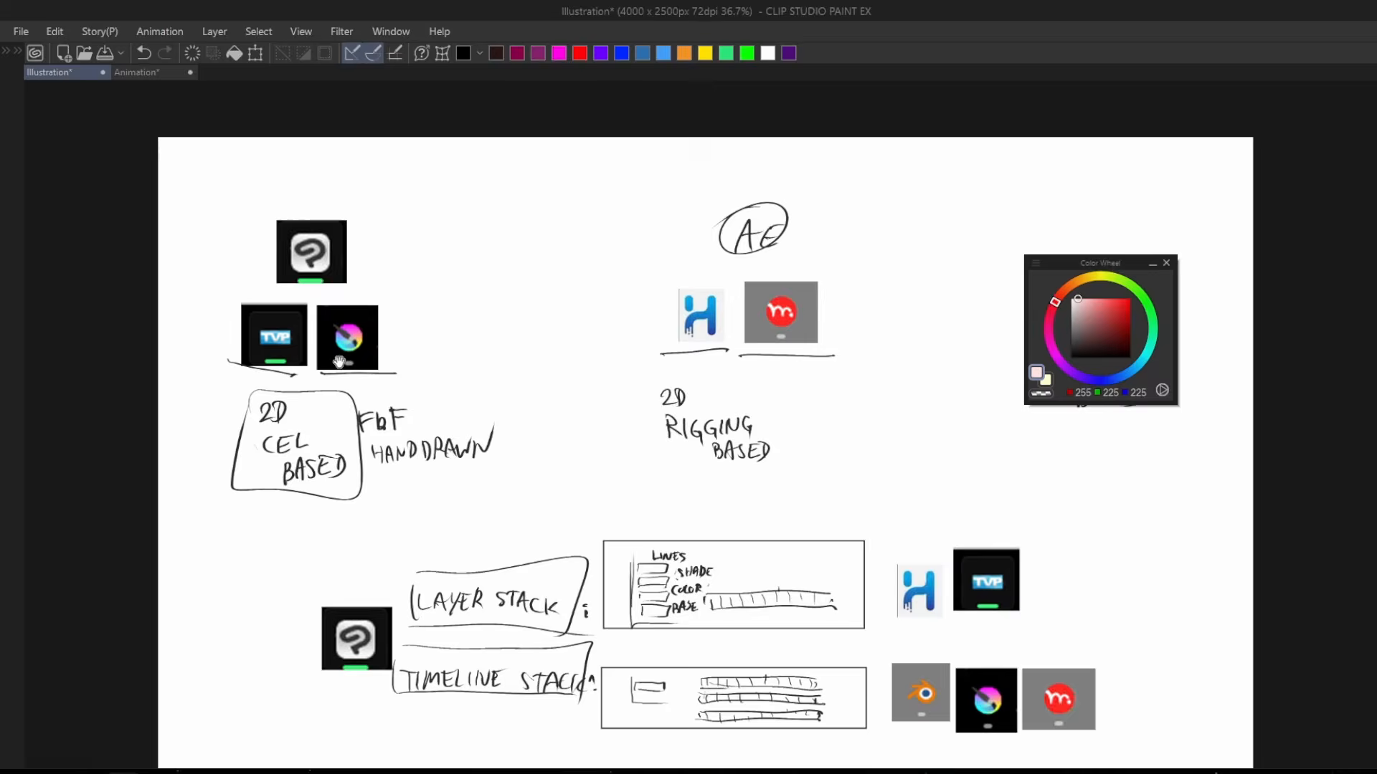
# Examine the Clip Studio Paint illustration comparing 2D cel-based, 2D rigging-based and 3D-based animation software and their layer and timeline stacks.
pyautogui.scroll(1, 339, 361)
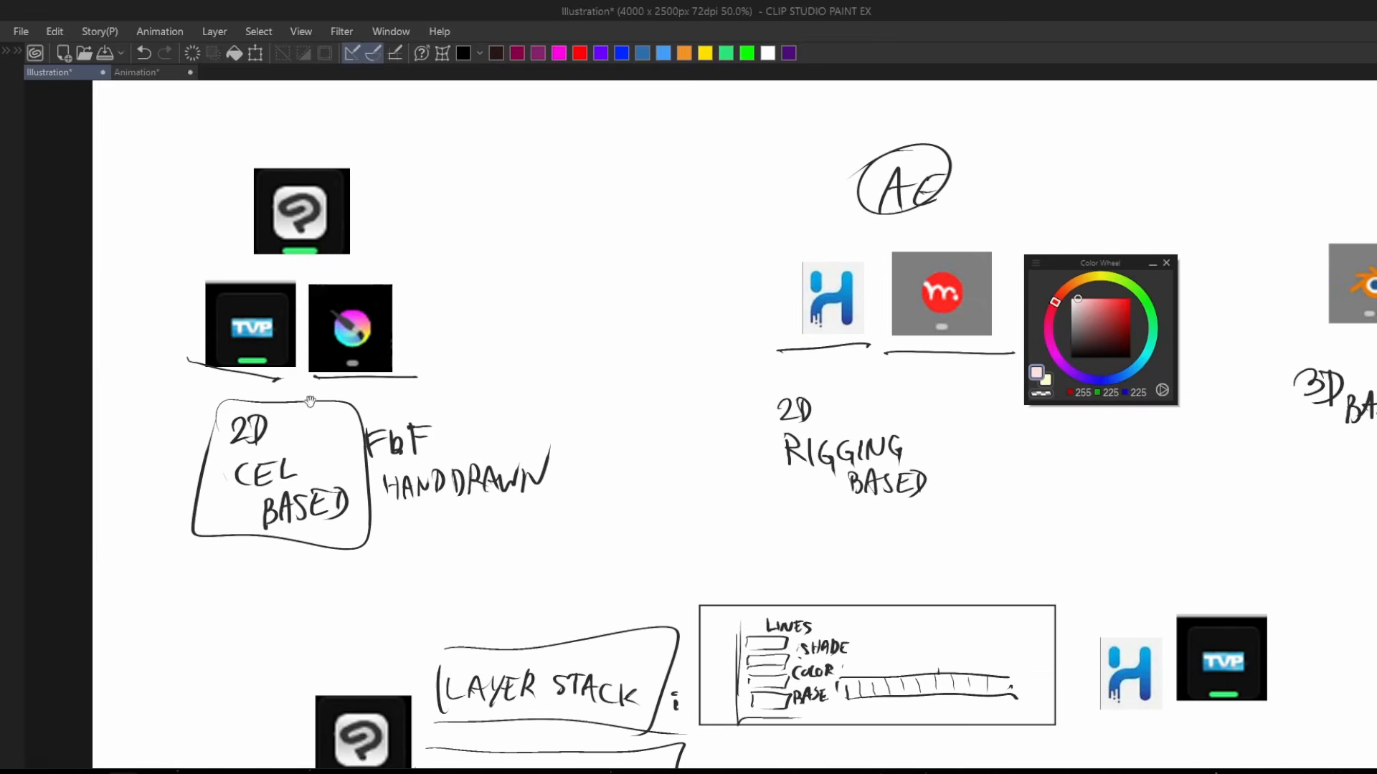
pyautogui.moveTo(281, 426); pyautogui.dragTo(340, 453)
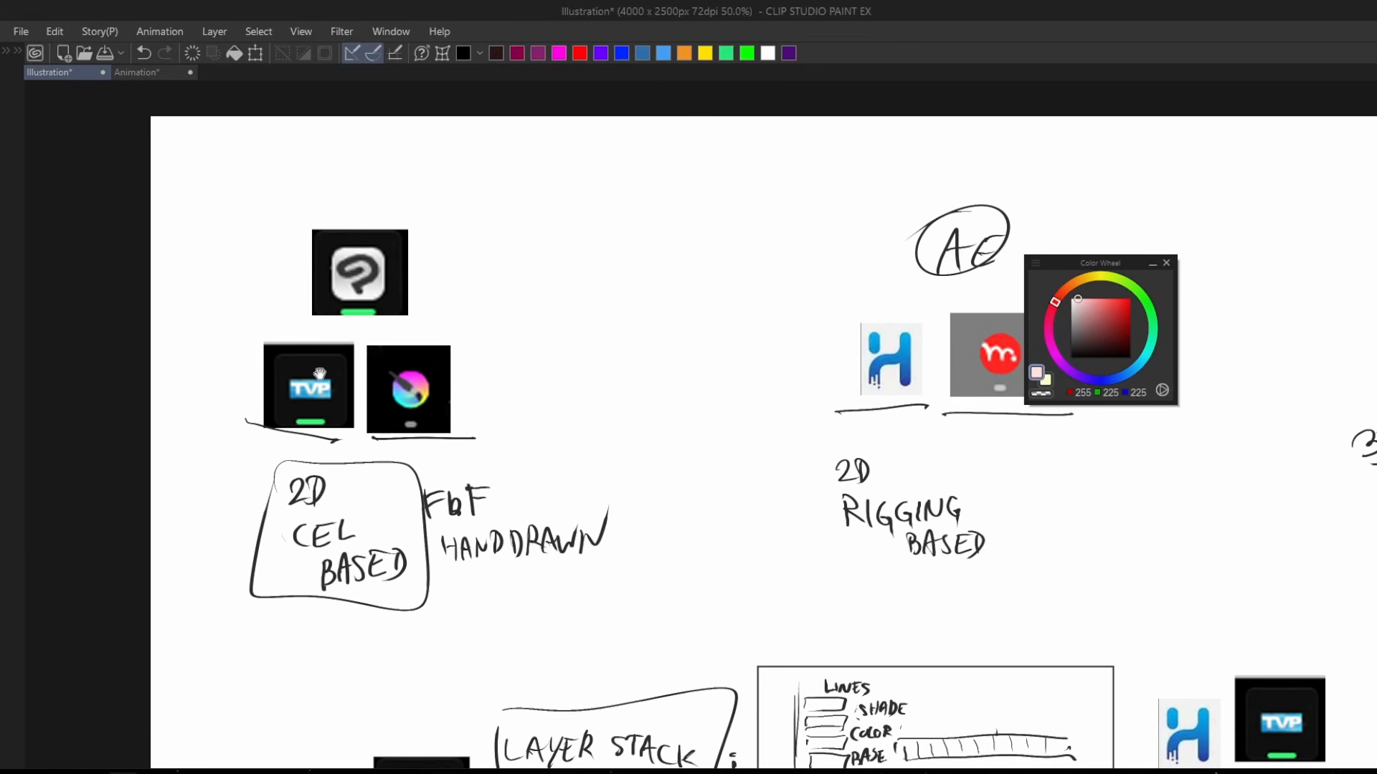
pyautogui.moveTo(540, 405); pyautogui.dragTo(520, 402)
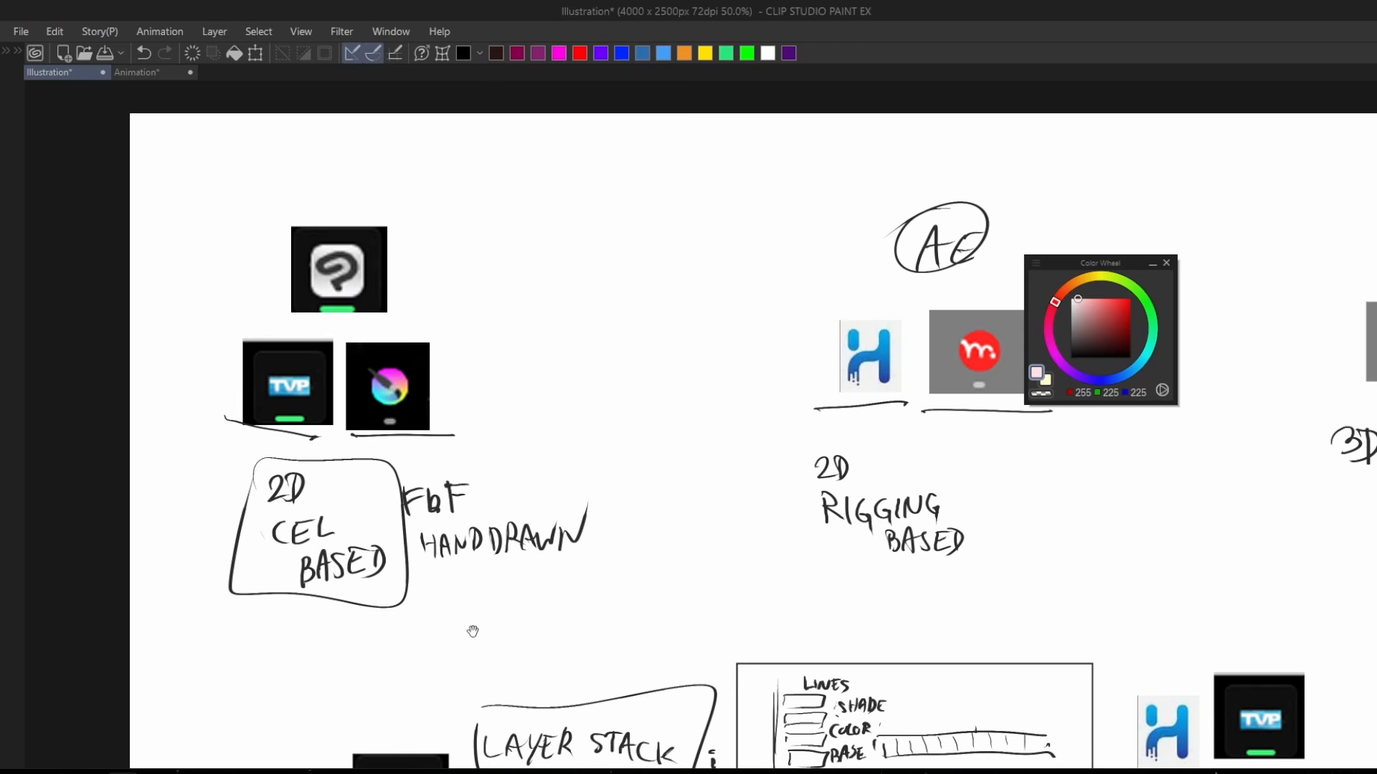
pyautogui.moveTo(716, 565); pyautogui.dragTo(438, 602)
pyautogui.scroll(-1, 597, 537)
pyautogui.scroll(1, 597, 538)
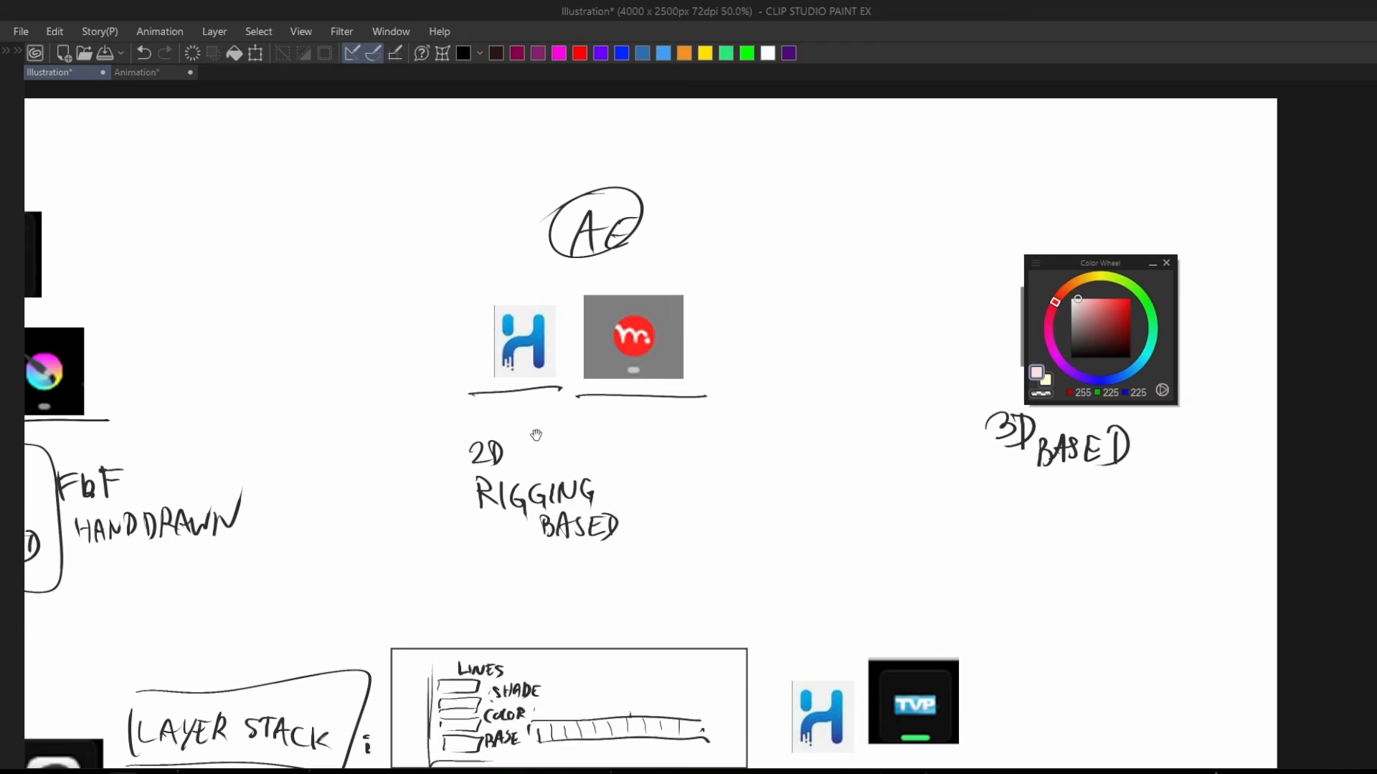
pyautogui.moveTo(836, 466); pyautogui.dragTo(436, 461)
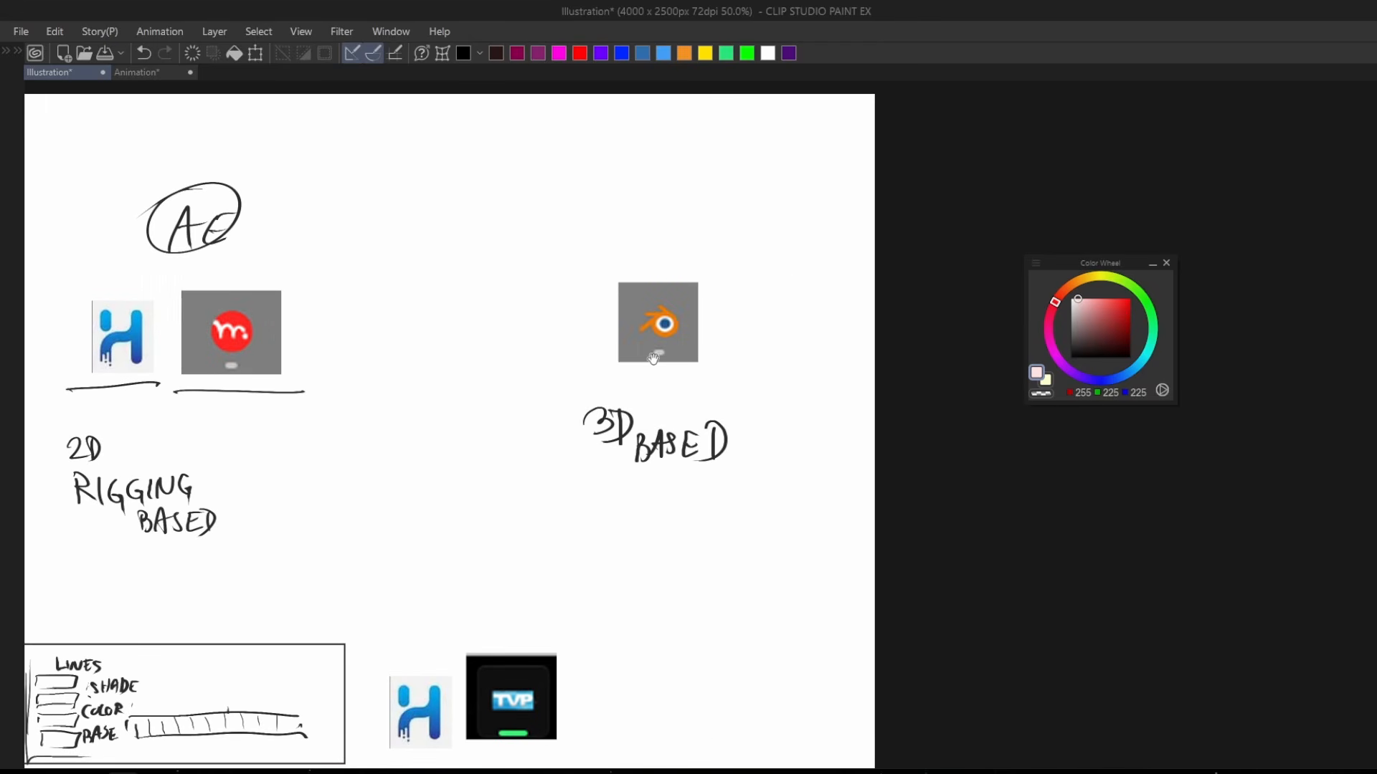
pyautogui.scroll(-2, 653, 358)
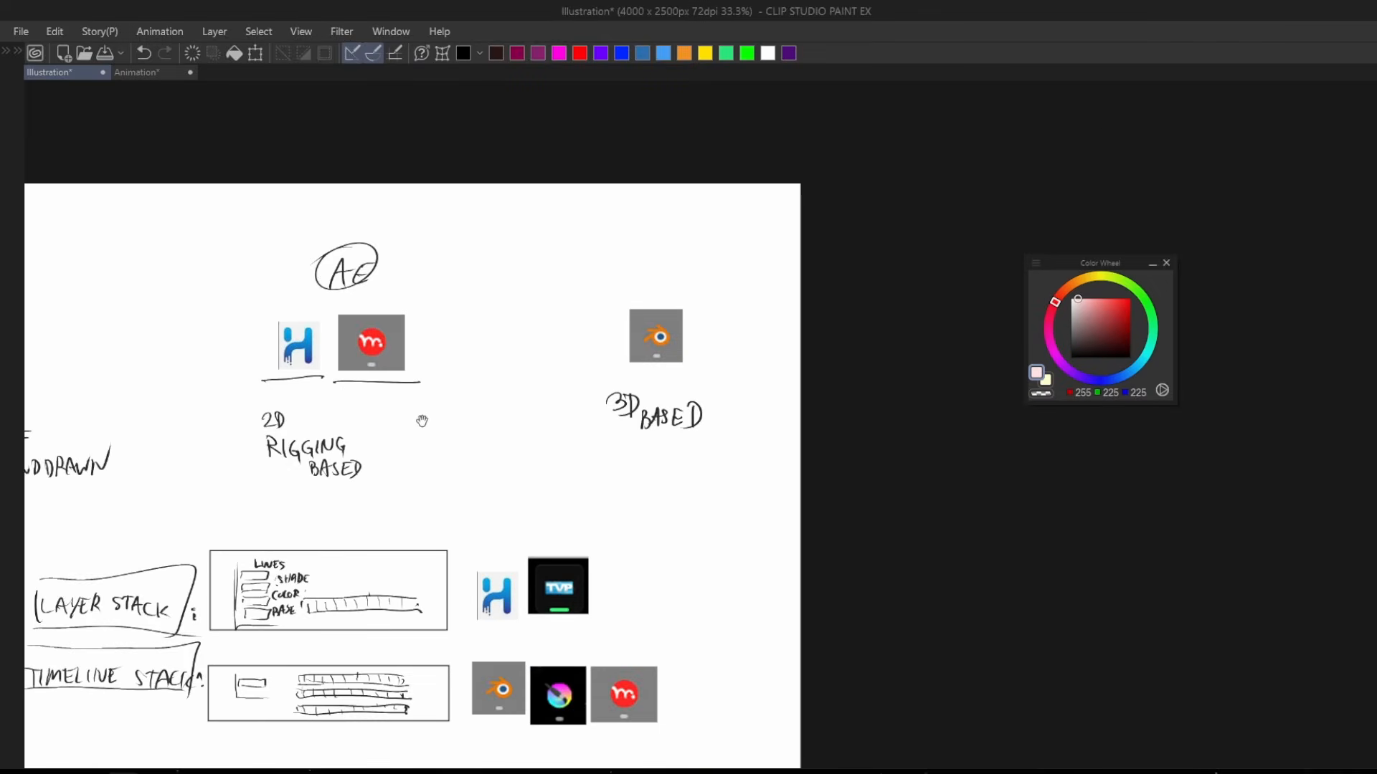
pyautogui.moveTo(420, 420); pyautogui.dragTo(634, 418)
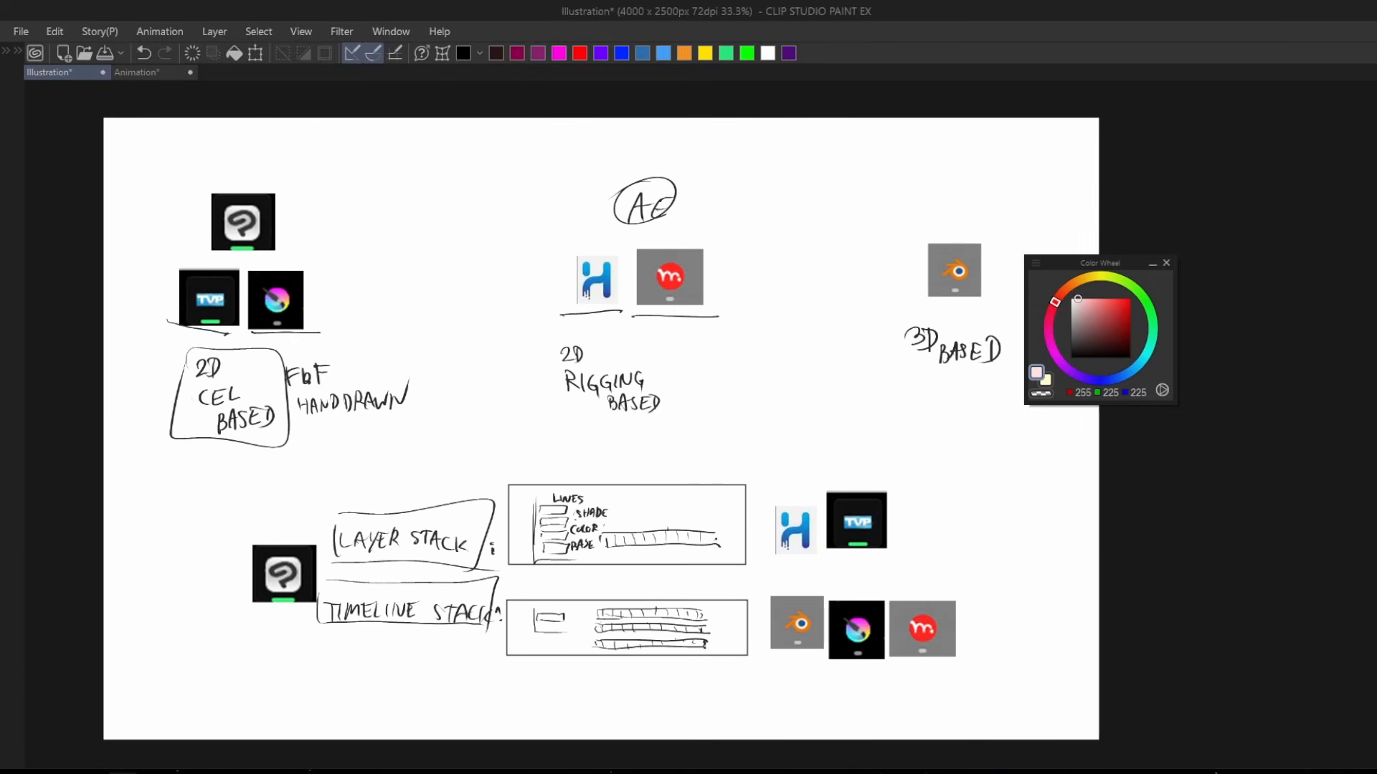
# Switch to the Google Docs shortcut document and select the Timeline, Layer and Color Tab entries in the condensed Mains list.
pyautogui.hotkey('alt', 'Tab')
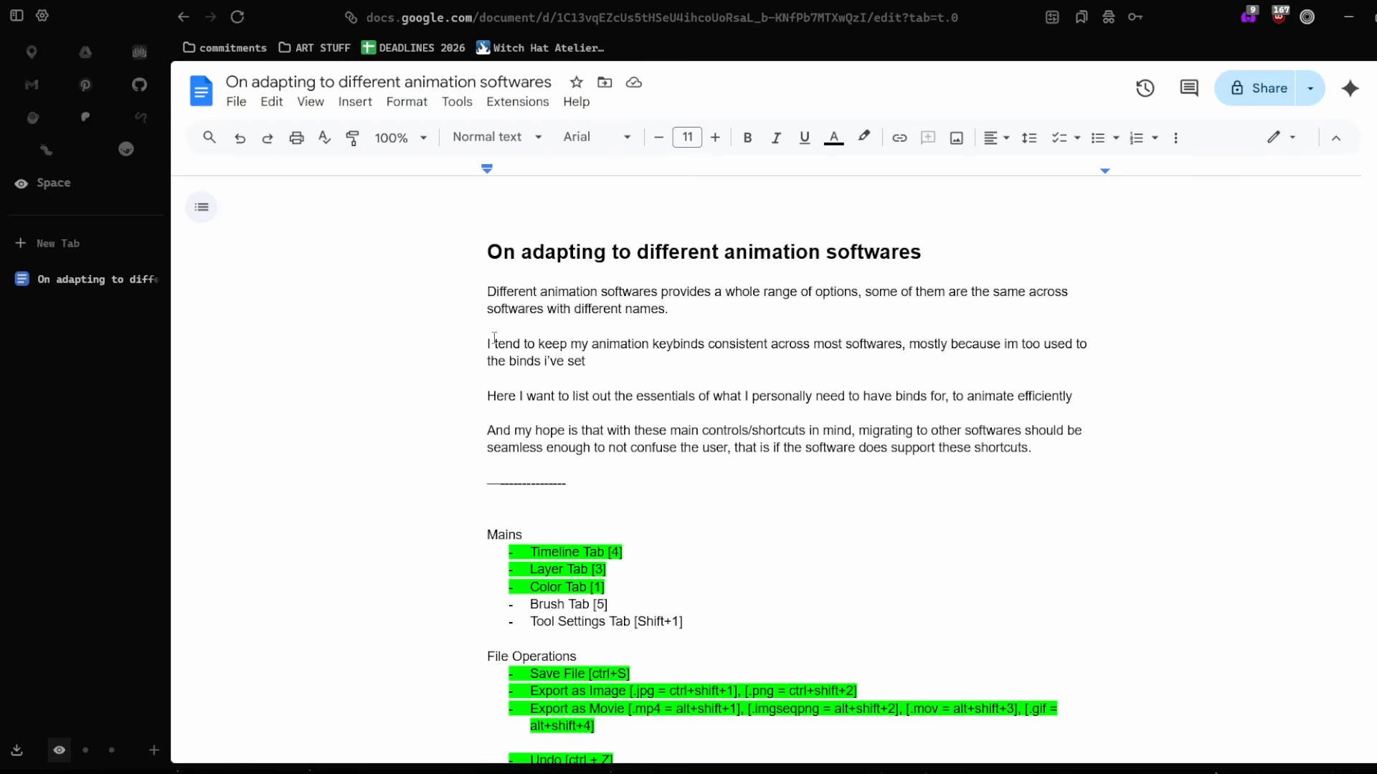
pyautogui.scroll(-10, 820, 263)
pyautogui.scroll(5, 818, 245)
pyautogui.scroll(-20, 813, 234)
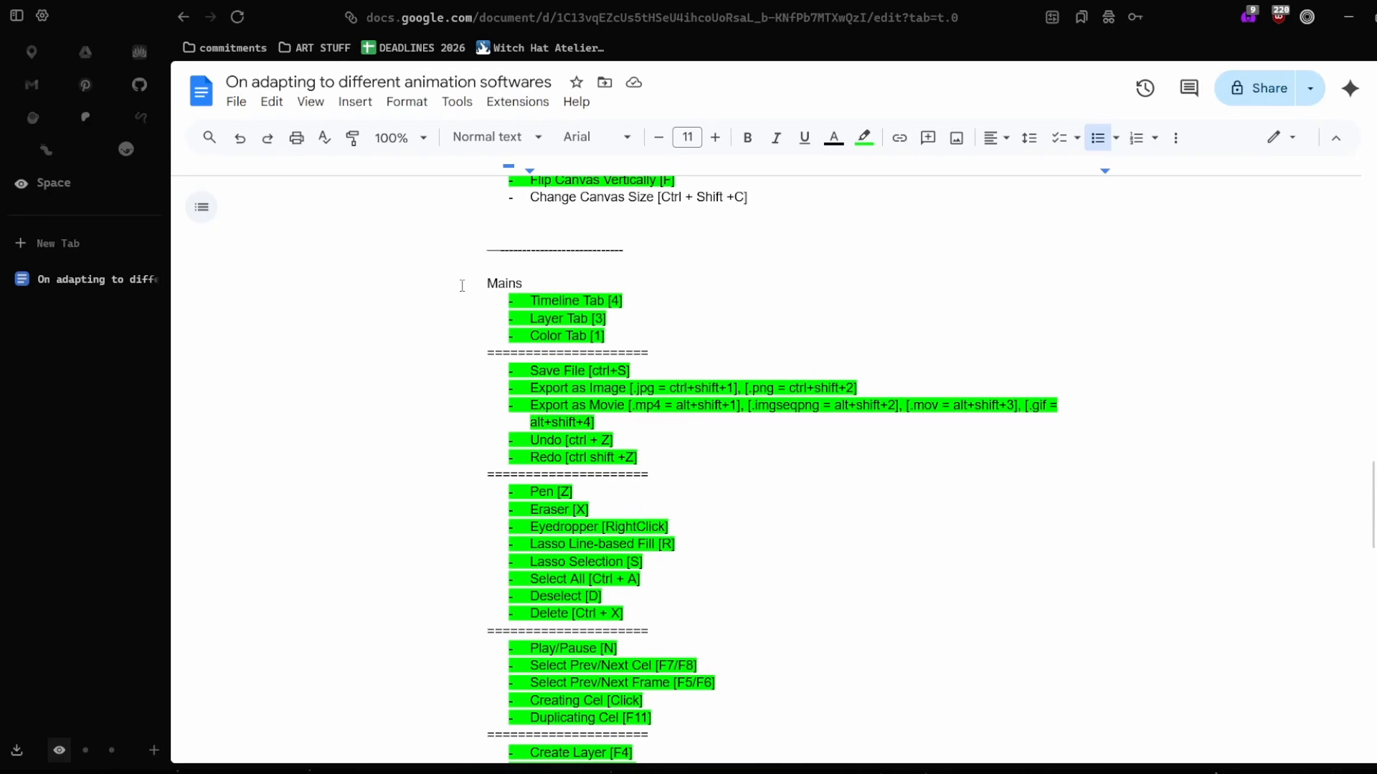
pyautogui.moveTo(462, 286); pyautogui.dragTo(712, 484)
pyautogui.click(721, 484)
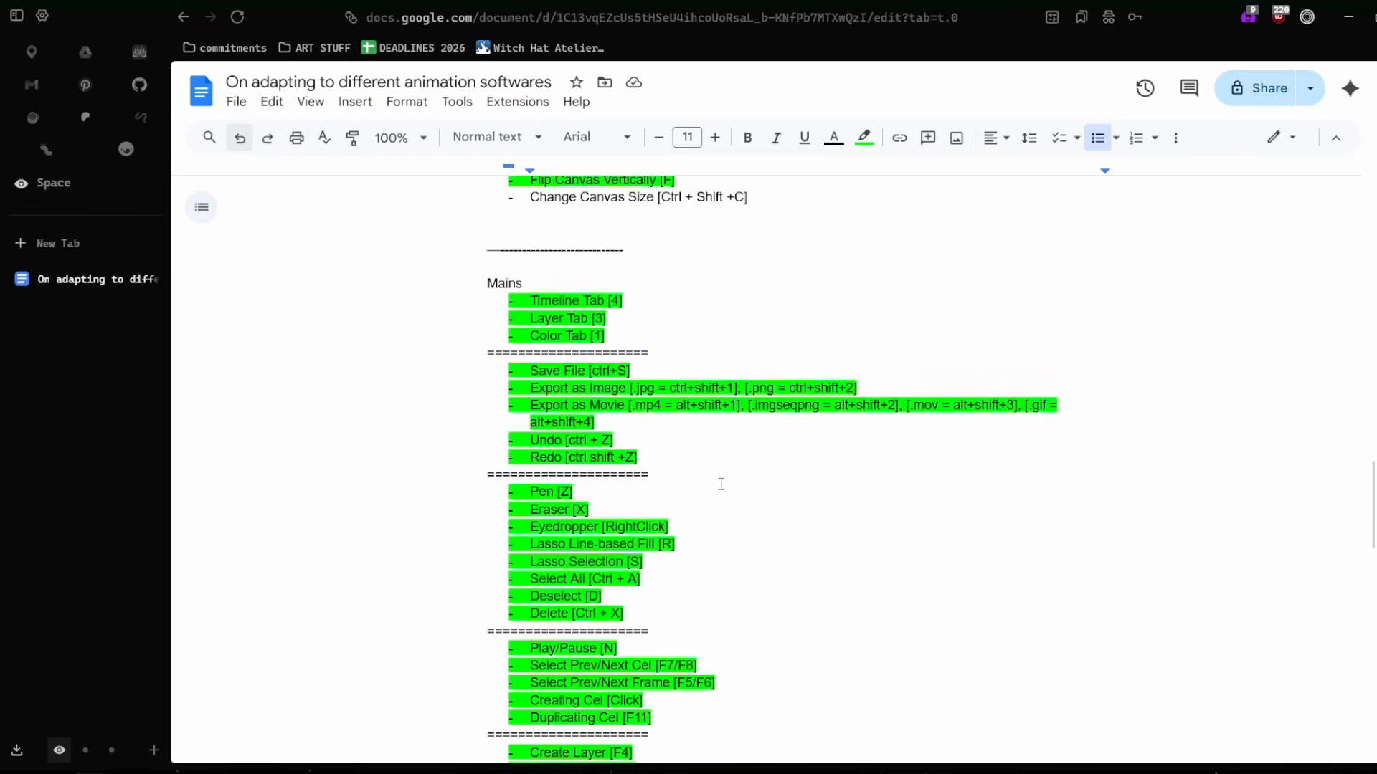
pyautogui.scroll(-1, 713, 465)
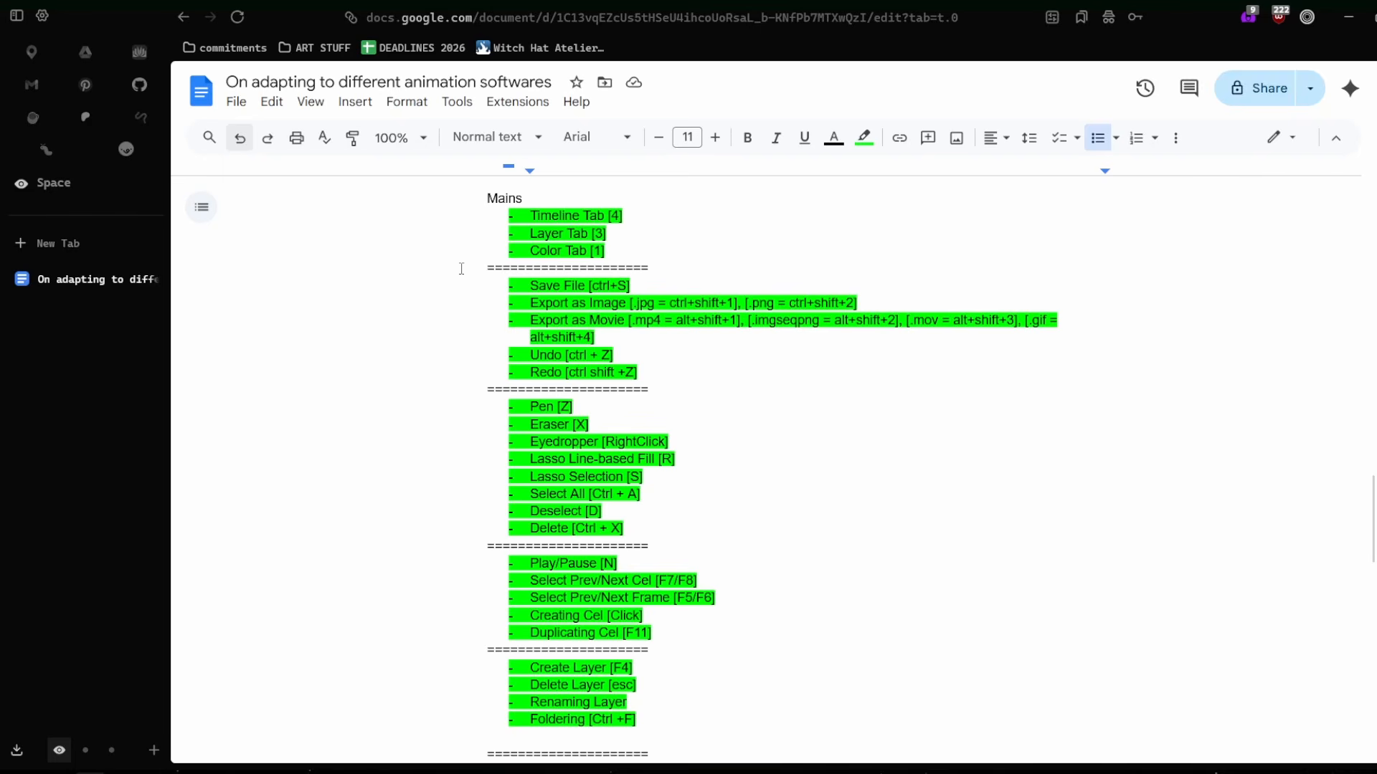
pyautogui.moveTo(489, 221); pyautogui.dragTo(657, 256)
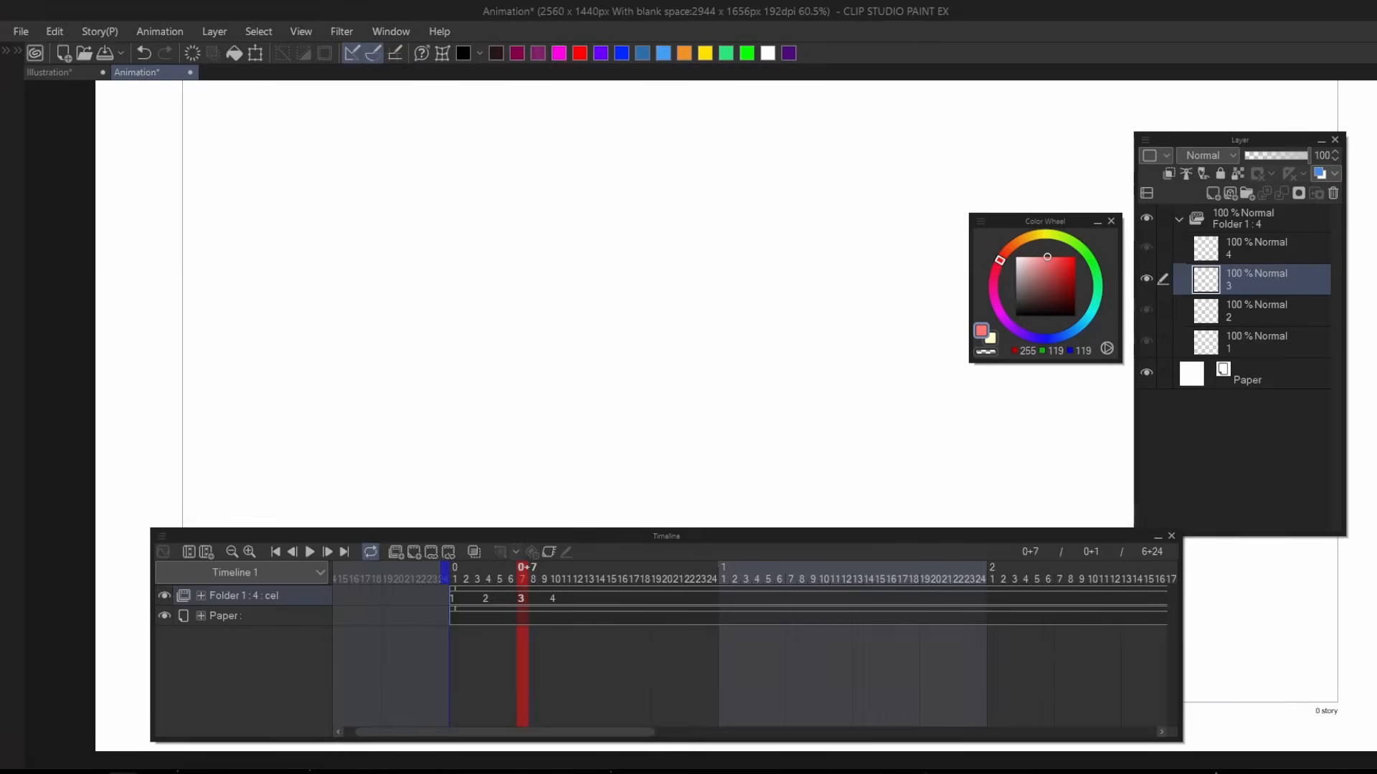
# In Clip Studio Paint's Animation file, hide the Color Wheel palette and show it again.
pyautogui.press('Tab')
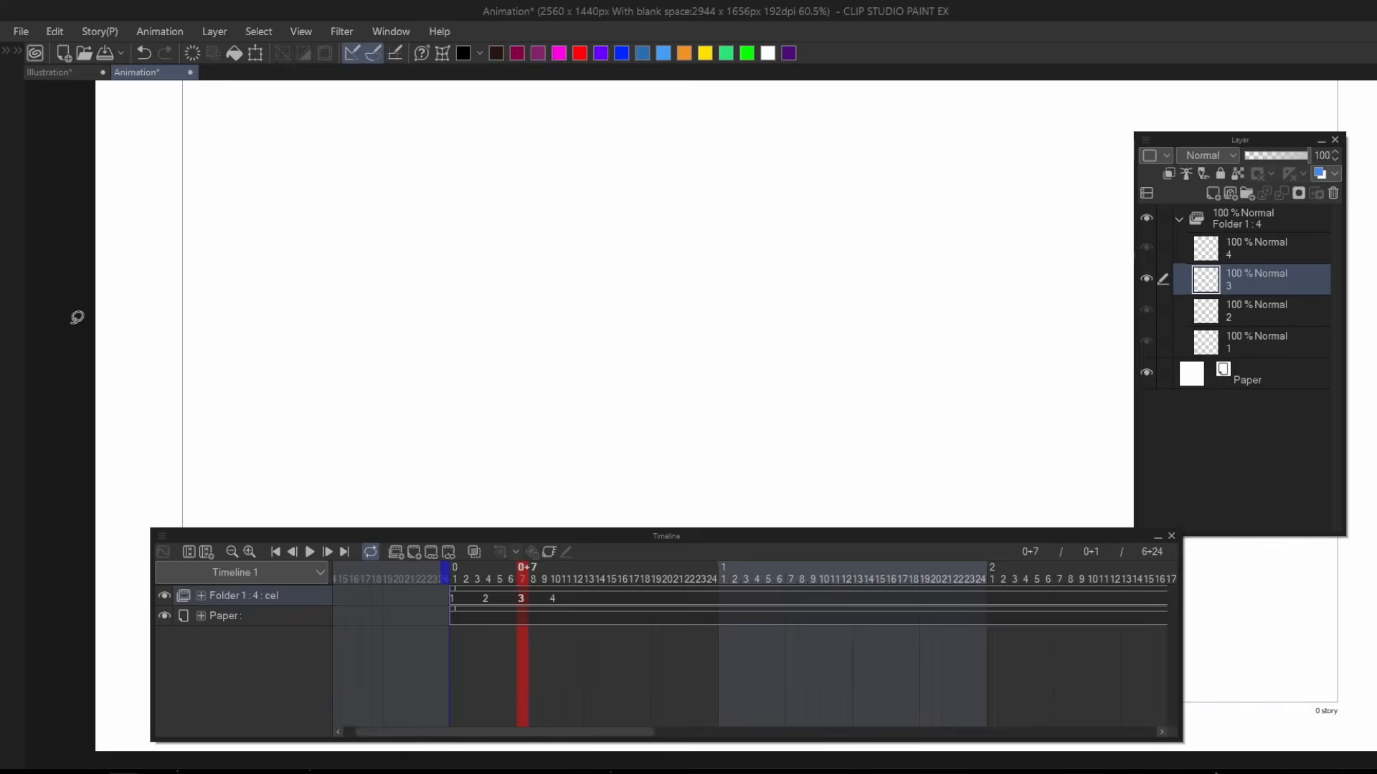
pyautogui.press('Tab')
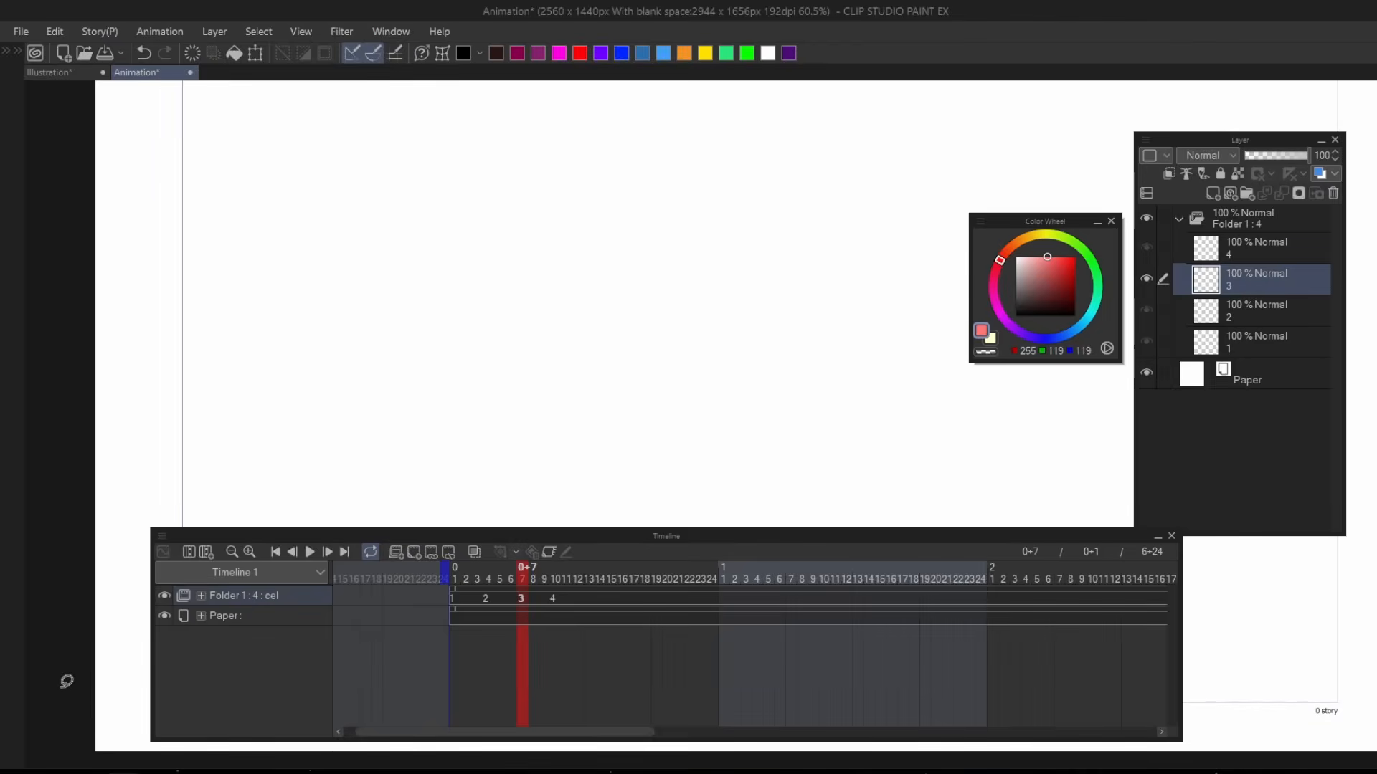
# Switch back to the Google Docs document and select the Export as Image and Export as Movie shortcut entries.
pyautogui.moveTo(89, 771)
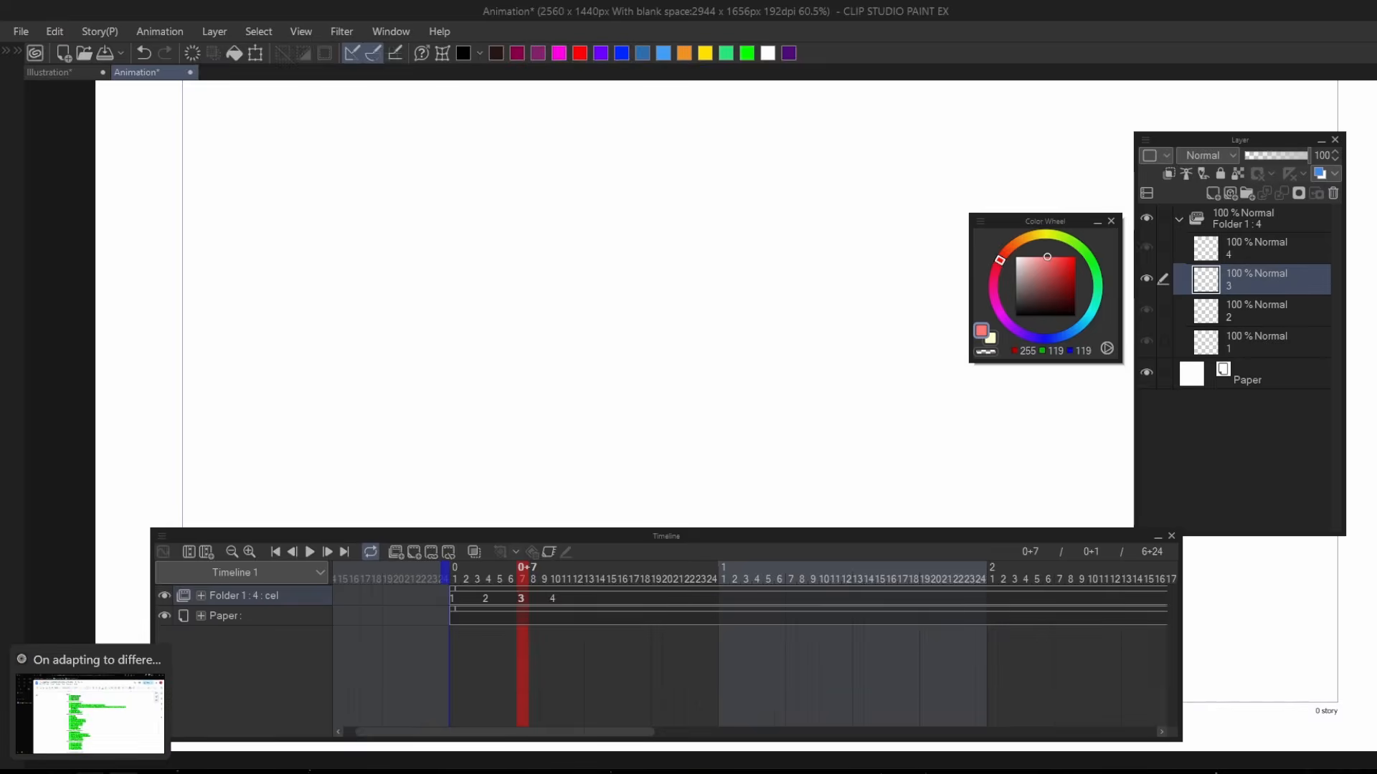
pyautogui.click(90, 714)
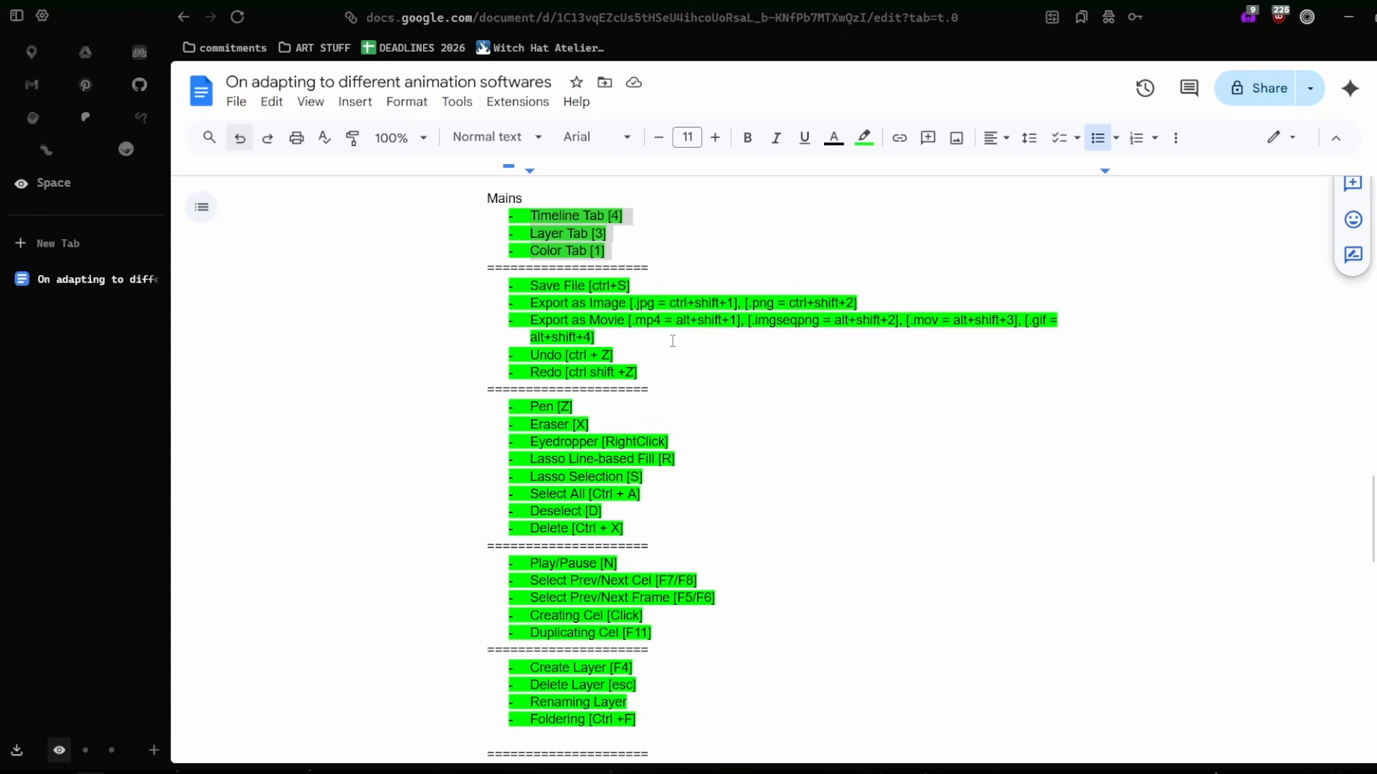
pyautogui.moveTo(514, 298); pyautogui.dragTo(643, 374)
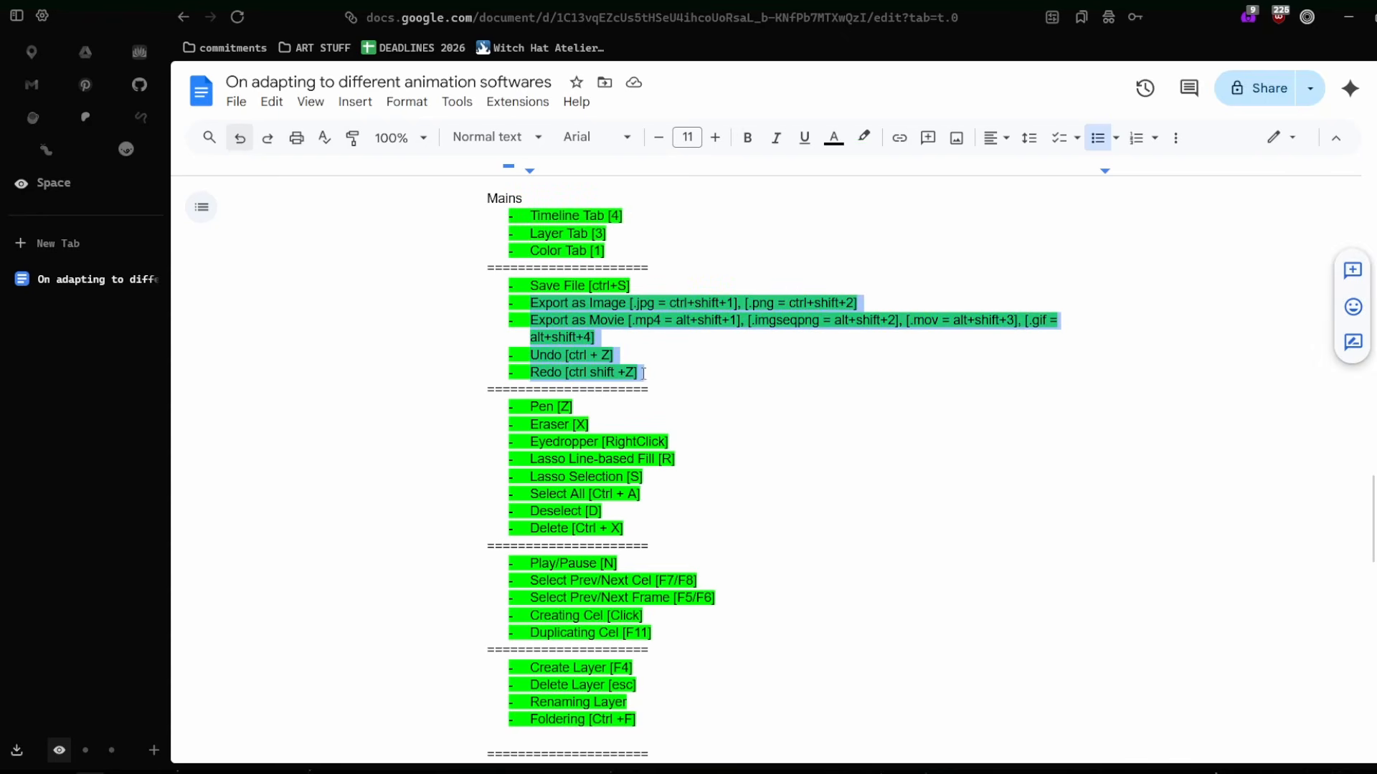
pyautogui.click(560, 301)
pyautogui.moveTo(557, 299); pyautogui.dragTo(597, 335)
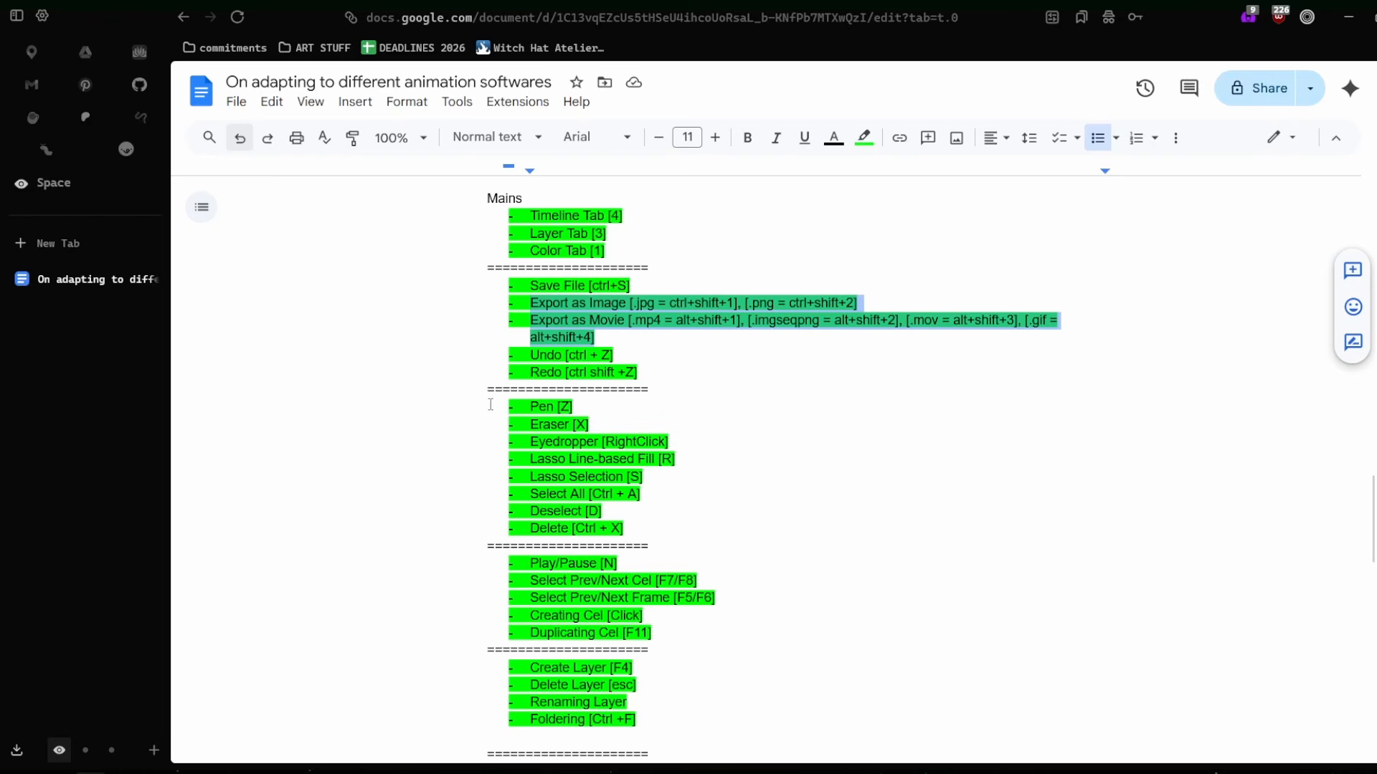
# Switch to Krita and look through the file formats available for exporting testkrita_2, leaving without exporting.
pyautogui.hotkey('alt', 'Tab')
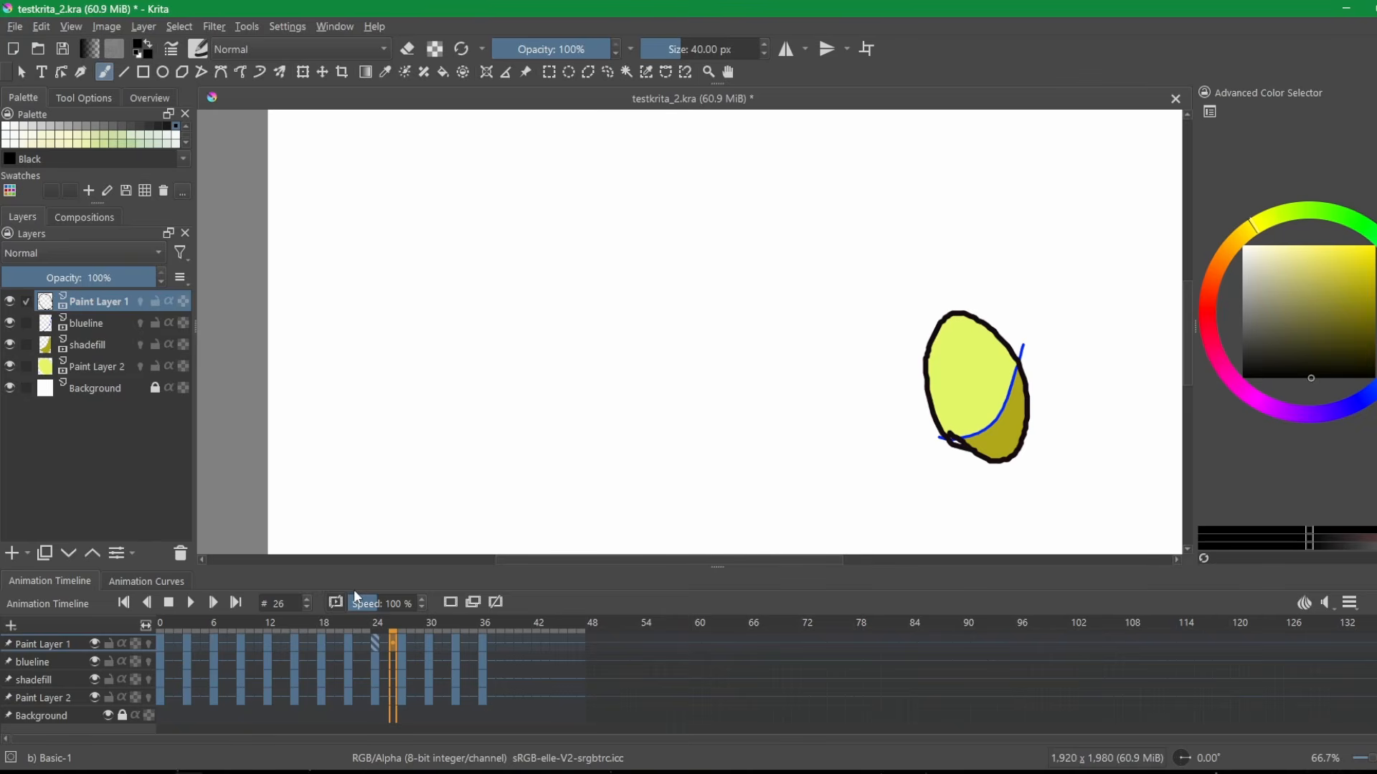
pyautogui.hotkey('ctrl', 'shift', 'e')
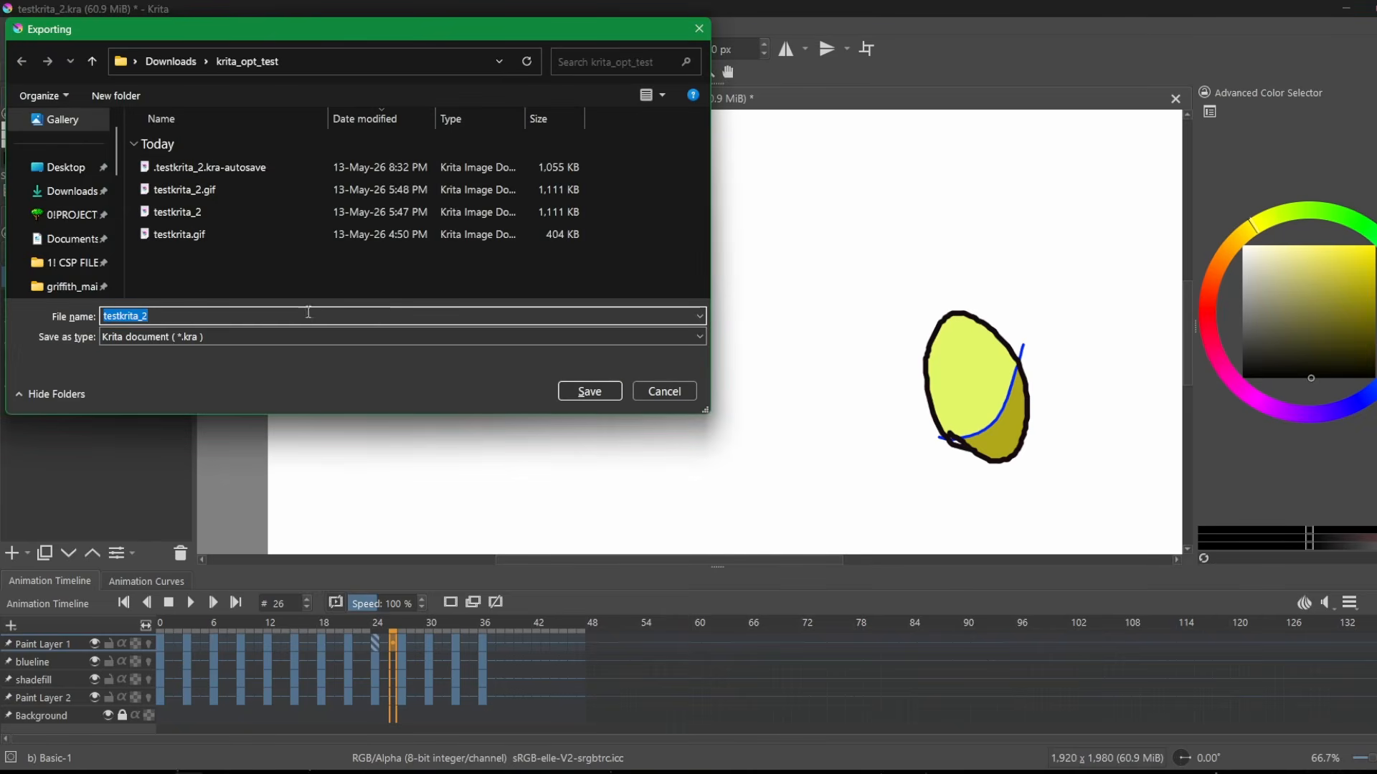
pyautogui.click(250, 337)
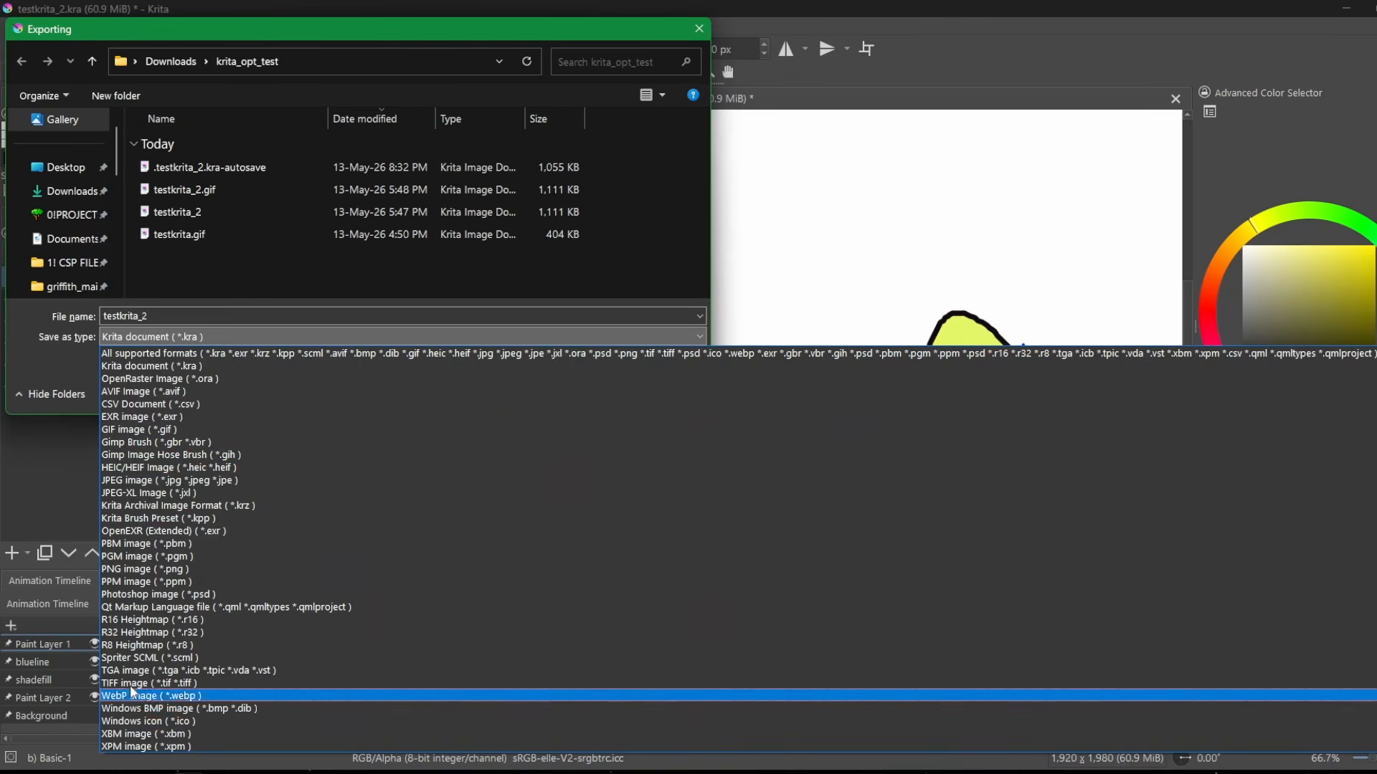
pyautogui.click(46, 365)
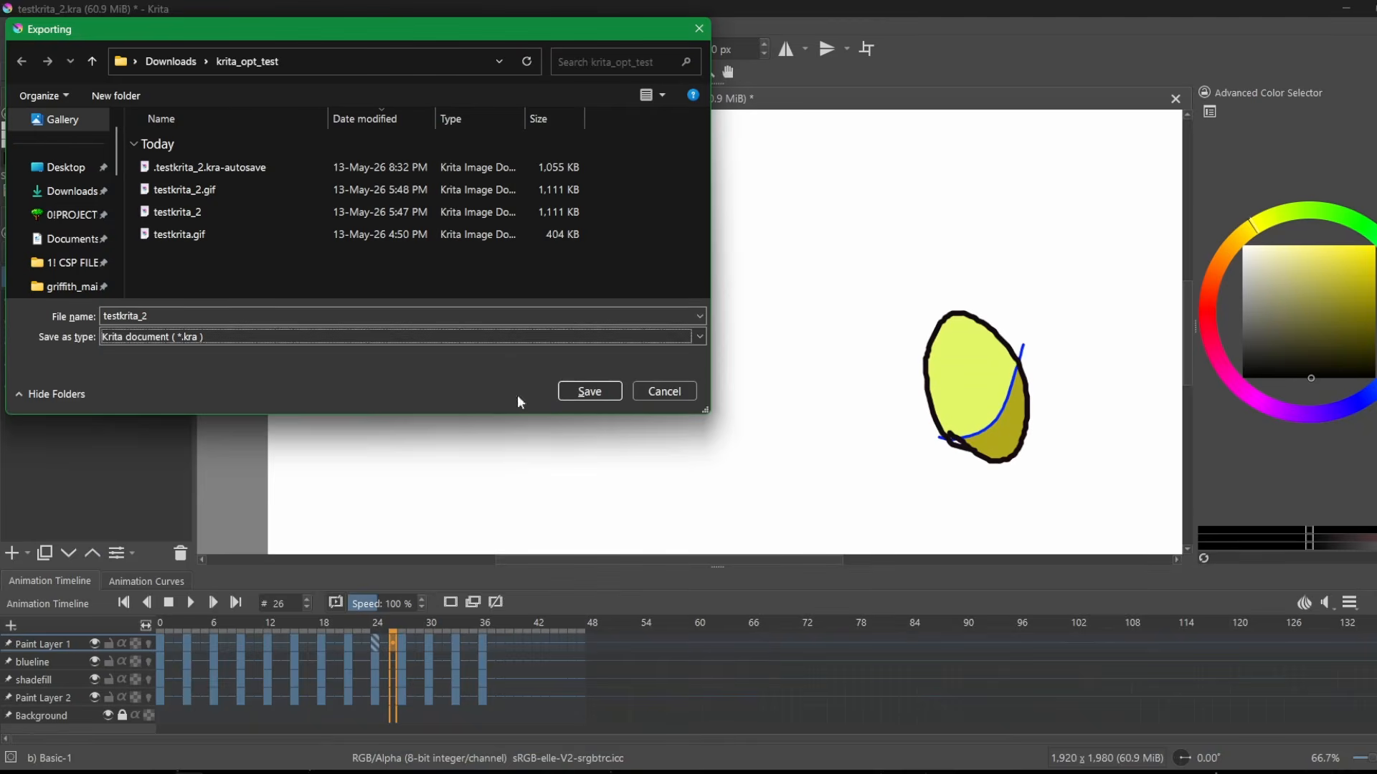
pyautogui.click(690, 393)
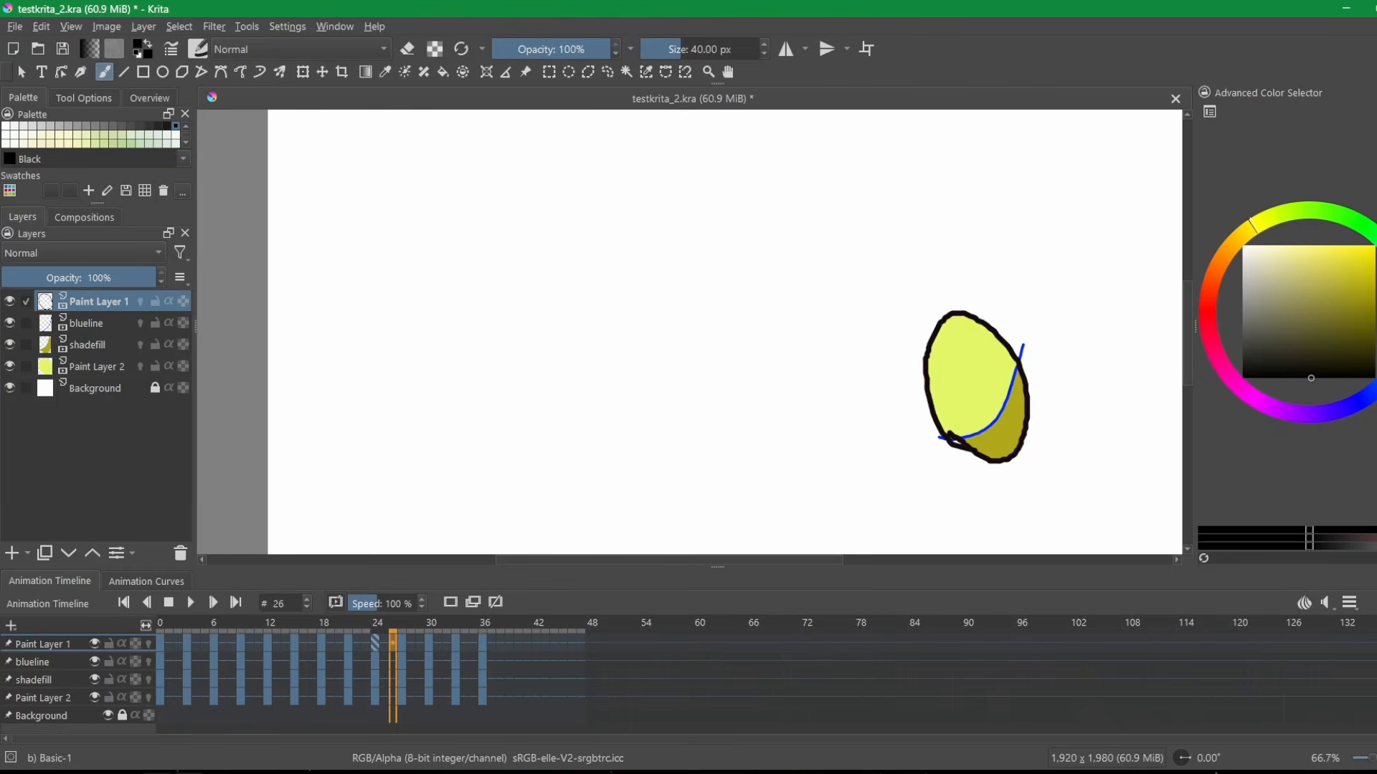
# Switch back to the Google Docs document and select the Undo and Redo entries in the condensed Mains list.
pyautogui.click(90, 773)
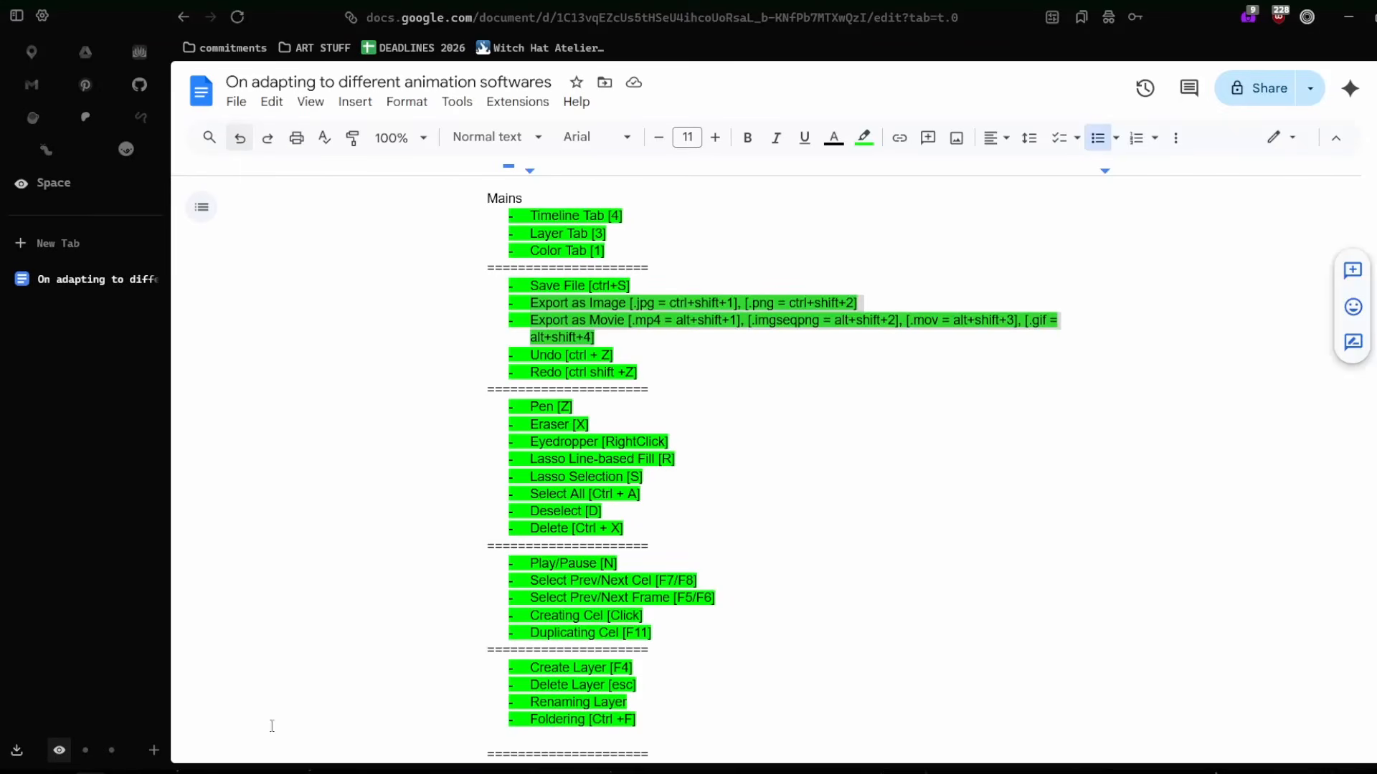
pyautogui.click(719, 363)
pyautogui.moveTo(601, 321); pyautogui.dragTo(680, 335)
pyautogui.click(680, 335)
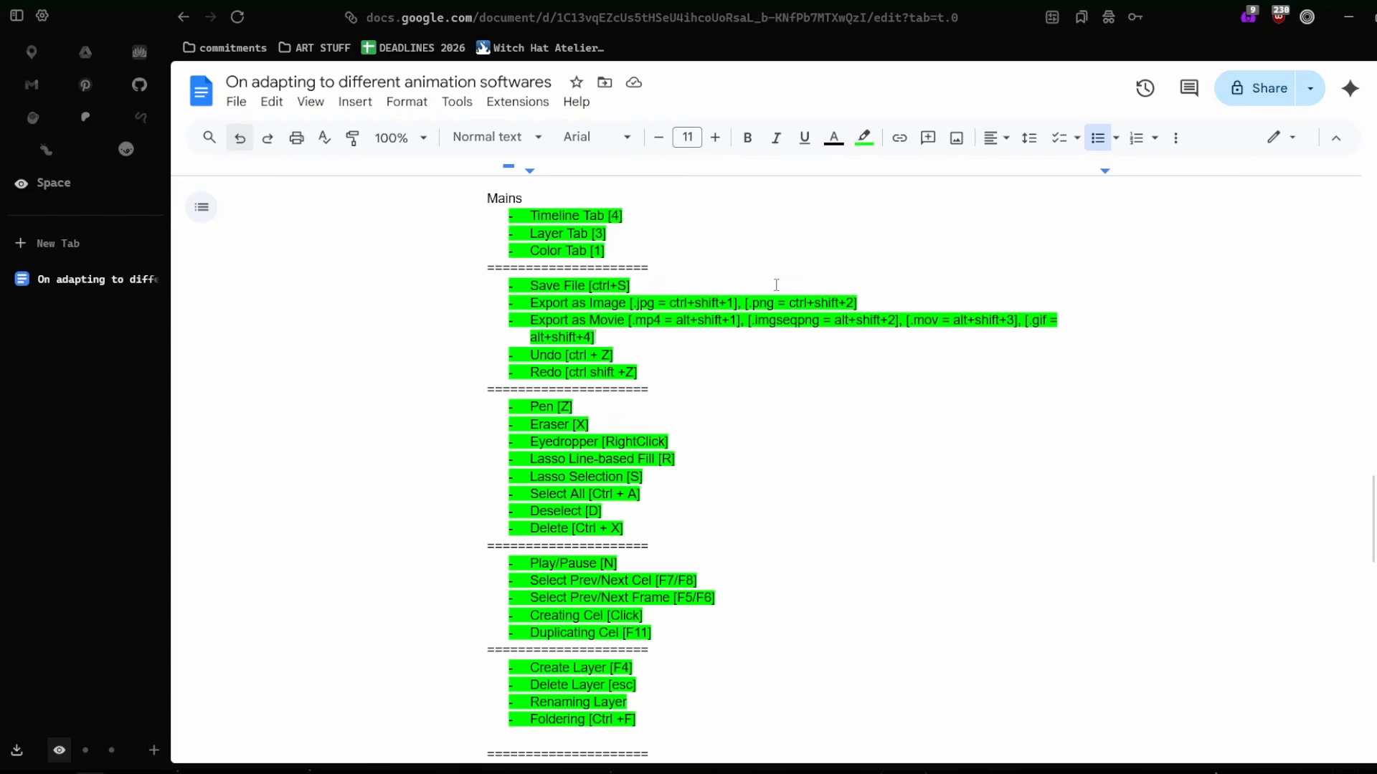
pyautogui.moveTo(528, 352); pyautogui.dragTo(679, 378)
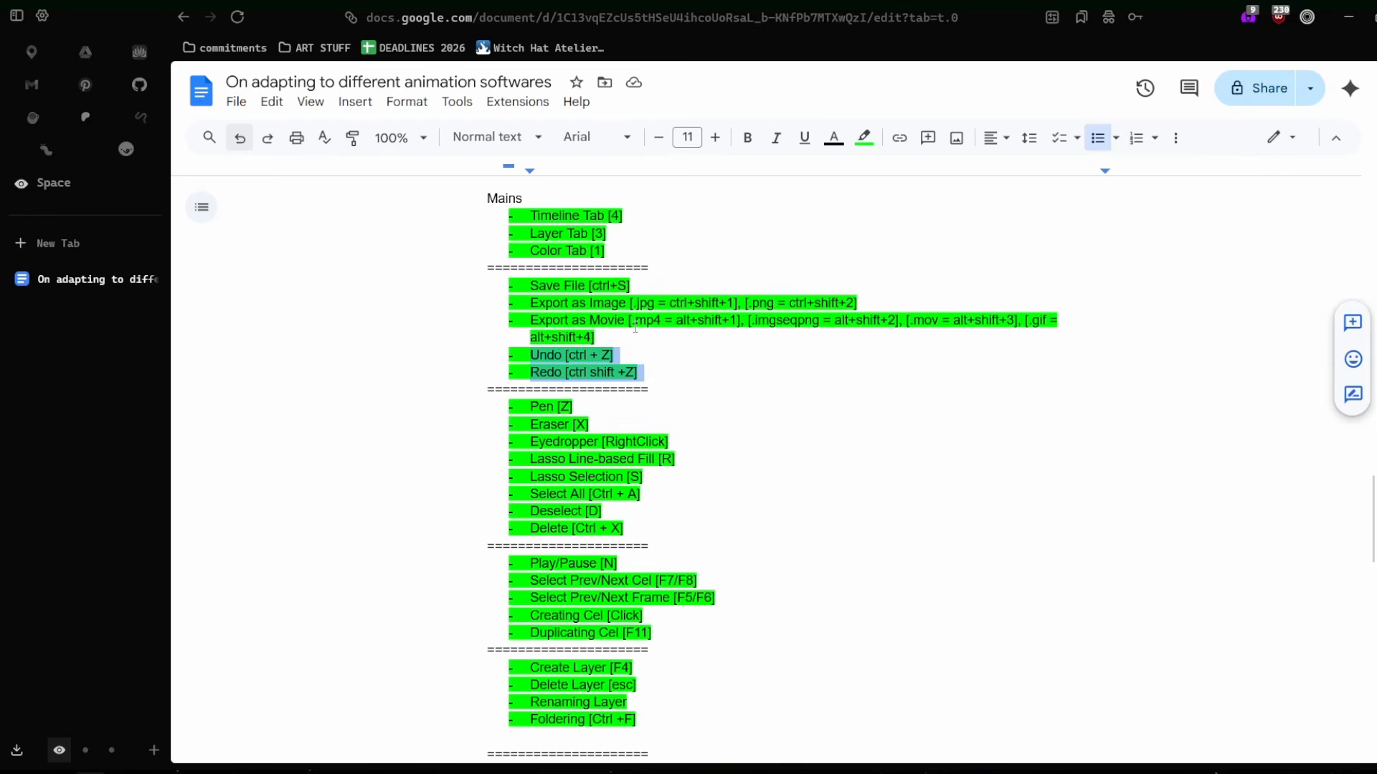
# Select the Color Tab entry in the condensed Mains list.
pyautogui.scroll(1, 635, 328)
pyautogui.click(576, 335)
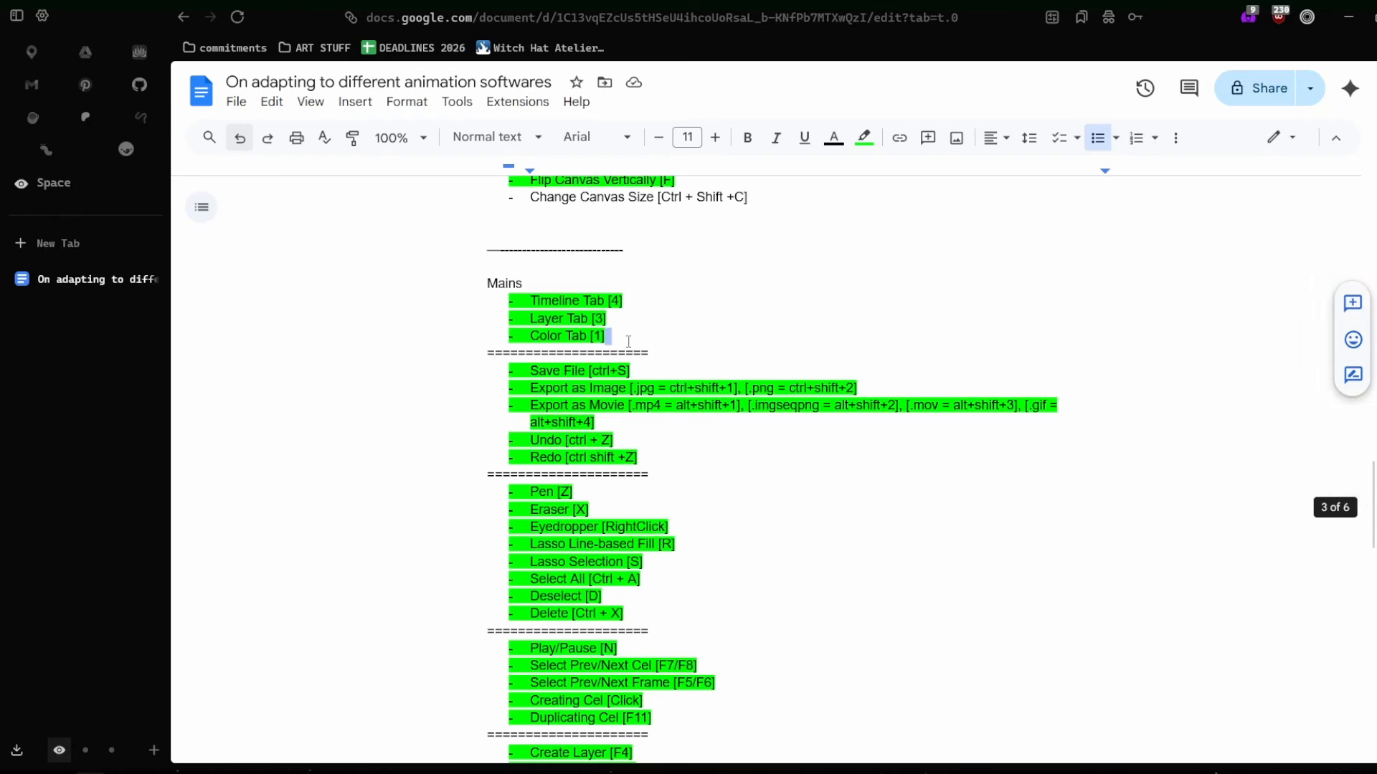
pyautogui.moveTo(589, 337); pyautogui.dragTo(493, 337)
pyautogui.click(653, 348)
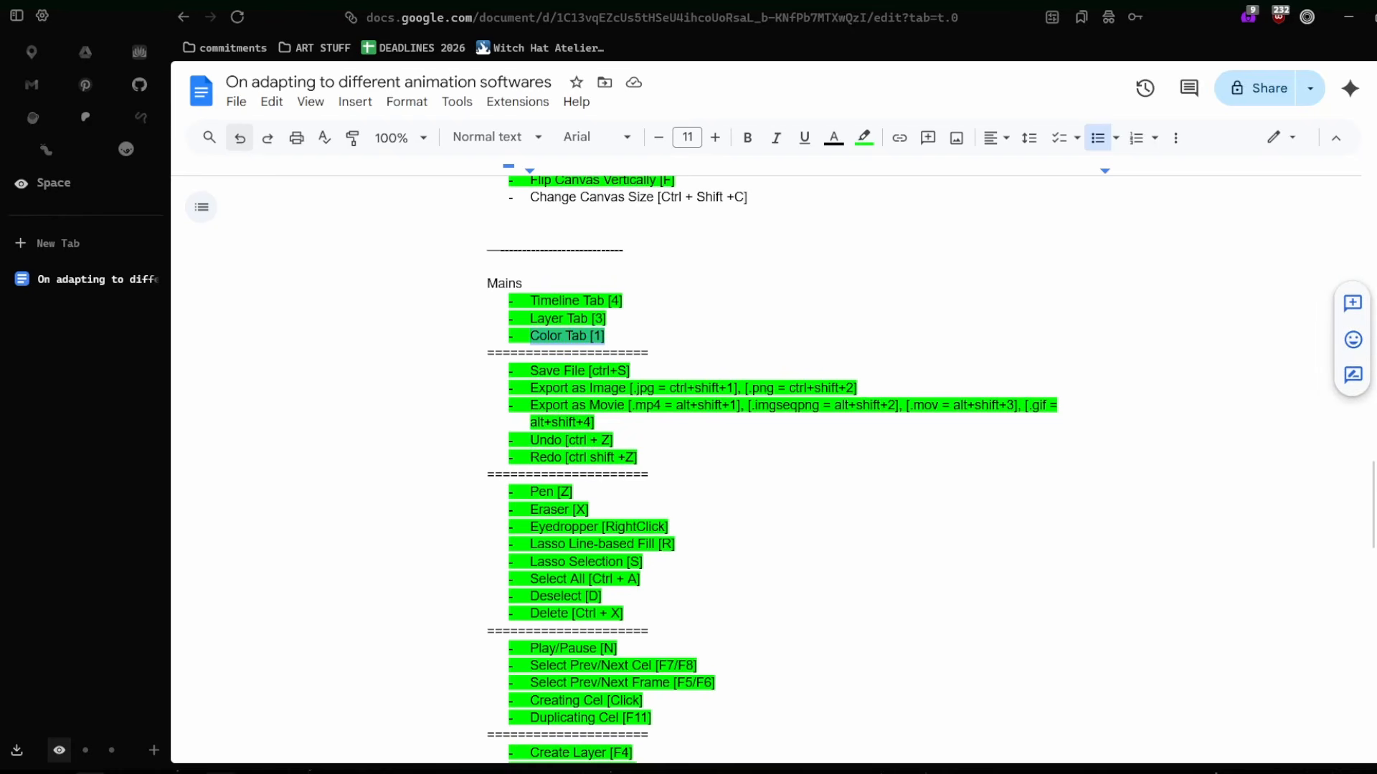
# Switch to Toon Boom Harmony and bring up the Colour view.
pyautogui.moveTo(222, 772)
pyautogui.click(222, 710)
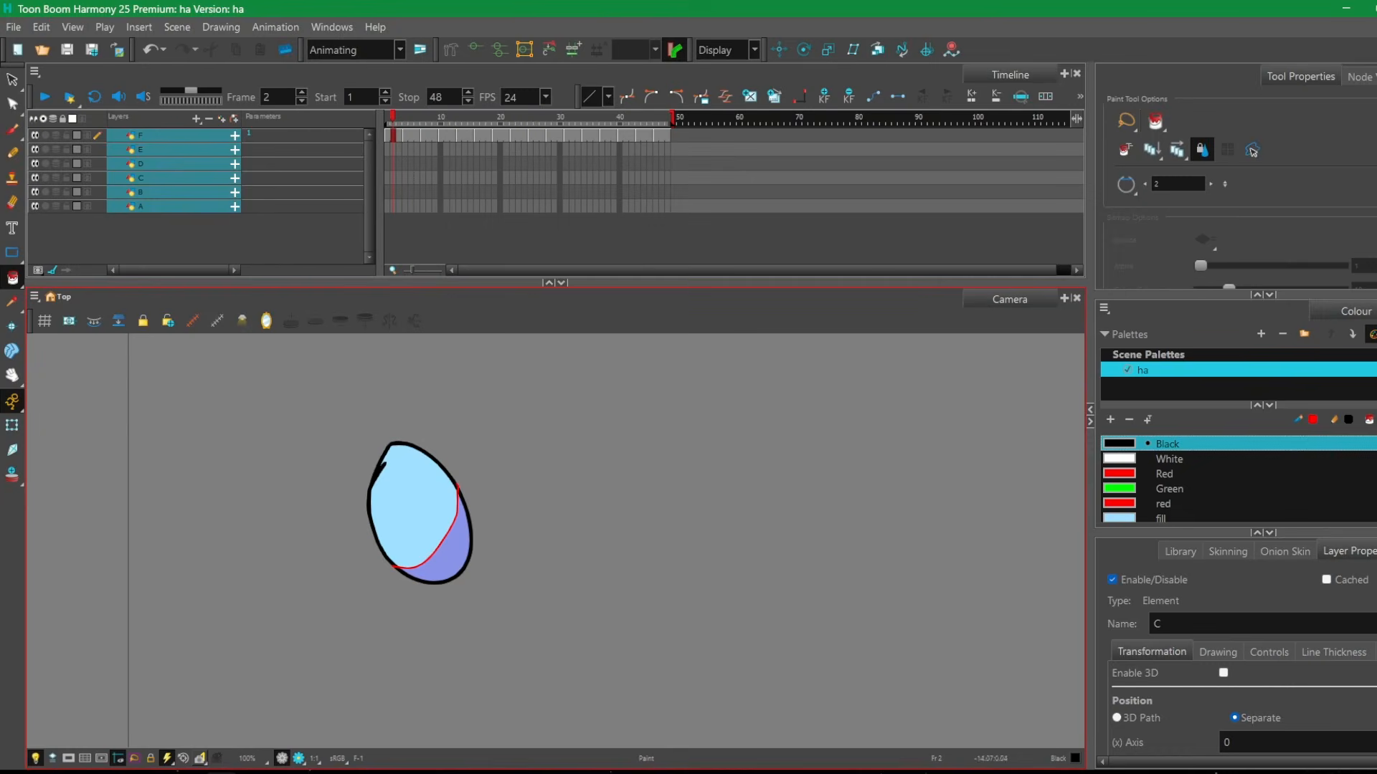
pyautogui.click(287, 31)
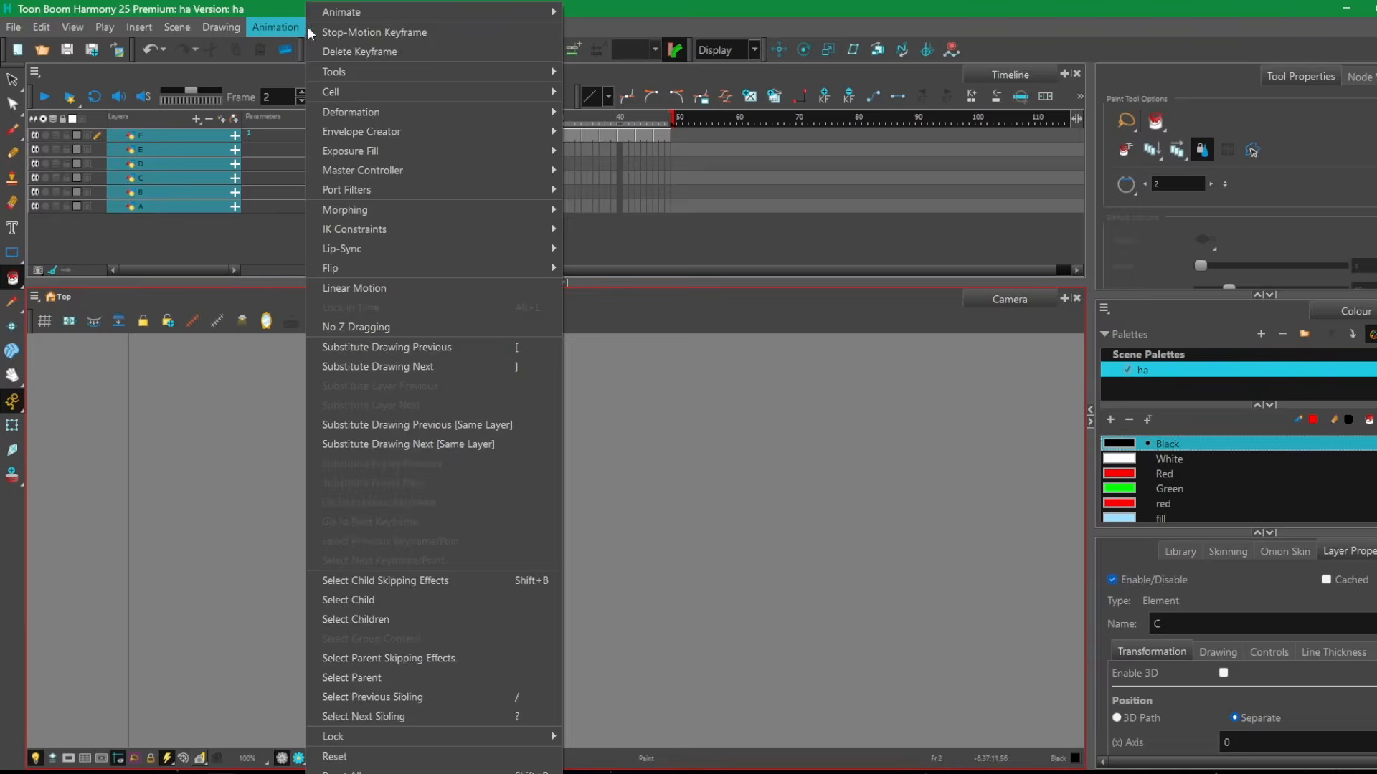
pyautogui.click(337, 29)
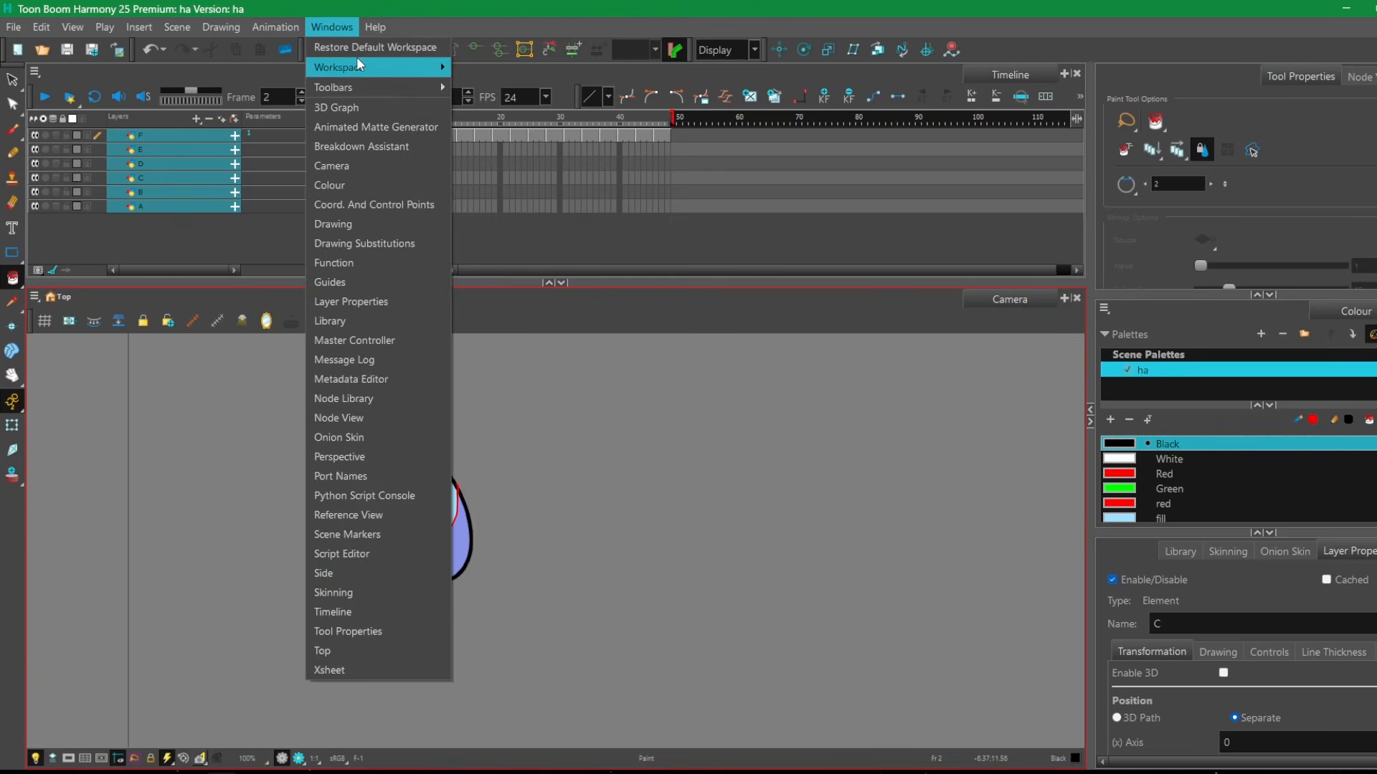
pyautogui.click(343, 187)
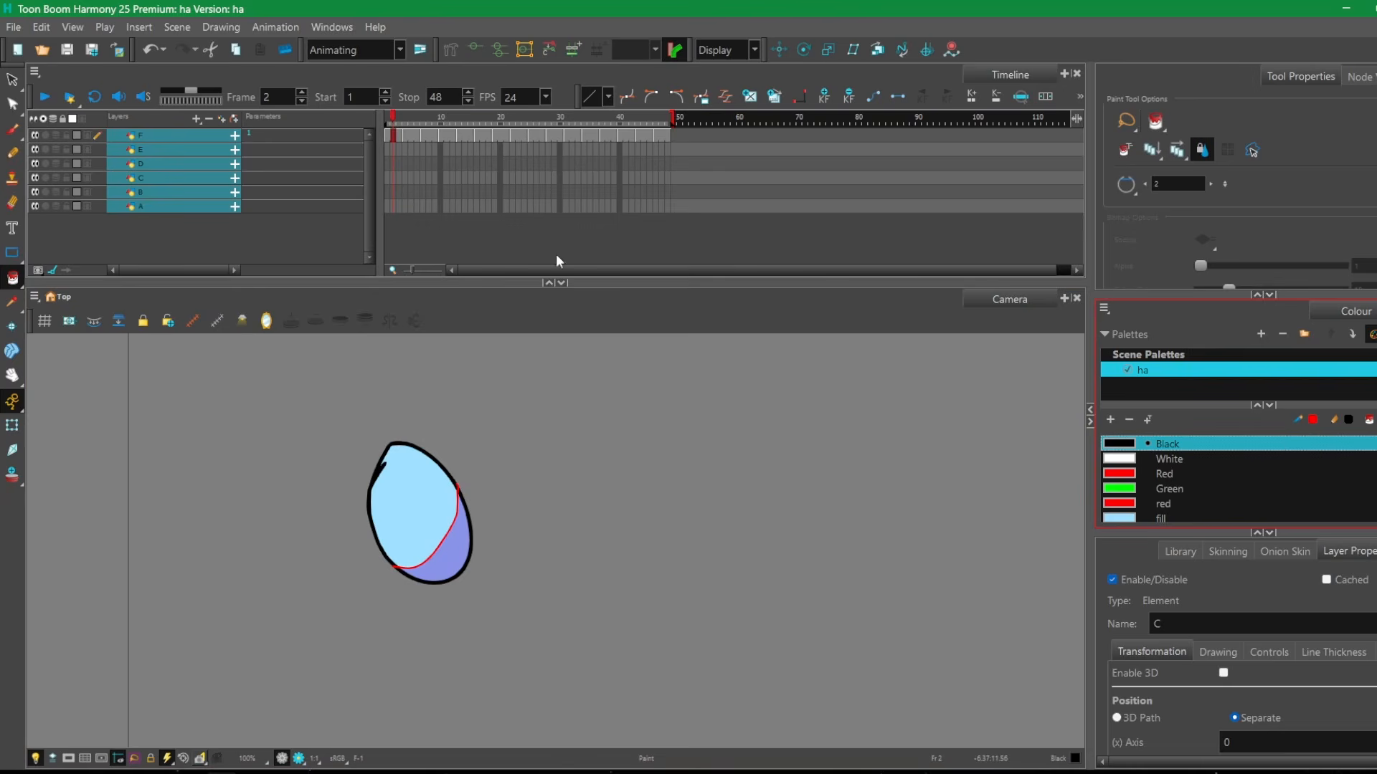
# Inspect the Black swatch's Colour Picker in Multiple Wheel Mode and close it.
pyautogui.scroll(-2, 1225, 485)
pyautogui.scroll(2, 1222, 486)
pyautogui.doubleClick(1125, 452)
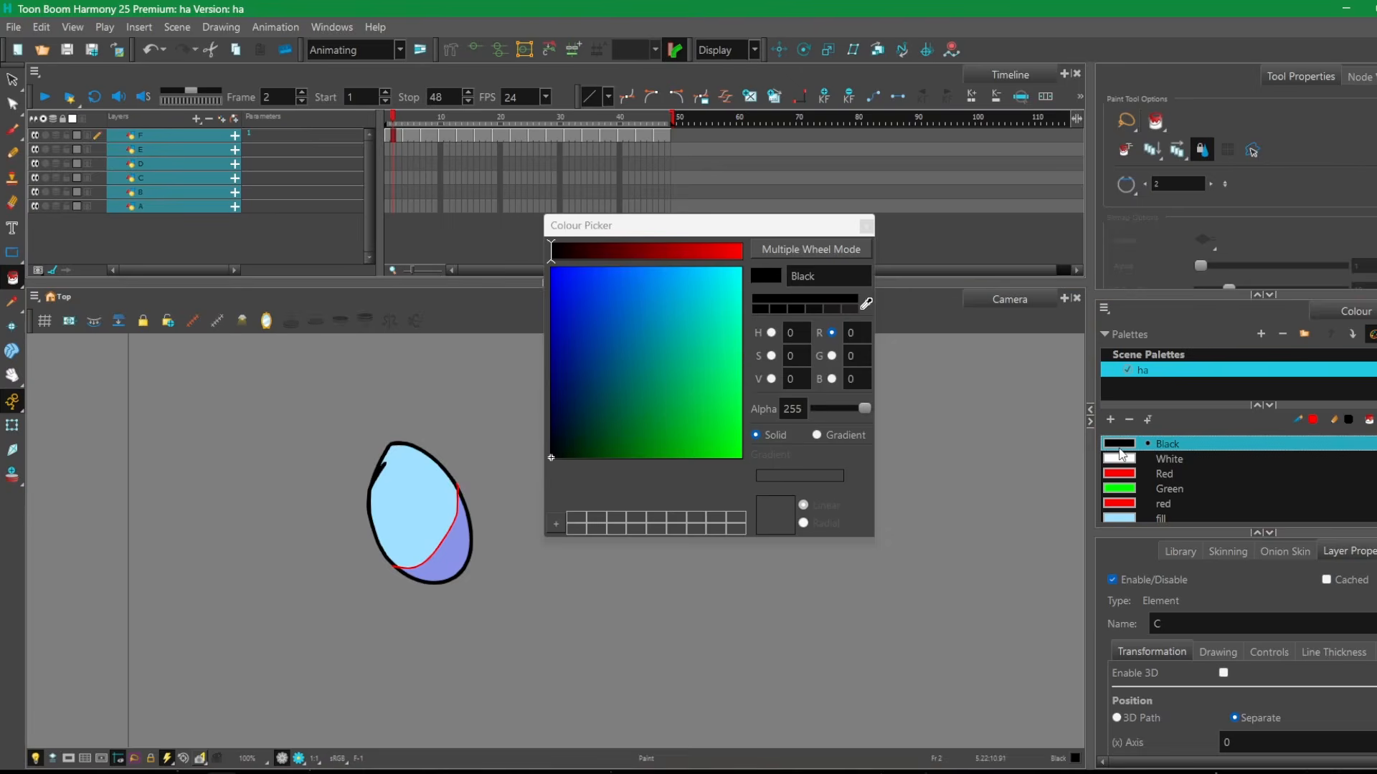
pyautogui.moveTo(677, 224); pyautogui.dragTo(570, 248)
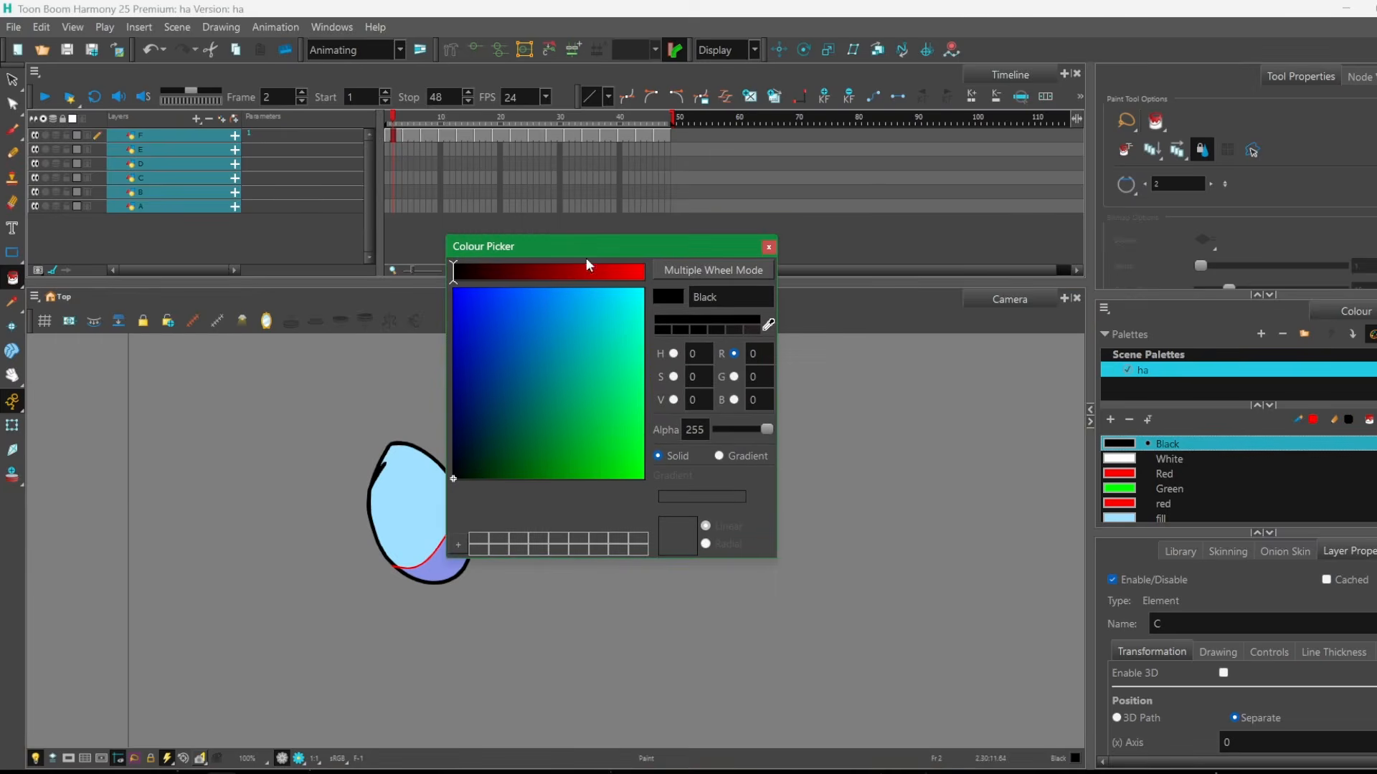
pyautogui.click(692, 279)
pyautogui.moveTo(644, 312); pyautogui.dragTo(697, 329)
pyautogui.moveTo(673, 462); pyautogui.dragTo(641, 454)
pyautogui.click(818, 247)
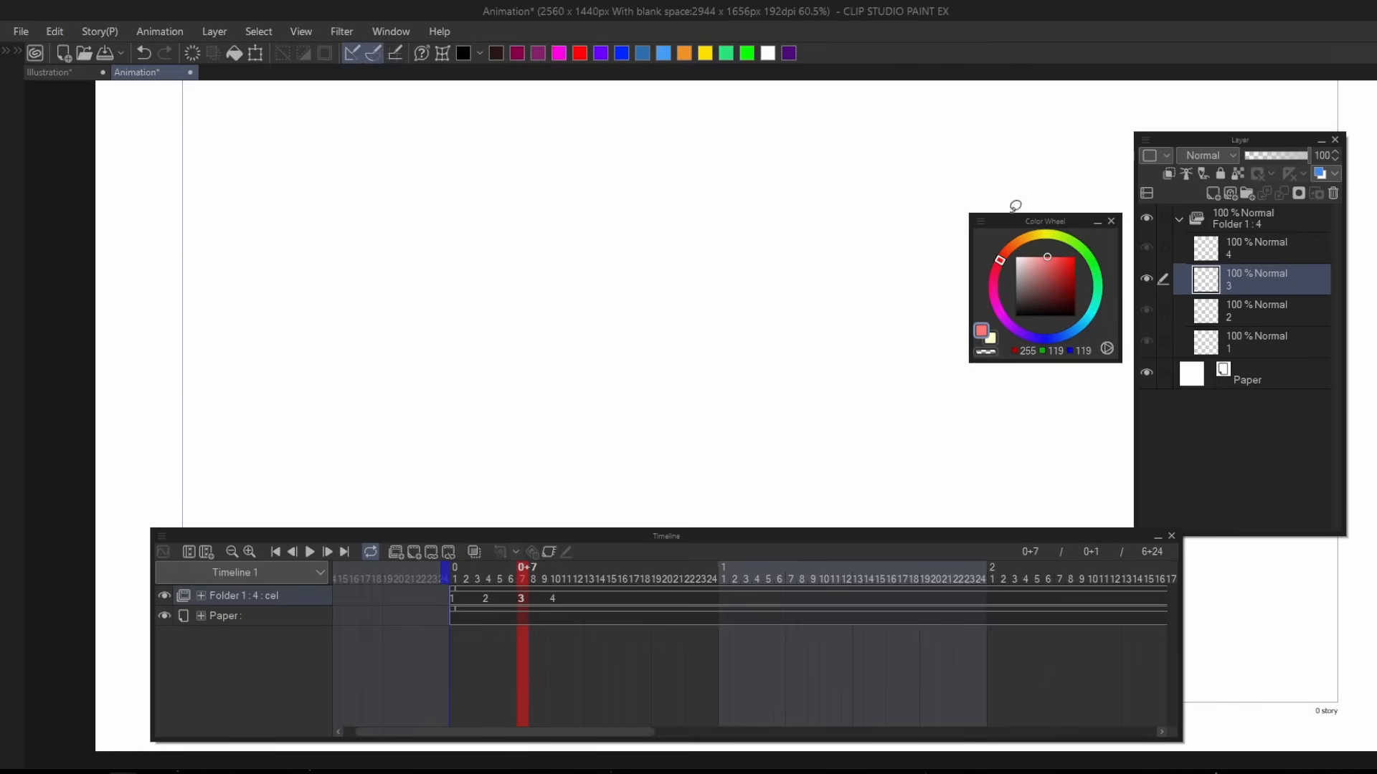
# Move the floating Color Wheel palette clear of the Layer palette, closer to the Timeline.
pyautogui.moveTo(1040, 224); pyautogui.dragTo(983, 281)
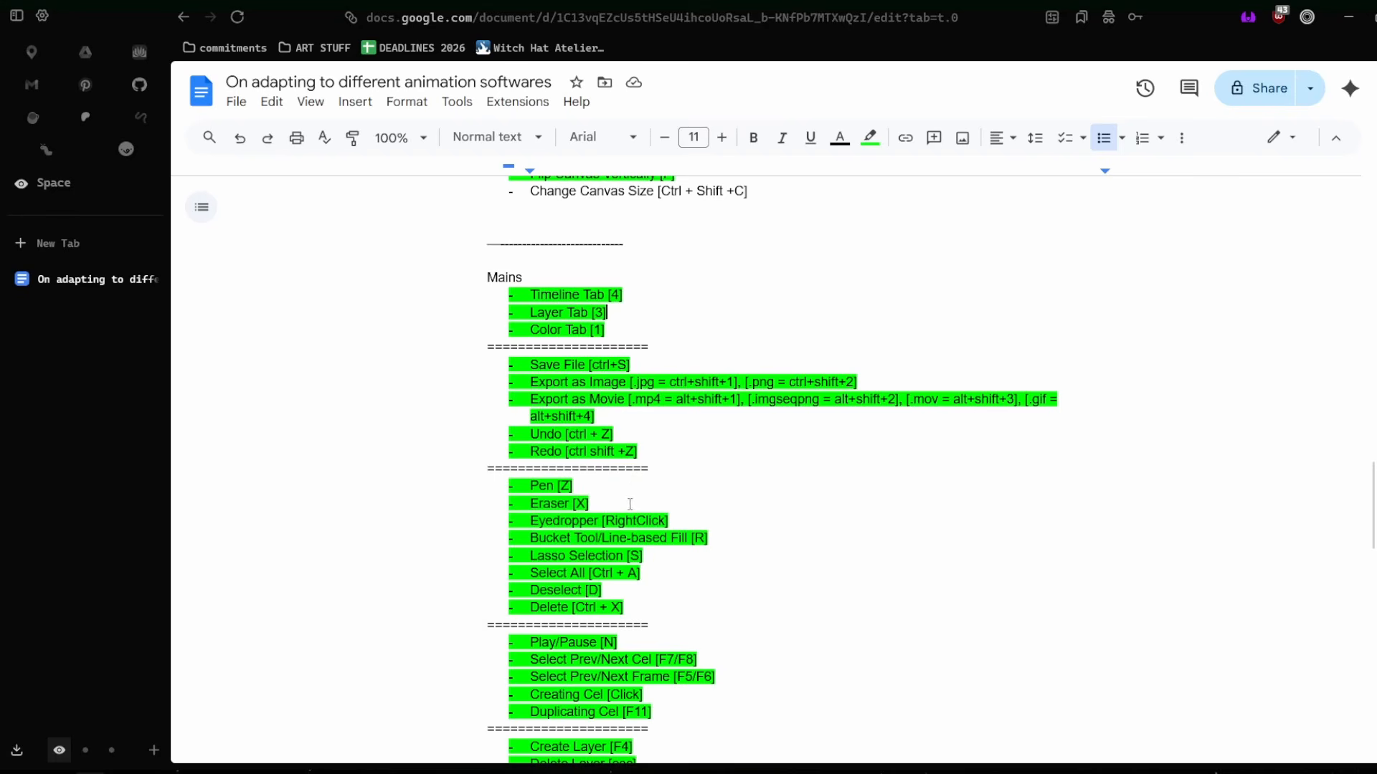
# Switch to the Google Docs document and select the Pen through Lasso Selection entries in the condensed Mains list.
pyautogui.click(504, 488)
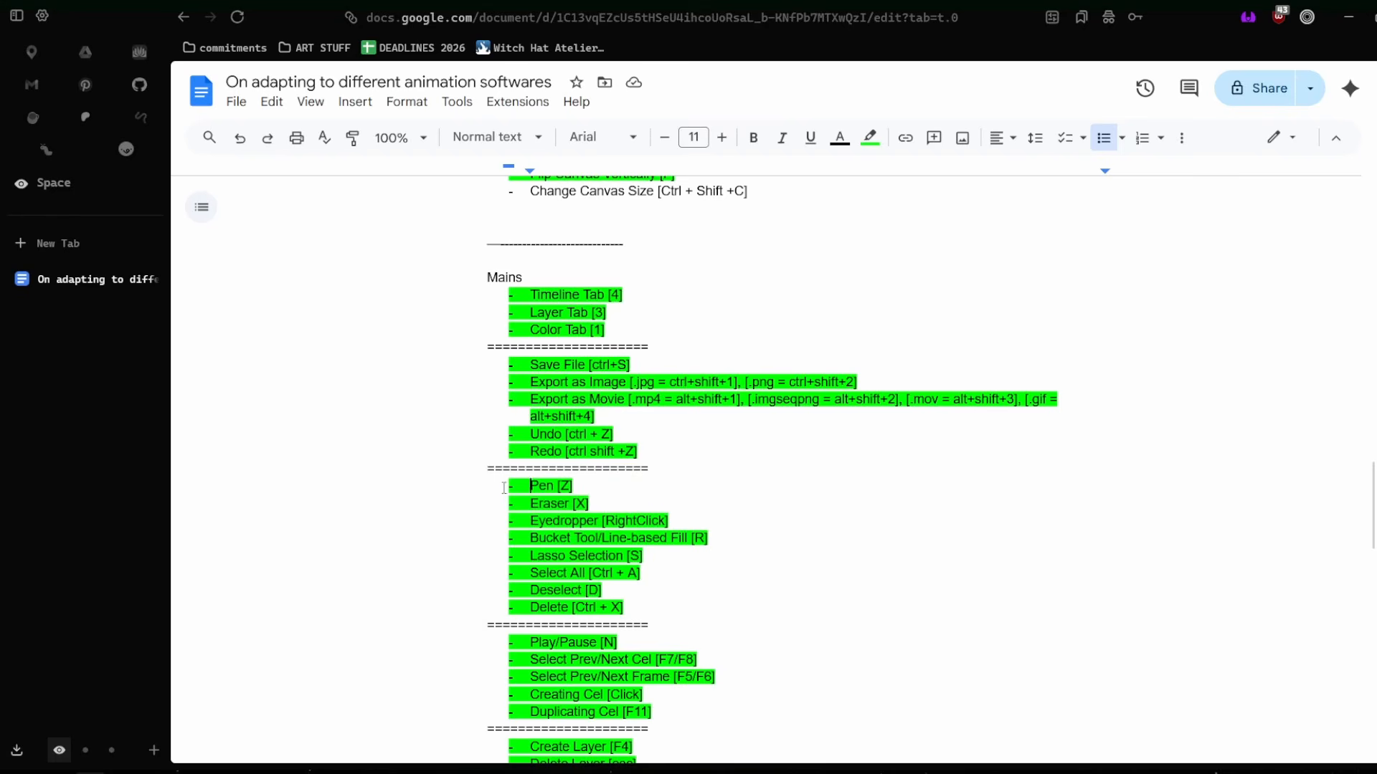
pyautogui.click(656, 595)
pyautogui.moveTo(644, 554); pyautogui.dragTo(475, 485)
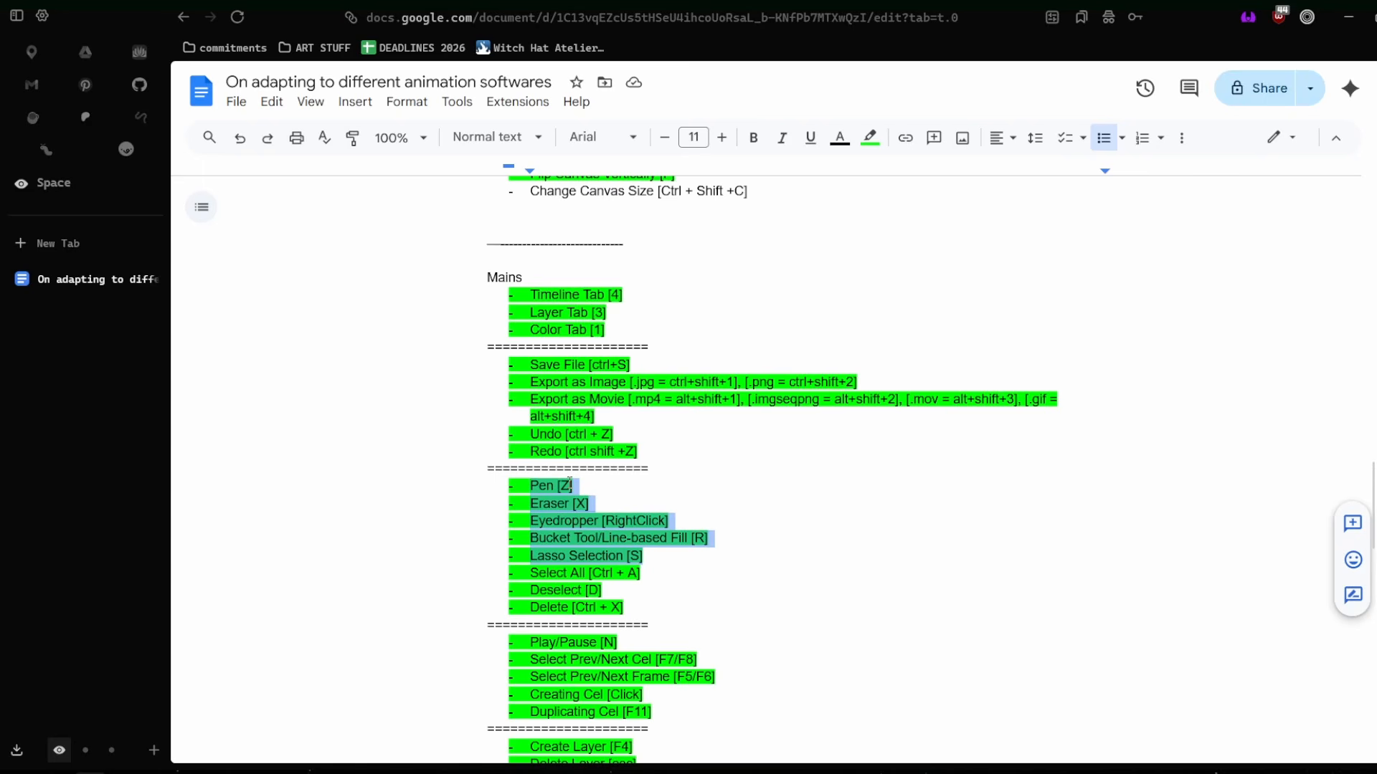
pyautogui.click(579, 504)
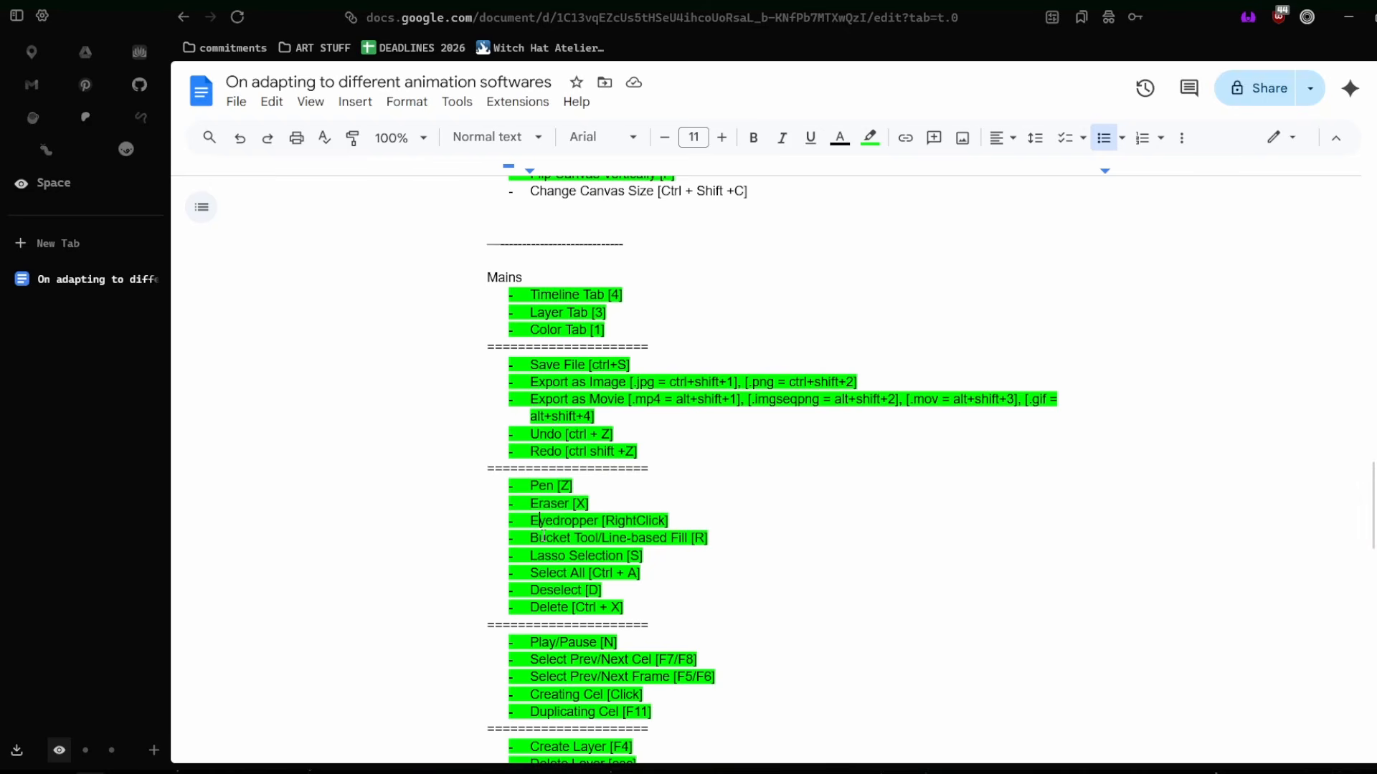
# Change the Bucket Tool/Line-based Fill shortcut in the condensed Mains list to [B/R].
pyautogui.moveTo(539, 537); pyautogui.dragTo(689, 546)
pyautogui.moveTo(550, 556); pyautogui.dragTo(616, 557)
pyautogui.click(697, 535)
pyautogui.write('B/')
# Select the Lasso Selection entry, followed by the Select All, Deselect and Delete entries in the Mains list.
pyautogui.moveTo(646, 561); pyautogui.dragTo(519, 554)
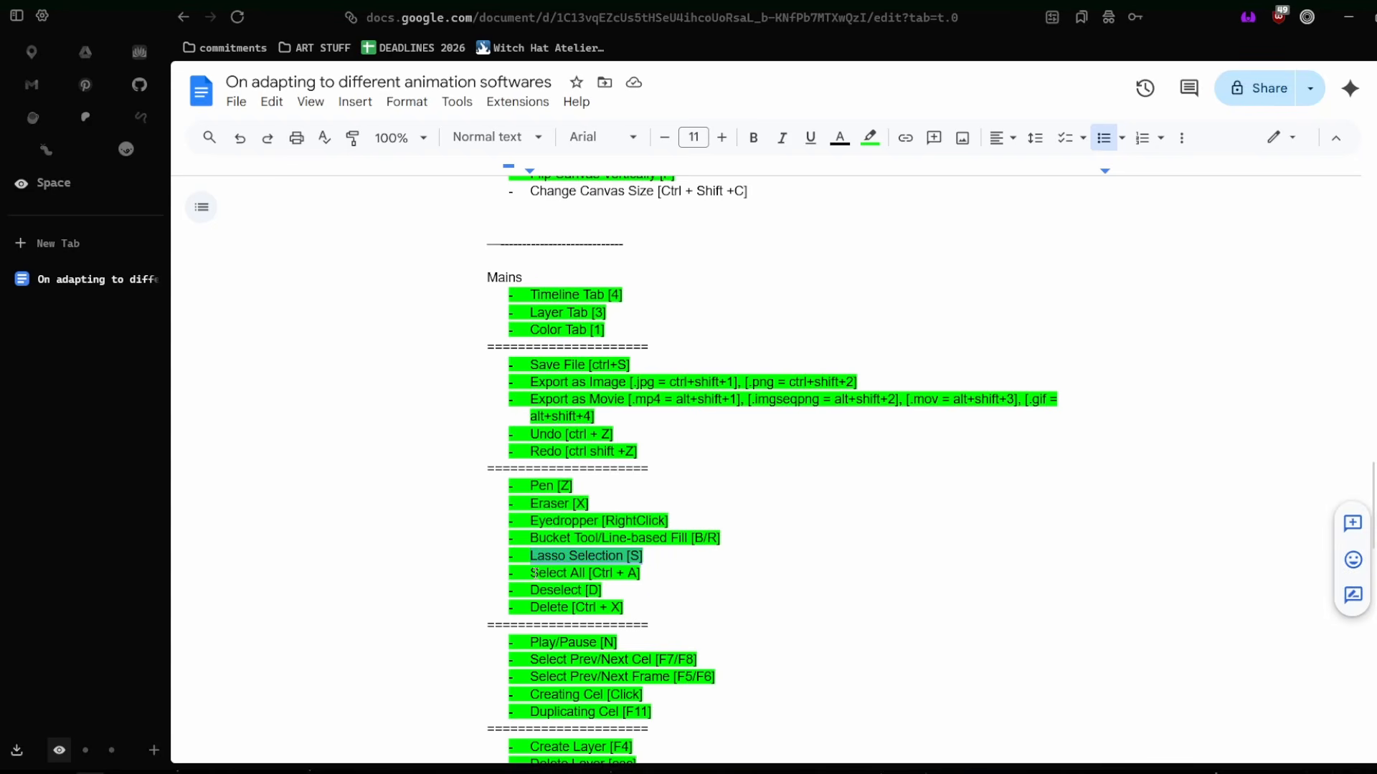
pyautogui.moveTo(532, 573); pyautogui.dragTo(628, 611)
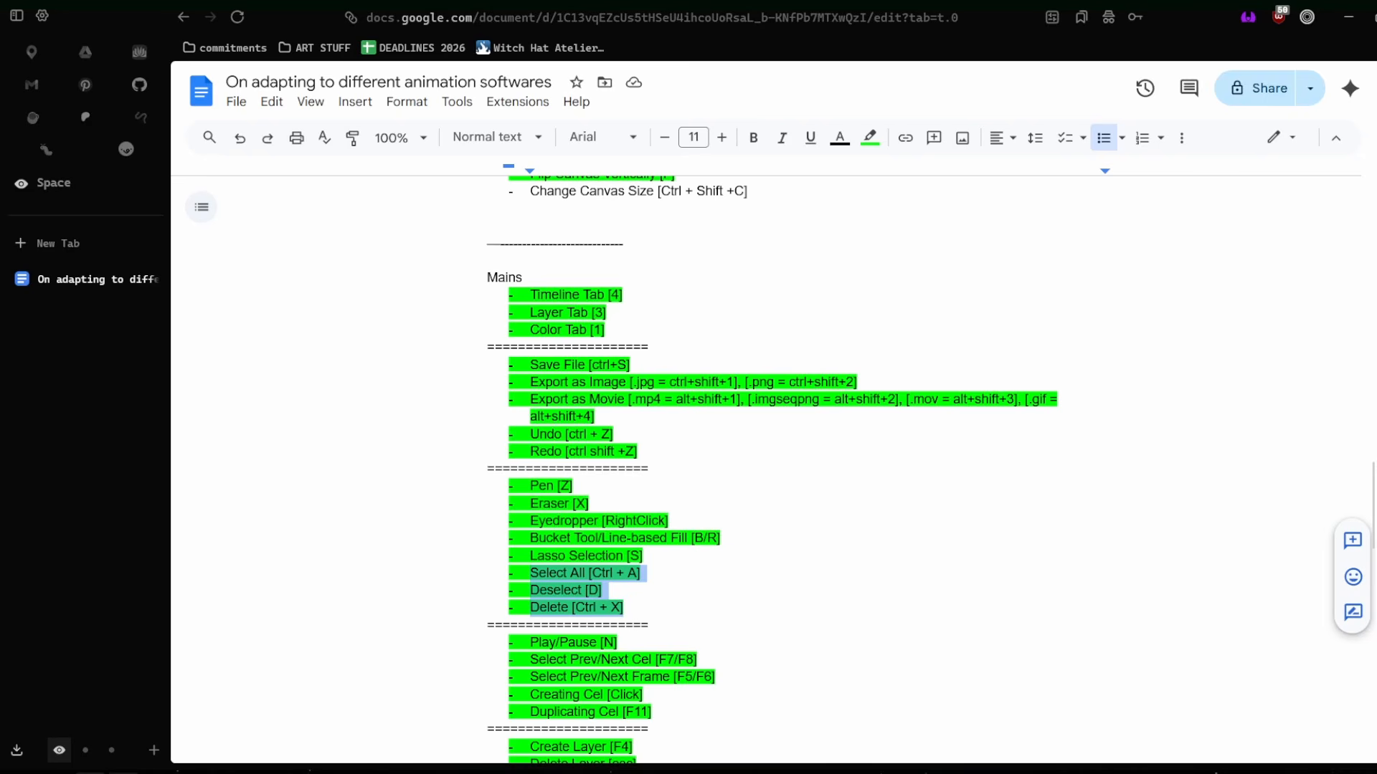
# Switch to Clip Studio Paint, scribble black pen strokes on cel 3 and erase a diagonal strip through them.
pyautogui.click(326, 630)
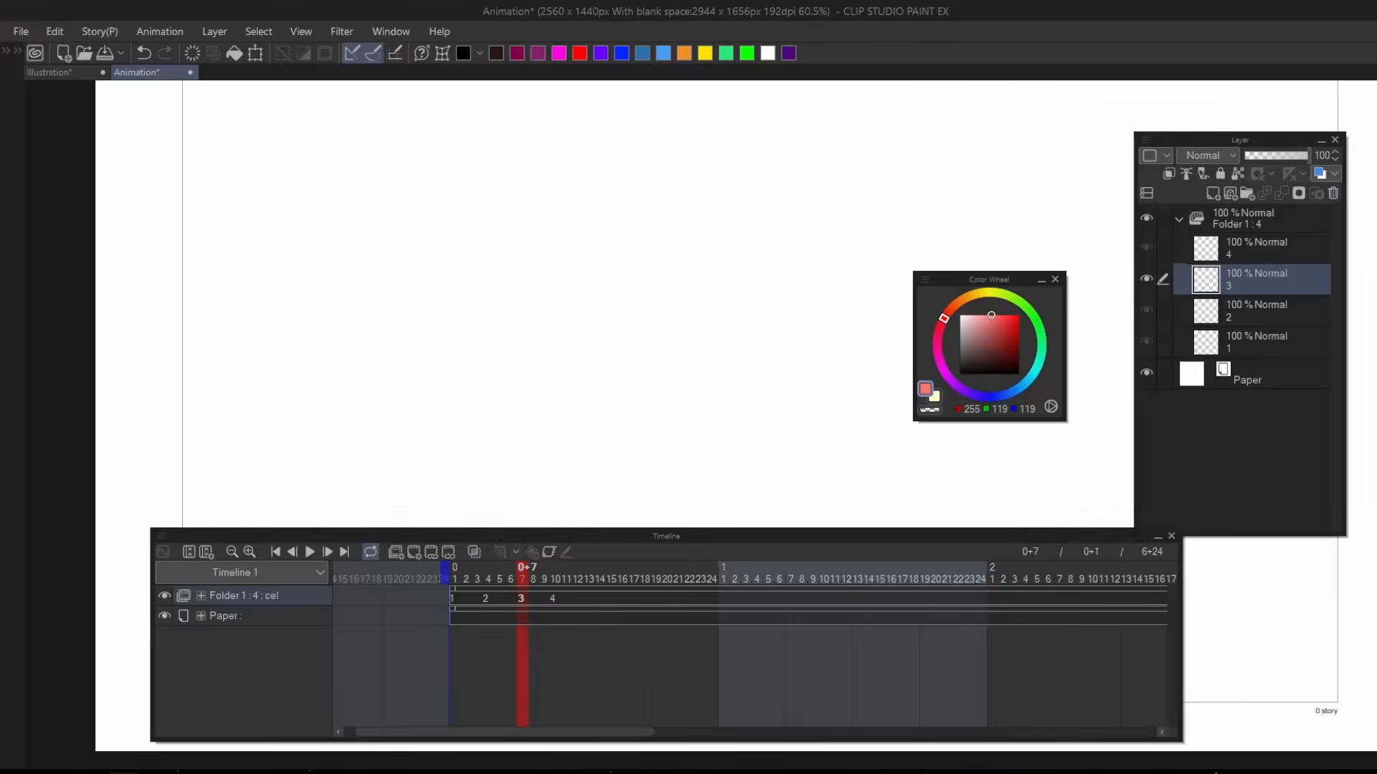
pyautogui.scroll(1, 616, 416)
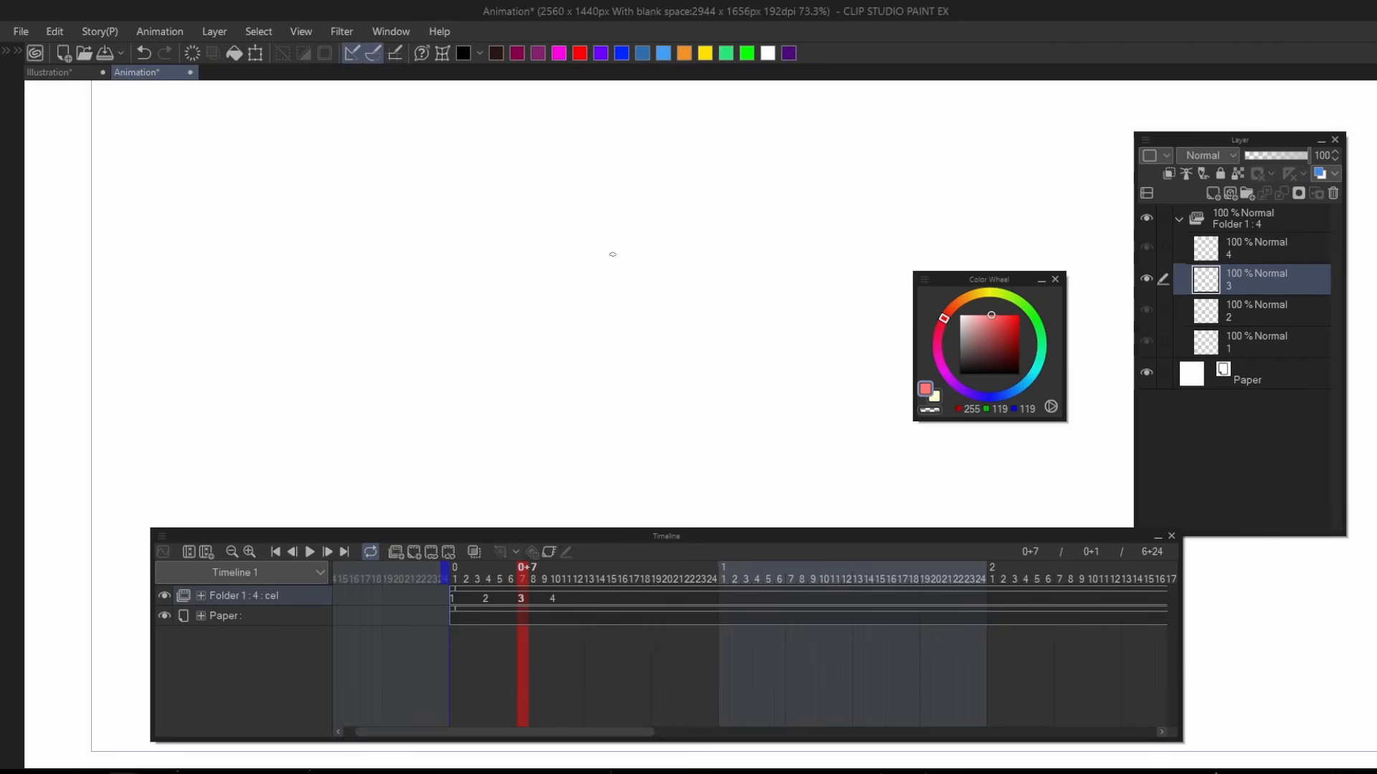
pyautogui.click(959, 374)
pyautogui.moveTo(649, 214)
pyautogui.mouseDown()
pyautogui.moveTo(657, 382)
pyautogui.moveTo(451, 345)
pyautogui.moveTo(462, 271)
pyautogui.moveTo(594, 266)
pyautogui.moveTo(567, 249)
pyautogui.mouseUp()
pyautogui.press('e')
pyautogui.moveTo(607, 205); pyautogui.dragTo(443, 396)
# Draw a large closed, rounded black outline beside the scribble on cel 3 with the Pen.
pyautogui.press('p')
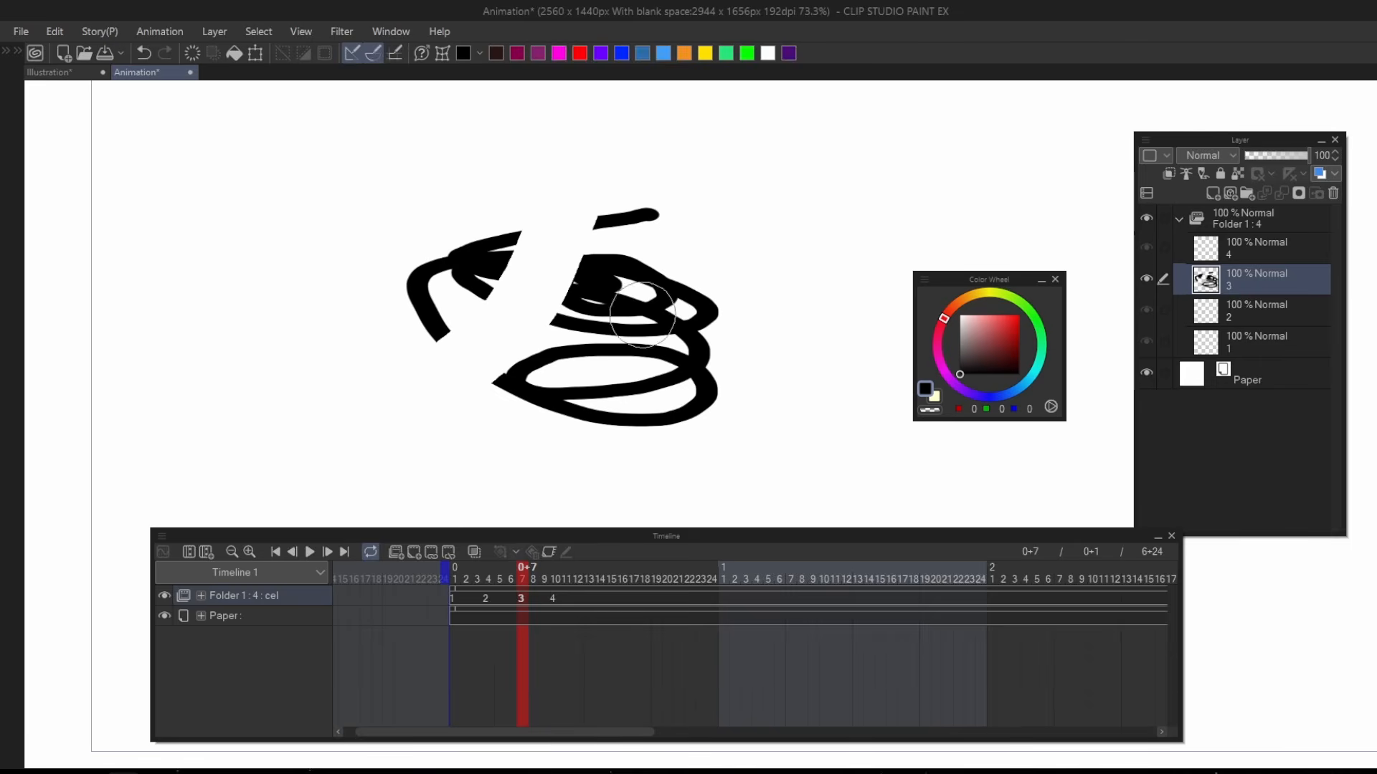
pyautogui.hotkey('ctrl', '-')
pyautogui.moveTo(789, 192)
pyautogui.mouseDown()
pyautogui.moveTo(667, 345)
pyautogui.moveTo(807, 179)
pyautogui.moveTo(773, 173)
pyautogui.moveTo(700, 241)
pyautogui.mouseUp()
# Group cel 3 into a layer folder and add a new raster layer beneath the line art inside it.
pyautogui.click(1259, 314)
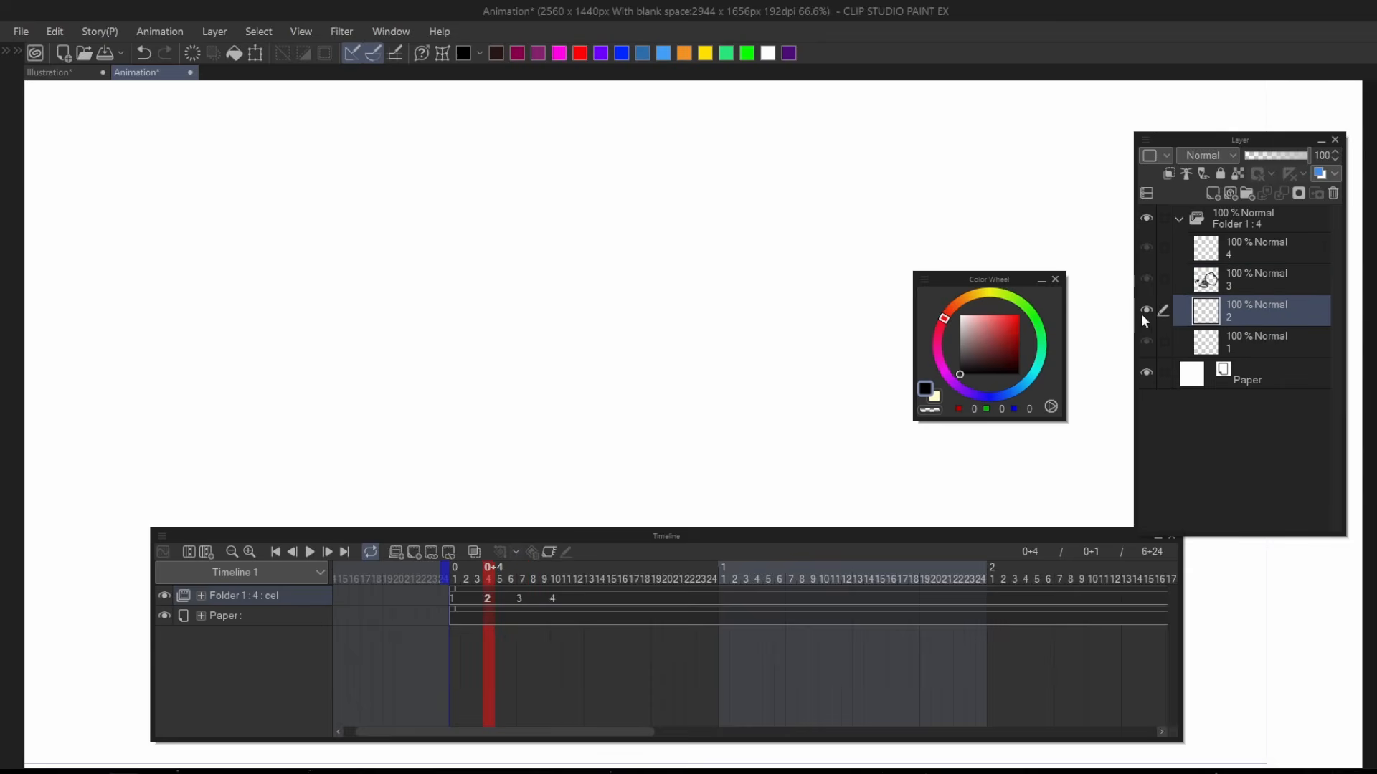
pyautogui.click(1254, 276)
pyautogui.hotkey('ctrl', 'g')
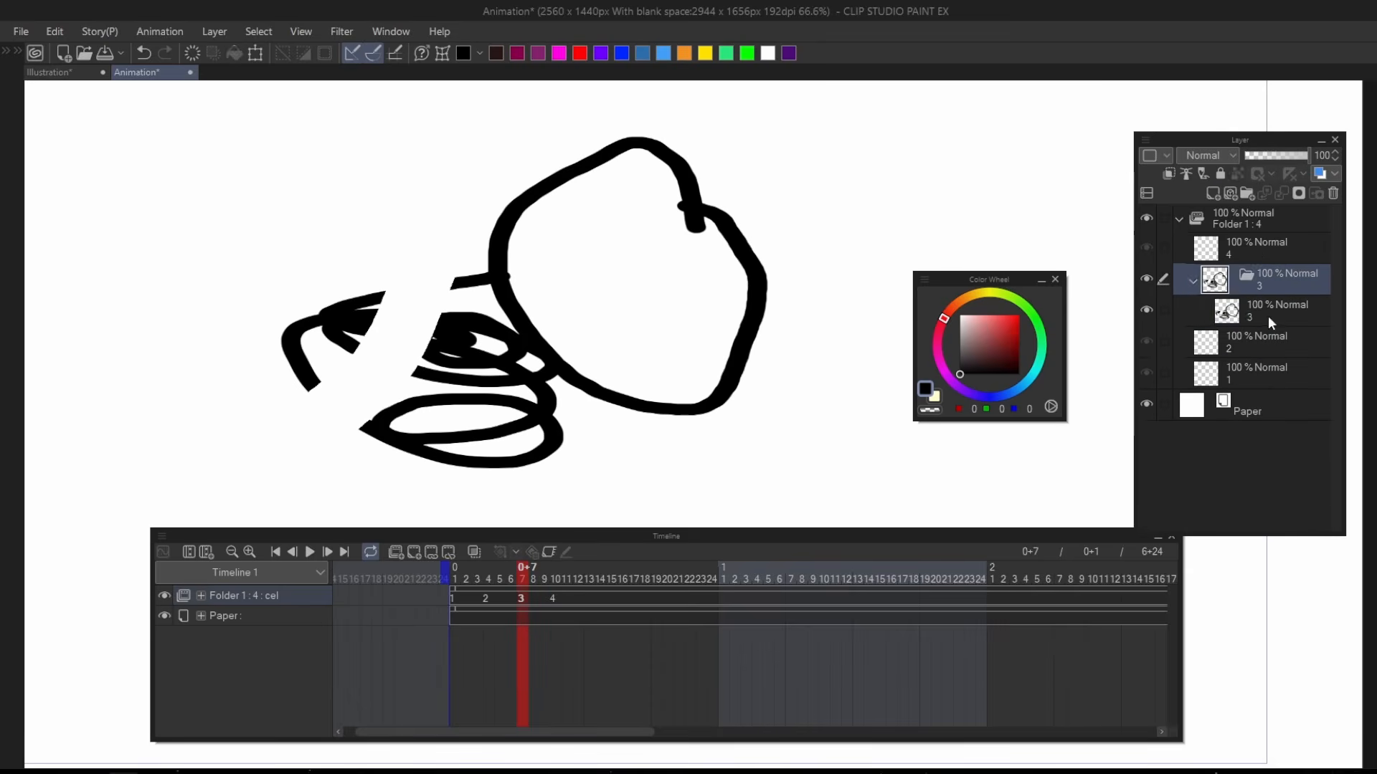
pyautogui.click(1212, 194)
pyautogui.moveTo(1269, 302); pyautogui.dragTo(1262, 350)
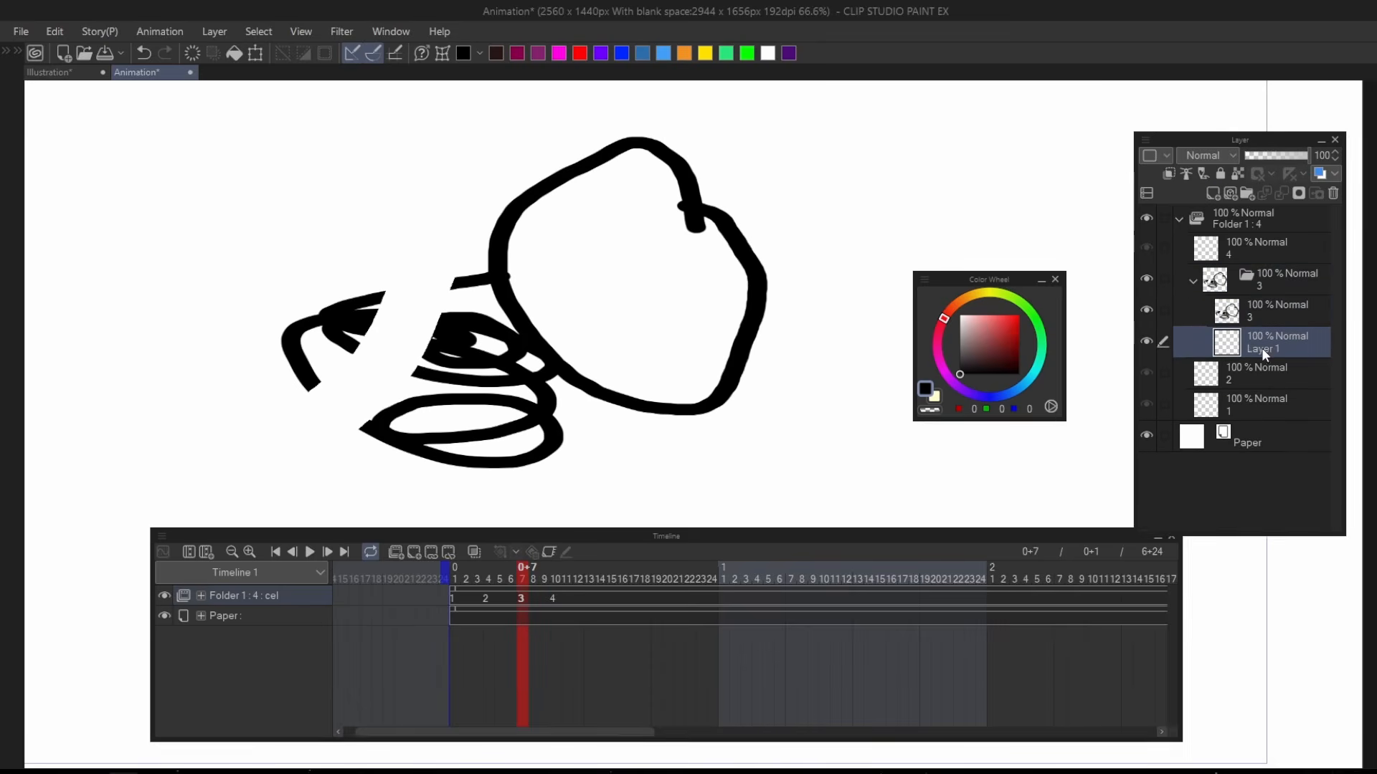
pyautogui.click(977, 315)
pyautogui.click(698, 279)
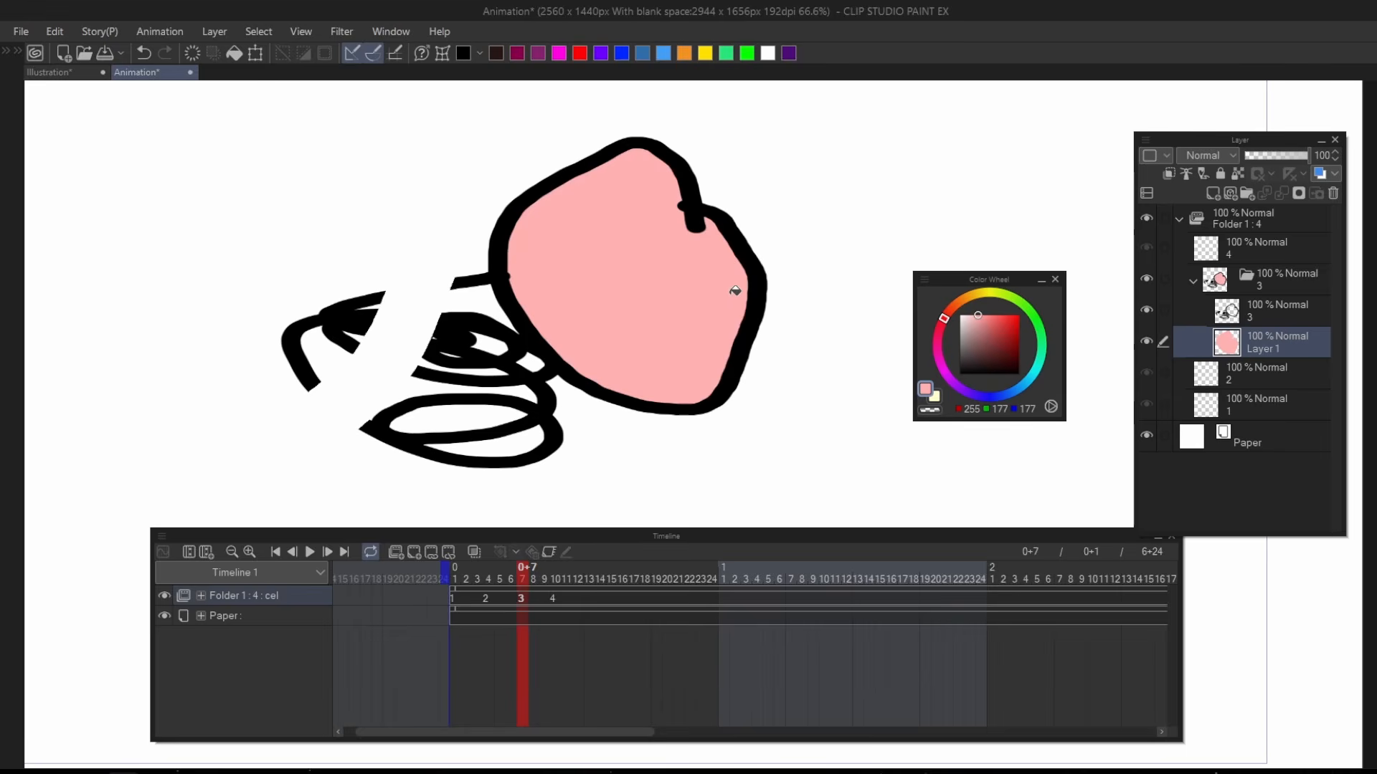
pyautogui.hotkey('ctrl', 'z')
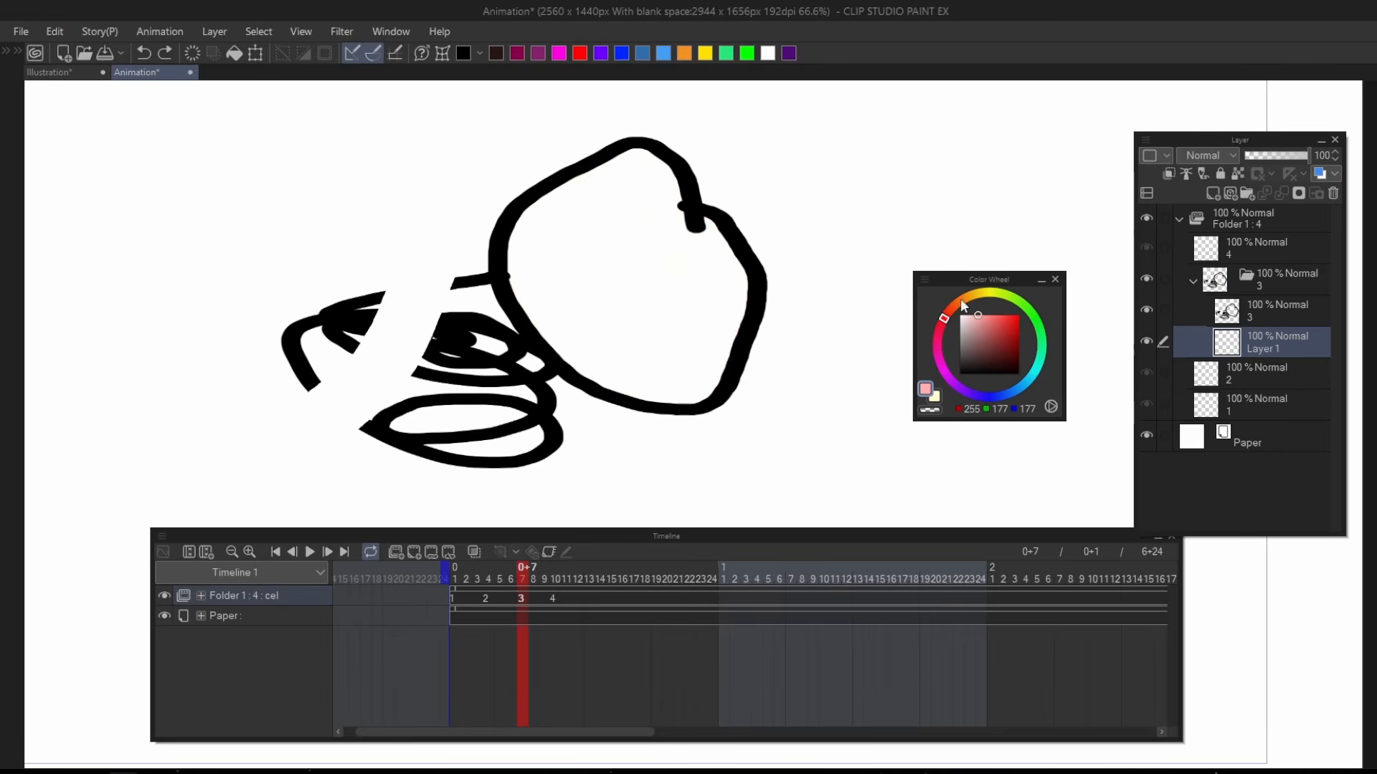
# Fill the closed shape and the small gaps in the scribble with magenta (248, 0, 108) on Layer 1.
pyautogui.click(937, 342)
pyautogui.click(1019, 317)
pyautogui.moveTo(848, 326)
pyautogui.mouseDown()
pyautogui.moveTo(412, 258)
pyautogui.moveTo(846, 337)
pyautogui.mouseUp()
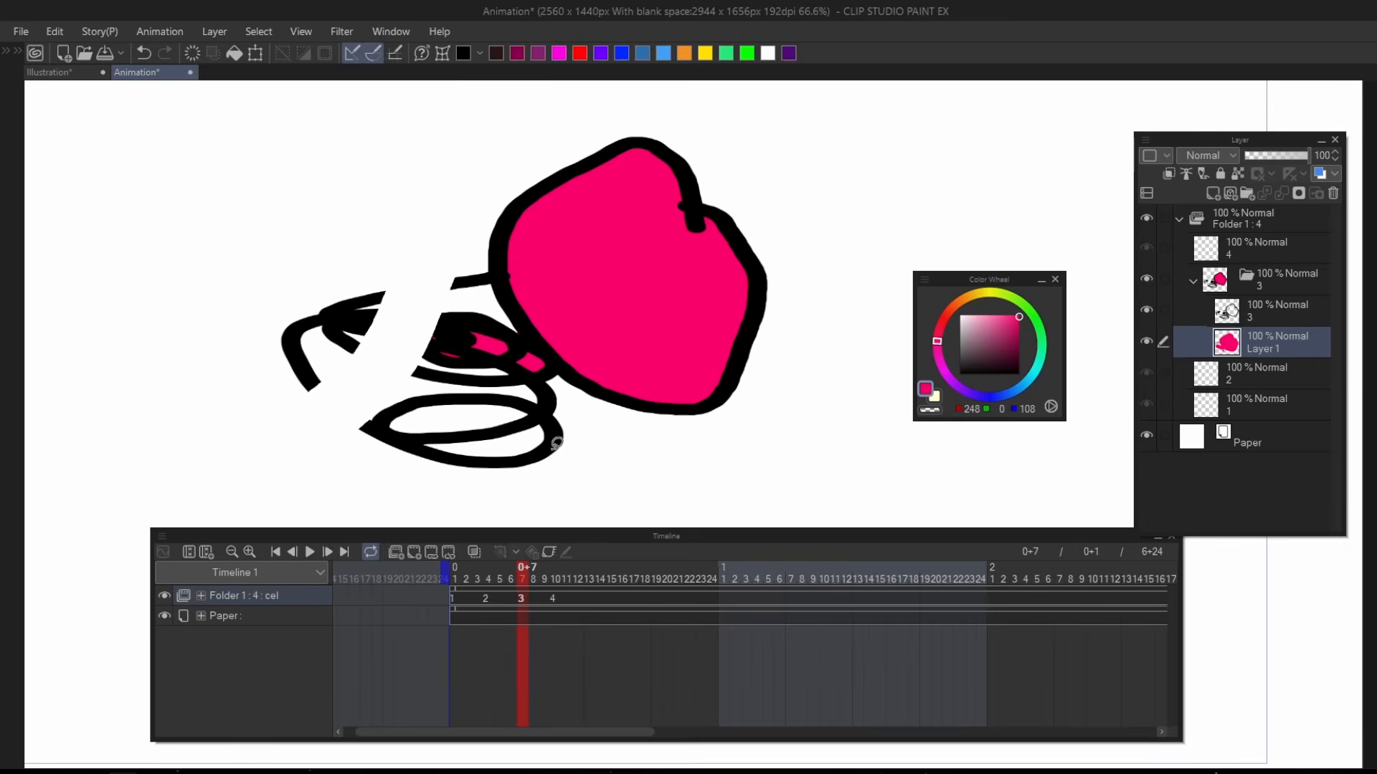
# Lasso most of the magenta shape with folder 3 active, delete the selected artwork across its layers and deselect.
pyautogui.scroll(-1, 647, 373)
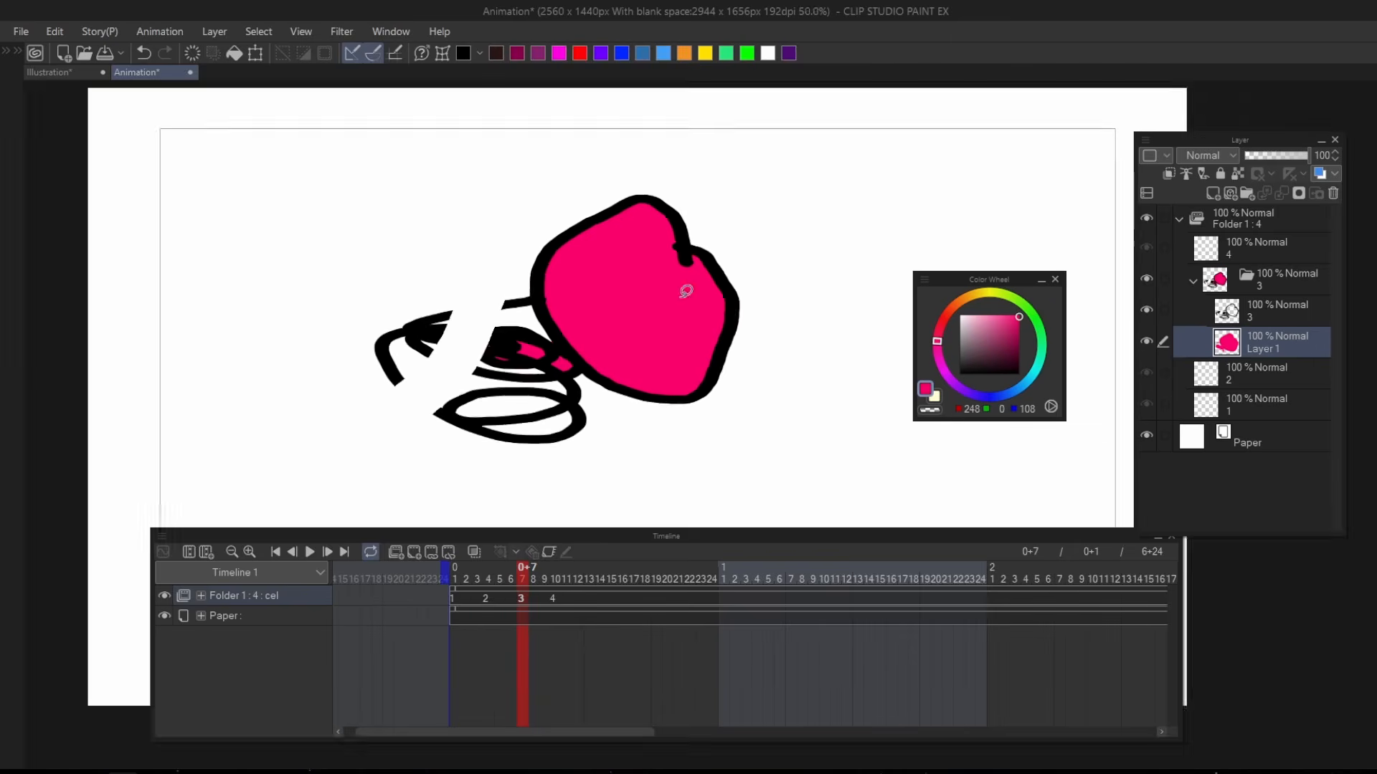
pyautogui.scroll(1, 682, 285)
pyautogui.click(1290, 289)
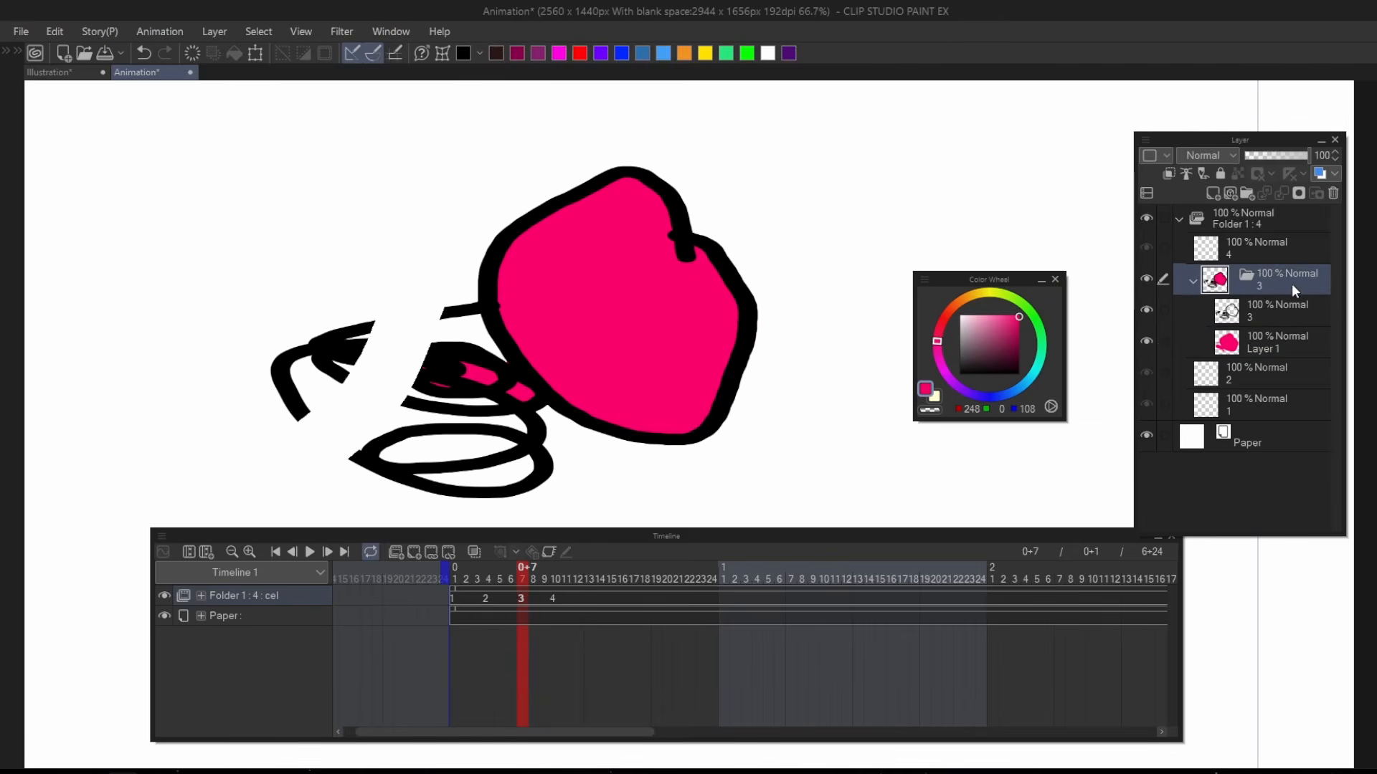
pyautogui.scroll(1, 833, 259)
pyautogui.scroll(-1, 685, 243)
pyautogui.press('m')
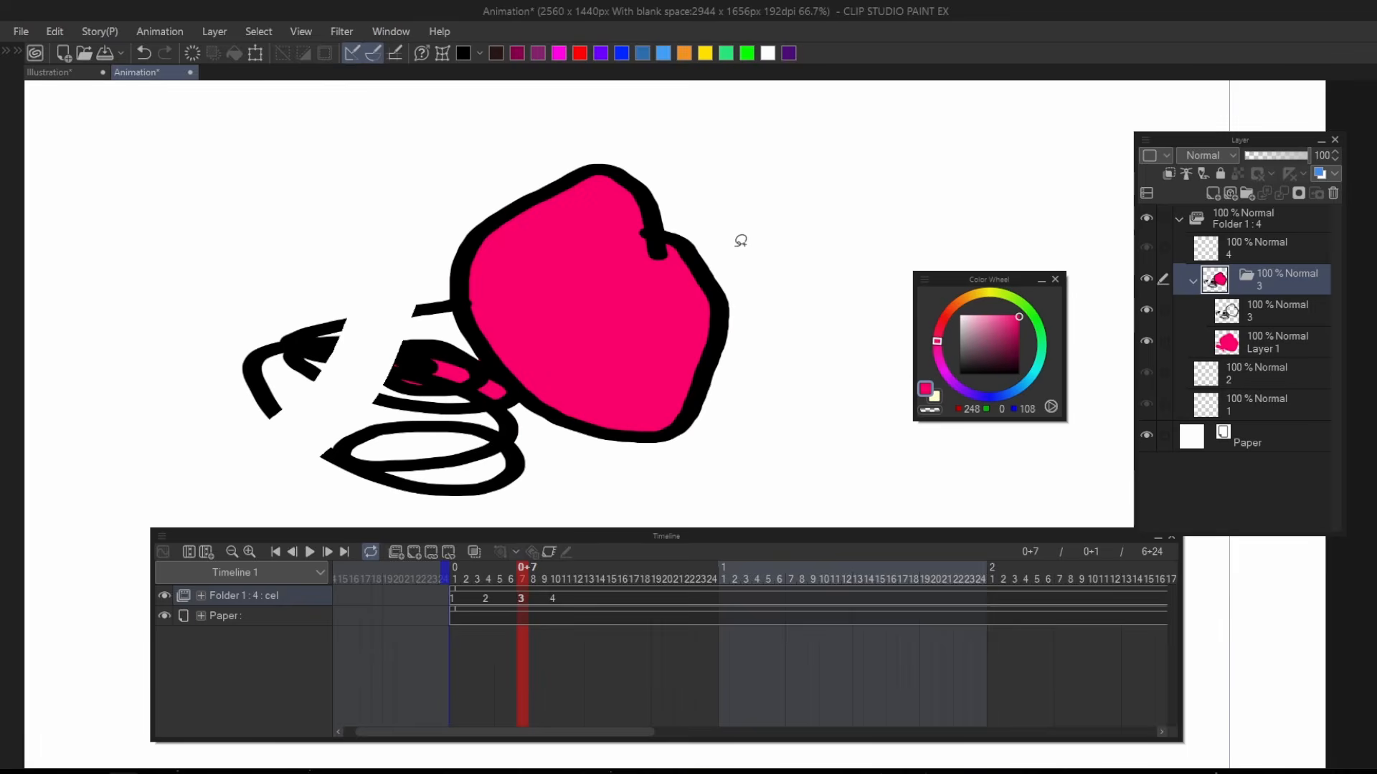
pyautogui.moveTo(753, 217)
pyautogui.mouseDown()
pyautogui.moveTo(620, 203)
pyautogui.moveTo(629, 438)
pyautogui.moveTo(833, 232)
pyautogui.moveTo(760, 197)
pyautogui.mouseUp()
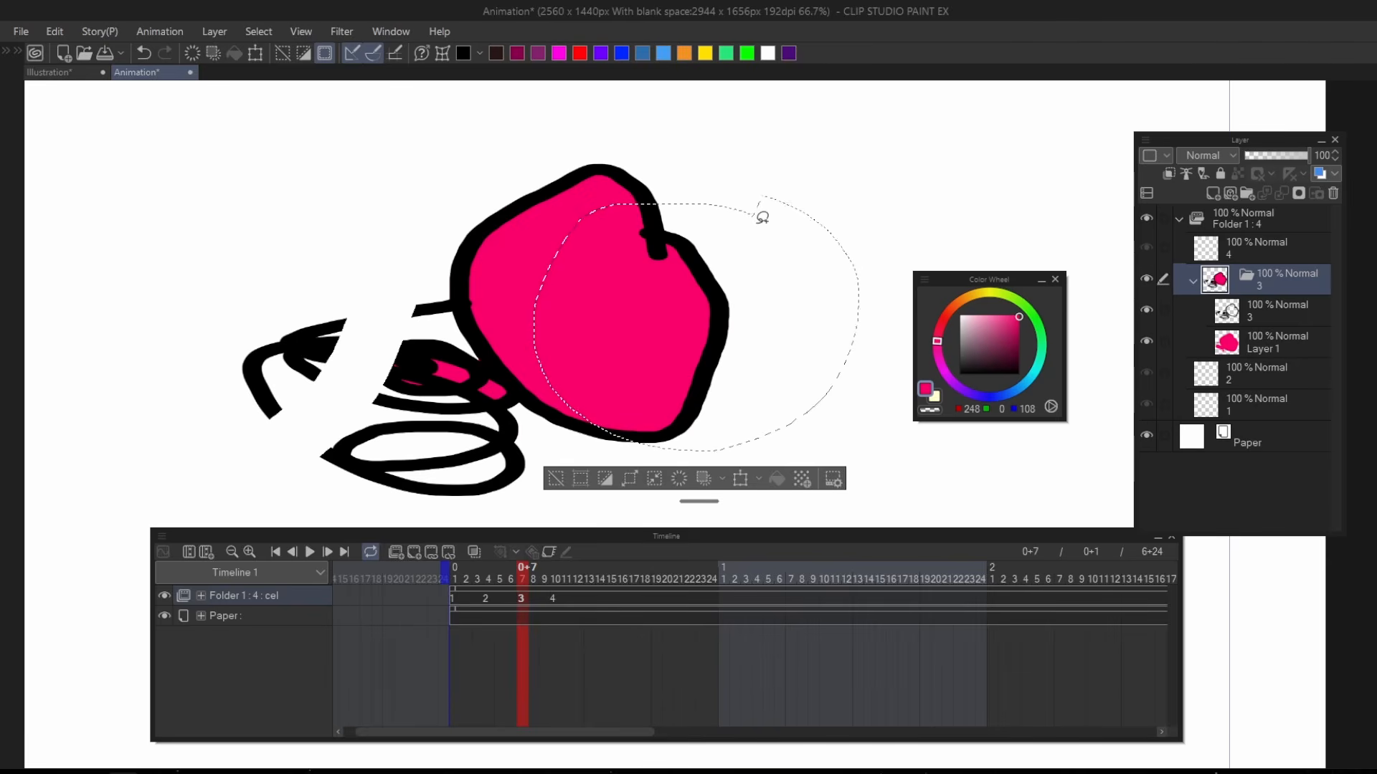
pyautogui.press('Delete')
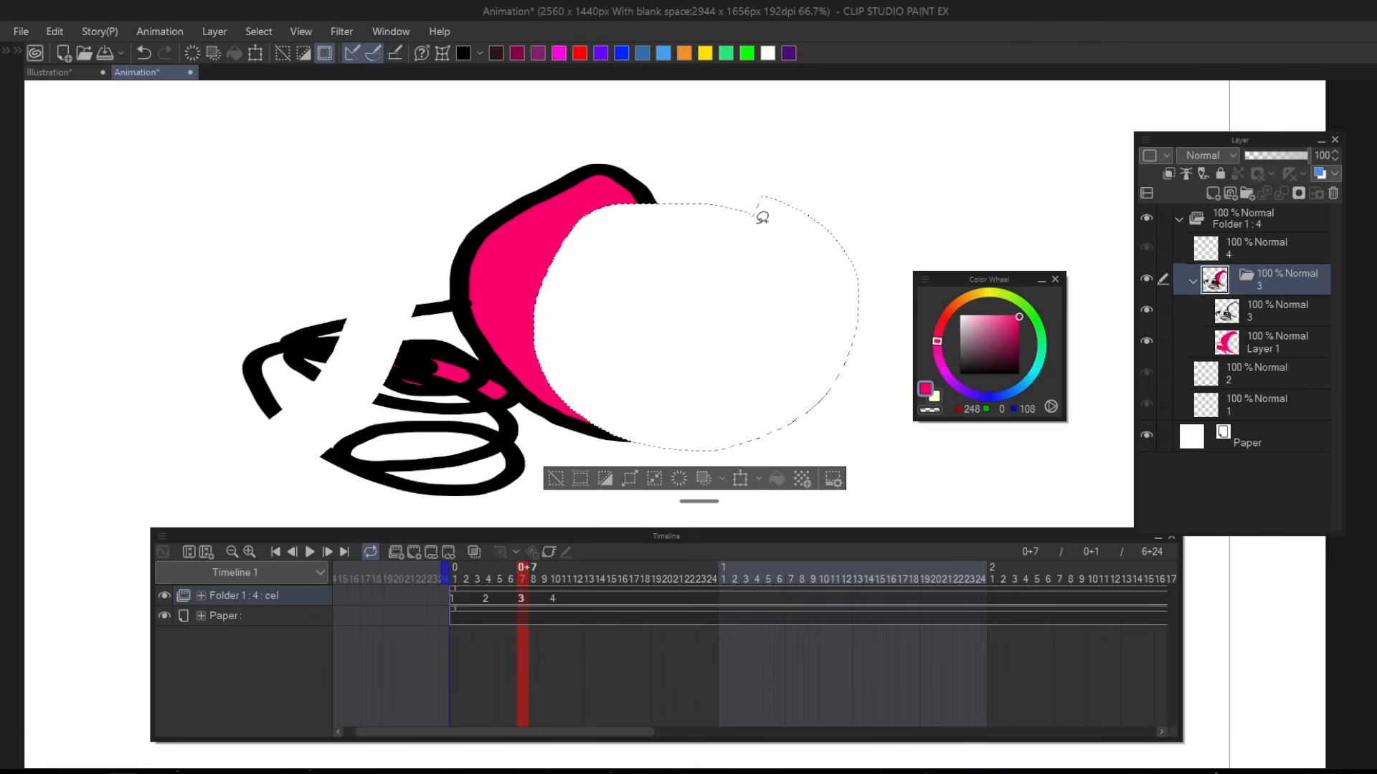
pyautogui.hotkey('ctrl', 'd')
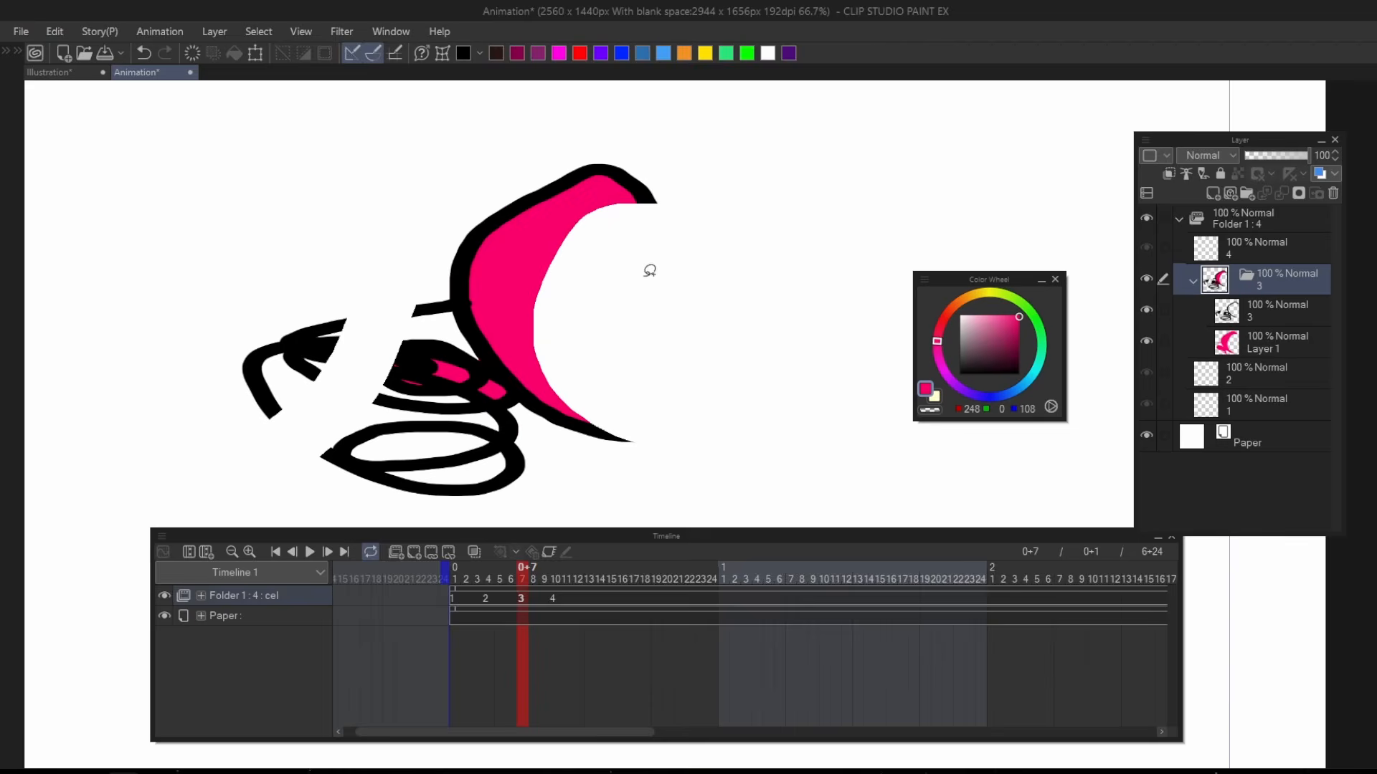
# Select the whole canvas, delete all remaining artwork in folder 3 and deselect.
pyautogui.scroll(-1, 631, 266)
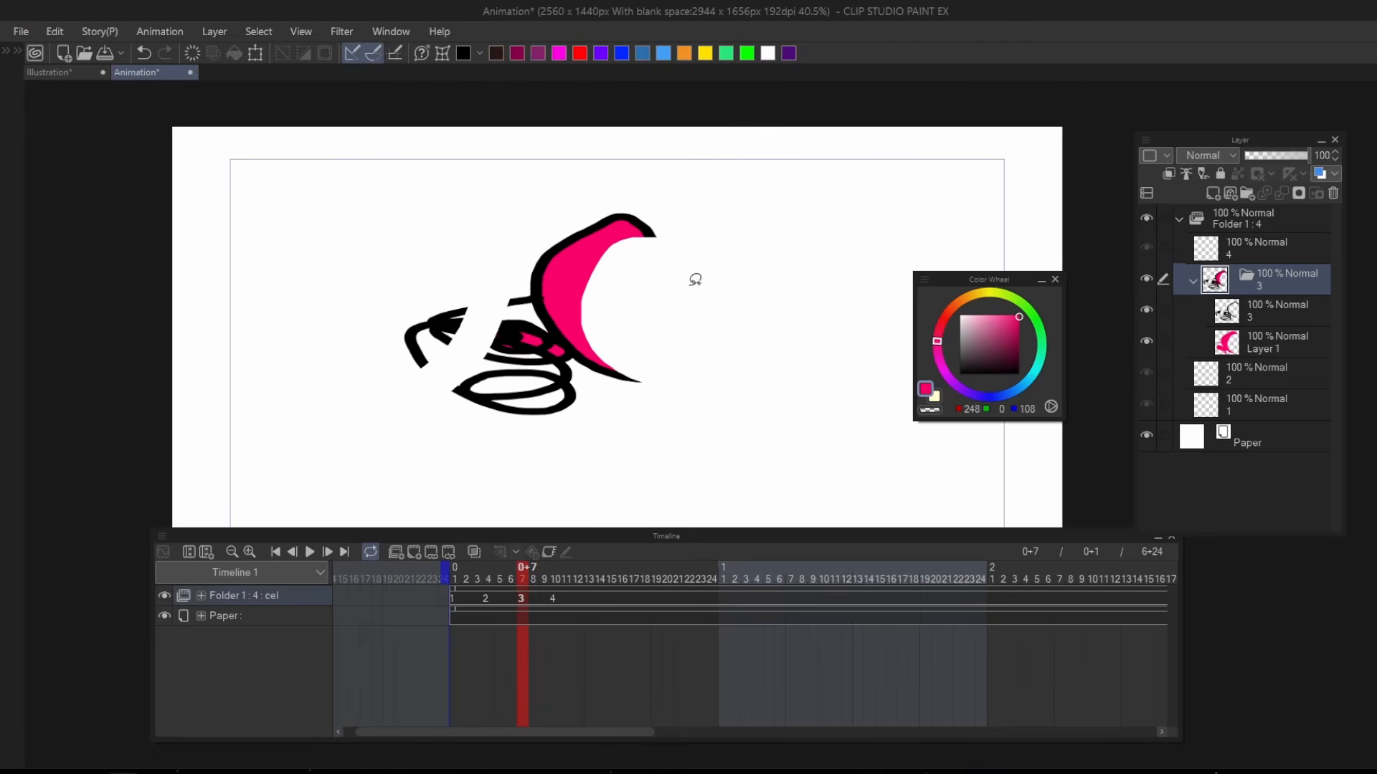
pyautogui.scroll(-1, 678, 286)
pyautogui.hotkey('ctrl', 'a')
pyautogui.scroll(-1, 602, 286)
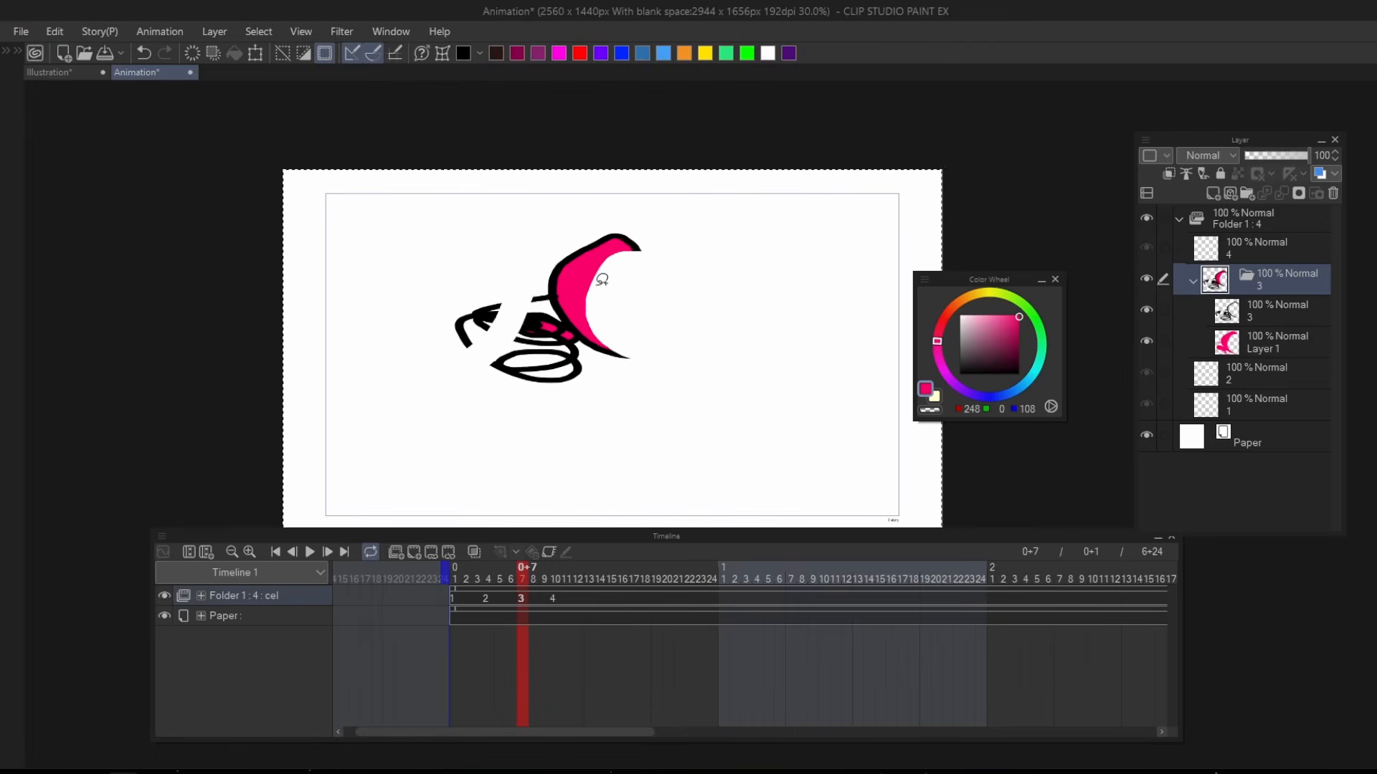
pyautogui.press('Delete')
pyautogui.hotkey('ctrl', 'd')
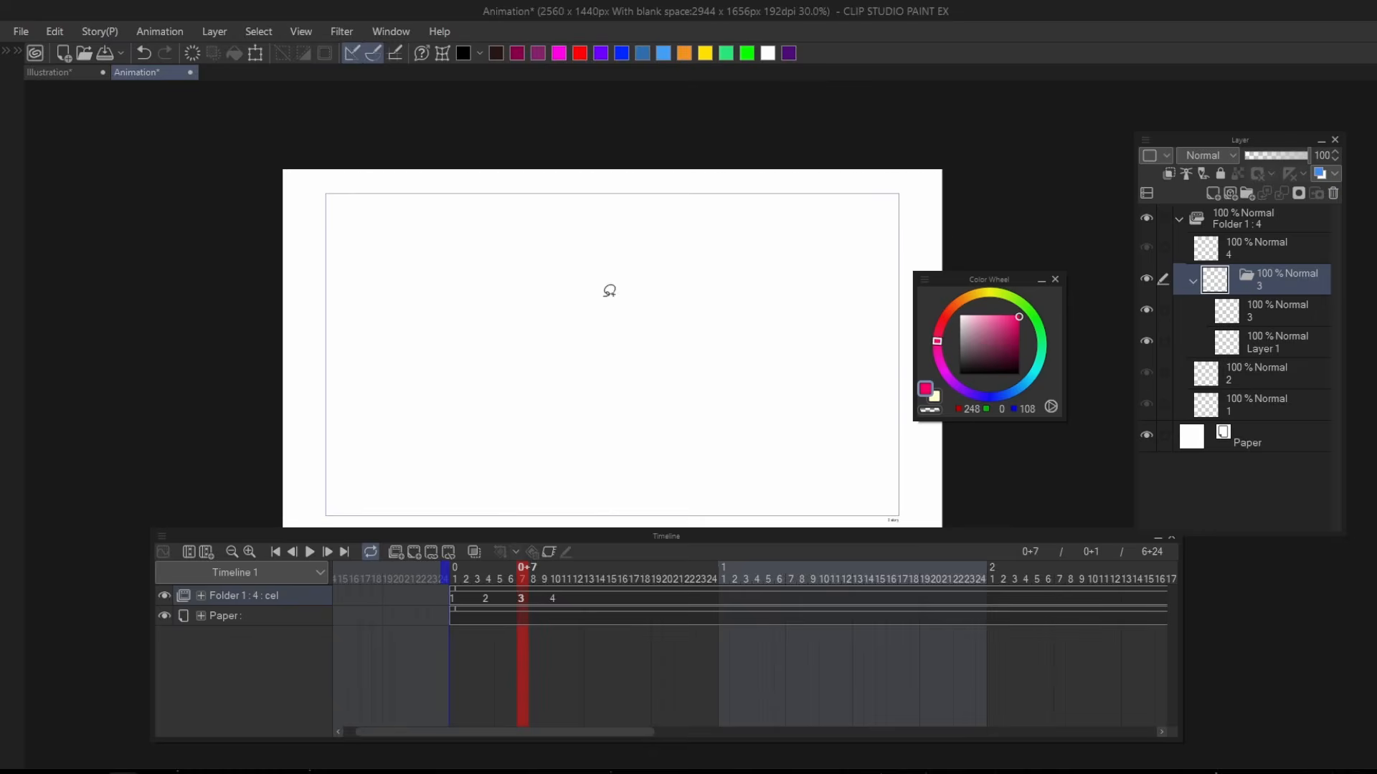
pyautogui.scroll(1, 504, 390)
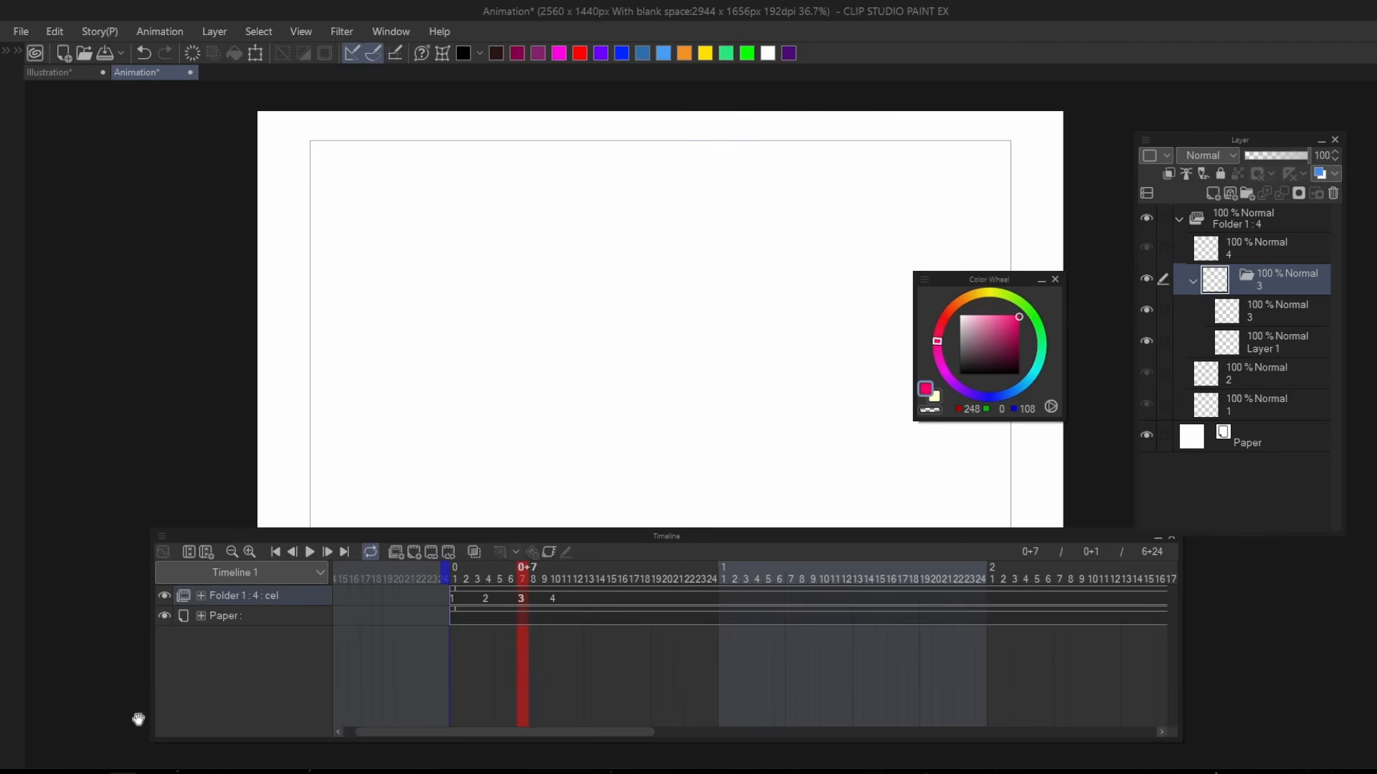
# Switch back to the Google Docs document and select the Pen through Delete entries in the condensed Mains list.
pyautogui.click(80, 749)
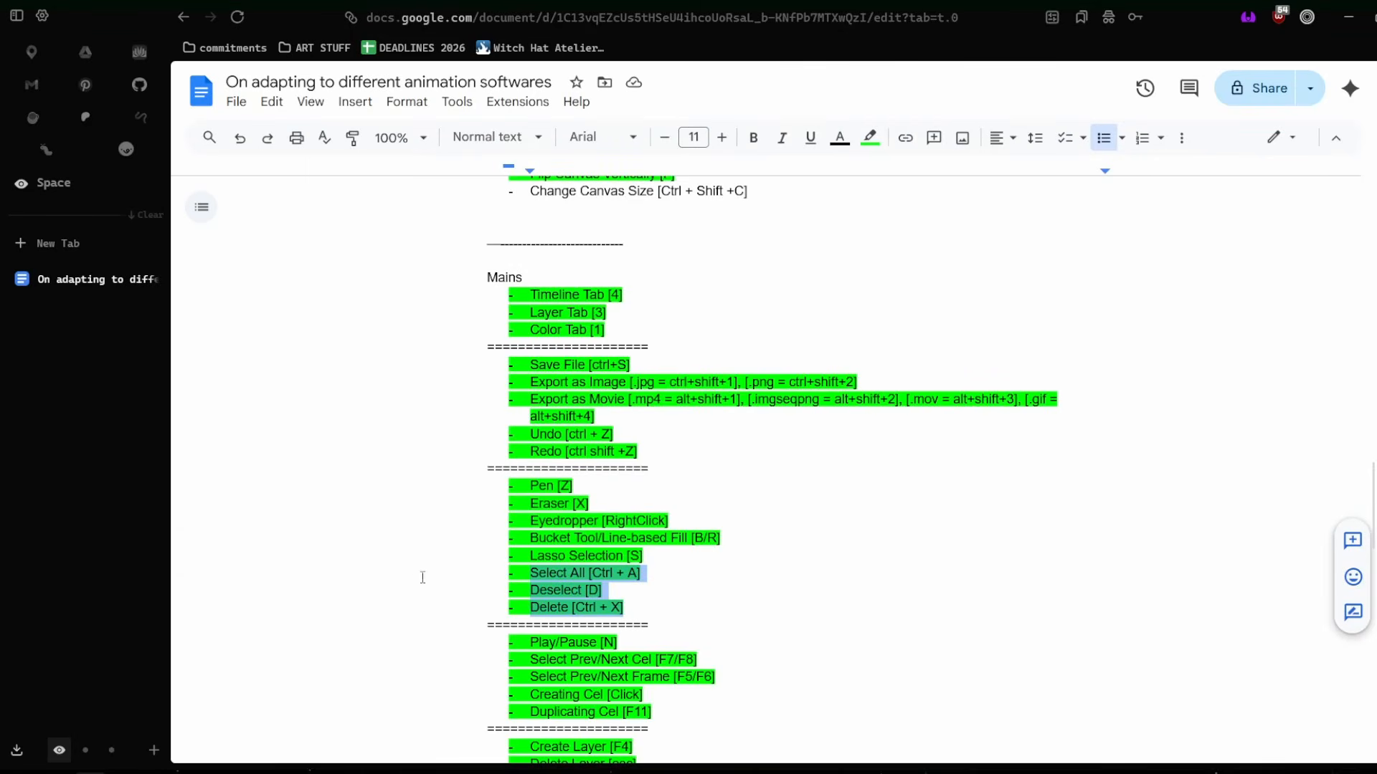
pyautogui.click(722, 545)
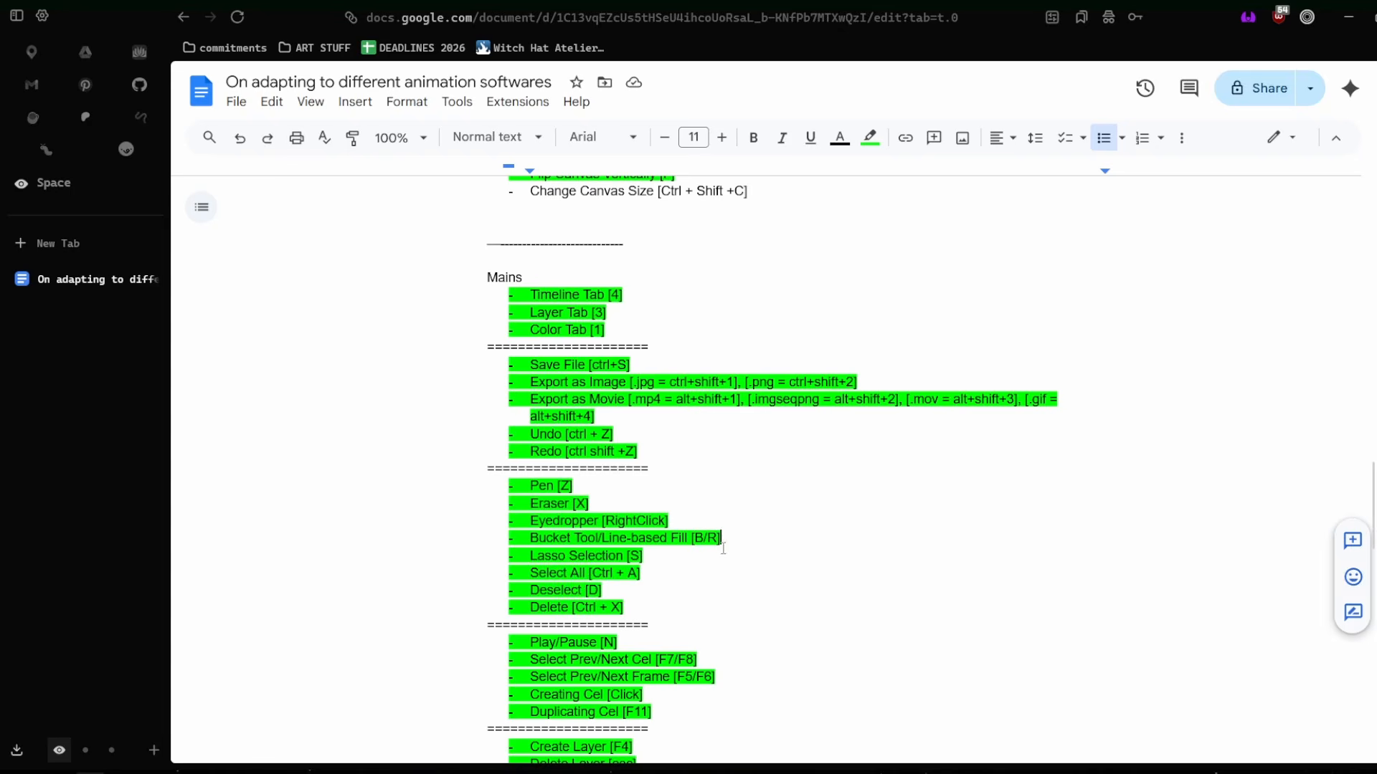
pyautogui.moveTo(530, 486); pyautogui.dragTo(691, 606)
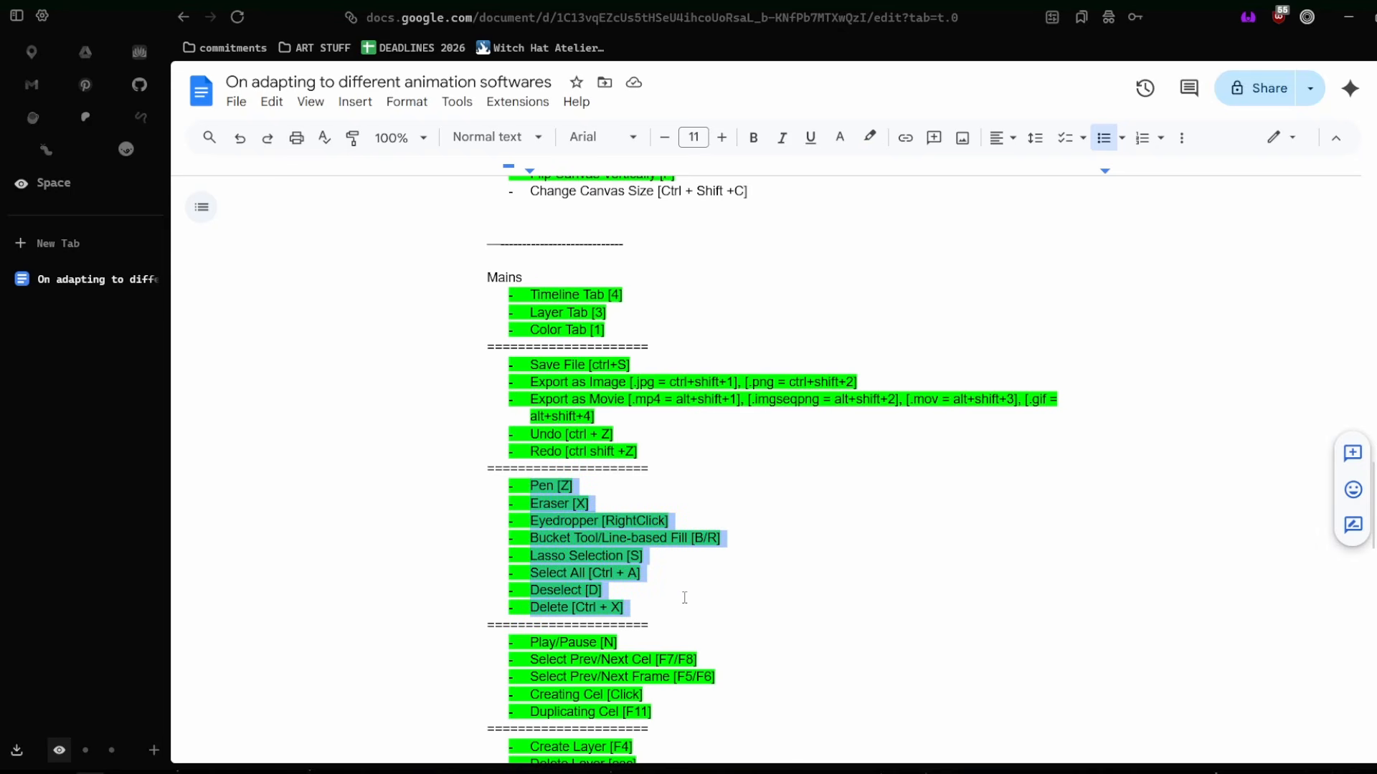
# Label the separator above the Pen entry TOOLS and the one above Save File FILE OPERATIONS.
pyautogui.click(655, 464)
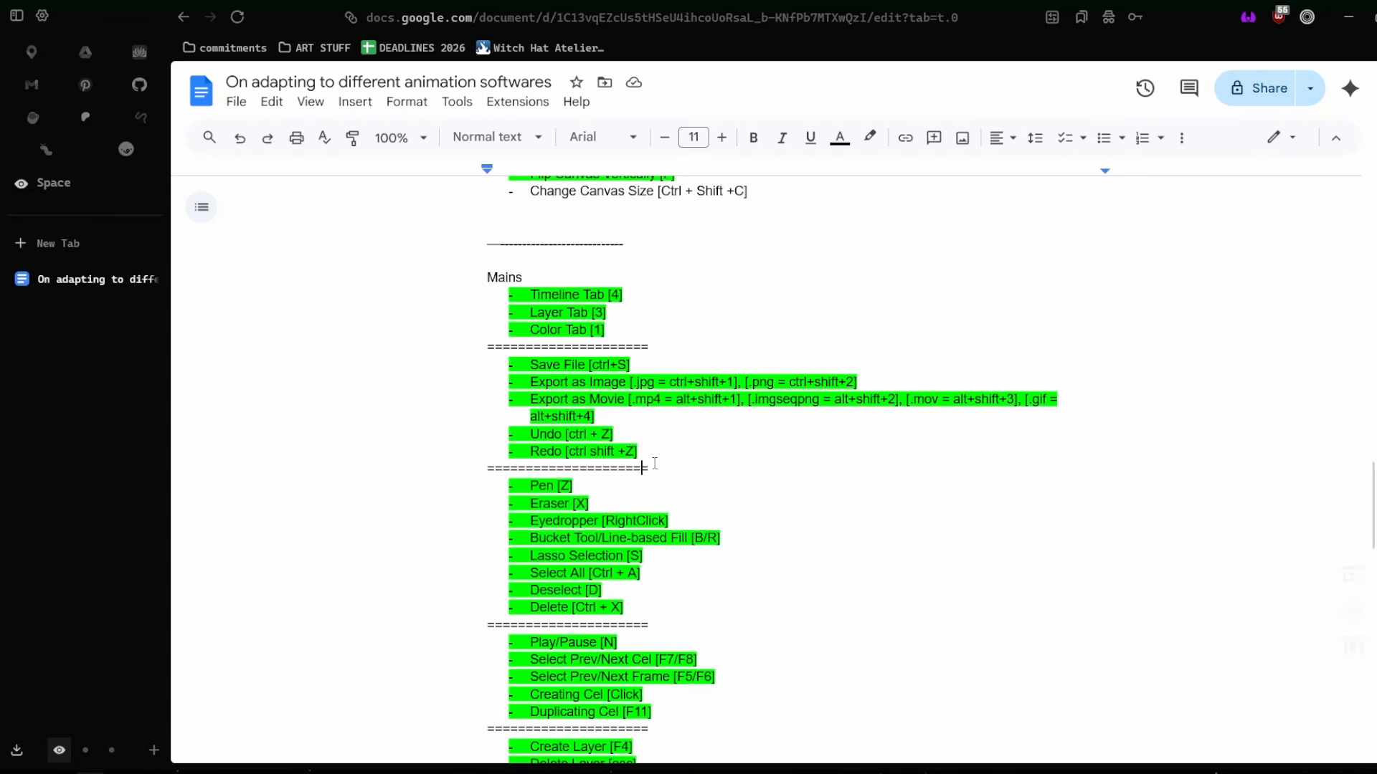
pyautogui.write('TOOLS')
pyautogui.click(643, 347)
pyautogui.write('FILE OPERATIONS')
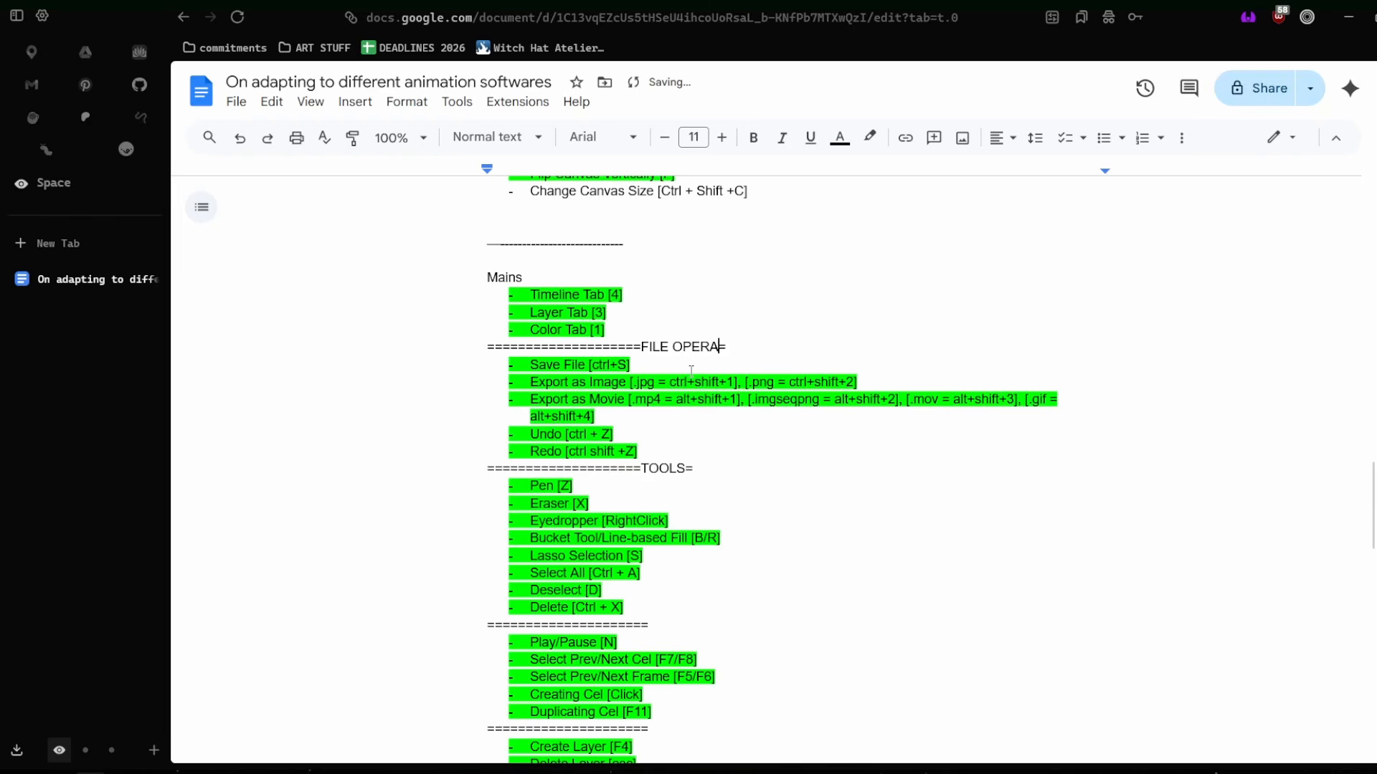
# Label the separator above the Play/Pause entry TIMELINE.
pyautogui.scroll(-3, 722, 628)
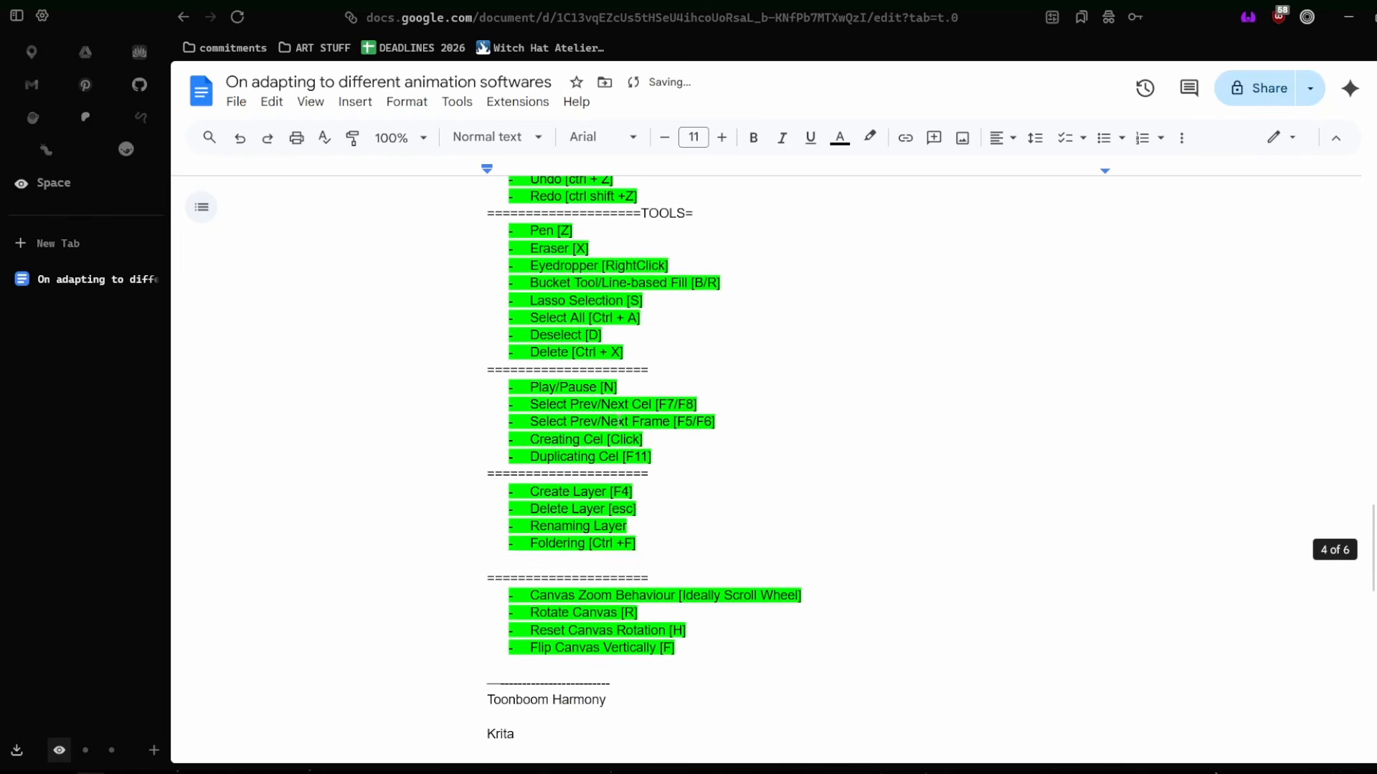
pyautogui.moveTo(653, 456); pyautogui.dragTo(524, 387)
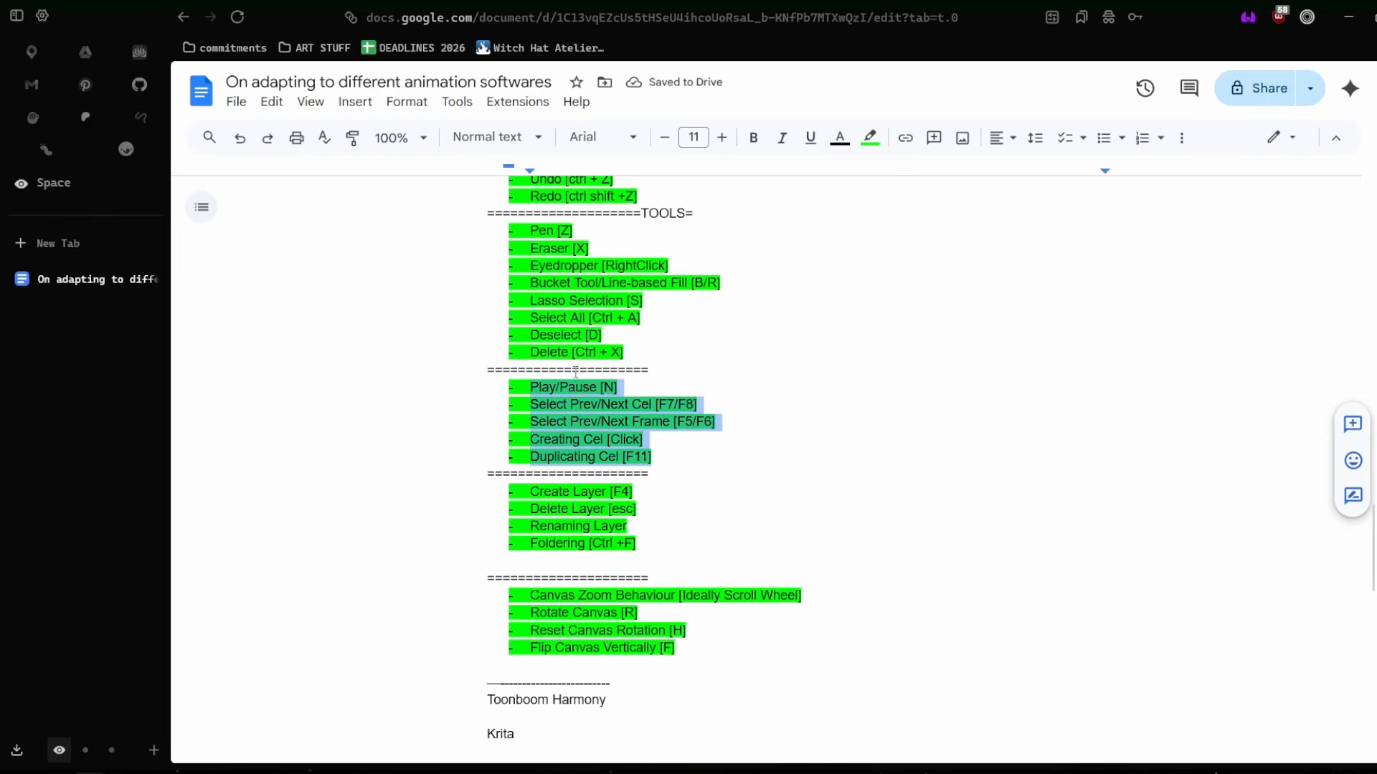
pyautogui.click(644, 370)
pyautogui.write('TIMELINE')
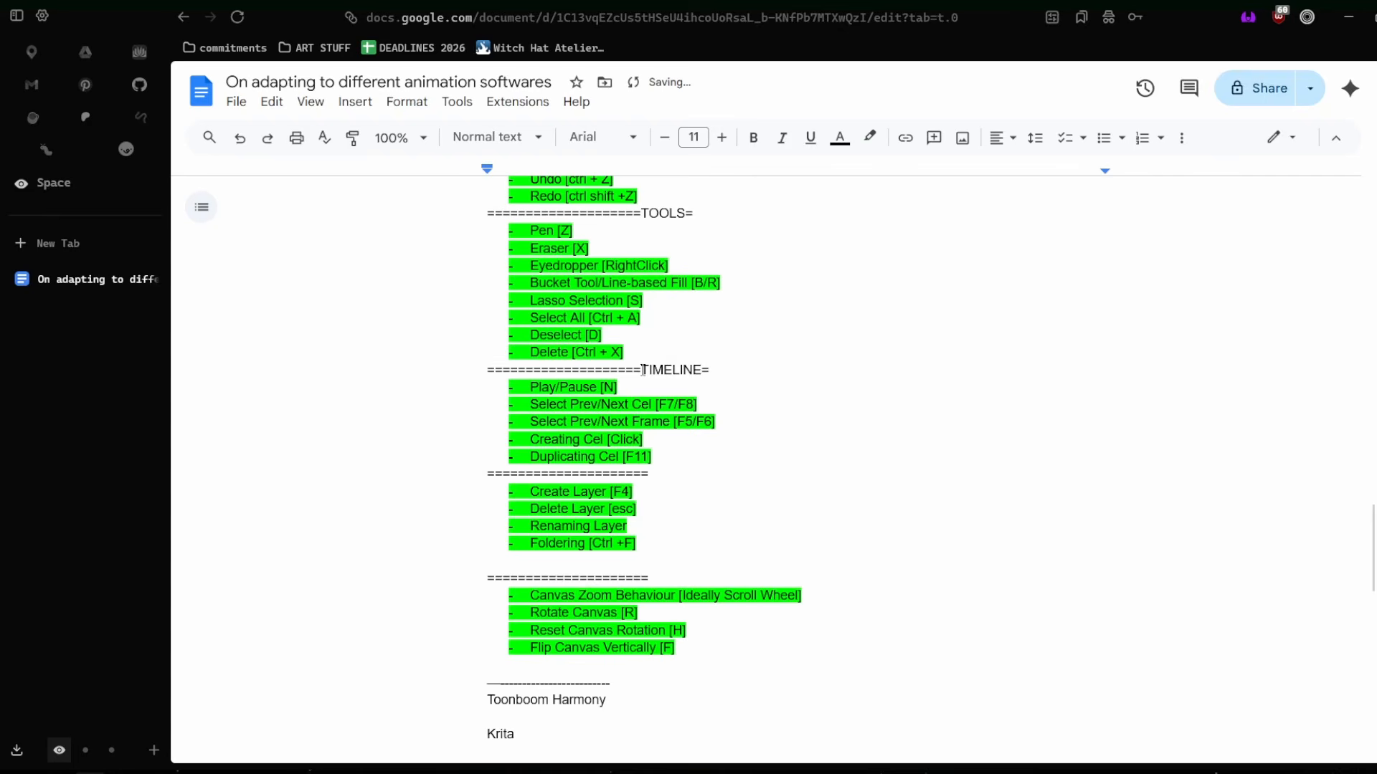
# Select the Play/Pause through Select Prev/Next Frame entries, followed by the Play/Pause entry alone.
pyautogui.moveTo(744, 426); pyautogui.dragTo(518, 385)
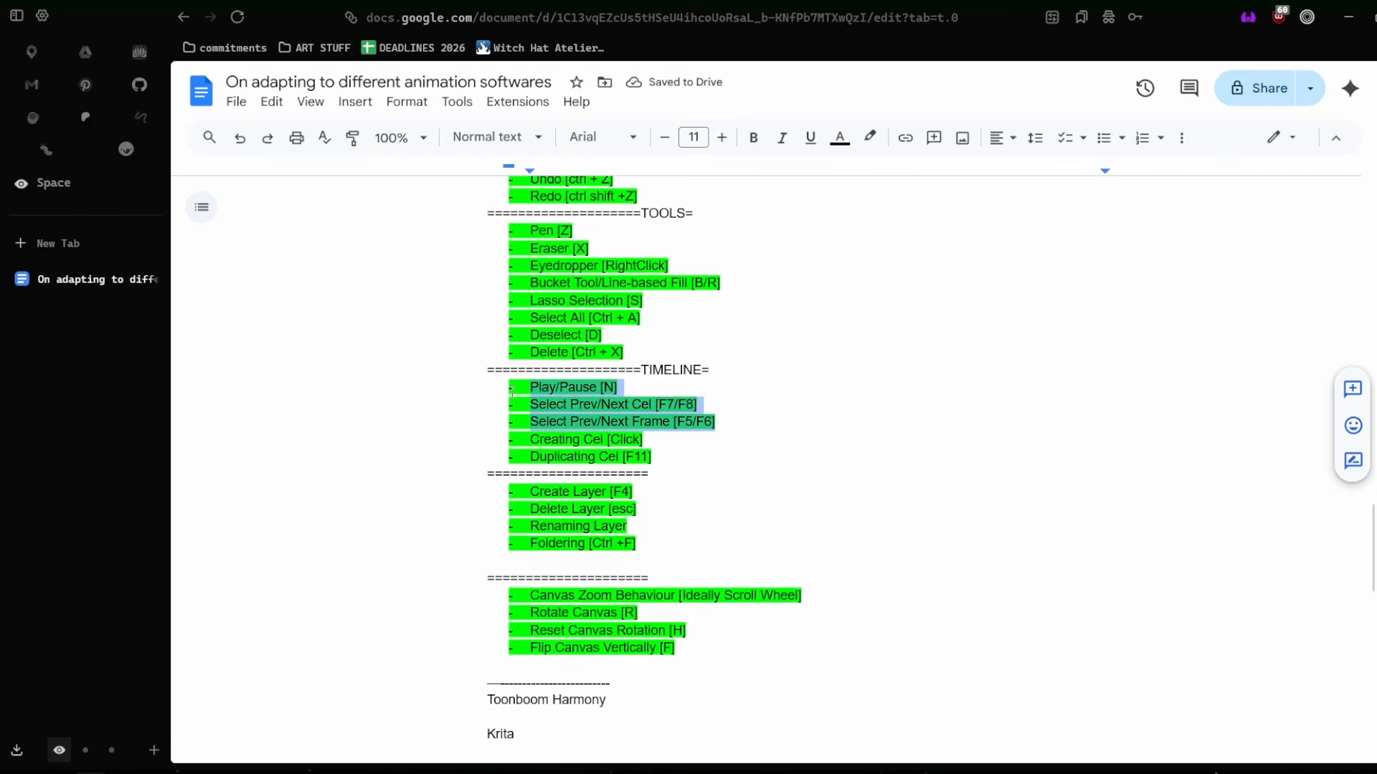
pyautogui.click(558, 387)
pyautogui.moveTo(618, 387); pyautogui.dragTo(524, 374)
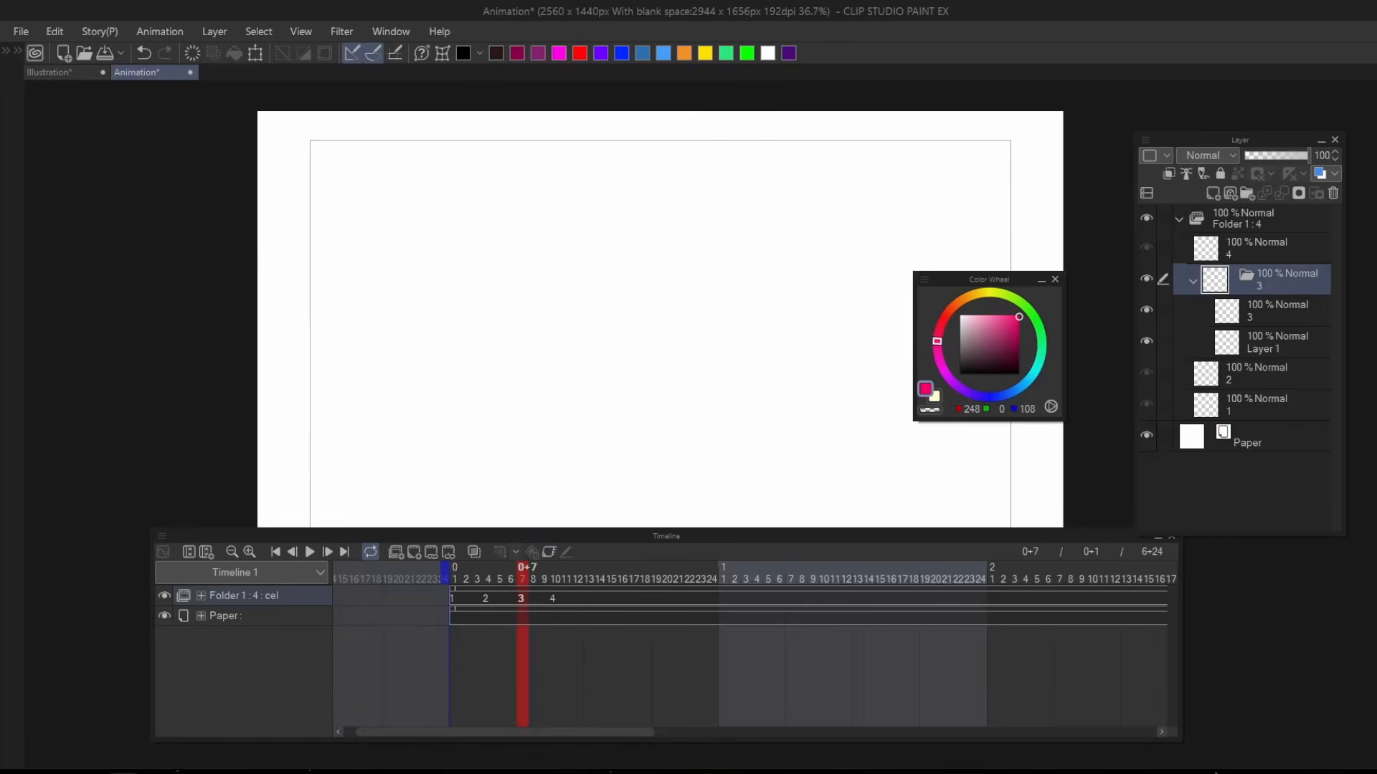
# Return the animation playhead to frame 1 and switch to the Google Docs shortcut list.
pyautogui.moveTo(533, 576); pyautogui.dragTo(425, 578)
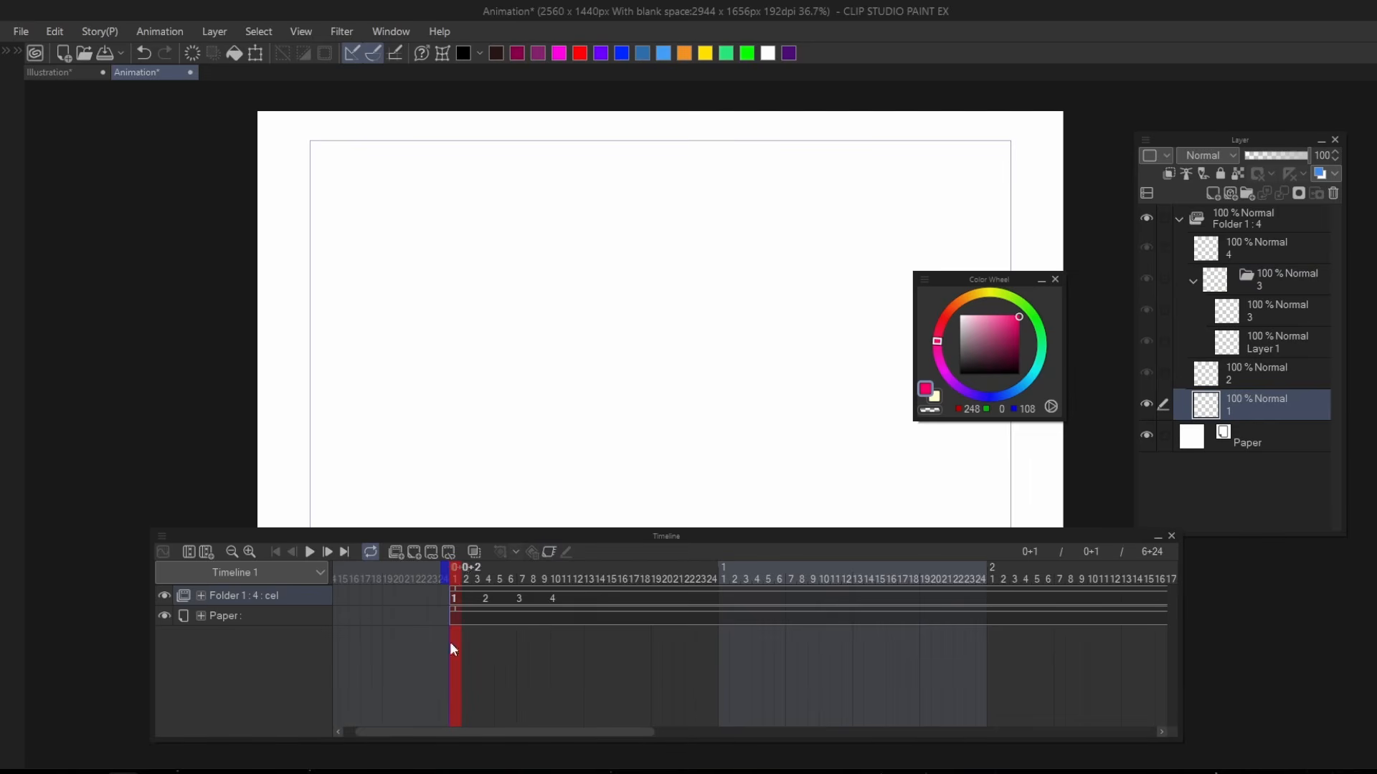
pyautogui.moveTo(91, 767)
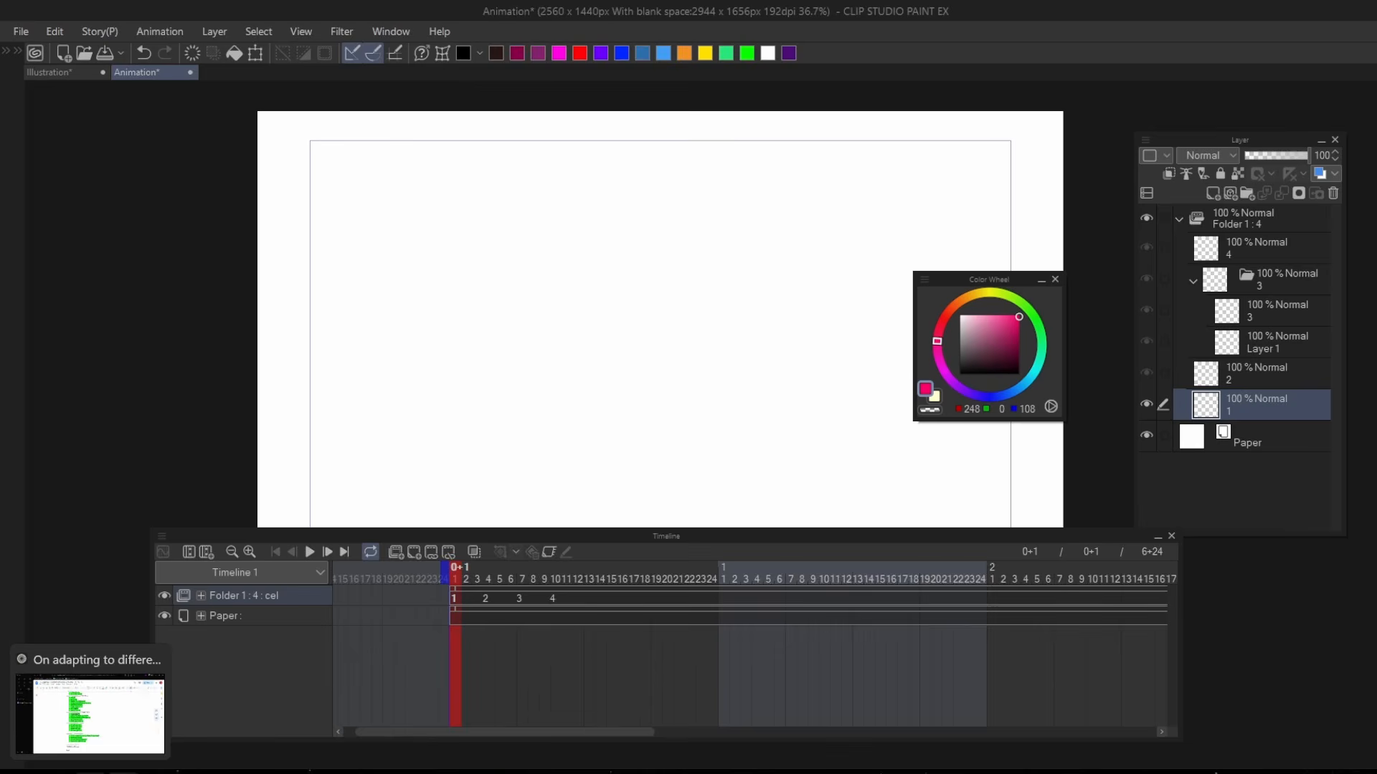
pyautogui.click(104, 745)
pyautogui.click(104, 743)
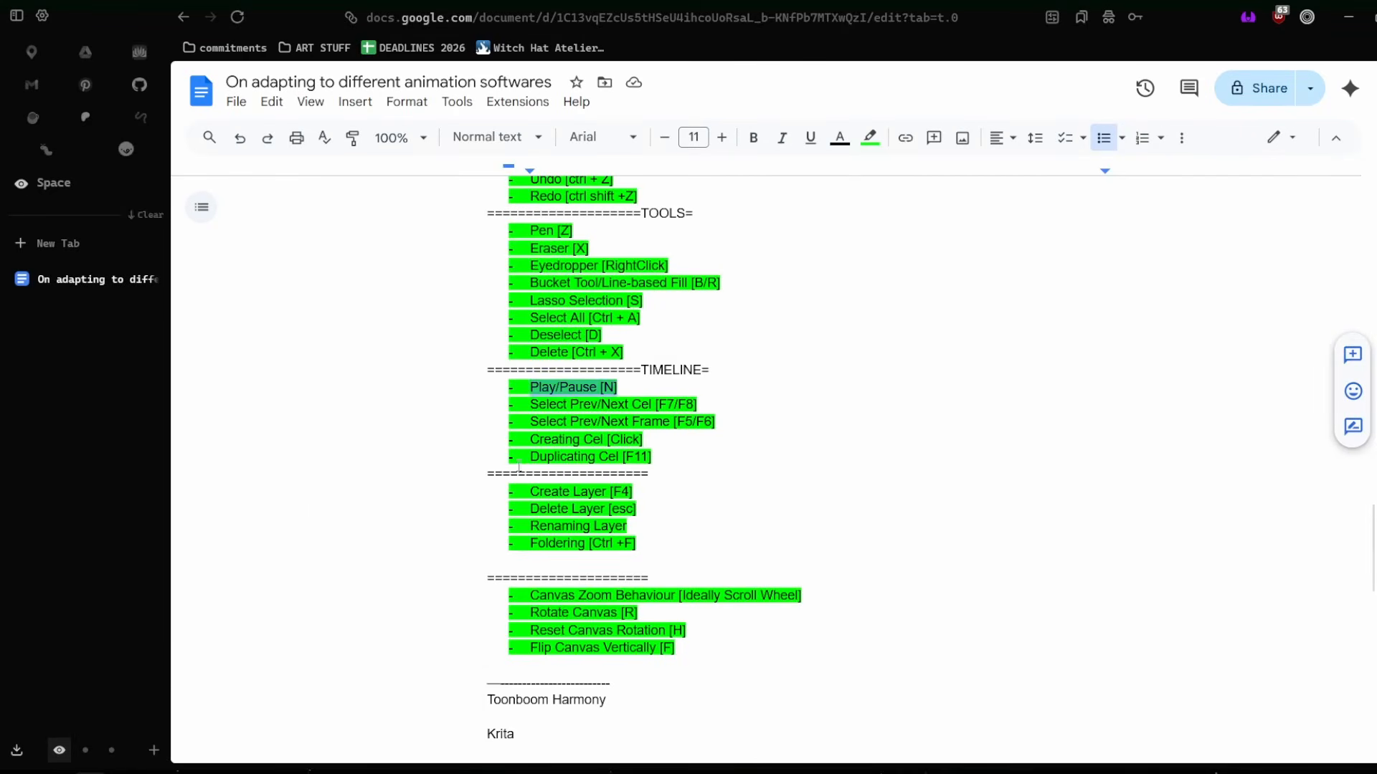
# Select the Play/Pause entry under TIMELINE, followed by the Select Prev/Next Cel and Select Prev/Next Frame entries together.
pyautogui.click(541, 439)
pyautogui.moveTo(556, 399); pyautogui.dragTo(593, 410)
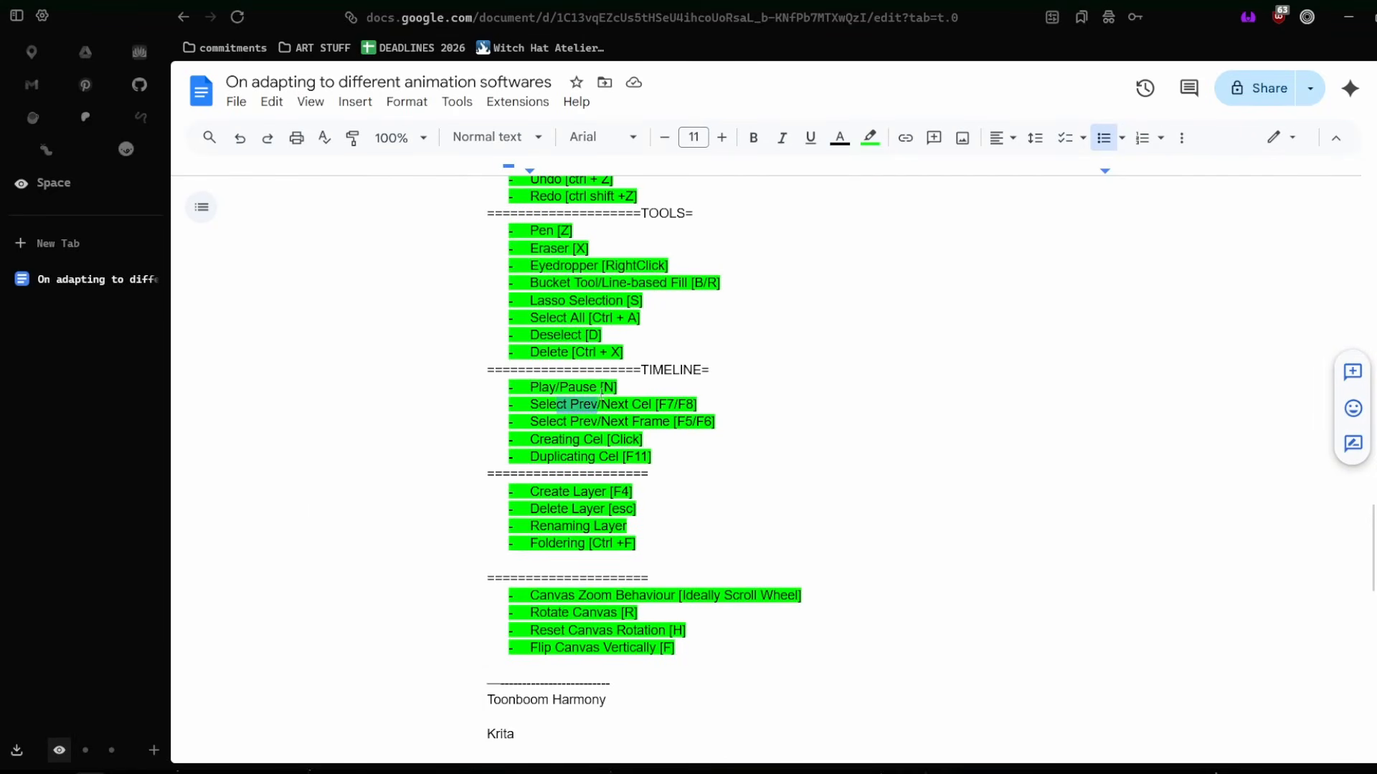
pyautogui.tripleClick(601, 391)
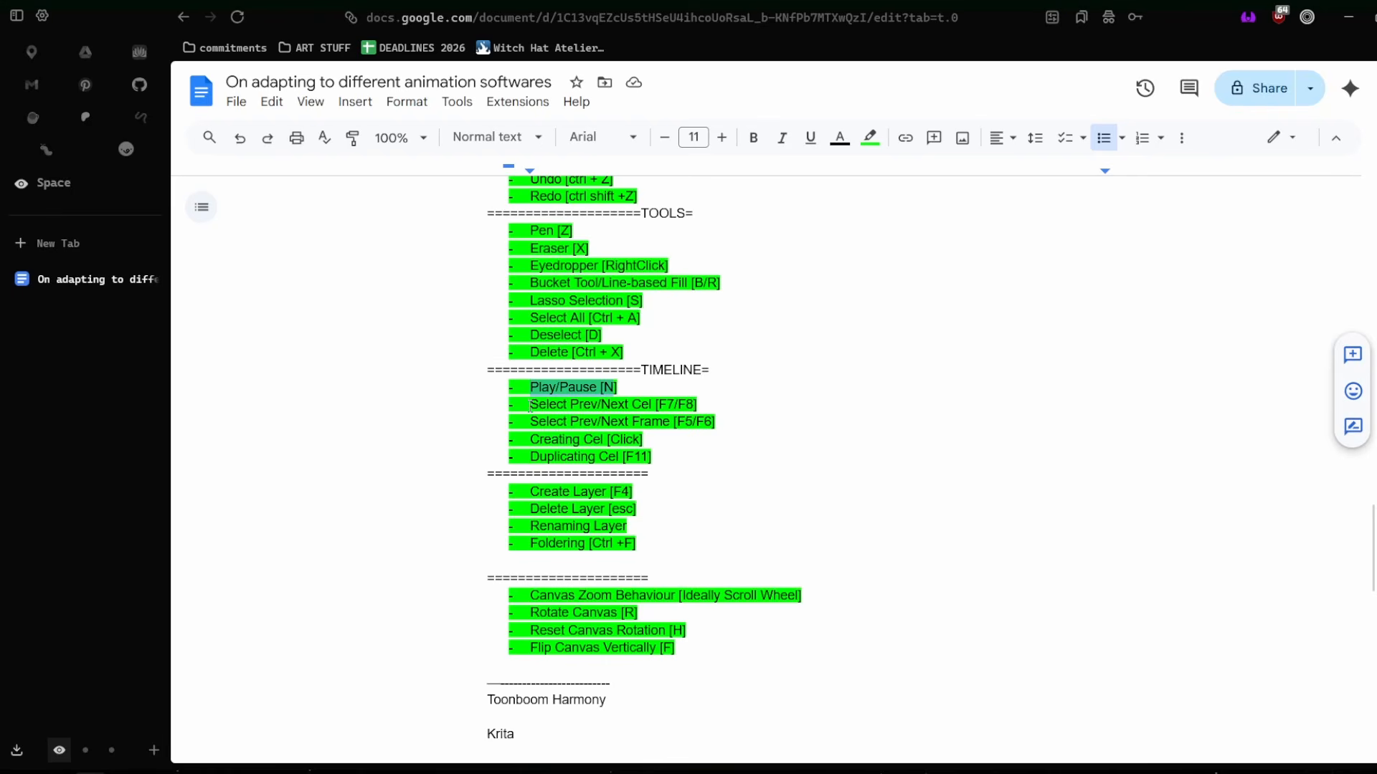
pyautogui.moveTo(530, 405); pyautogui.dragTo(753, 428)
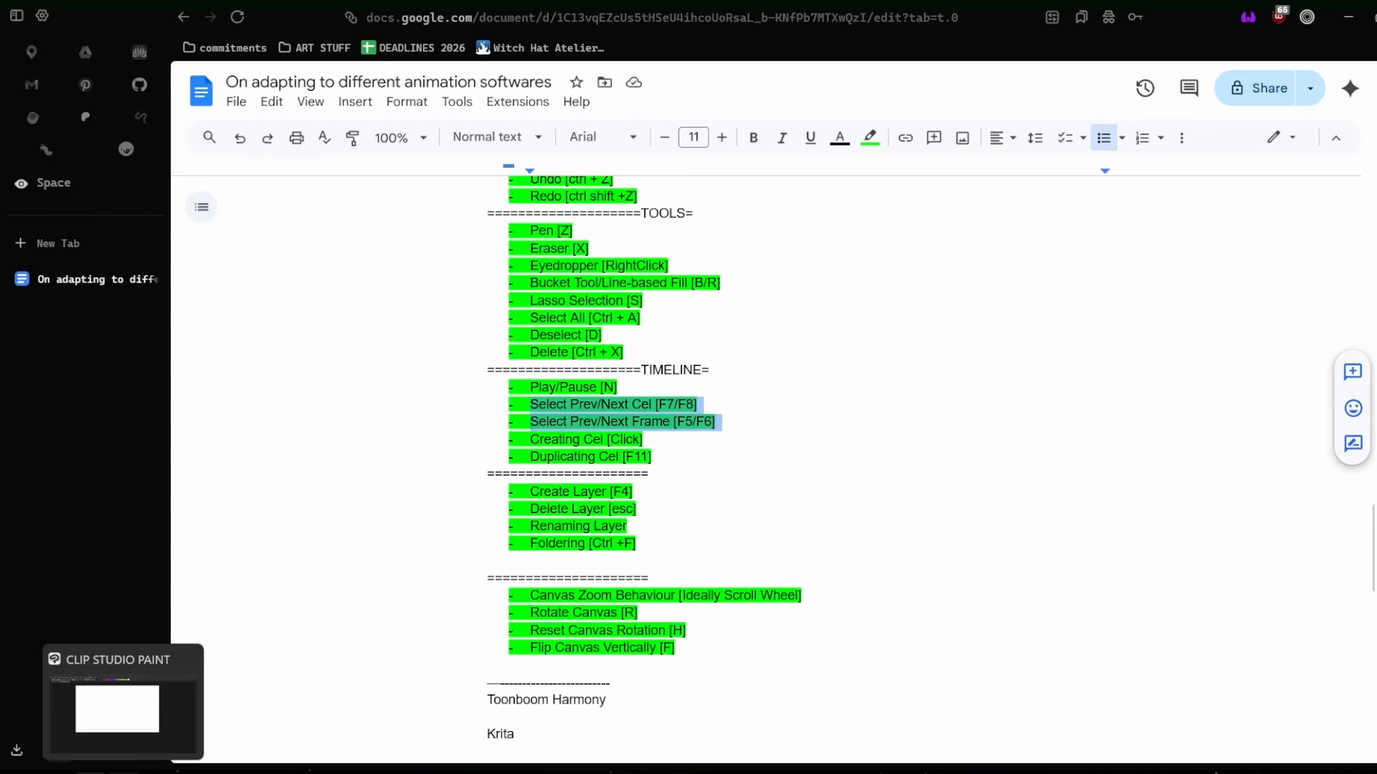
# Switch to Clip Studio Paint, scrub the timeline back to its first frame and advance to cel 2.
pyautogui.click(122, 772)
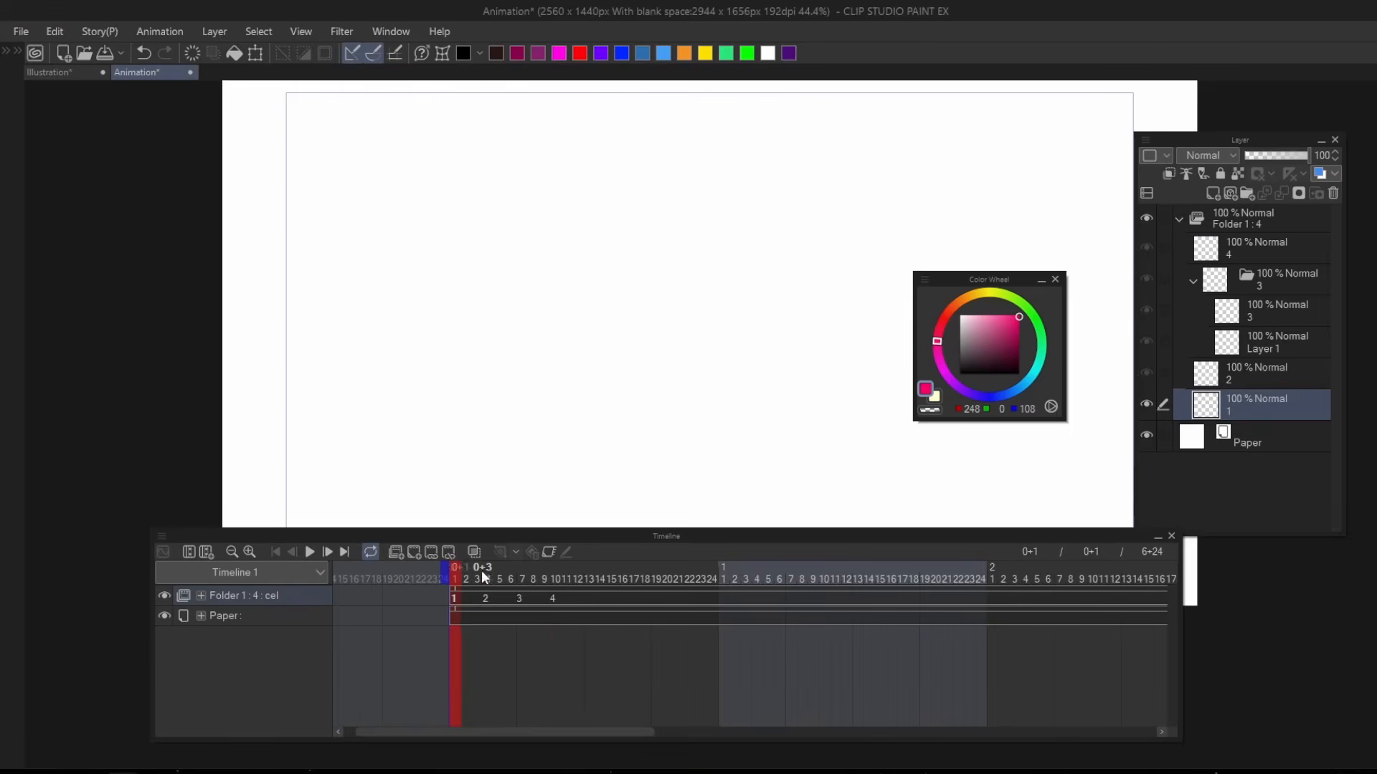
pyautogui.click(803, 571)
pyautogui.moveTo(803, 572); pyautogui.dragTo(454, 571)
pyautogui.press('Right')
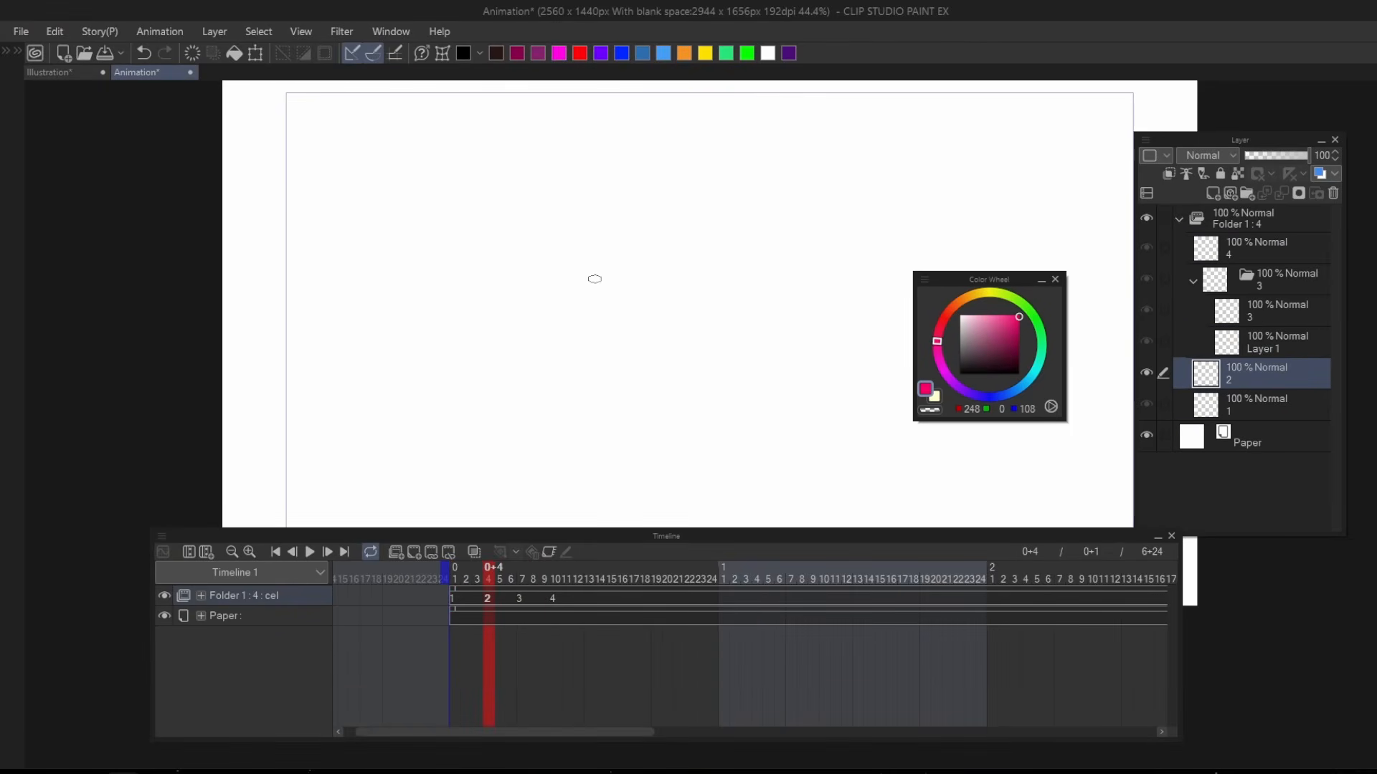
# Undo a trial stroke and draw a rough pink ellipse in a different position on each of cels 1 to 4.
pyautogui.moveTo(550, 308); pyautogui.dragTo(573, 212)
pyautogui.hotkey('ctrl', 'z')
pyautogui.moveTo(504, 402); pyautogui.dragTo(508, 378)
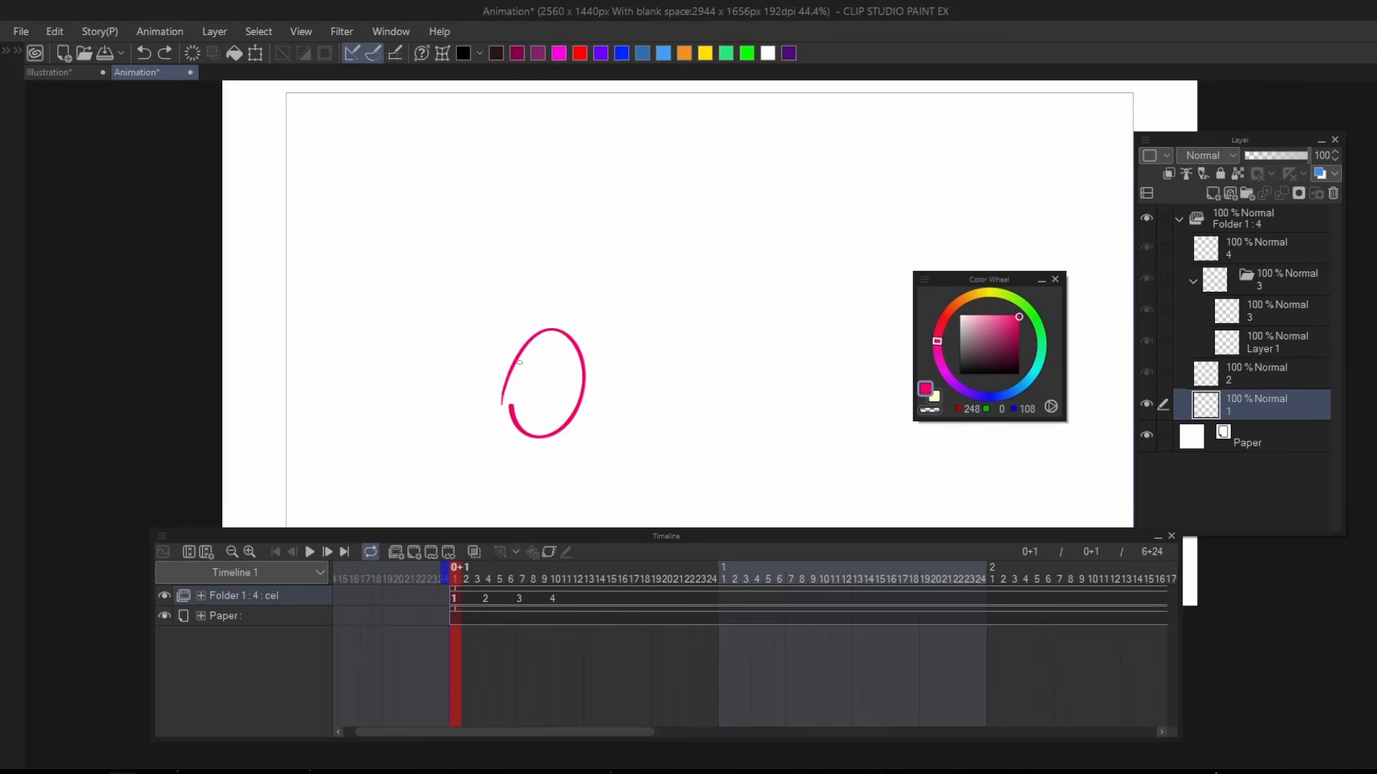
pyautogui.moveTo(582, 249); pyautogui.dragTo(624, 217)
pyautogui.press('Right')
# Flip back and forth between cels 1 to 4 to examine the drawn ellipses.
pyautogui.press('Right')
pyautogui.moveTo(691, 335); pyautogui.dragTo(680, 316)
pyautogui.press('Left')
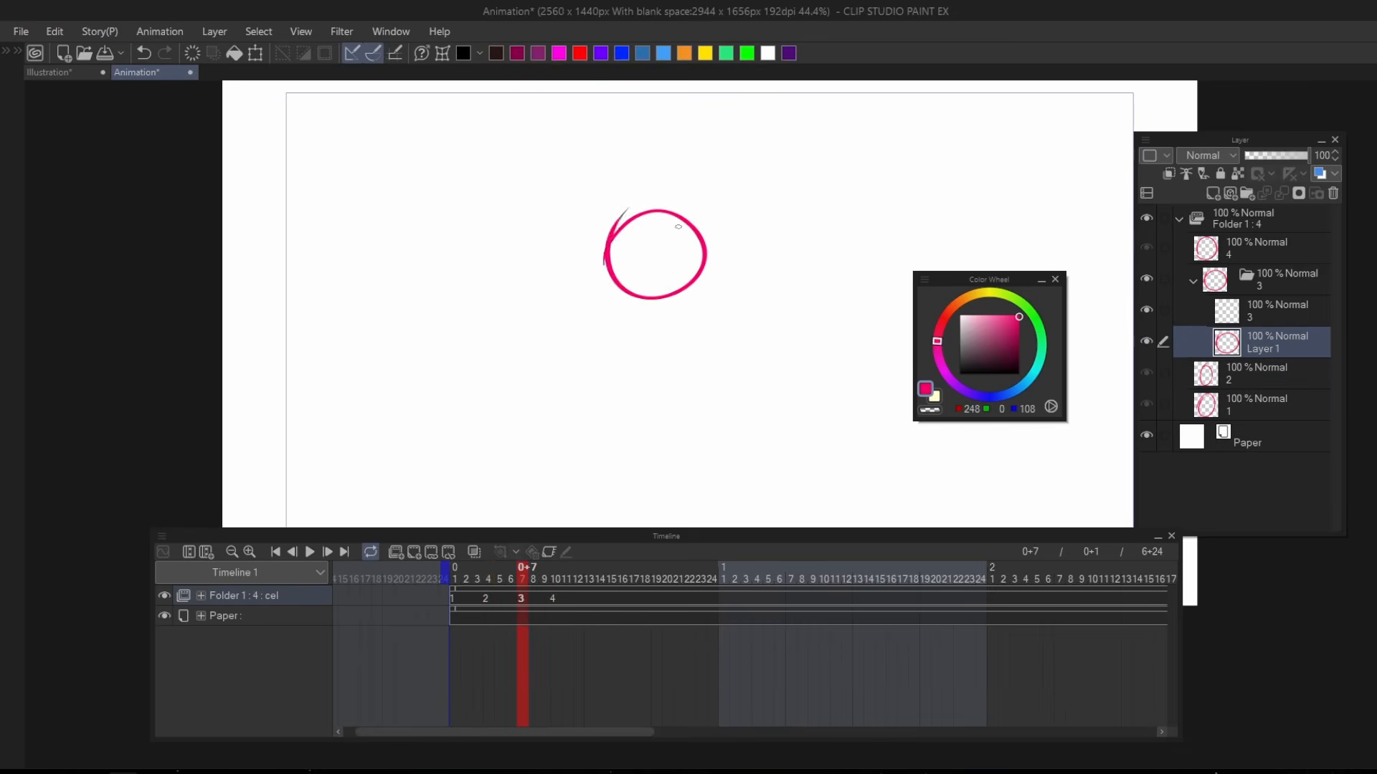
pyautogui.press('Left')
pyautogui.press('Left')
pyautogui.press('Right')
pyautogui.press('Right')
pyautogui.press('Left')
pyautogui.press('Left')
pyautogui.press('Right')
pyautogui.press('Right')
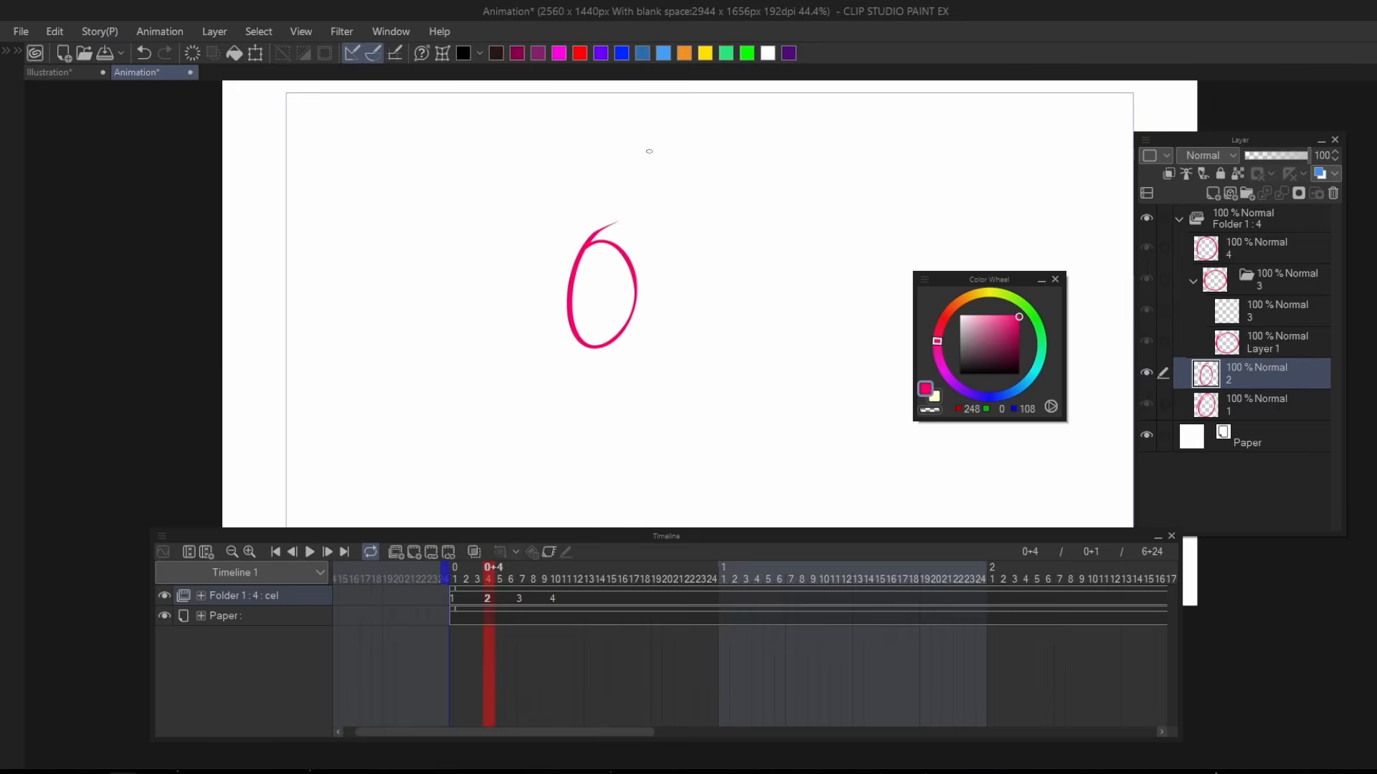
pyautogui.press('Left')
pyautogui.press('Left')
pyautogui.press('space')
# Step the playhead through individual frames beyond cel 4, stopping at frame 16.
pyautogui.press('space')
pyautogui.press('Left')
pyautogui.press('Left')
pyautogui.press('Left')
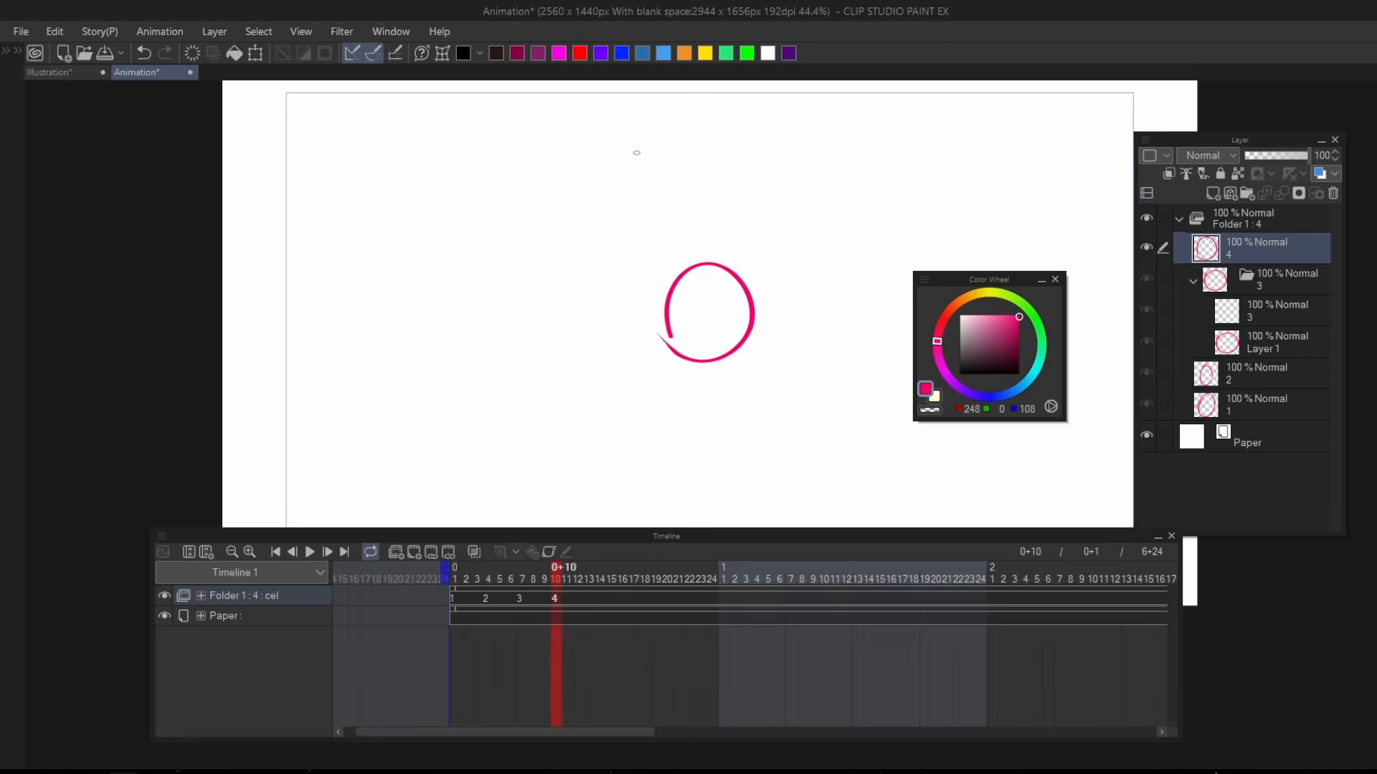
pyautogui.press('Left')
pyautogui.press('space')
pyautogui.press('space')
pyautogui.press('Right')
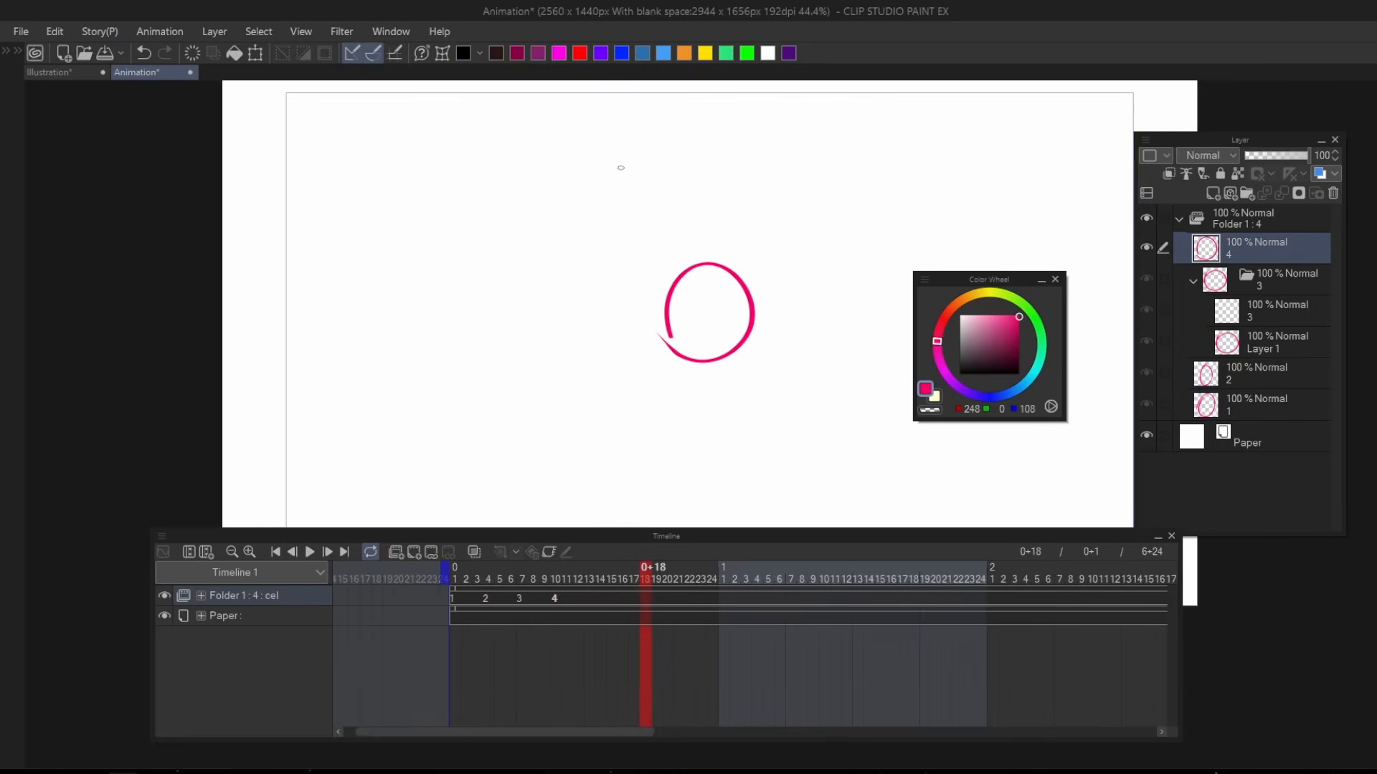
pyautogui.press('Left')
pyautogui.press('Left')
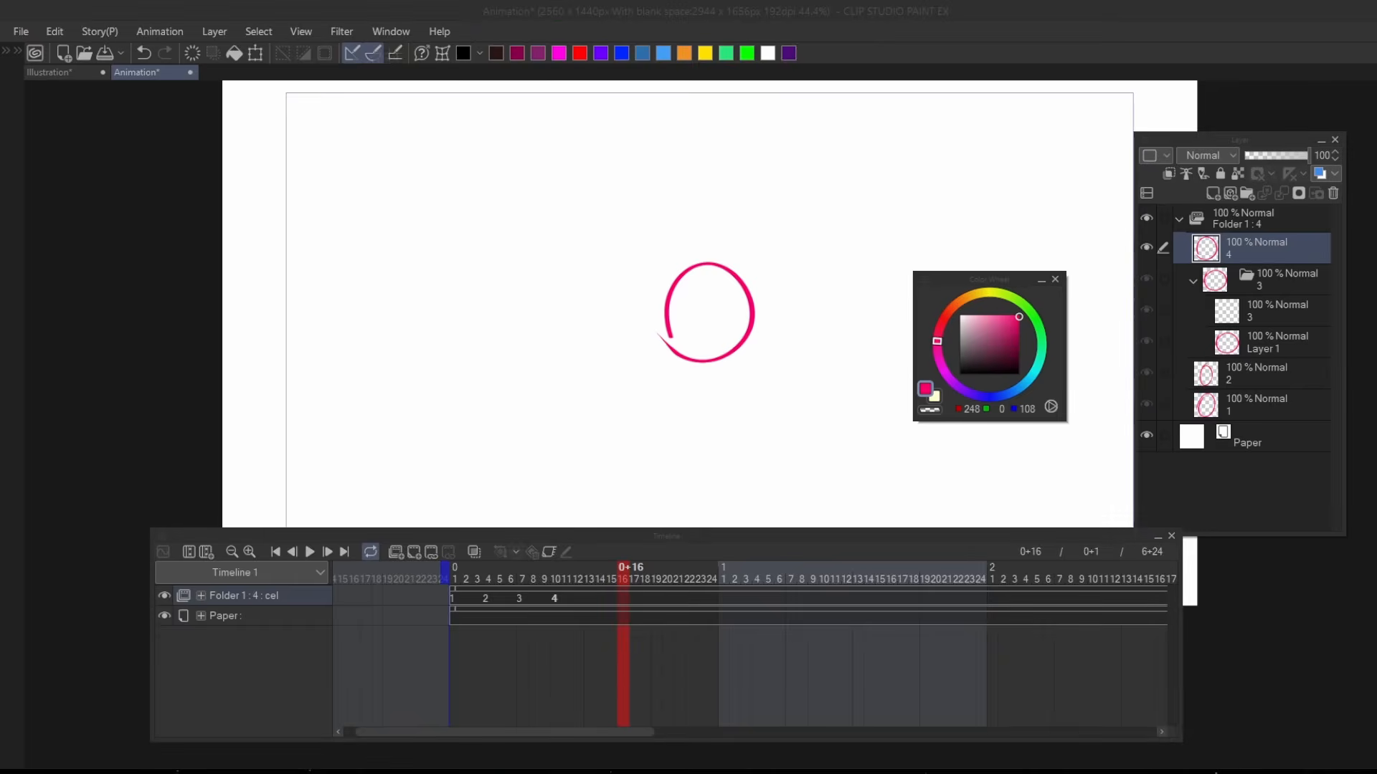
# Switch to Krita, scrub the timeline back to frame 0 and run through the animation to frame 39.
pyautogui.click(280, 768)
pyautogui.moveTo(436, 629)
pyautogui.mouseDown()
pyautogui.moveTo(512, 625)
pyautogui.moveTo(159, 628)
pyautogui.mouseUp()
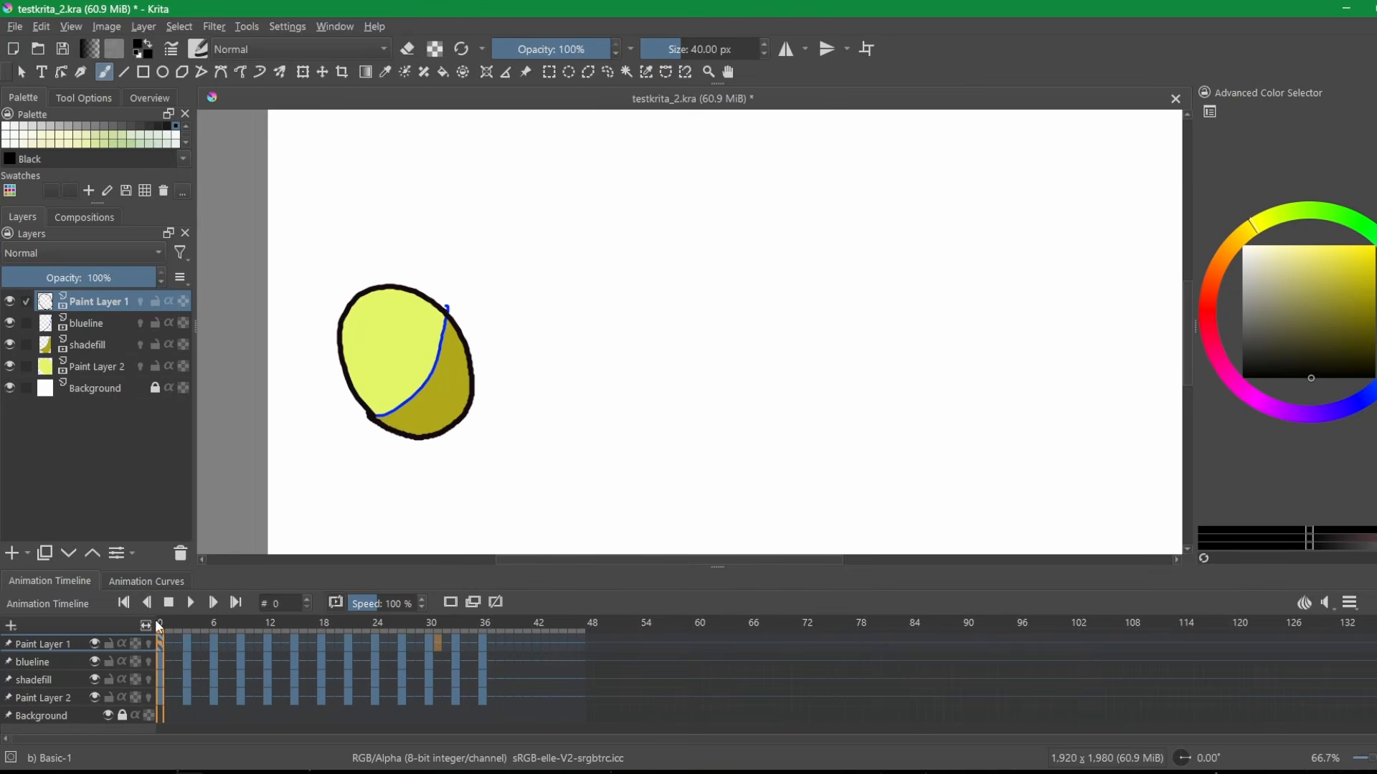
pyautogui.press('space')
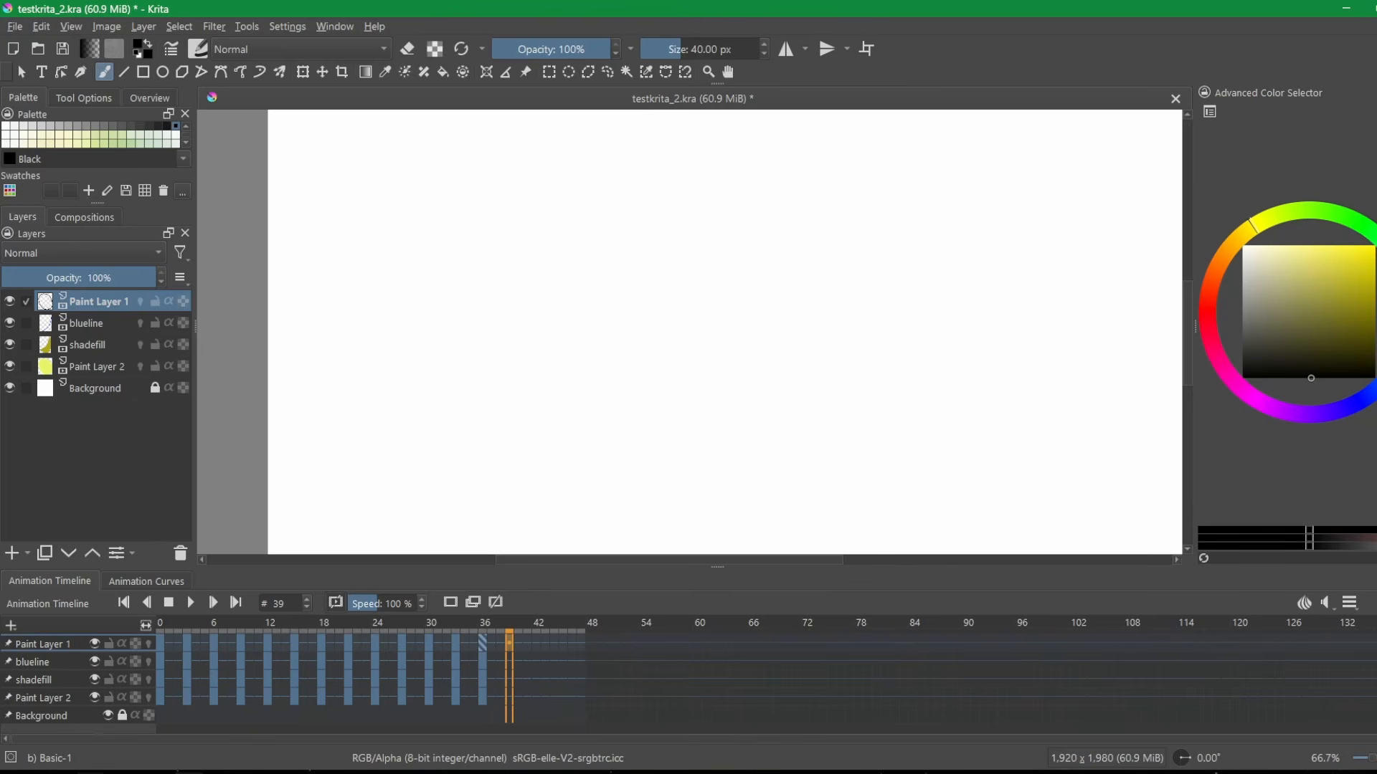
# Return to the Google Docs list and select the Creating Cel entry.
pyautogui.hotkey('alt', 'Tab')
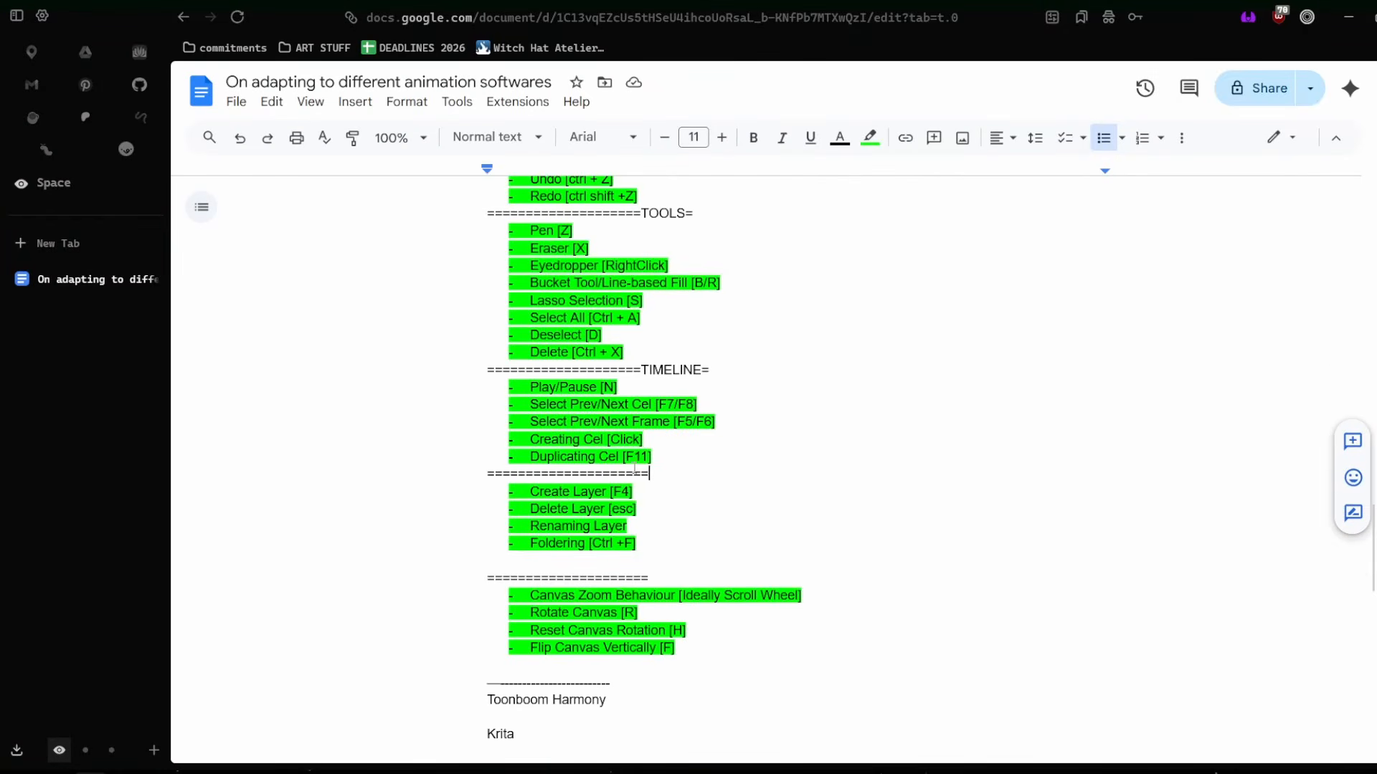
pyautogui.moveTo(635, 469); pyautogui.dragTo(557, 473)
pyautogui.moveTo(678, 440); pyautogui.dragTo(521, 439)
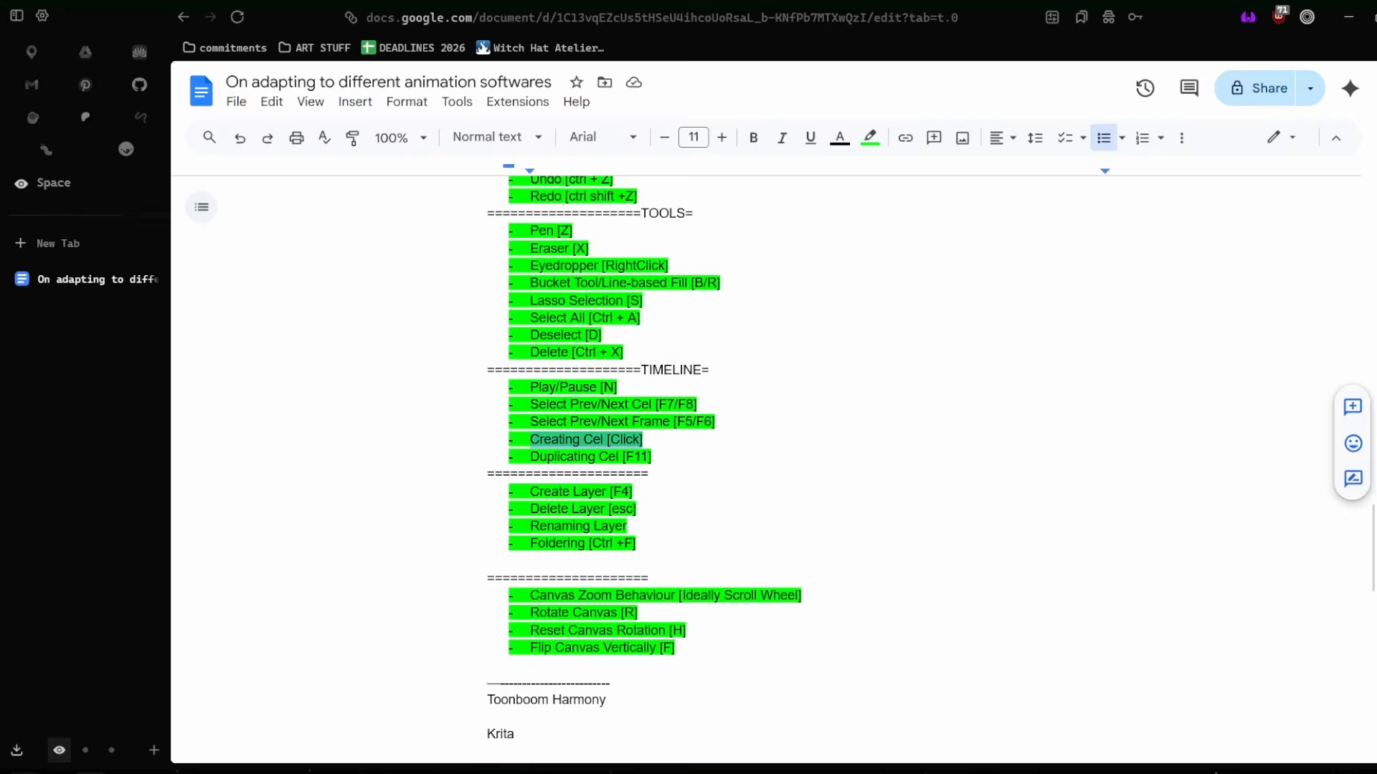
# Switch to Clip Studio Paint, add a new animation cel at frame 16 and undo it.
pyautogui.hotkey('alt', 'Tab')
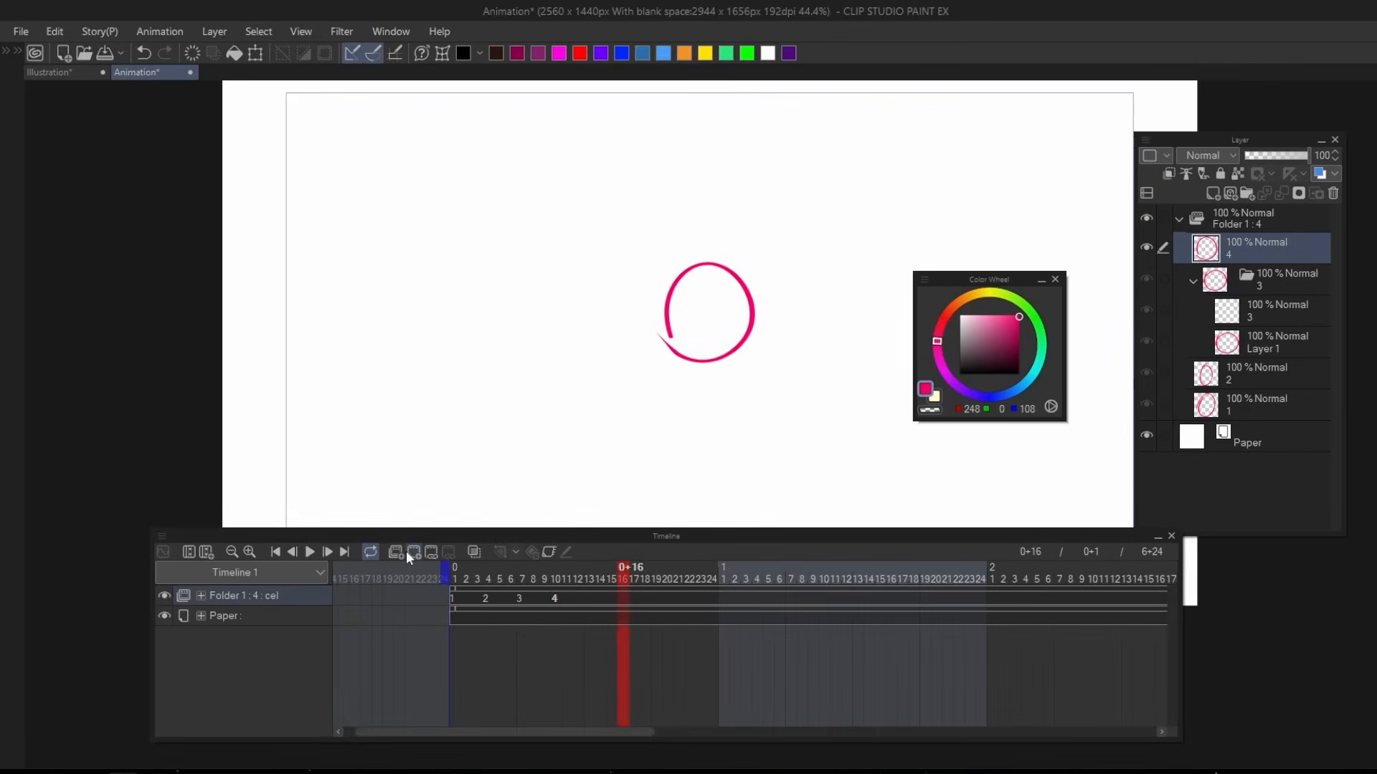
pyautogui.click(408, 553)
pyautogui.hotkey('ctrl', 'z')
# Switch to Krita and add blank frames to Paint Layer 1 around frame 42.
pyautogui.hotkey('alt', 'Tab')
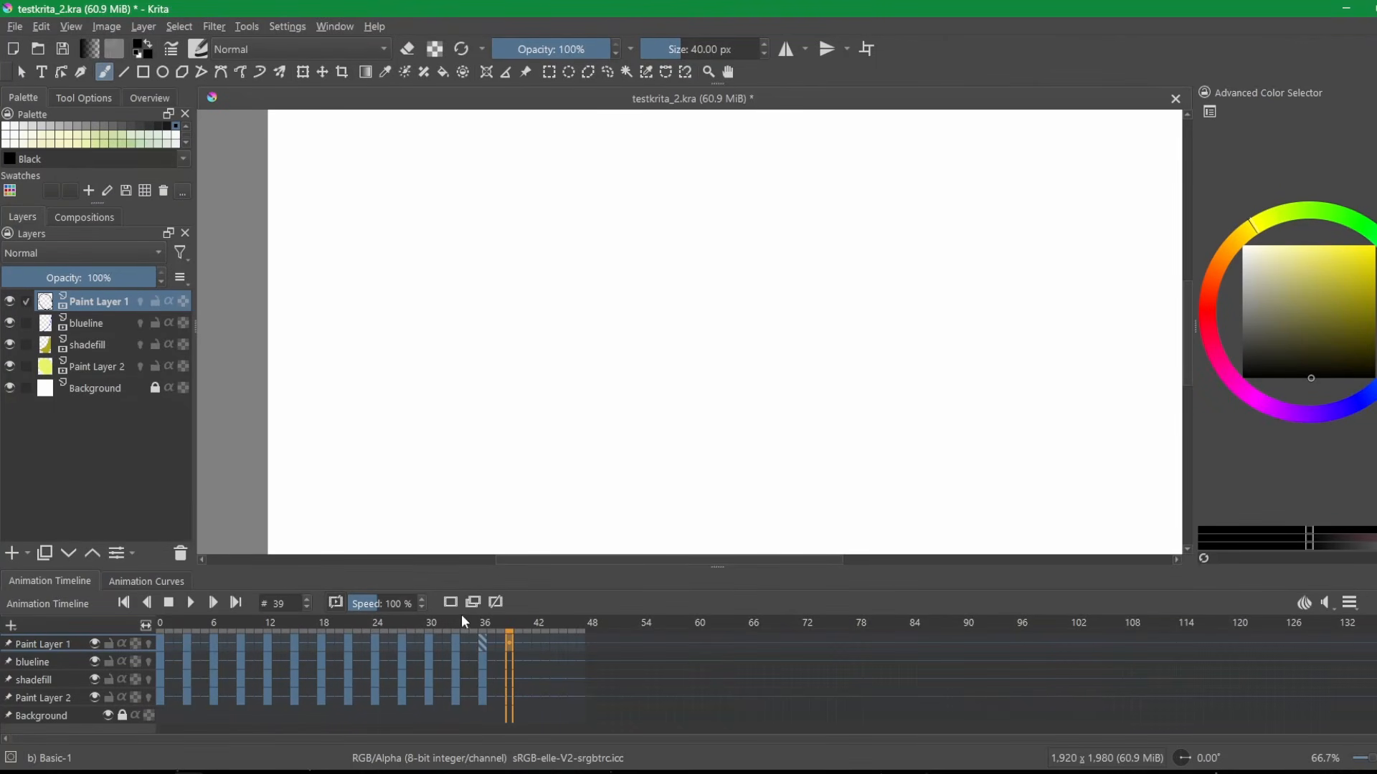
pyautogui.click(521, 635)
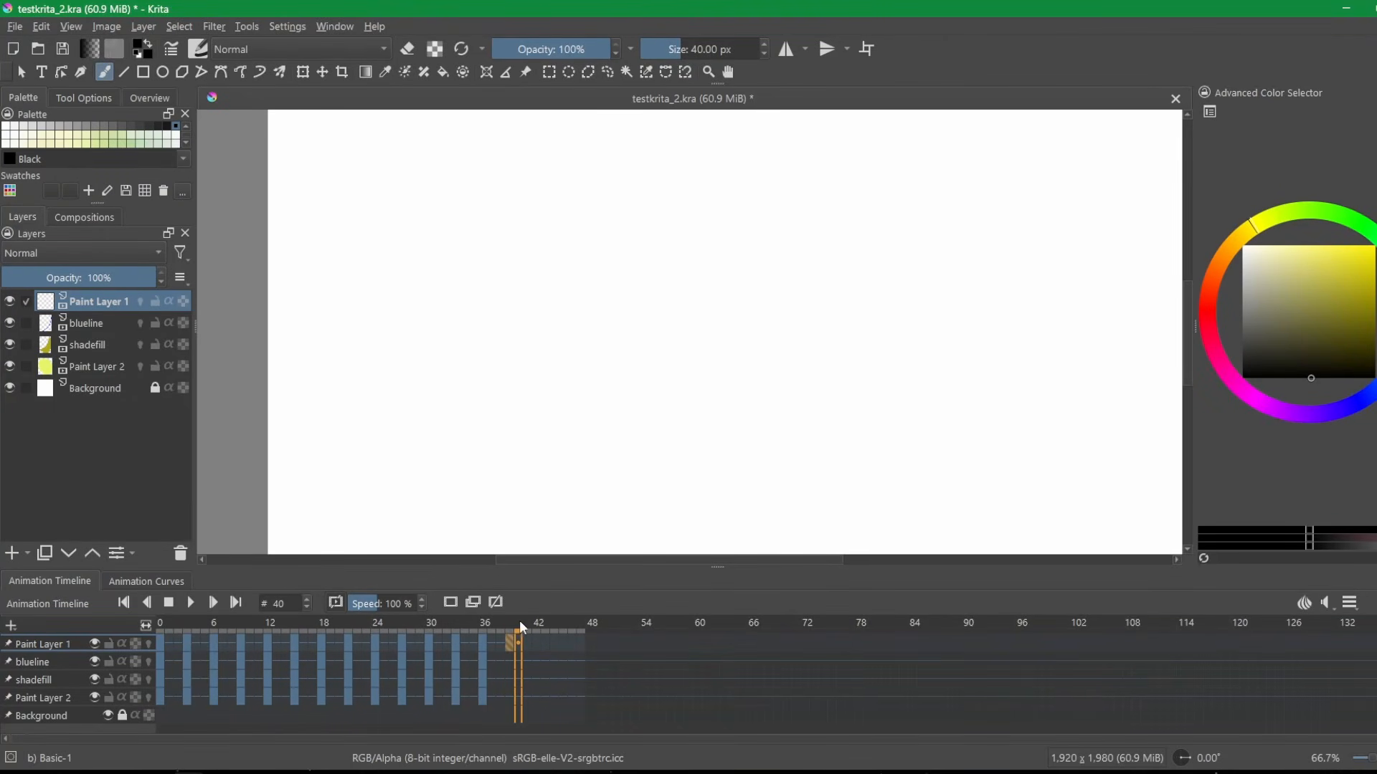
pyautogui.click(516, 625)
pyautogui.moveTo(546, 623)
pyautogui.mouseDown()
pyautogui.moveTo(558, 616)
pyautogui.moveTo(542, 624)
pyautogui.mouseUp()
pyautogui.moveTo(552, 636); pyautogui.dragTo(517, 620)
# Step back and forth between the frames near the end of Krita's animation timeline.
pyautogui.press(',')
pyautogui.press(',')
pyautogui.press('.')
pyautogui.press('.')
pyautogui.press(',')
pyautogui.press(',')
pyautogui.press('.')
pyautogui.press('.')
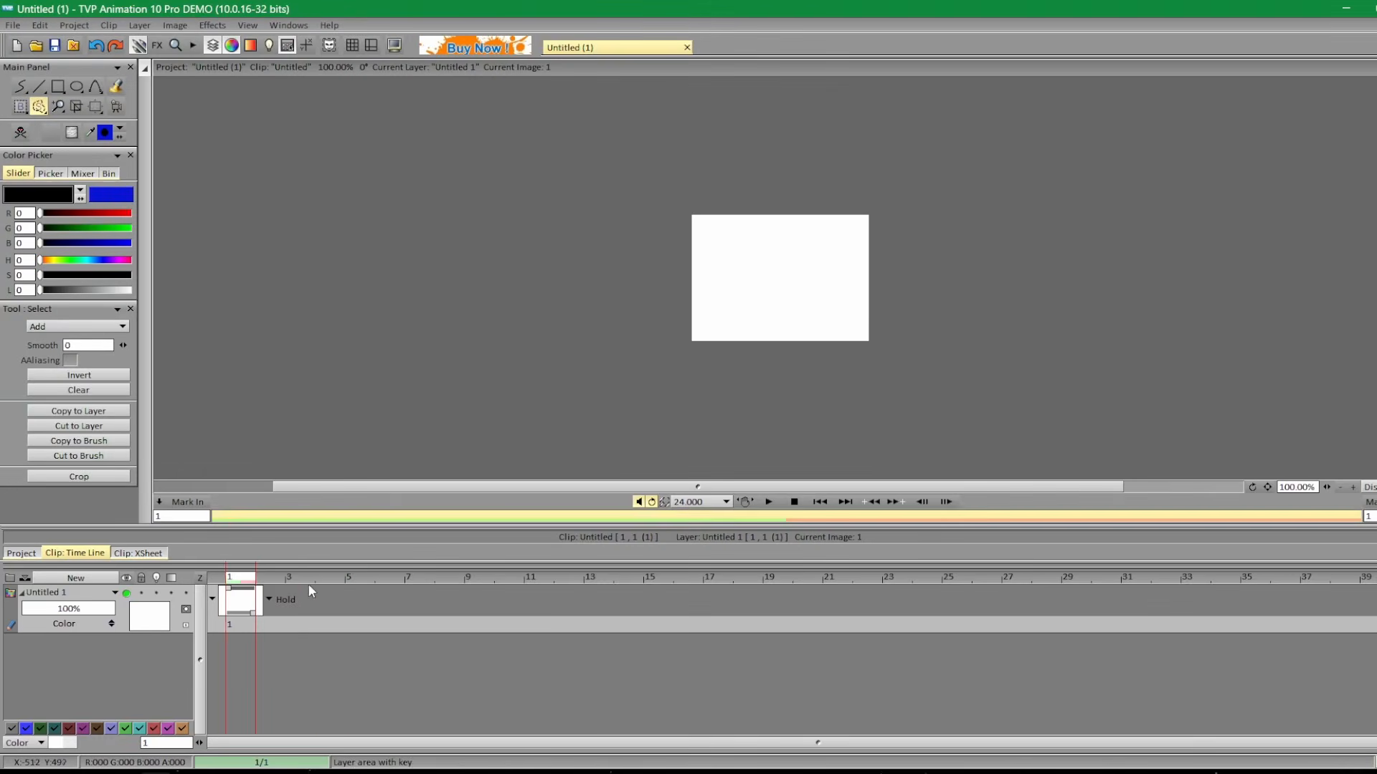
# Switch to TVP Animation 10 Pro, select an empty frame beyond the first drawing and try marking the canvas.
pyautogui.click(338, 595)
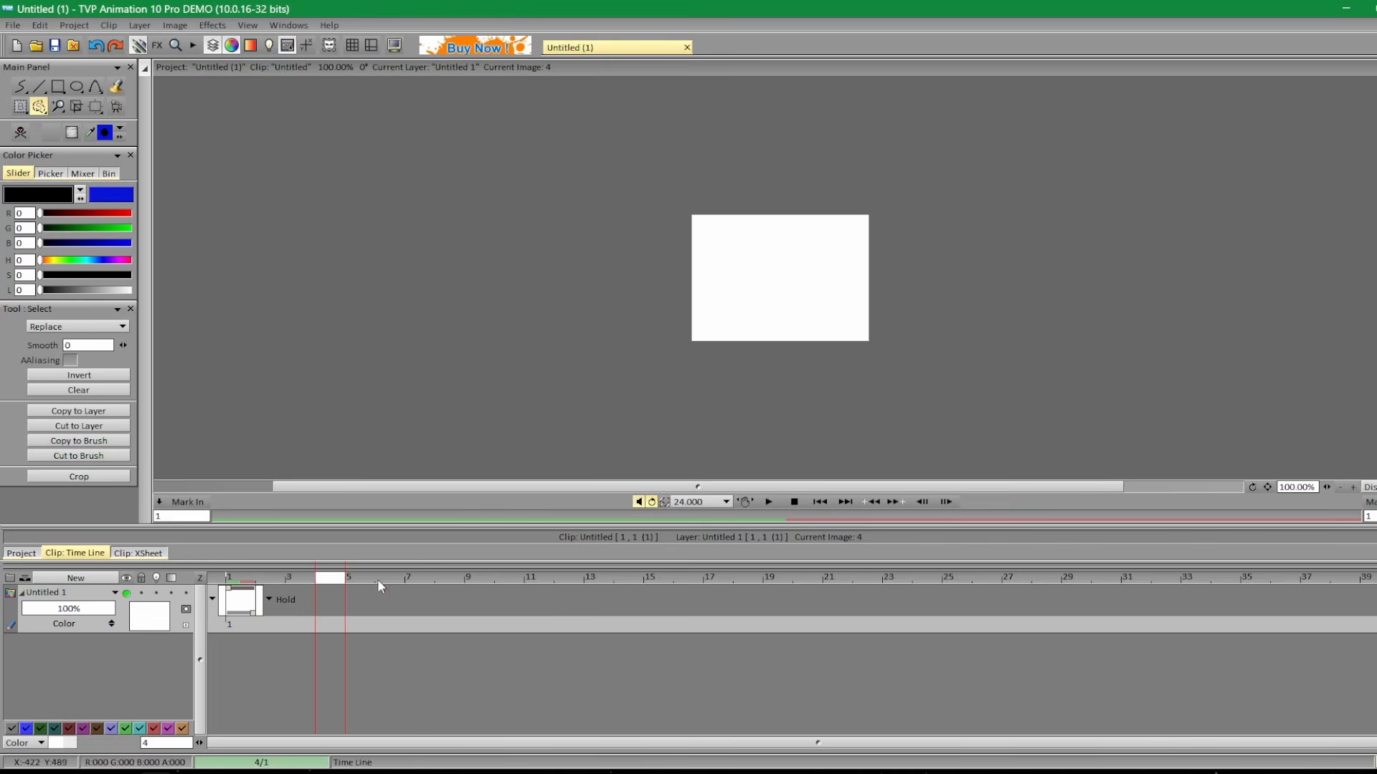
pyautogui.click(450, 582)
pyautogui.moveTo(734, 319); pyautogui.dragTo(757, 331)
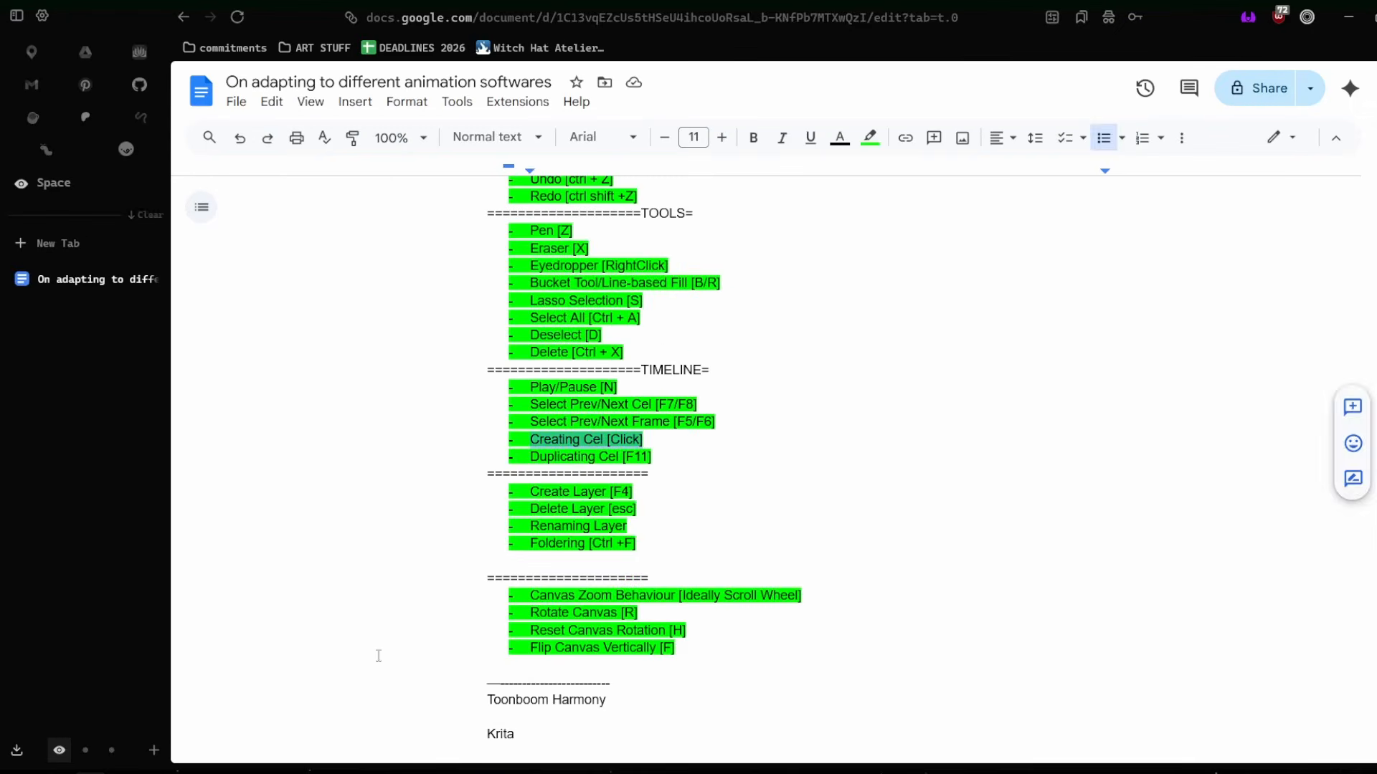
# Select the Duplicating Cel entry in the Google Docs shortcut list.
pyautogui.moveTo(659, 452); pyautogui.dragTo(522, 455)
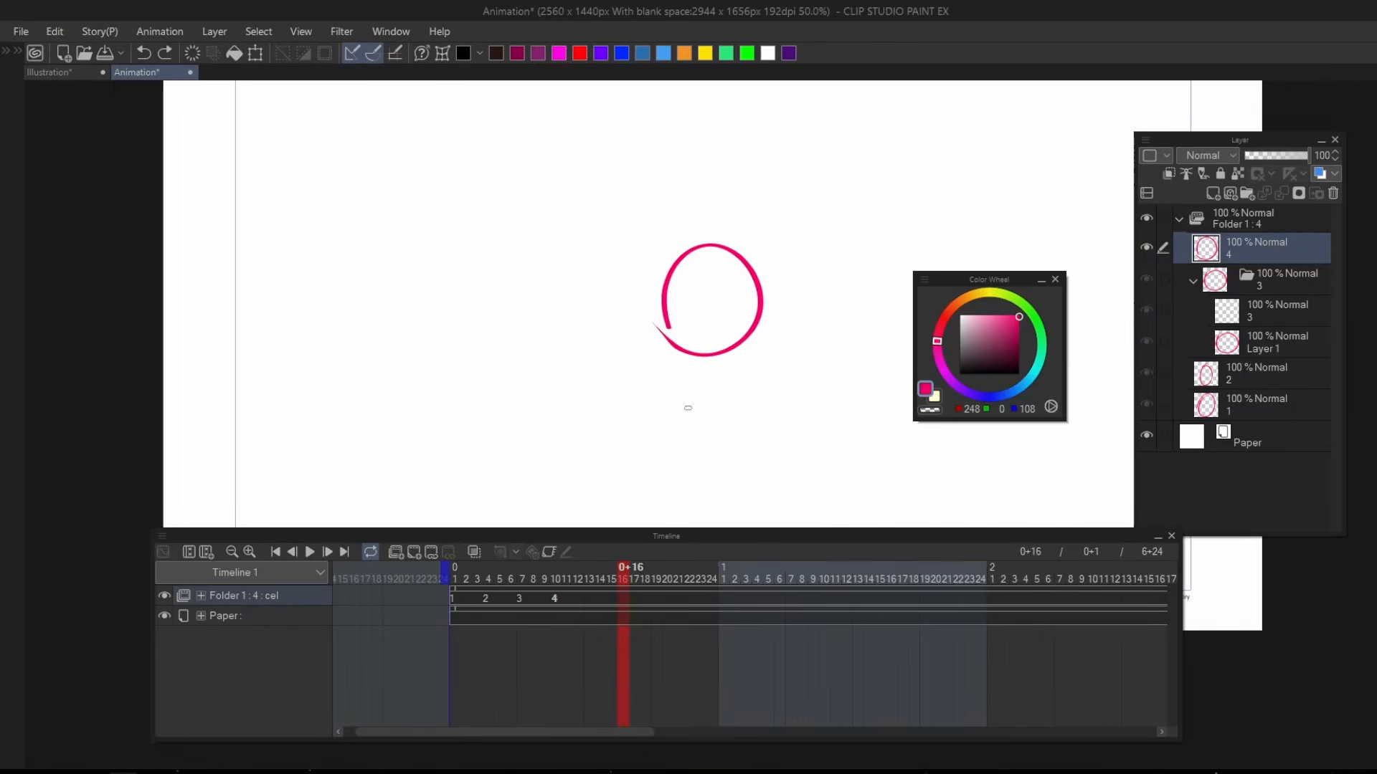
# In Clip Studio Paint, add an animation cel at frame 13, draw a wide pink ellipse on it and duplicate the cel.
pyautogui.click(585, 574)
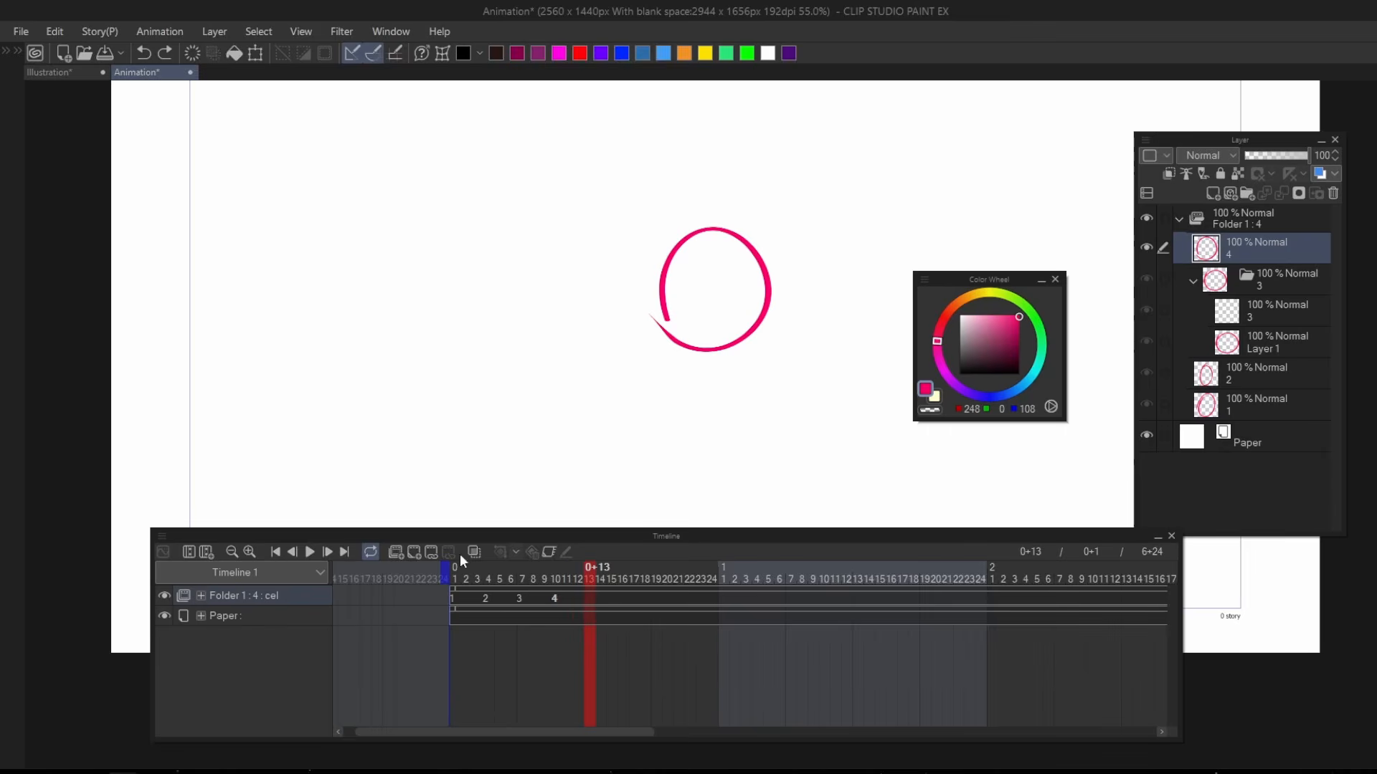
pyautogui.click(413, 550)
pyautogui.moveTo(621, 345); pyautogui.dragTo(526, 358)
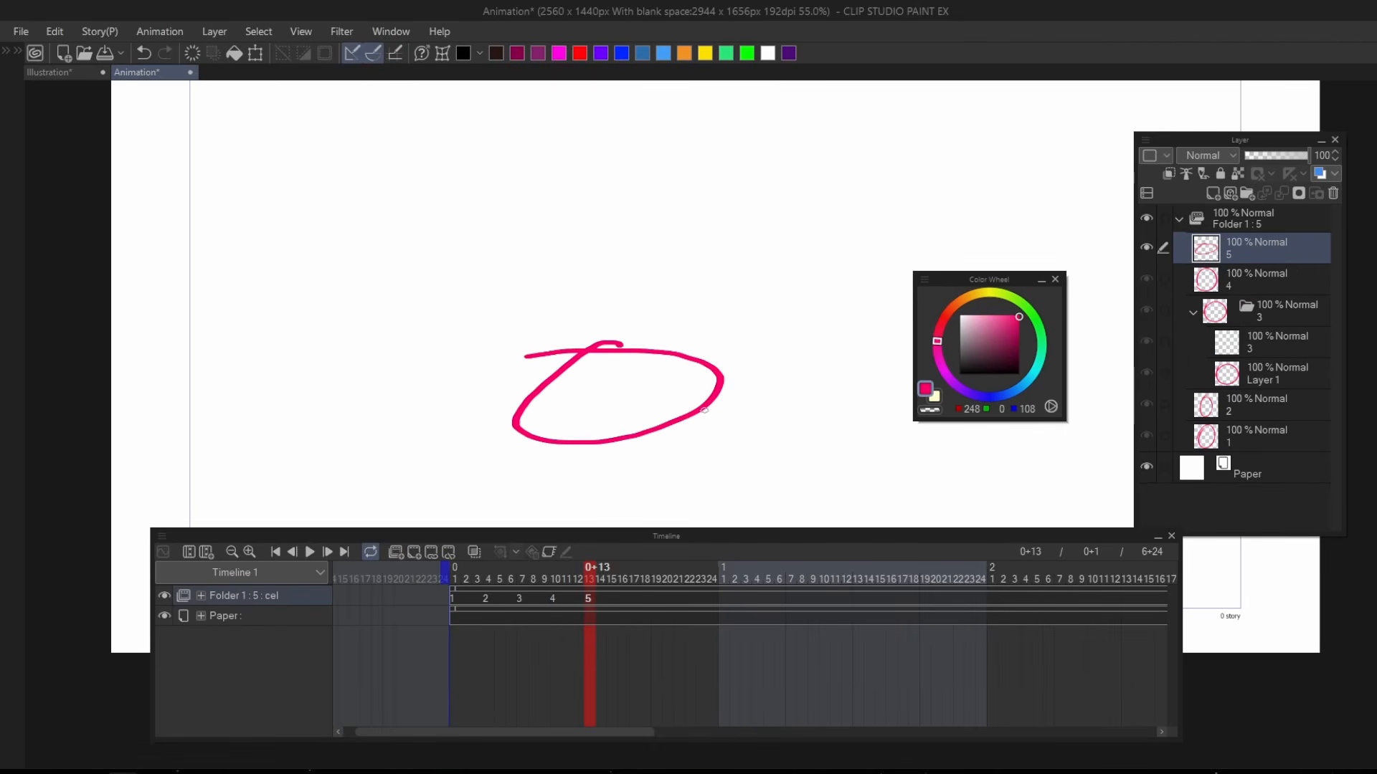
pyautogui.press('F11')
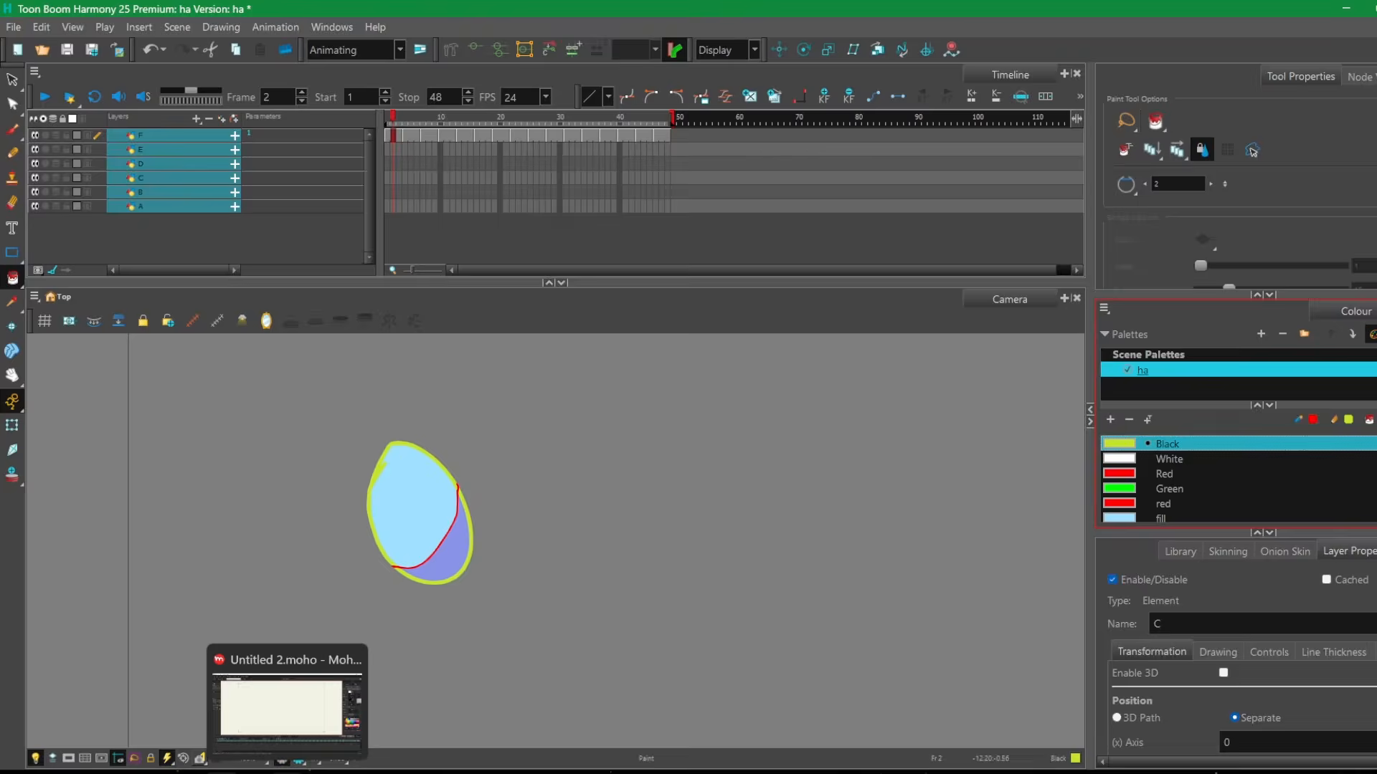
# Switch to Moho Pro, move the Layers window onto the canvas and add a Frame By Frame layer.
pyautogui.click(288, 772)
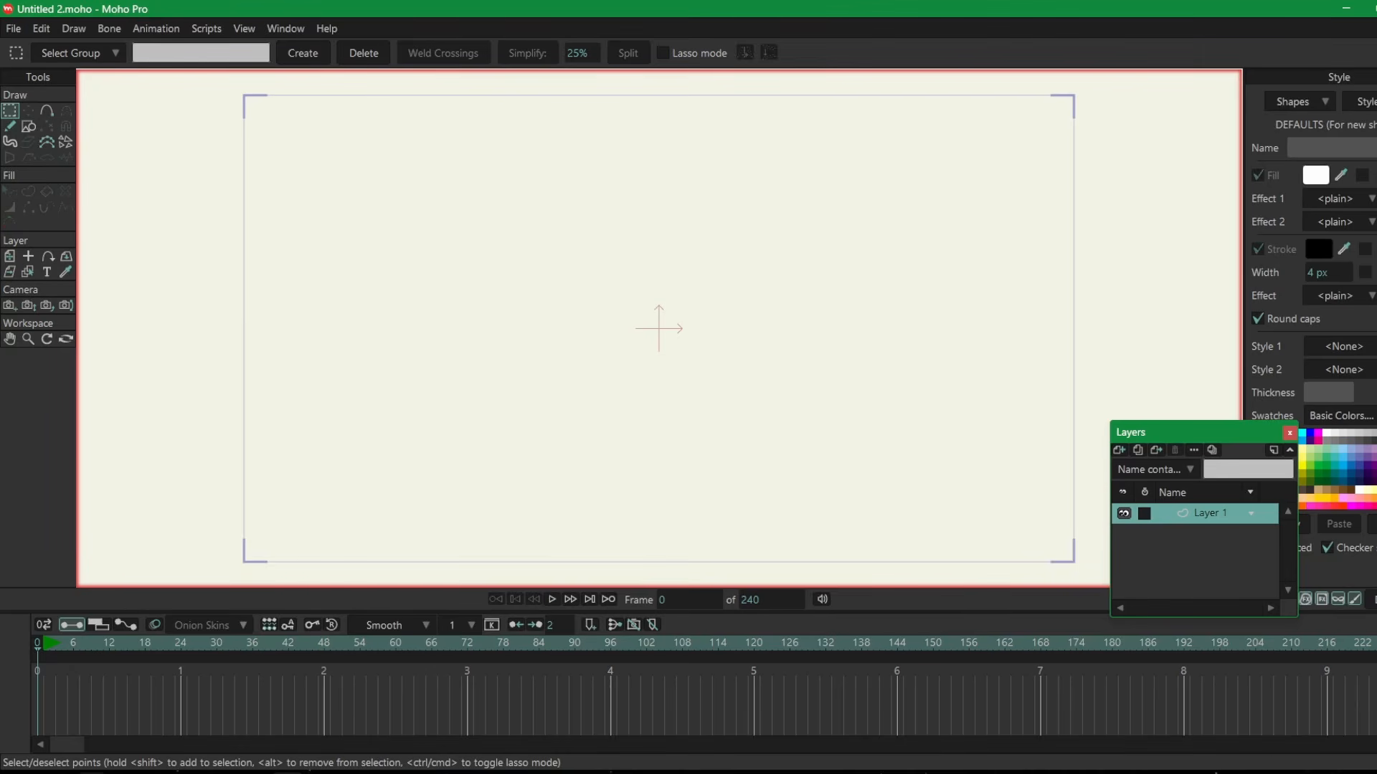
pyautogui.moveTo(166, 650)
pyautogui.mouseDown()
pyautogui.moveTo(184, 648)
pyautogui.moveTo(39, 659)
pyautogui.mouseUp()
pyautogui.moveTo(1244, 439); pyautogui.dragTo(1036, 387)
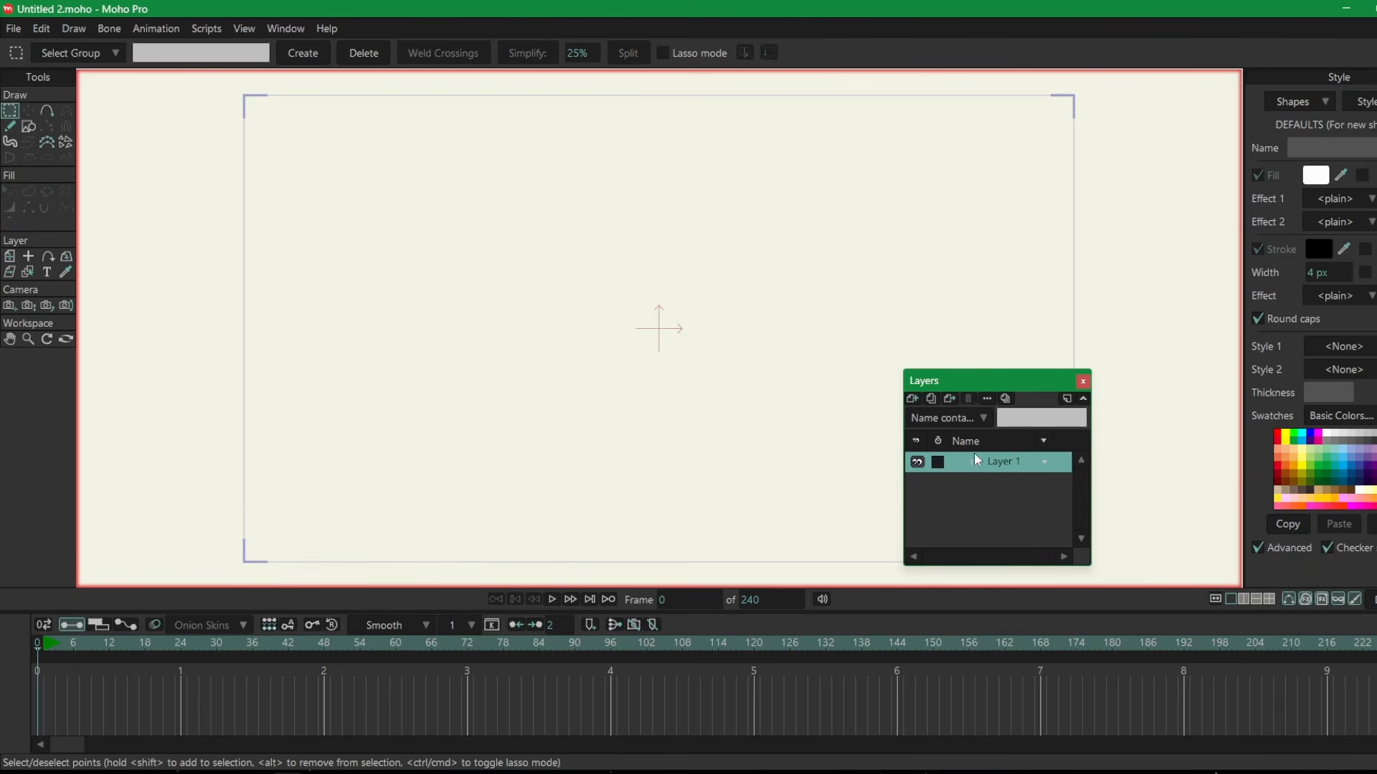
pyautogui.click(912, 399)
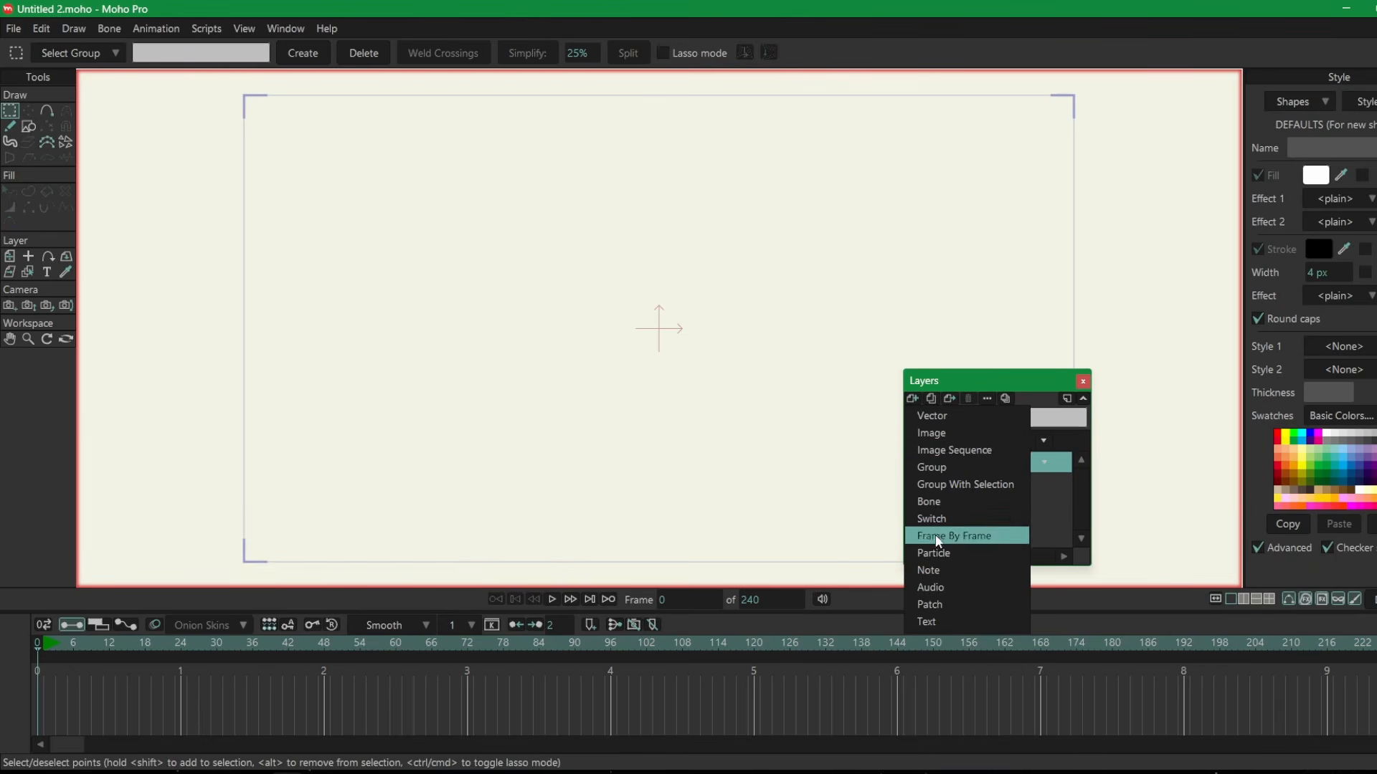
pyautogui.click(937, 552)
pyautogui.click(977, 459)
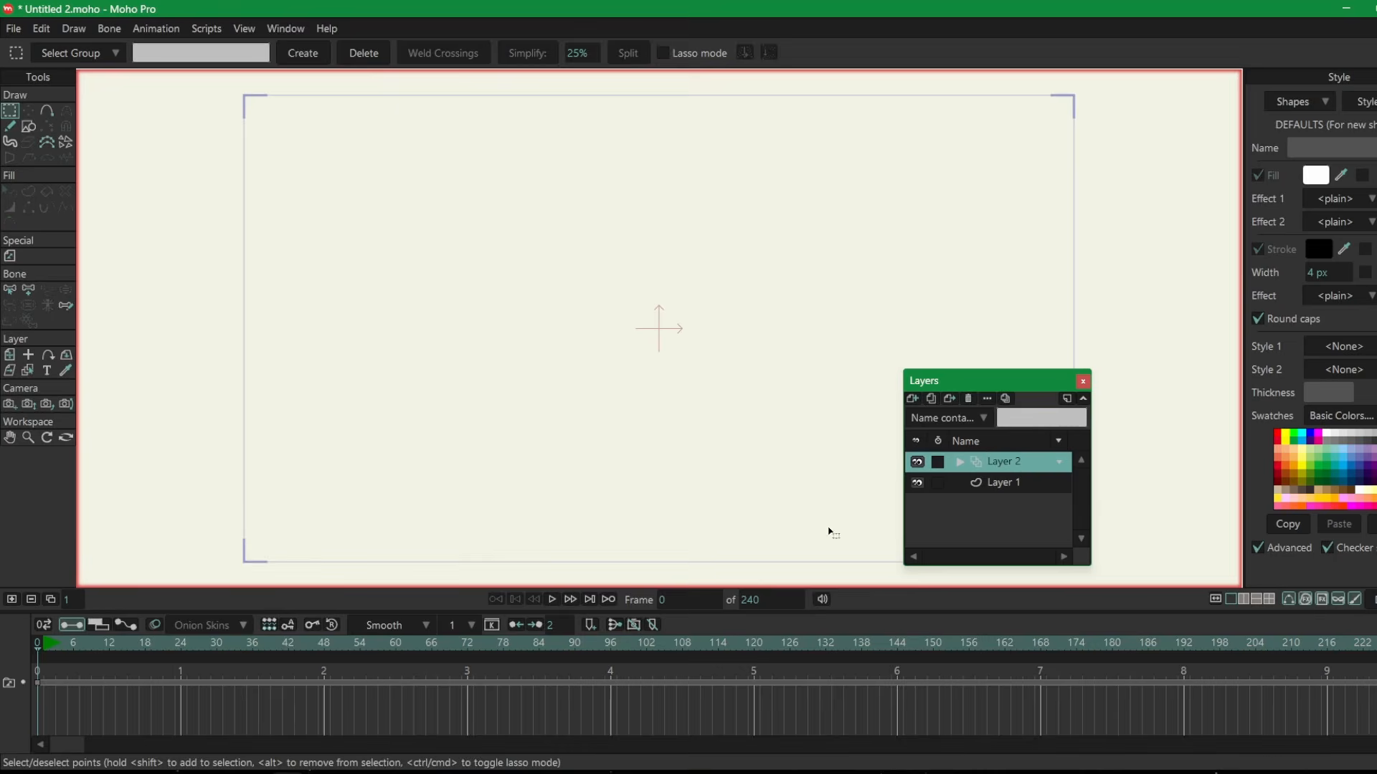
# Draw a rough oval on the frame-by-frame layer with the Freehand tool at frame 0.
pyautogui.press('f')
pyautogui.moveTo(577, 346)
pyautogui.mouseDown()
pyautogui.moveTo(630, 405)
pyautogui.moveTo(531, 365)
pyautogui.mouseUp()
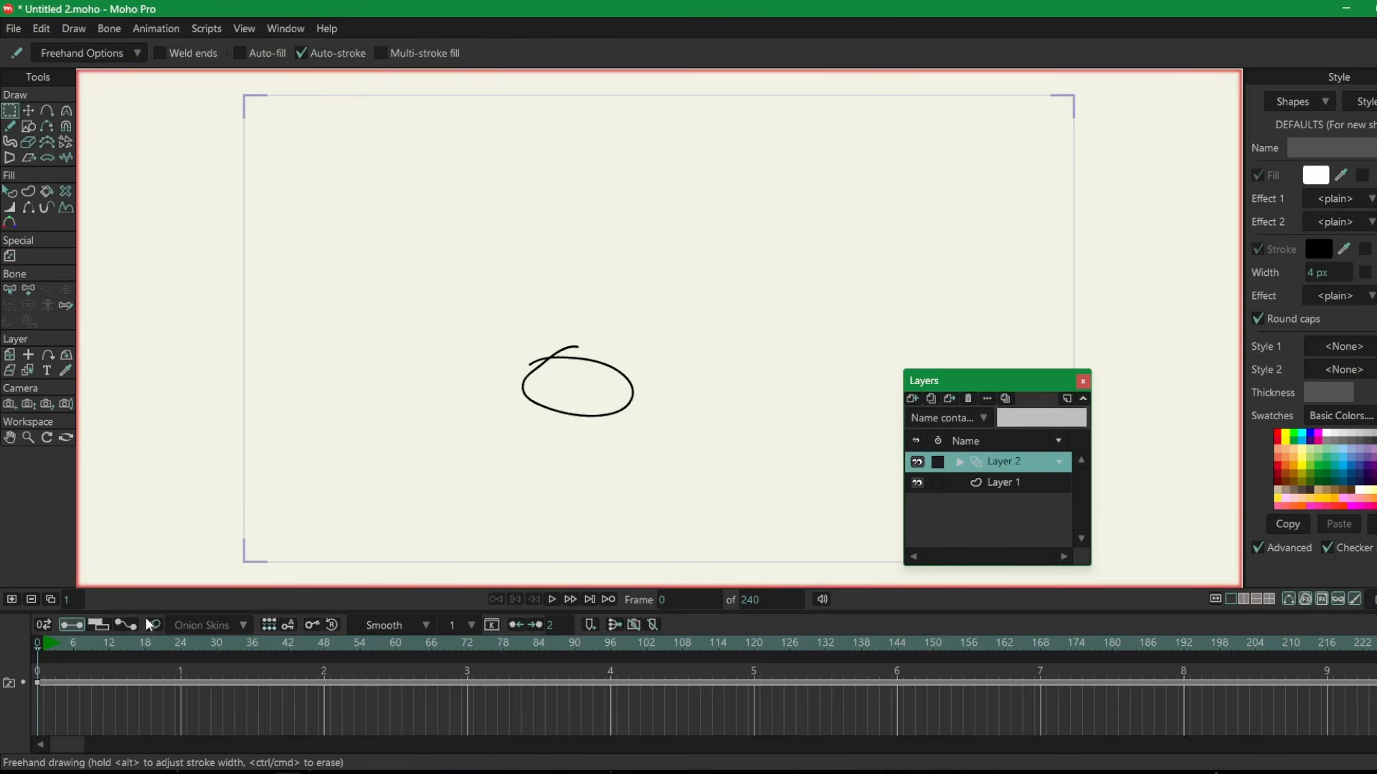
# Undo a trial stroke at frame 15, create a new frame there and move the playhead to frame 28.
pyautogui.moveTo(90, 644); pyautogui.dragTo(127, 652)
pyautogui.moveTo(714, 240); pyautogui.dragTo(788, 295)
pyautogui.hotkey('ctrl', 'z')
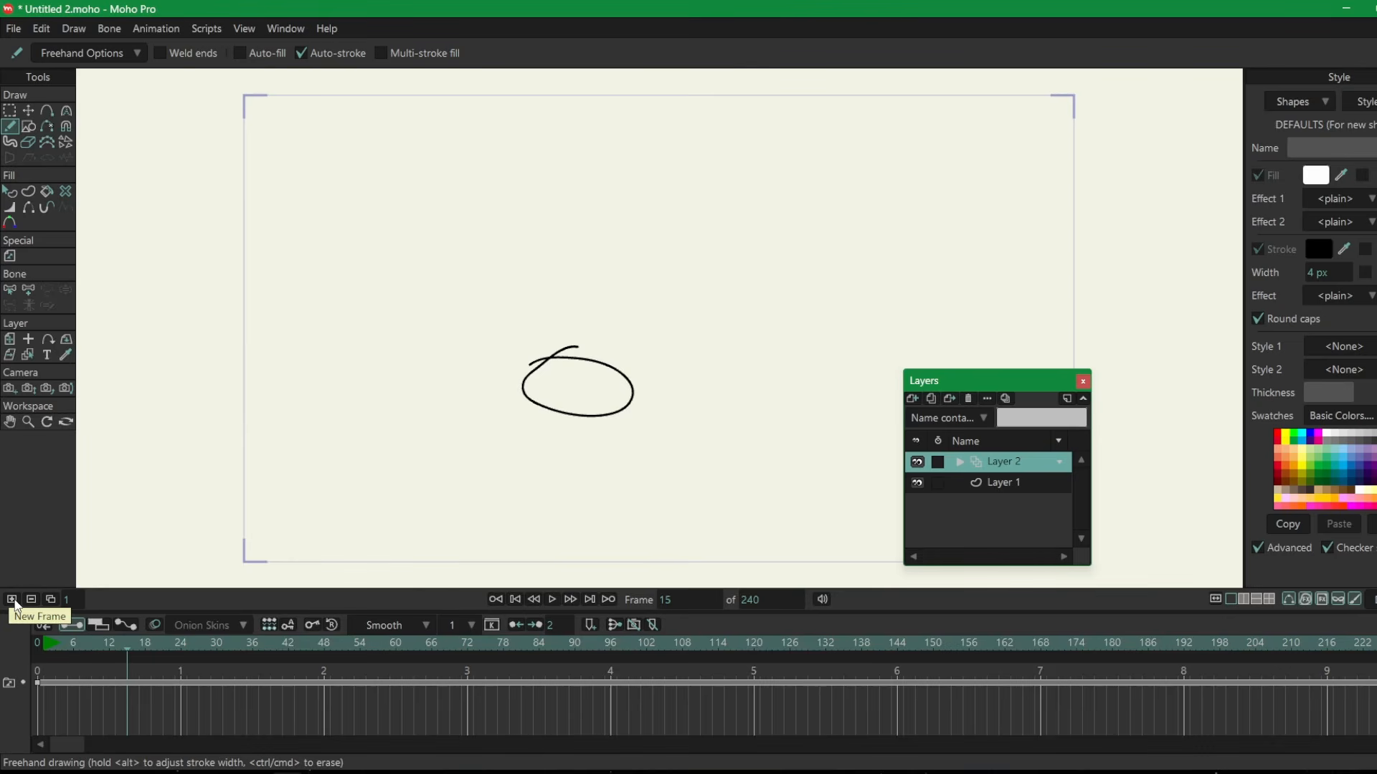
pyautogui.click(15, 606)
pyautogui.click(208, 649)
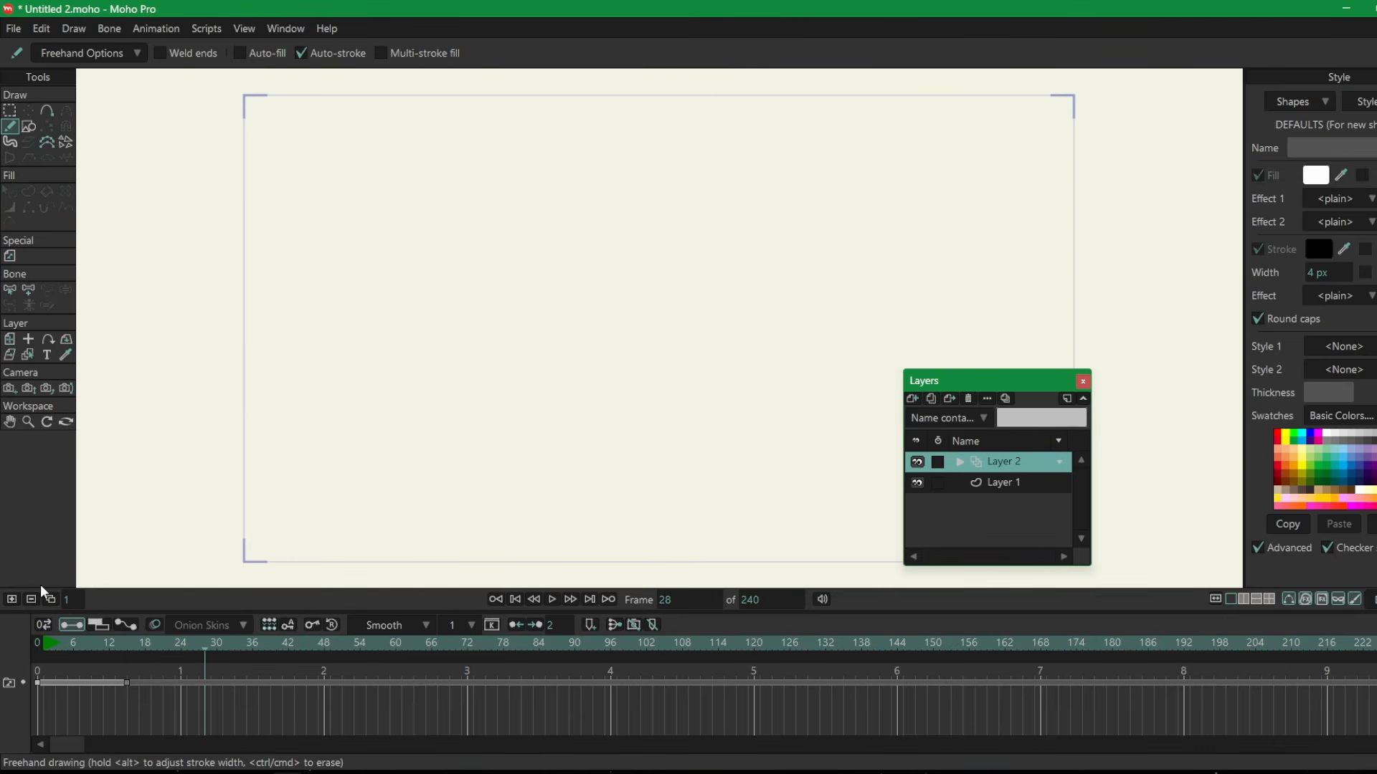
# Draw an oval on the frame created at frame 15, and create another frame further along with a freehand loop on it.
pyautogui.moveTo(166, 650)
pyautogui.mouseDown()
pyautogui.moveTo(48, 651)
pyautogui.moveTo(134, 658)
pyautogui.mouseUp()
pyautogui.moveTo(915, 194); pyautogui.dragTo(889, 177)
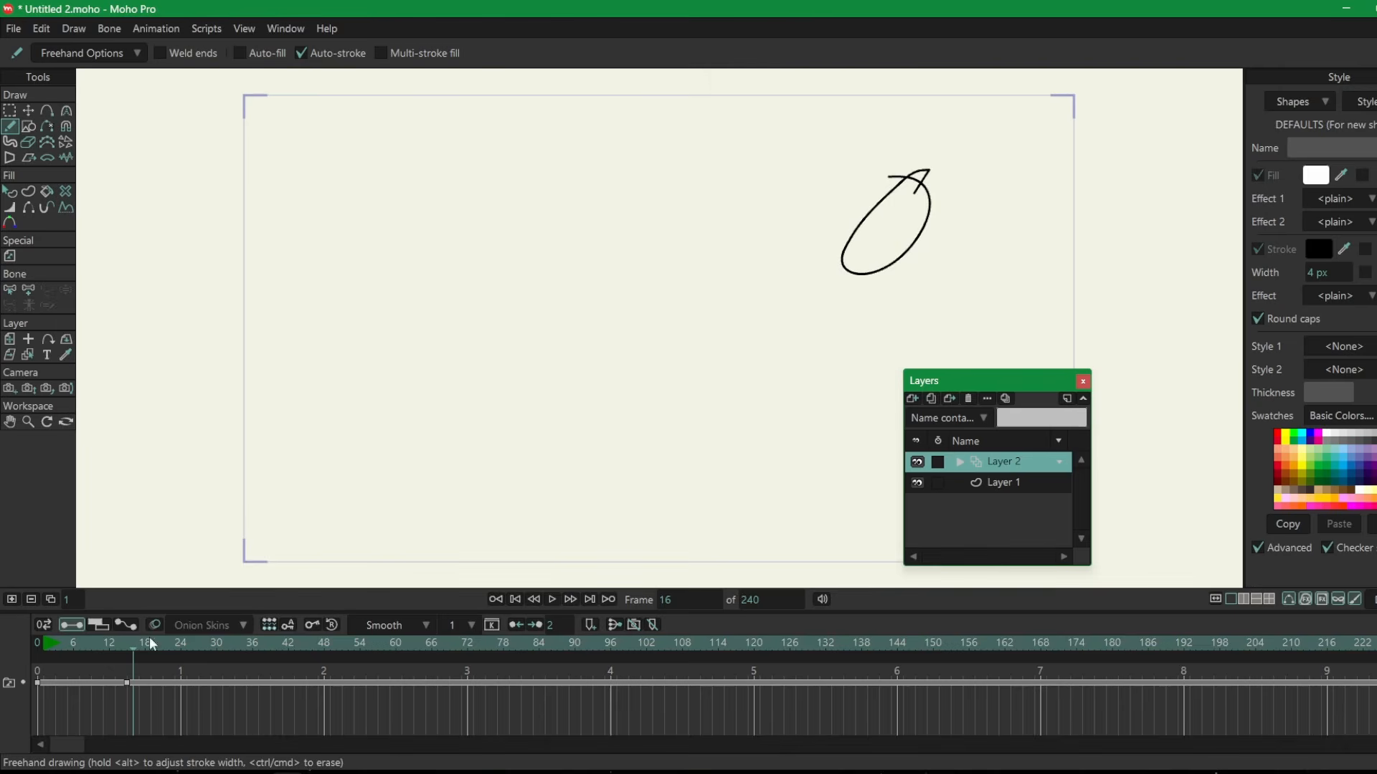
pyautogui.moveTo(152, 643); pyautogui.dragTo(188, 649)
pyautogui.click(10, 600)
pyautogui.moveTo(796, 241); pyautogui.dragTo(657, 252)
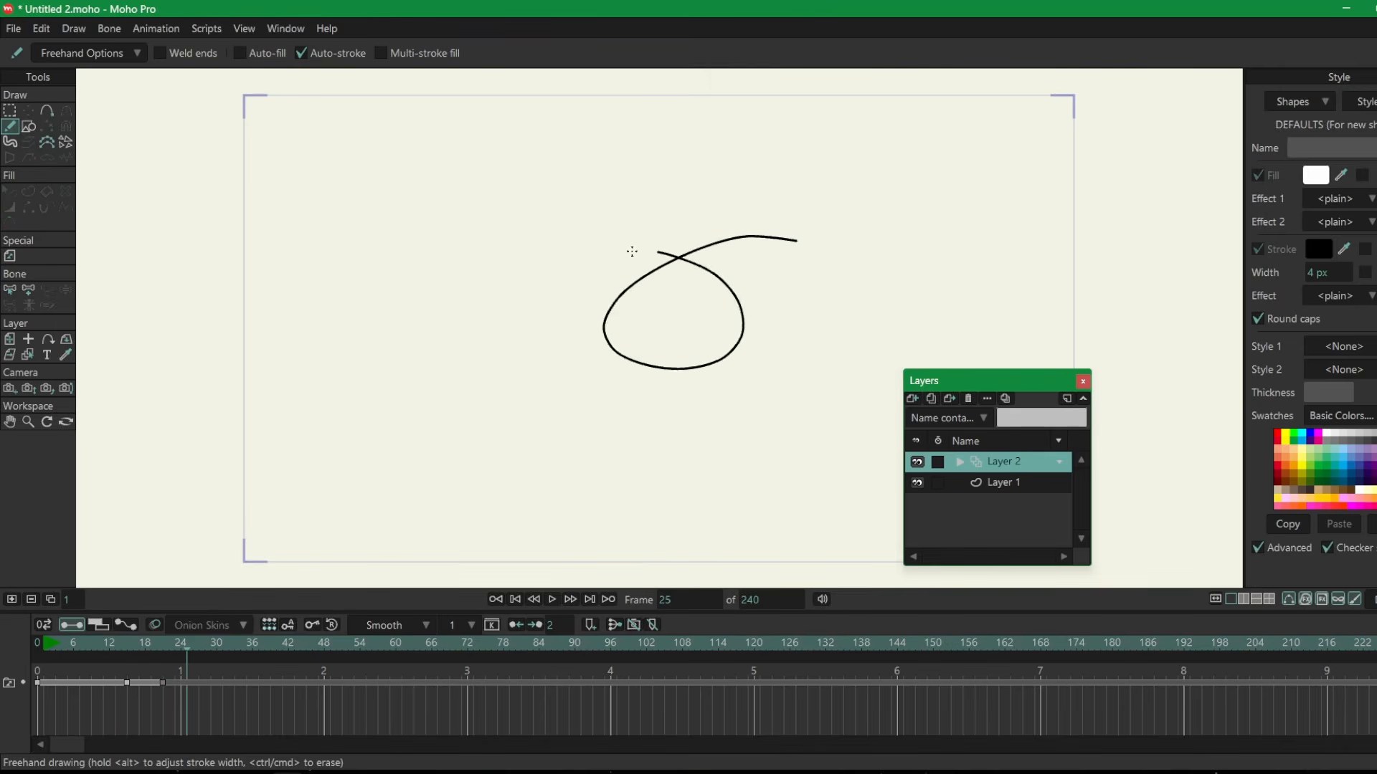
# Try an extra loop at frame 27, undo it and move the playhead to frame 50.
pyautogui.click(202, 650)
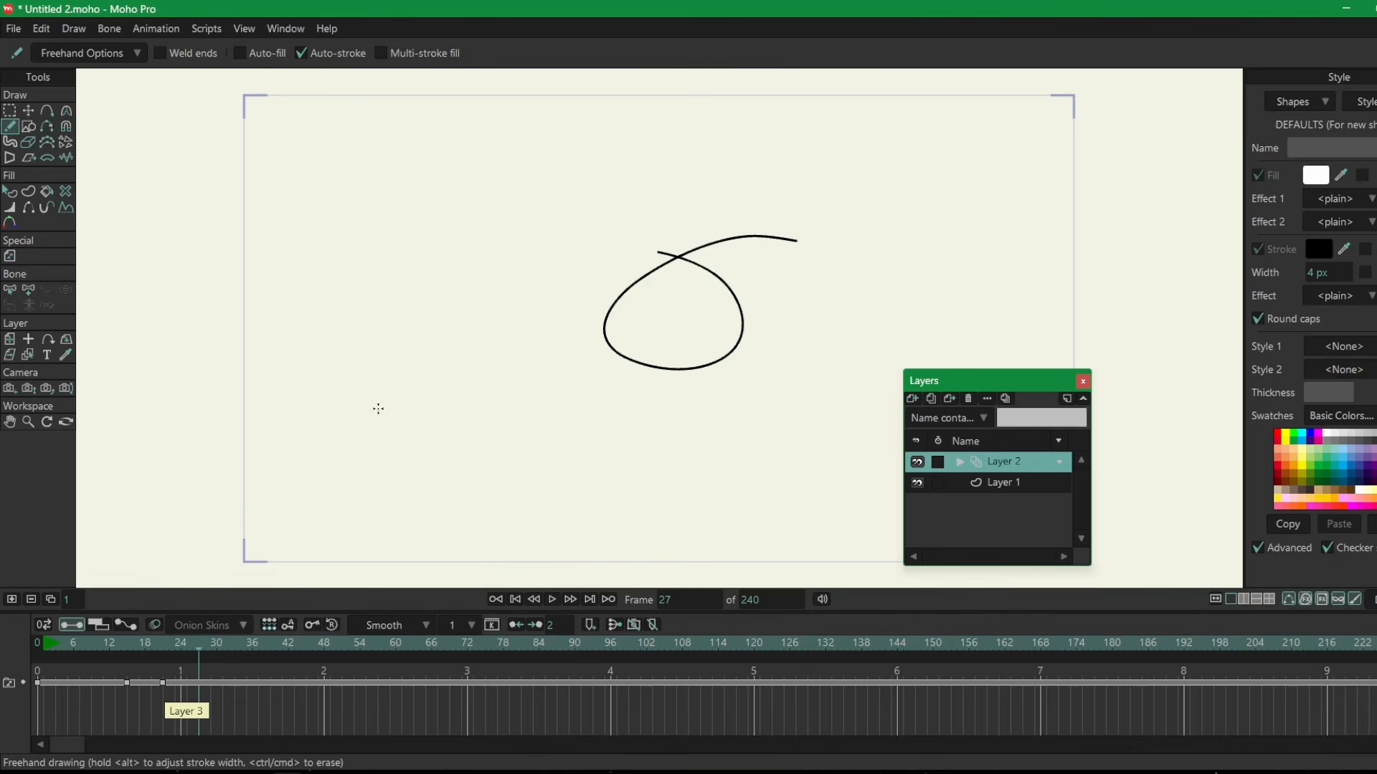
pyautogui.moveTo(575, 266)
pyautogui.mouseDown()
pyautogui.moveTo(556, 350)
pyautogui.moveTo(529, 249)
pyautogui.mouseUp()
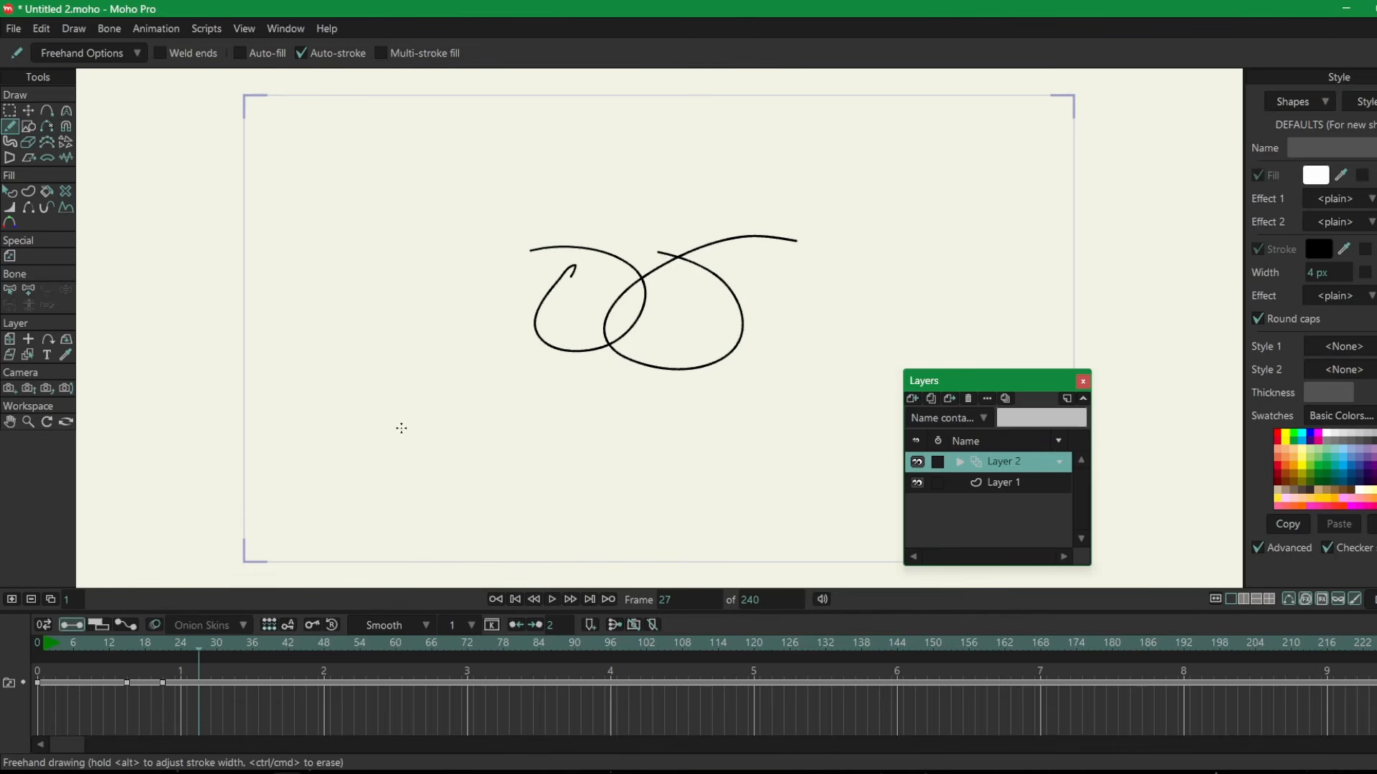
pyautogui.hotkey('ctrl', 'z')
pyautogui.moveTo(223, 645); pyautogui.dragTo(341, 647)
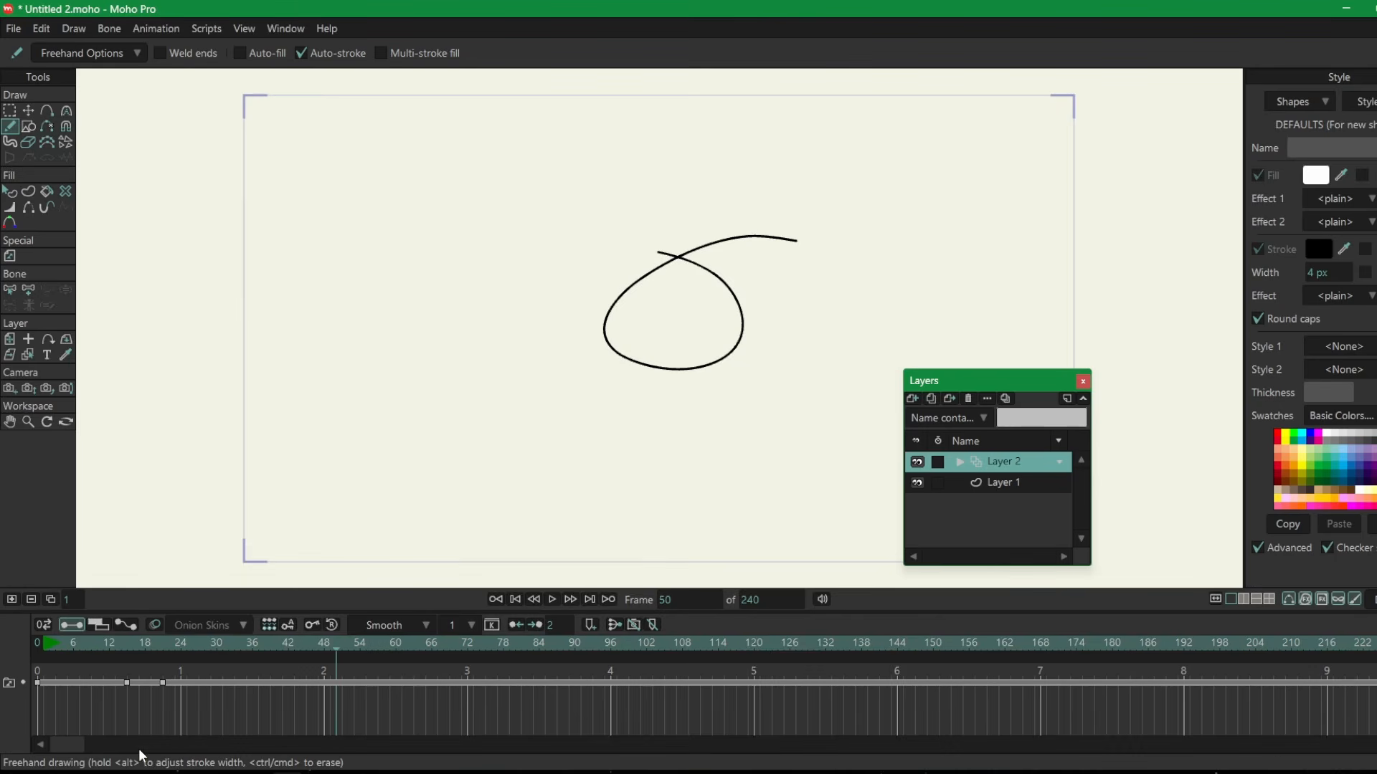
# Switch to the Google Docs shortcut list and label the divider above the layer shortcuts LAYER.
pyautogui.hotkey('alt', 'Tab')
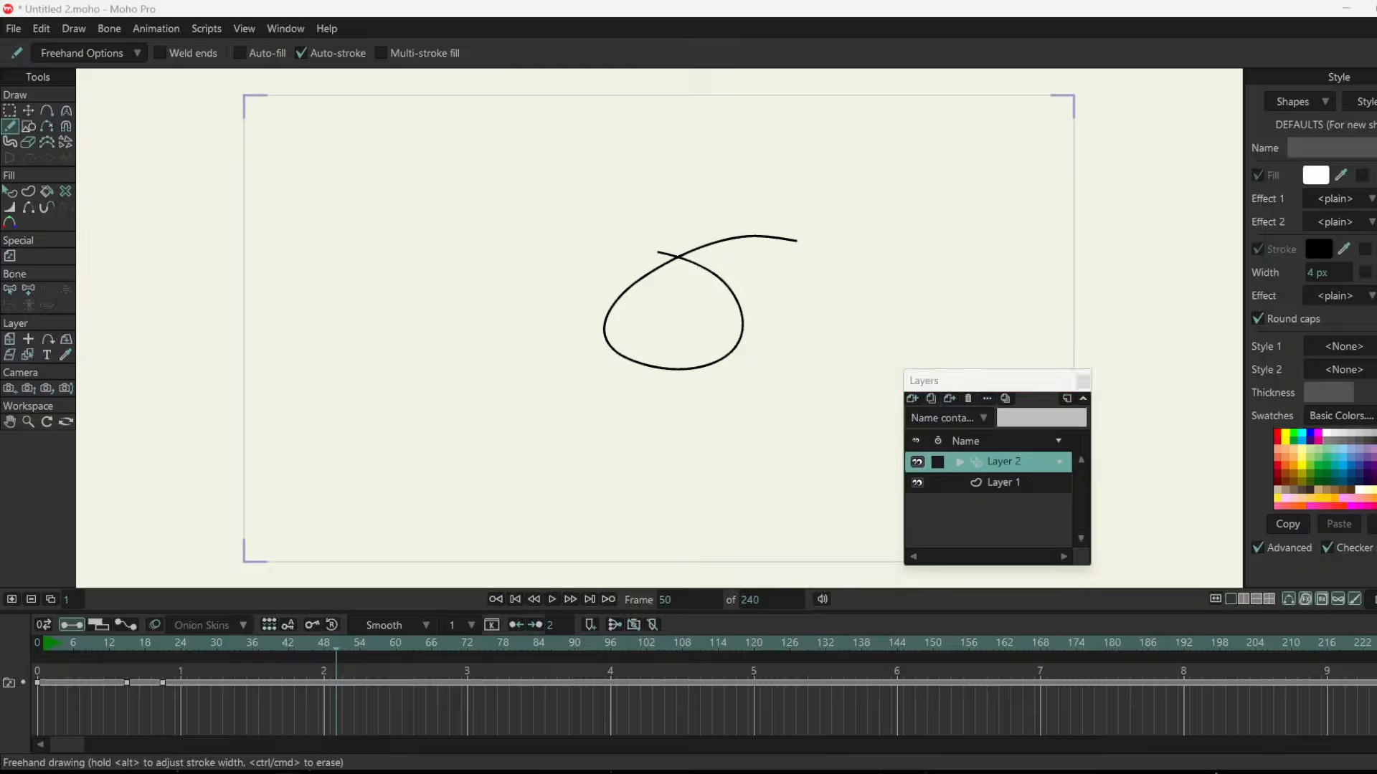
pyautogui.moveTo(575, 492); pyautogui.dragTo(619, 561)
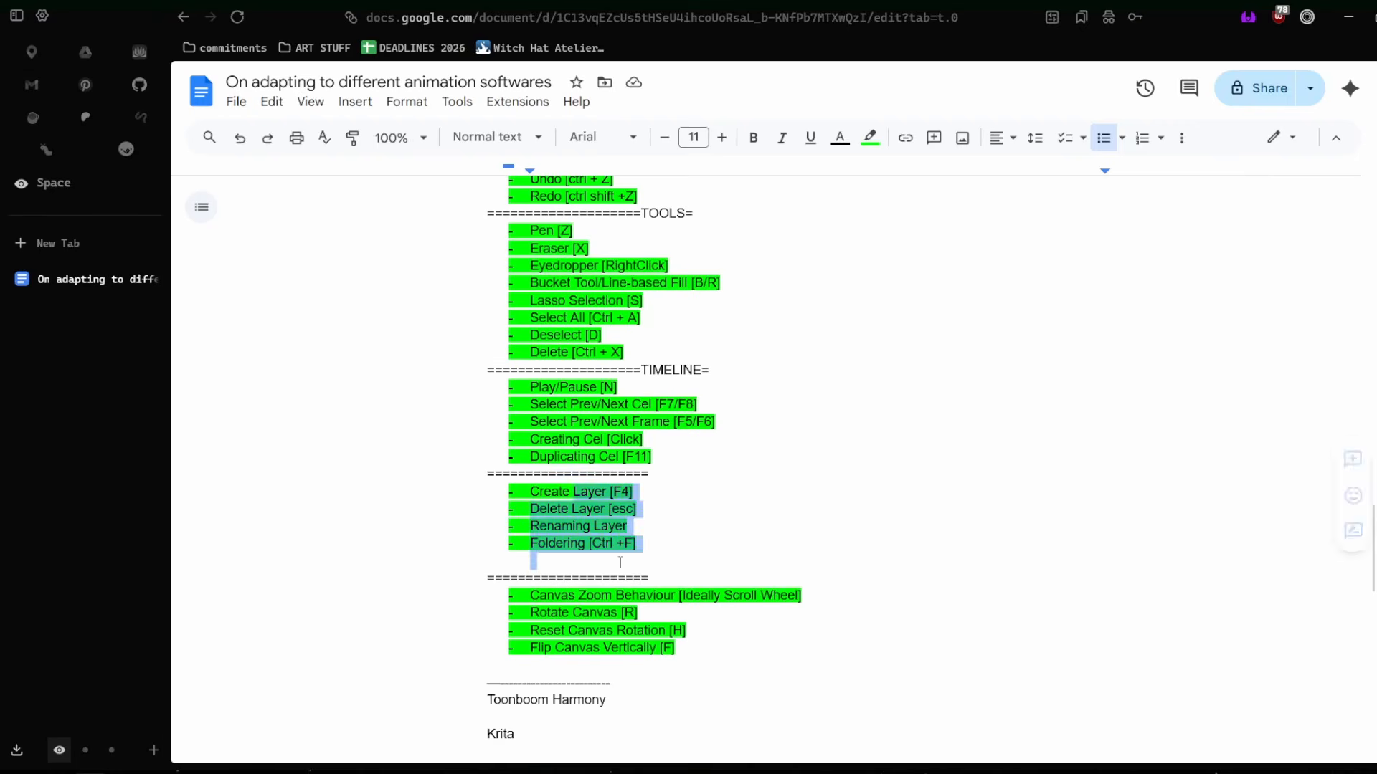
pyautogui.click(635, 474)
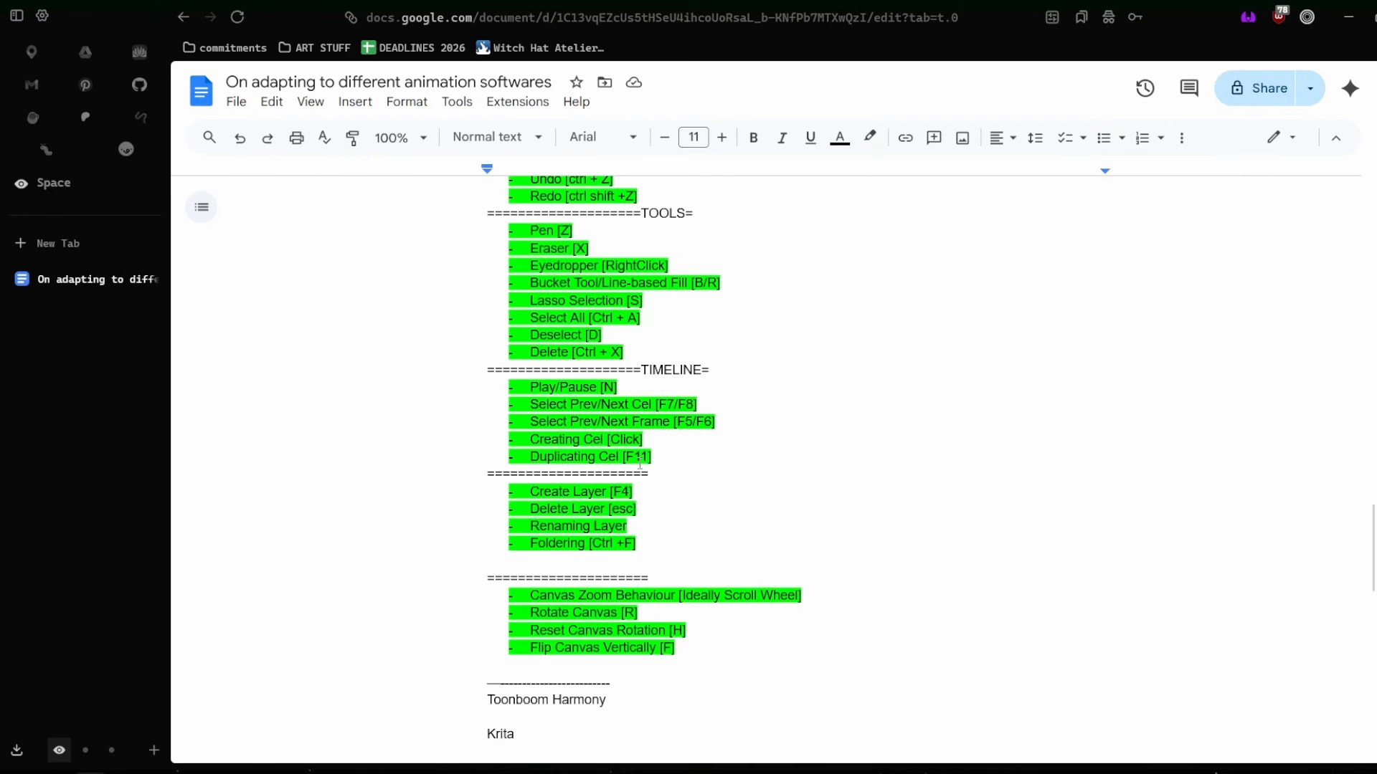
pyautogui.write('LAYER')
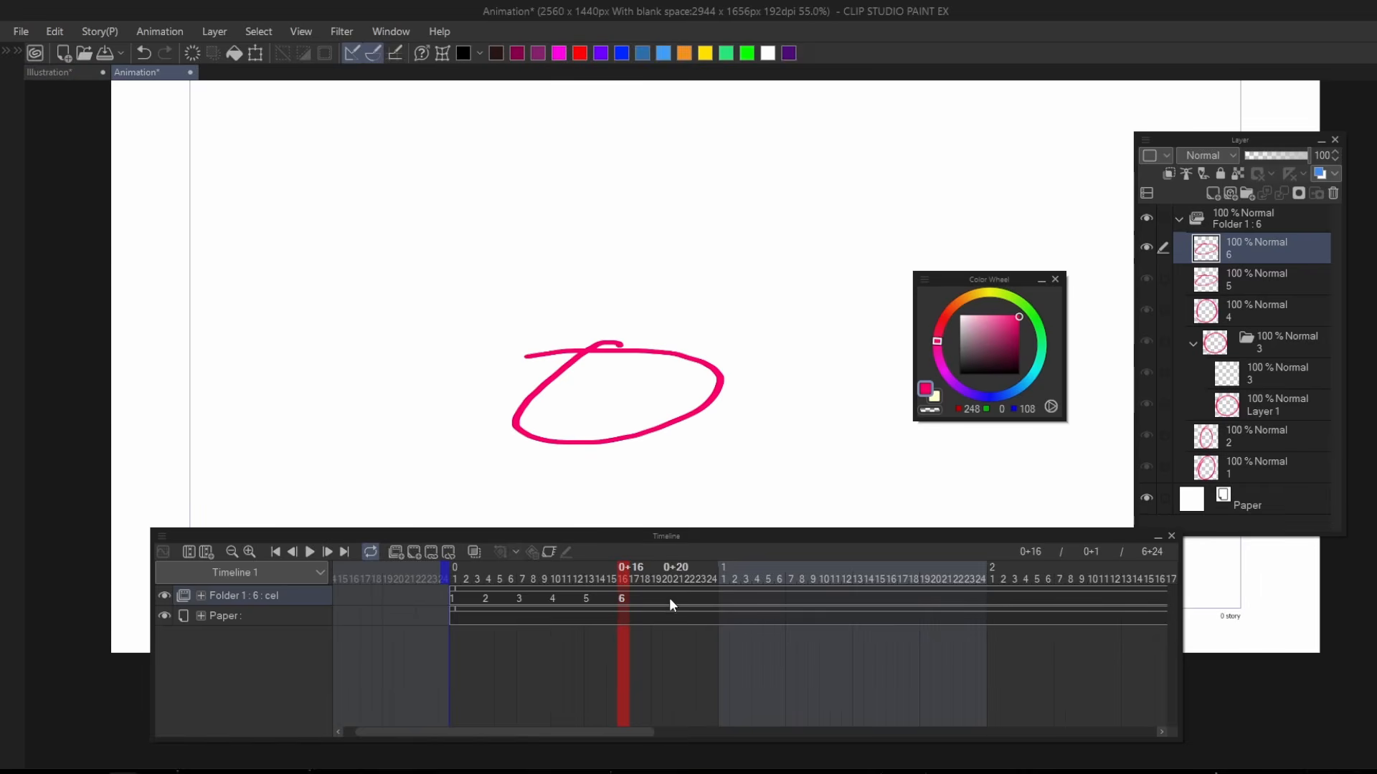
# Switch to Clip Studio Paint, hide the timeline and review the LAYER STACK and TIMELINE STACK diagrams in the Illustration document.
pyautogui.moveTo(671, 603); pyautogui.dragTo(364, 589)
pyautogui.click(53, 74)
pyautogui.scroll(3, 488, 387)
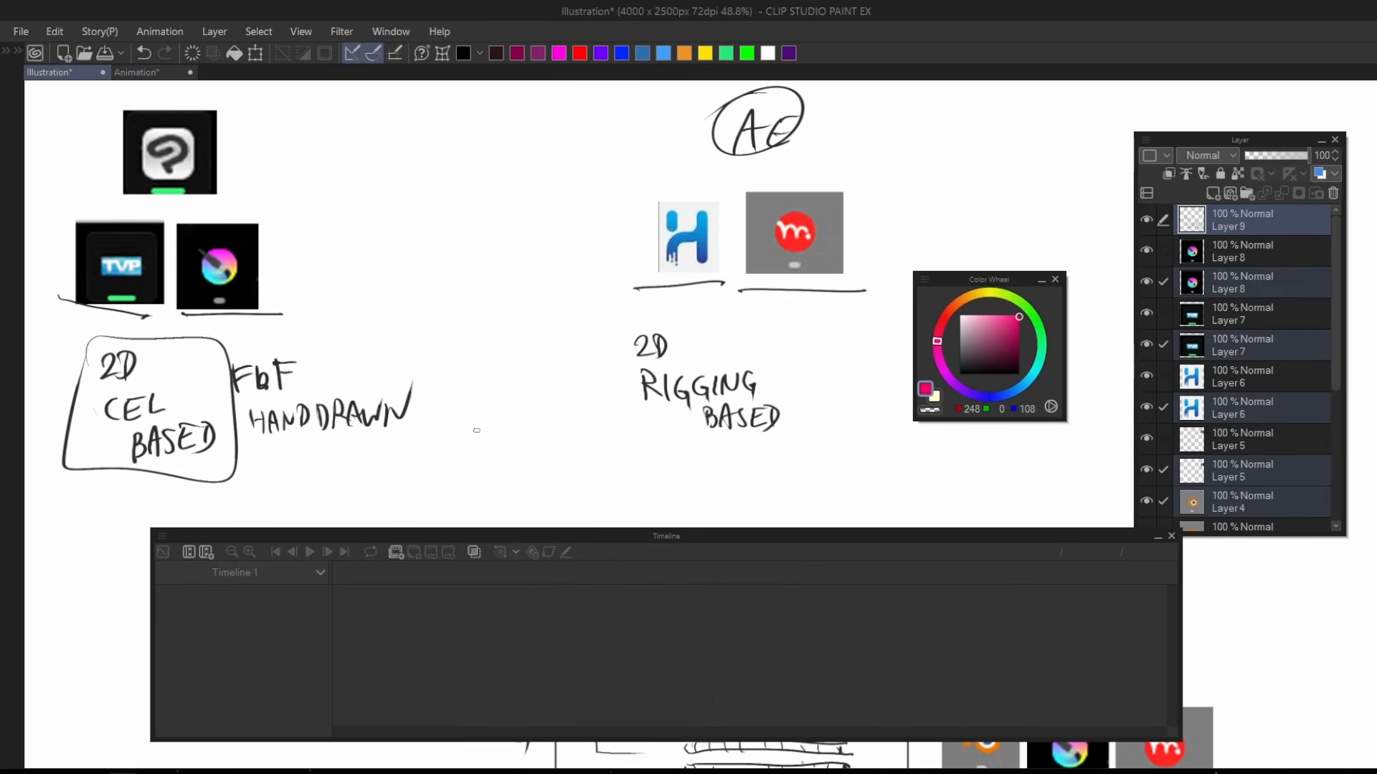
pyautogui.press('t')
pyautogui.moveTo(521, 572); pyautogui.dragTo(489, 189)
pyautogui.scroll(1, 488, 188)
pyautogui.moveTo(479, 254); pyautogui.dragTo(479, 315)
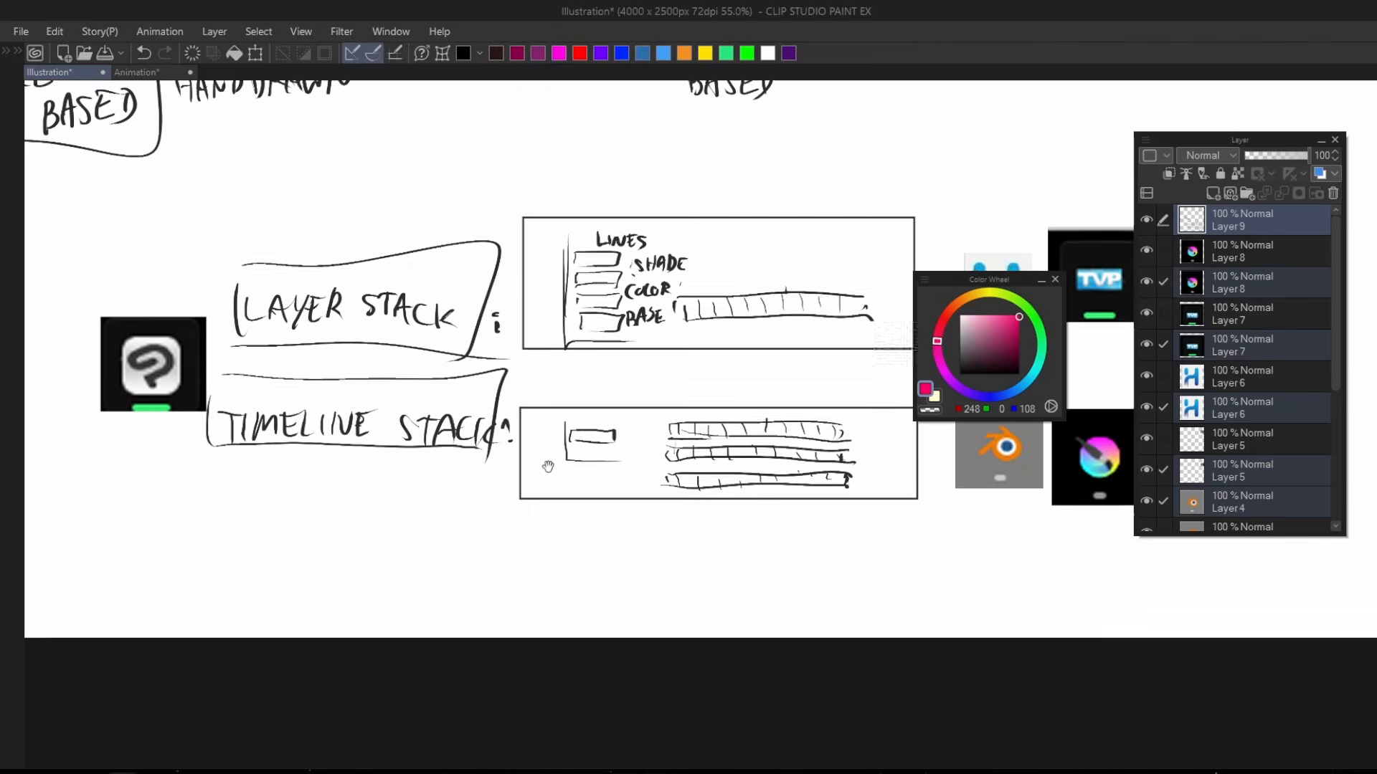
# Return to the Animation document and delete the animation folder with all its cels.
pyautogui.click(166, 76)
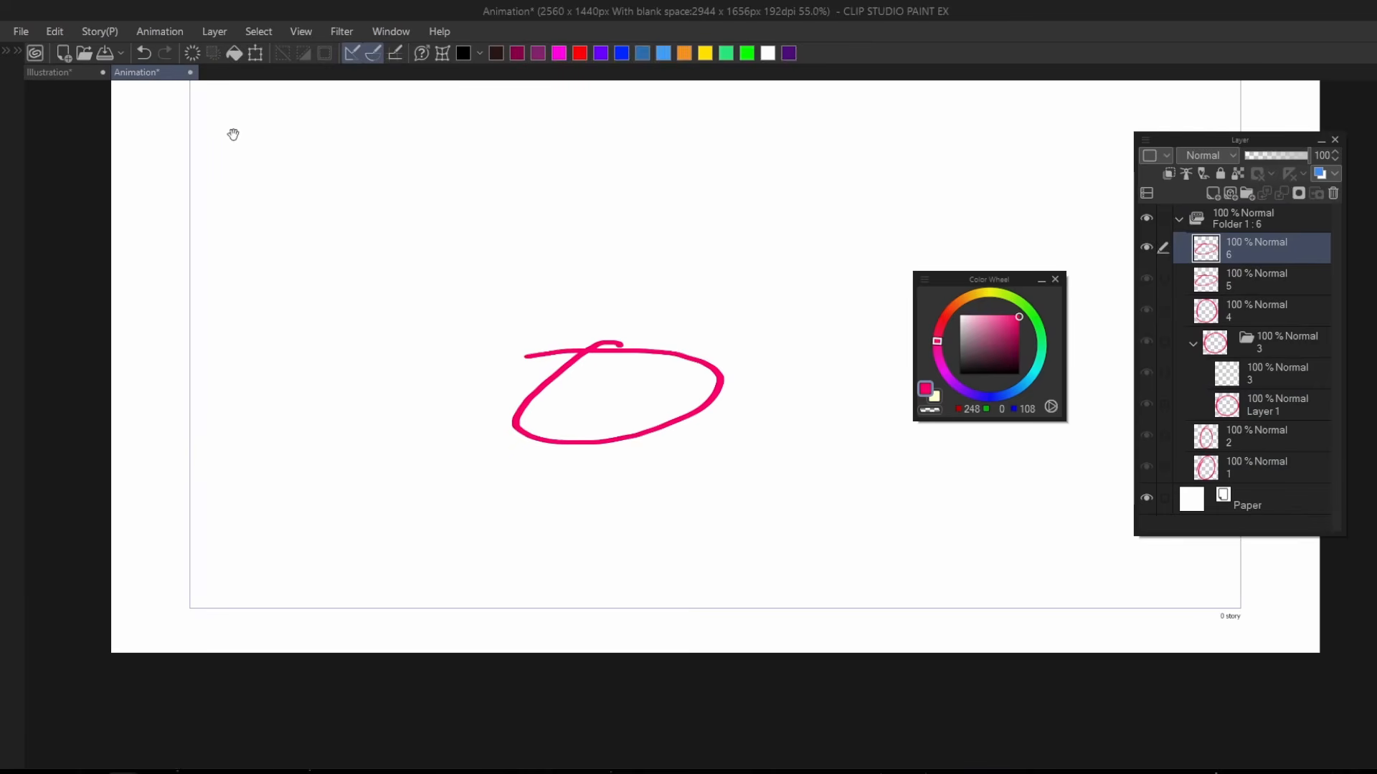
pyautogui.click(1266, 218)
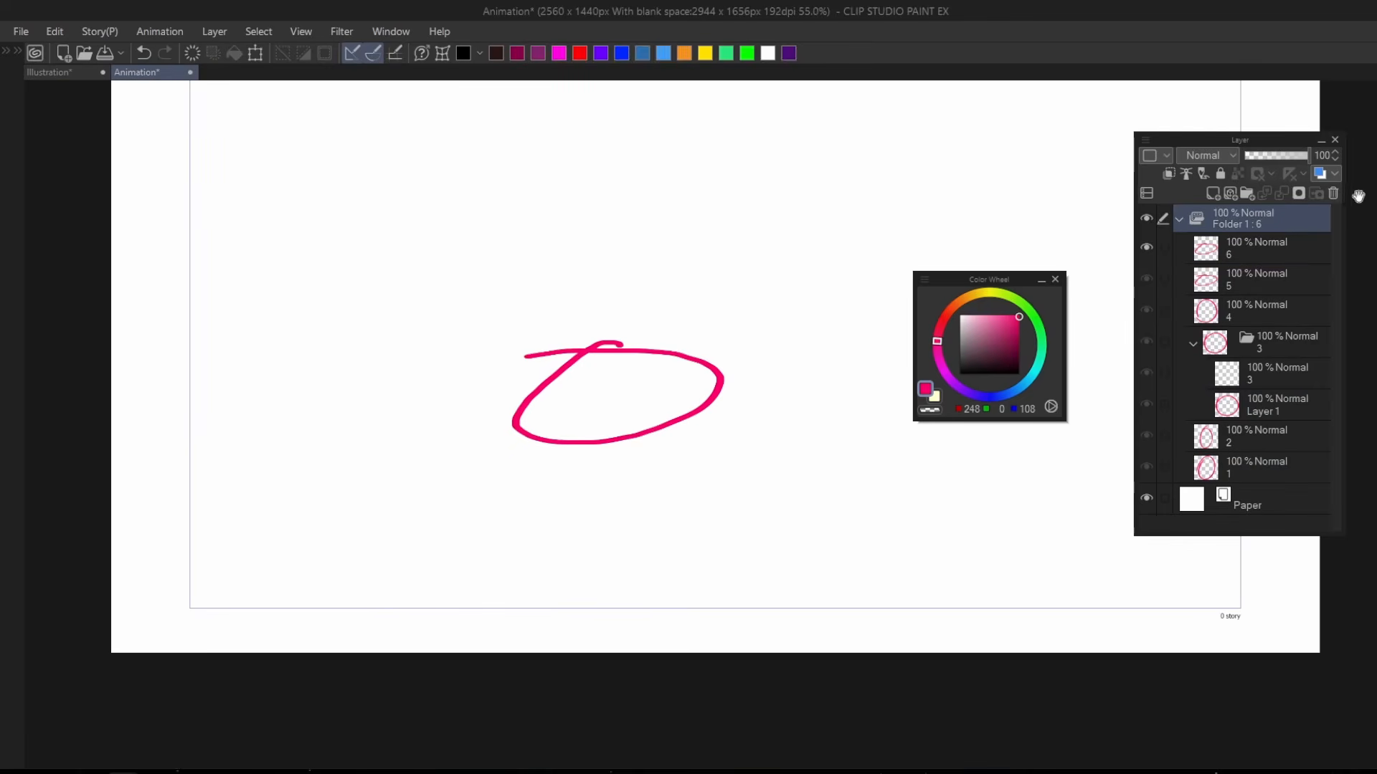
pyautogui.click(1333, 190)
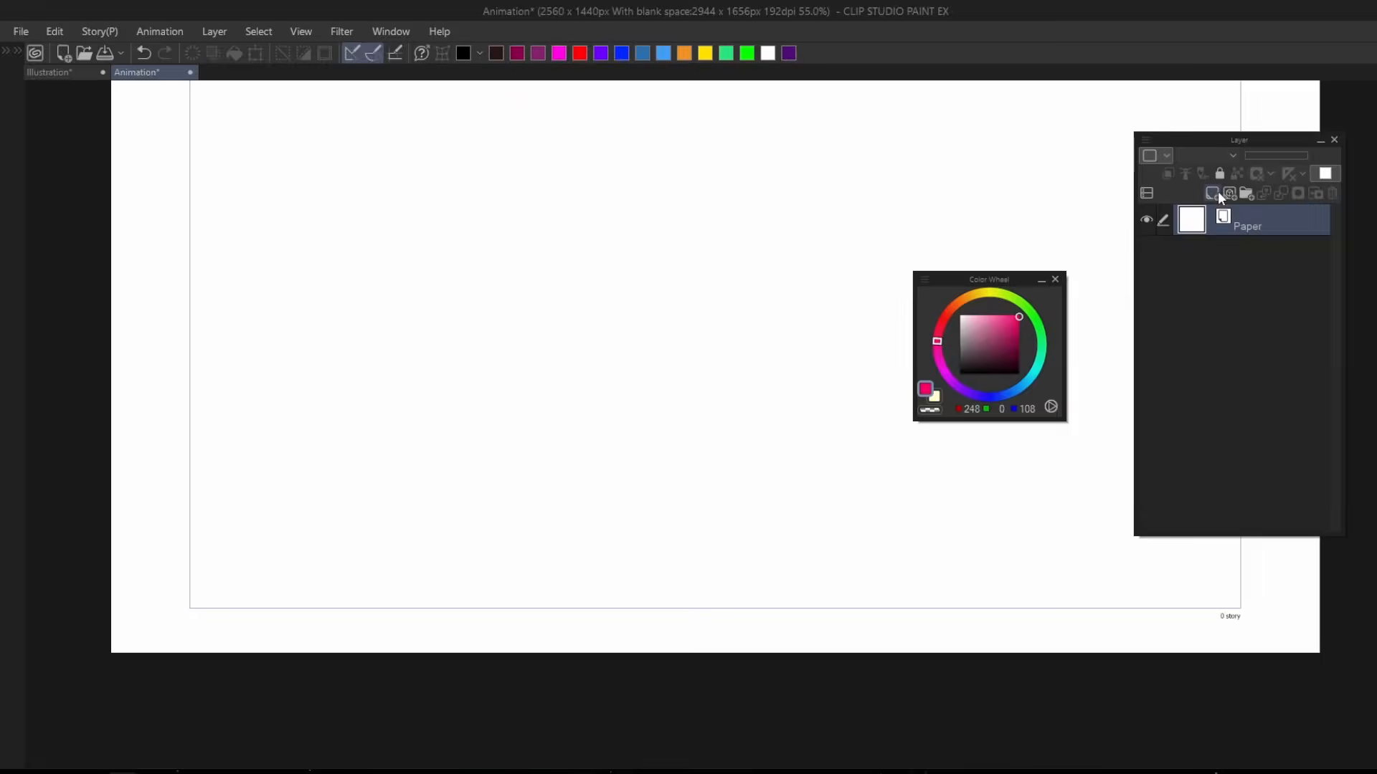
# Add four layers above the paper and rename them, from top to bottom, LINE, SHADE, COLOR and BASE.
pyautogui.click(1212, 193)
pyautogui.click(1212, 193)
pyautogui.click(1212, 193)
pyautogui.click(1212, 192)
pyautogui.doubleClick(1250, 226)
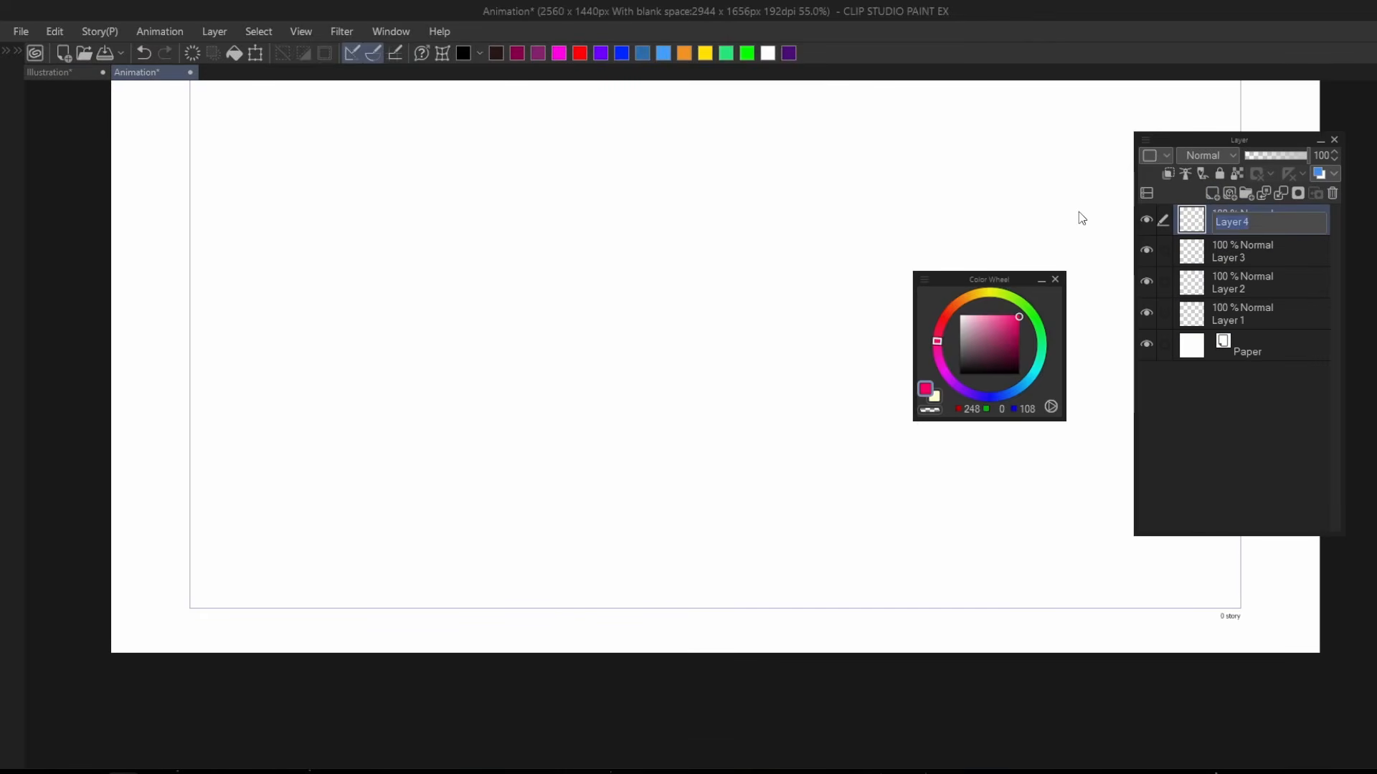
pyautogui.write('LINE')
pyautogui.click(1259, 250)
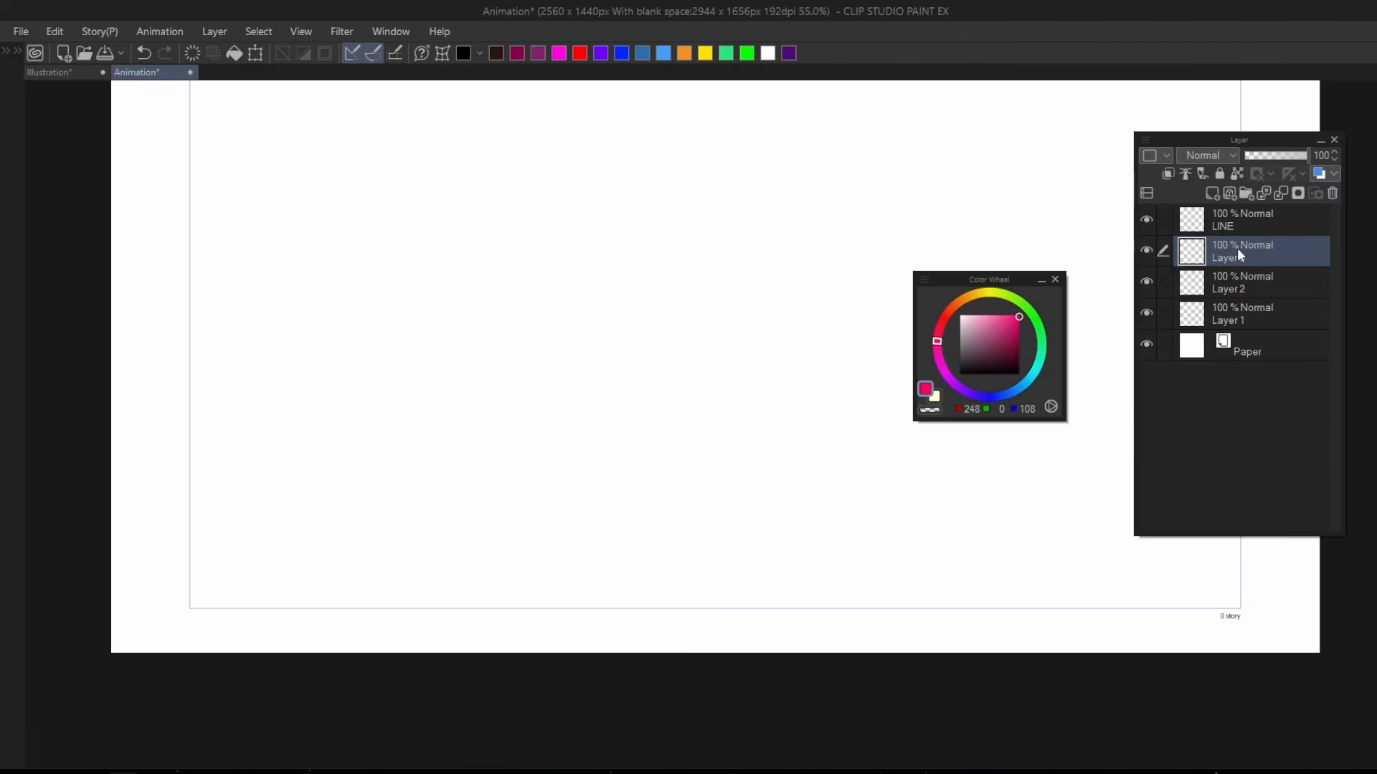
pyautogui.doubleClick(1234, 258)
pyautogui.write('SHAED')
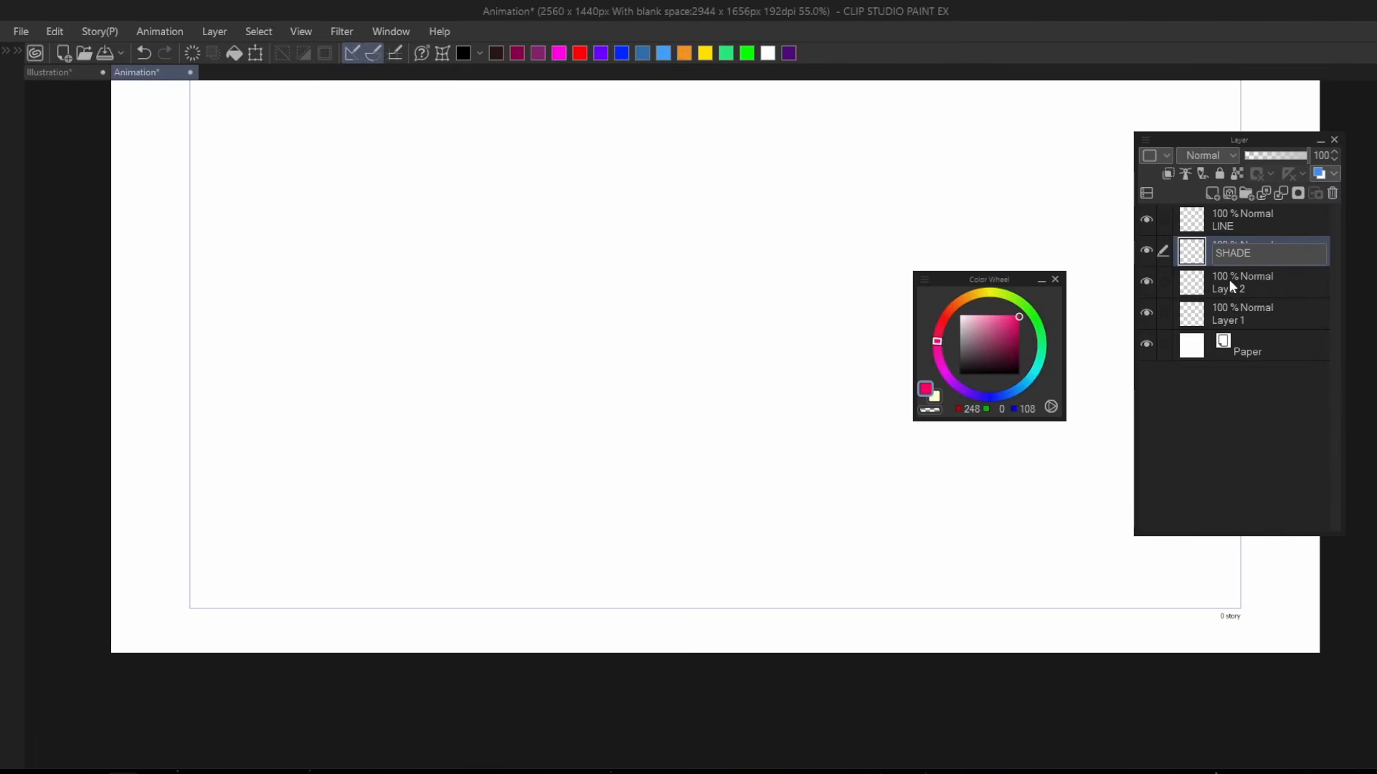
pyautogui.doubleClick(1229, 281)
pyautogui.write('COLOR')
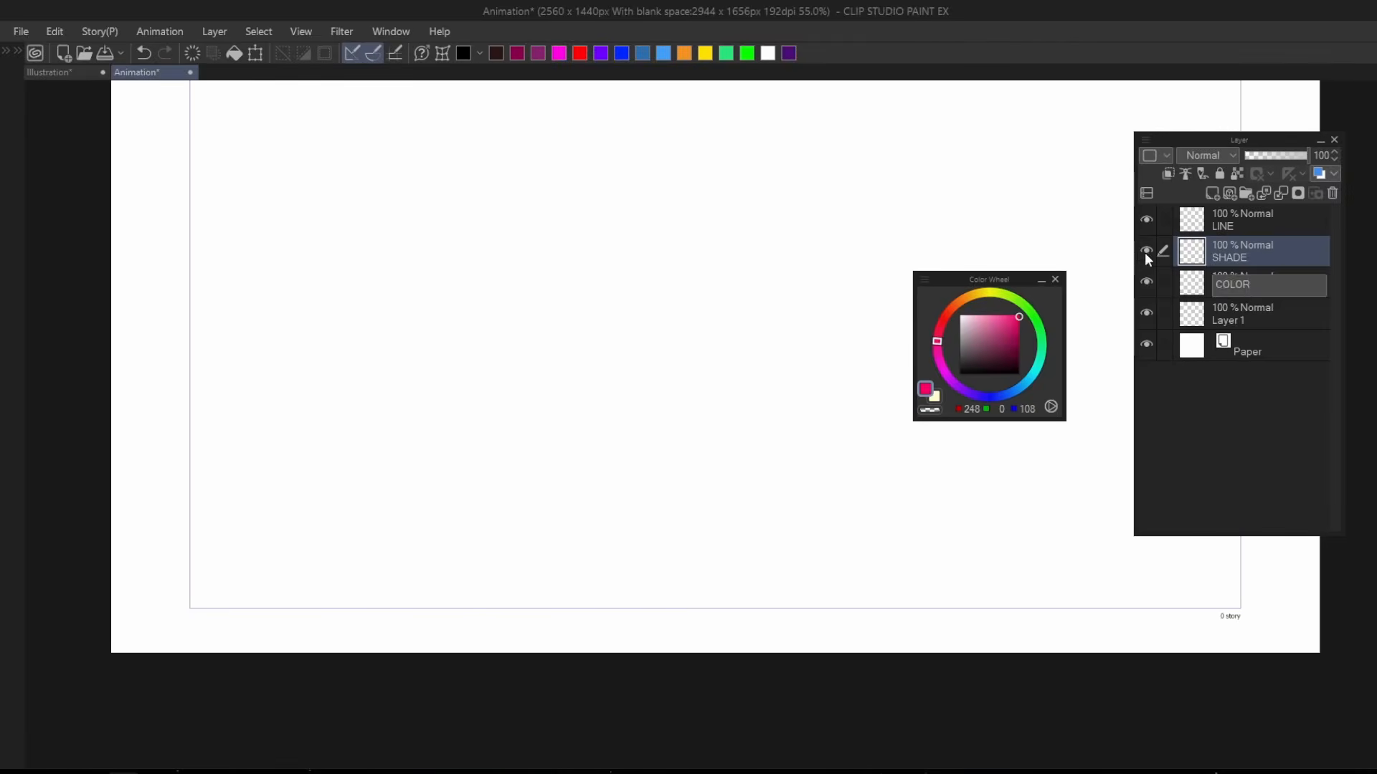
pyautogui.doubleClick(1232, 315)
pyautogui.write('V')
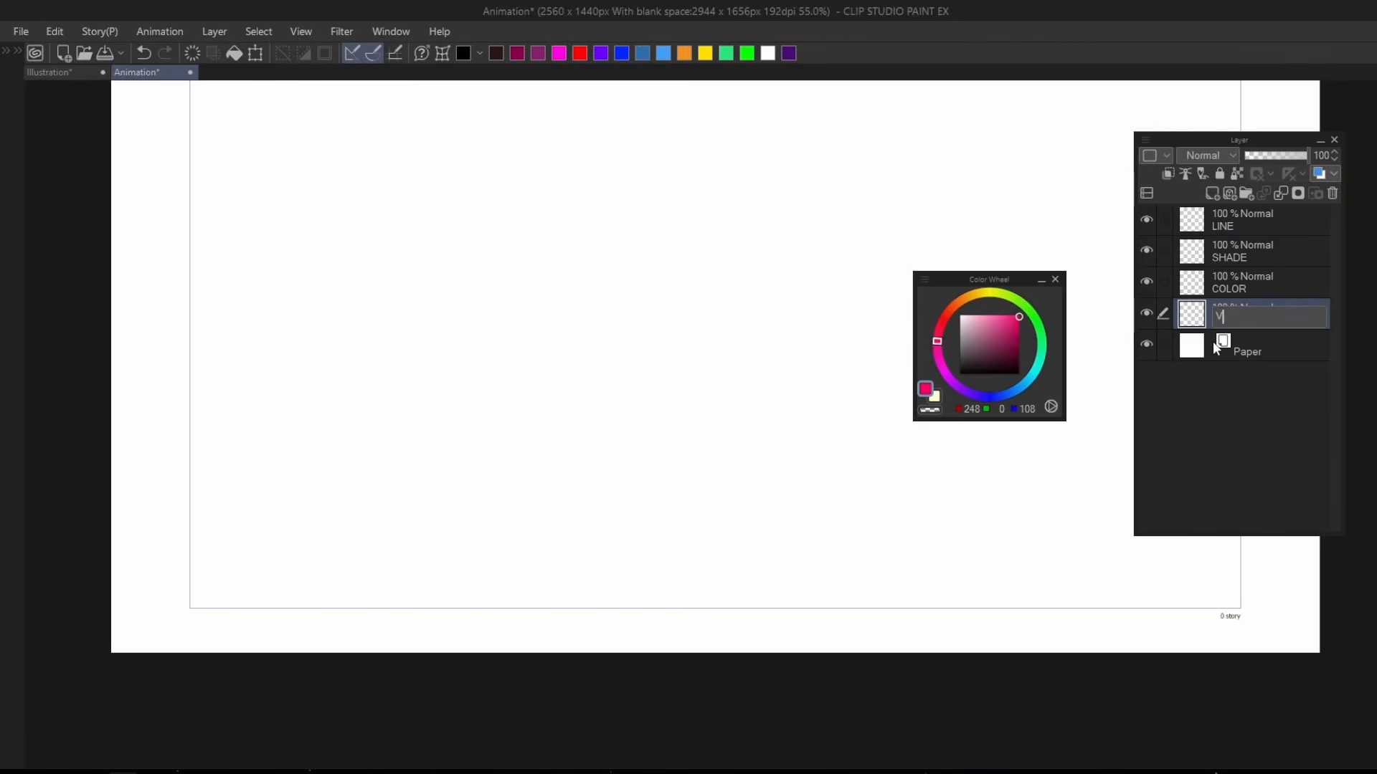
pyautogui.write('ASE')
pyautogui.press('Return')
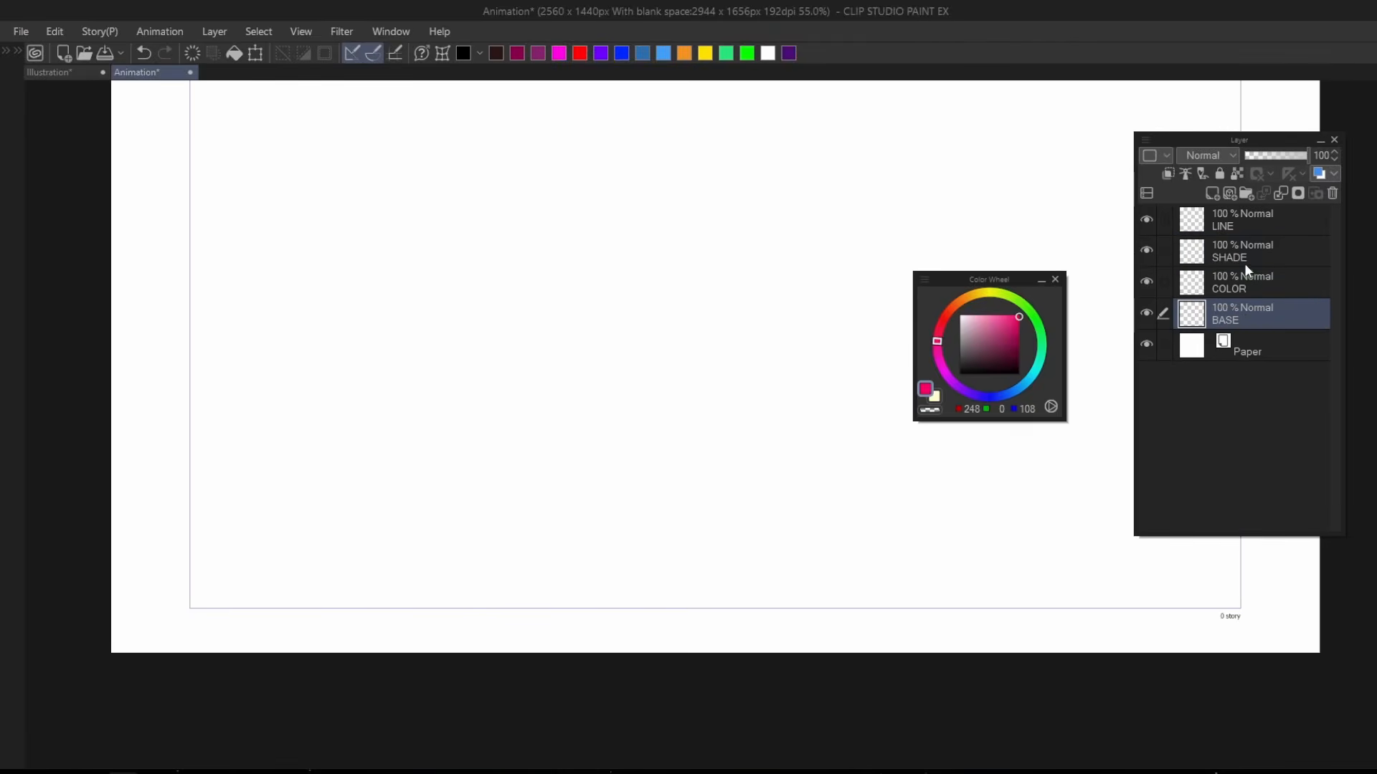
# Group the LINE, SHADE, COLOR and BASE layers into a folder and make LINE the active layer.
pyautogui.keyDown('shift'); pyautogui.click(1249, 215); pyautogui.keyUp('shift')
pyautogui.hotkey('ctrl', 'g')
pyautogui.click(1239, 250)
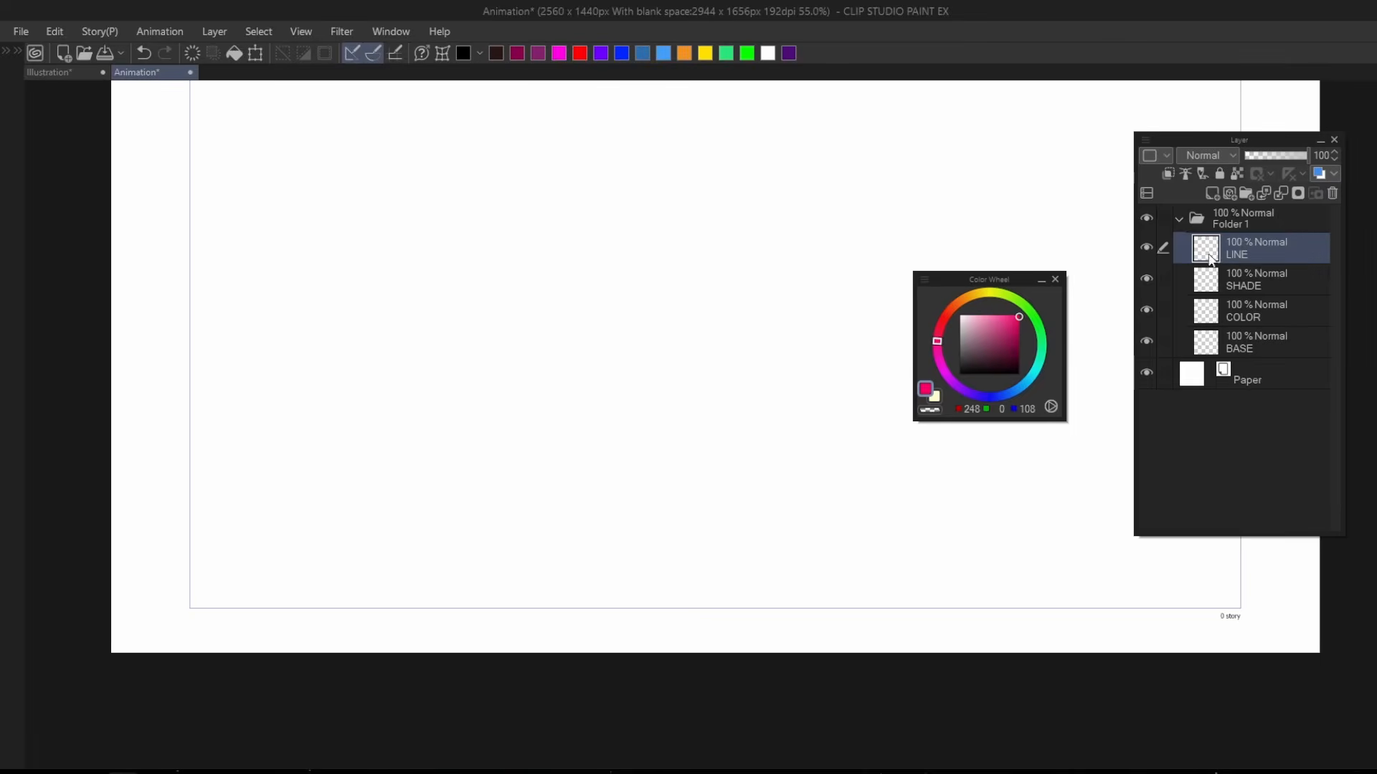
# Draw a closed black oval outline on the LINE layer near the canvas centre, undoing the trial strokes.
pyautogui.click(975, 374)
pyautogui.moveTo(405, 222); pyautogui.dragTo(537, 352)
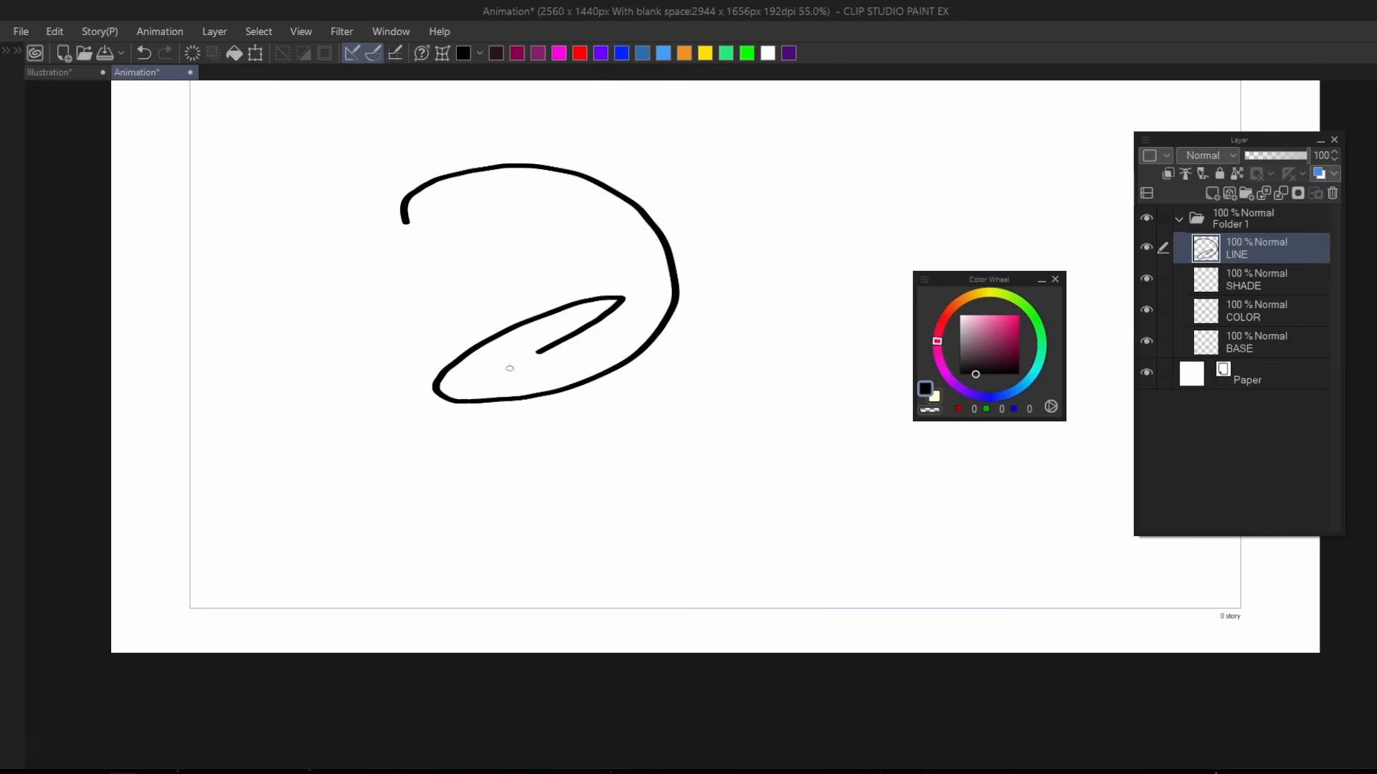
pyautogui.hotkey('ctrl', 'z')
pyautogui.moveTo(315, 210)
pyautogui.mouseDown()
pyautogui.moveTo(286, 299)
pyautogui.moveTo(175, 252)
pyautogui.mouseUp()
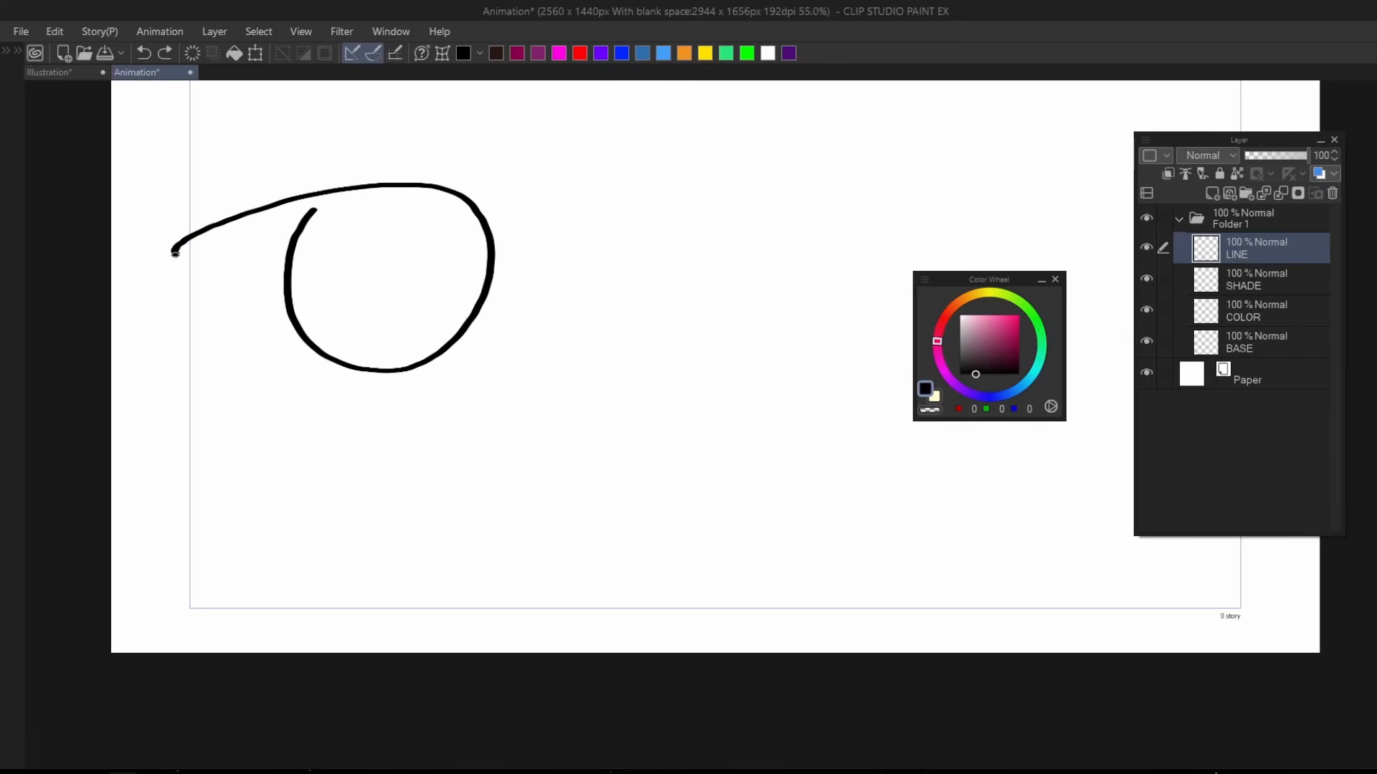
pyautogui.scroll(-1, 608, 296)
pyautogui.hotkey('ctrl', 'z')
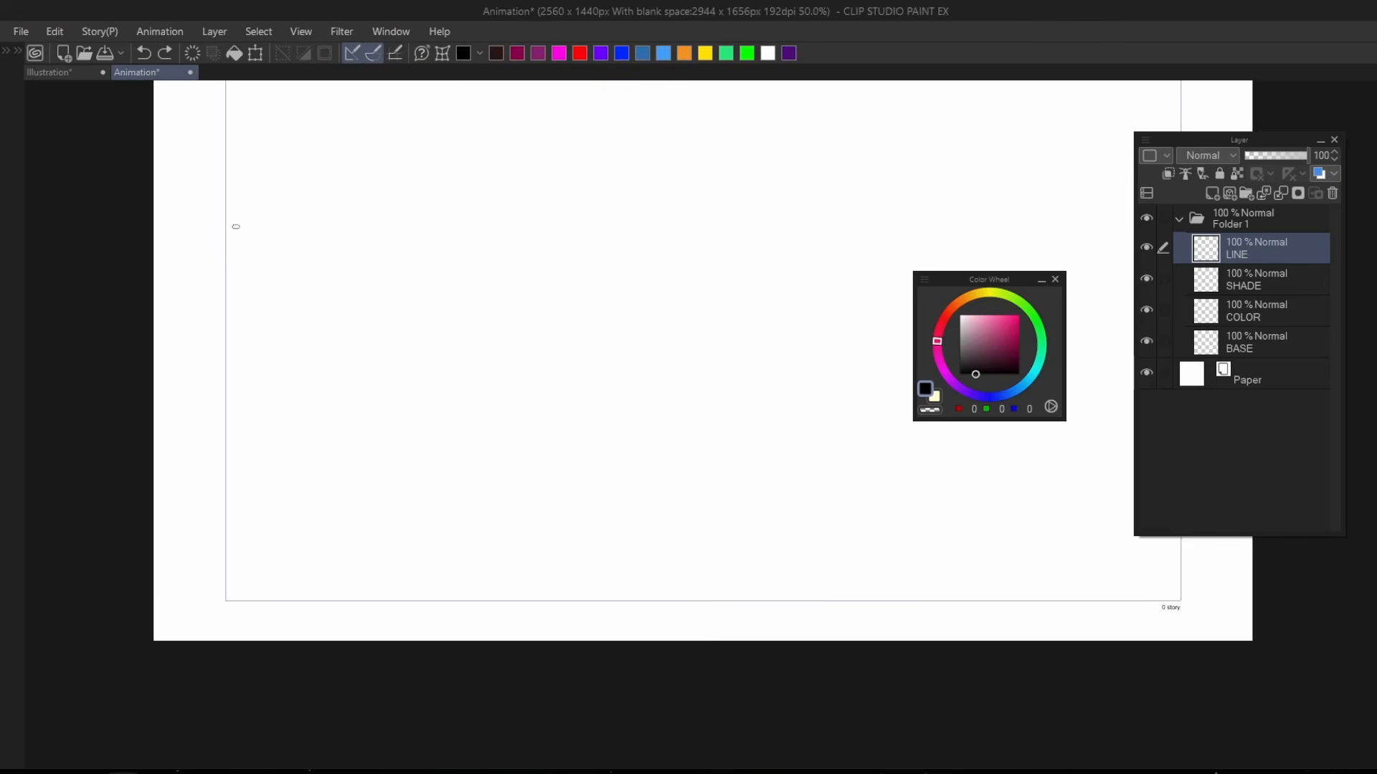
pyautogui.moveTo(621, 288)
pyautogui.mouseDown()
pyautogui.moveTo(648, 427)
pyautogui.moveTo(670, 269)
pyautogui.mouseUp()
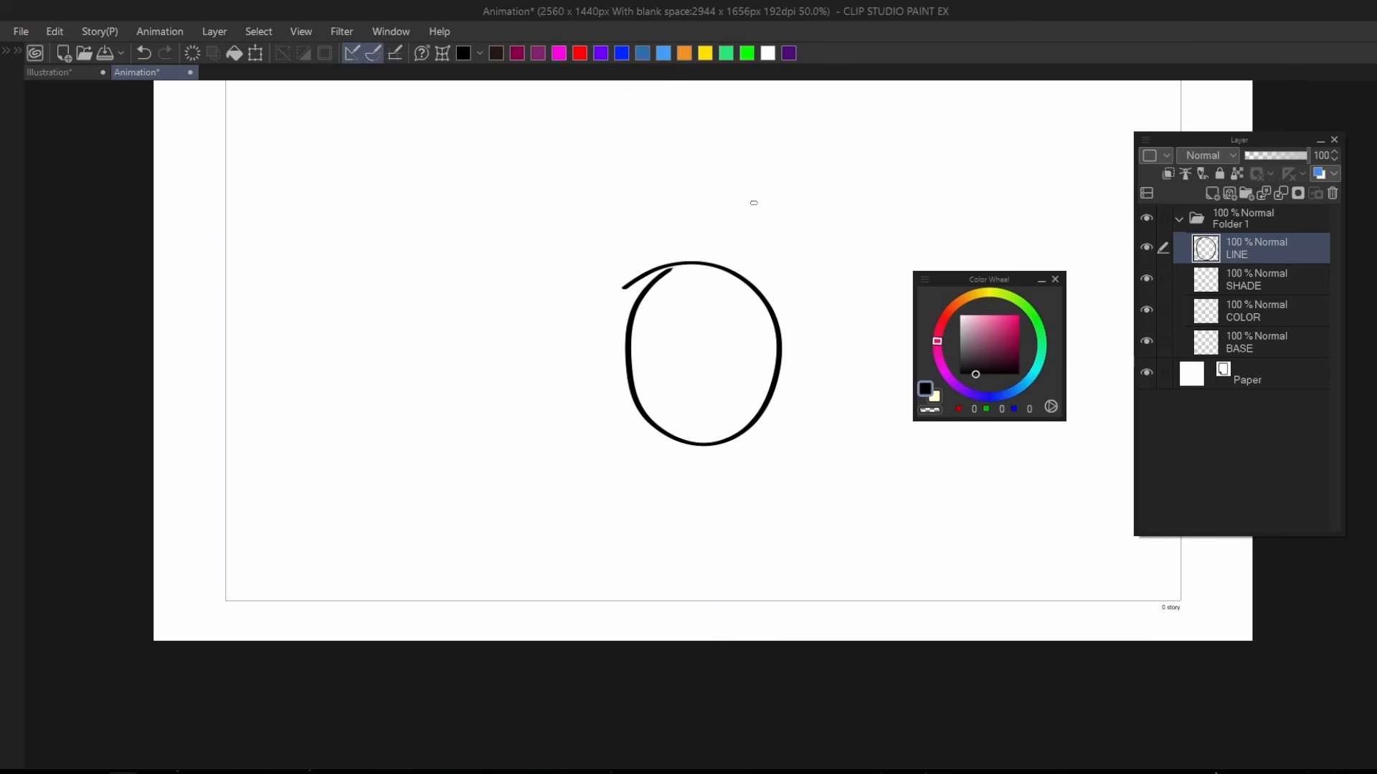
# Fill the oval with hot pink (255, 39, 133) on the BASE layer and light pink (255, 158, 200) on the COLOR layer.
pyautogui.click(1252, 329)
pyautogui.click(1010, 316)
pyautogui.click(733, 319)
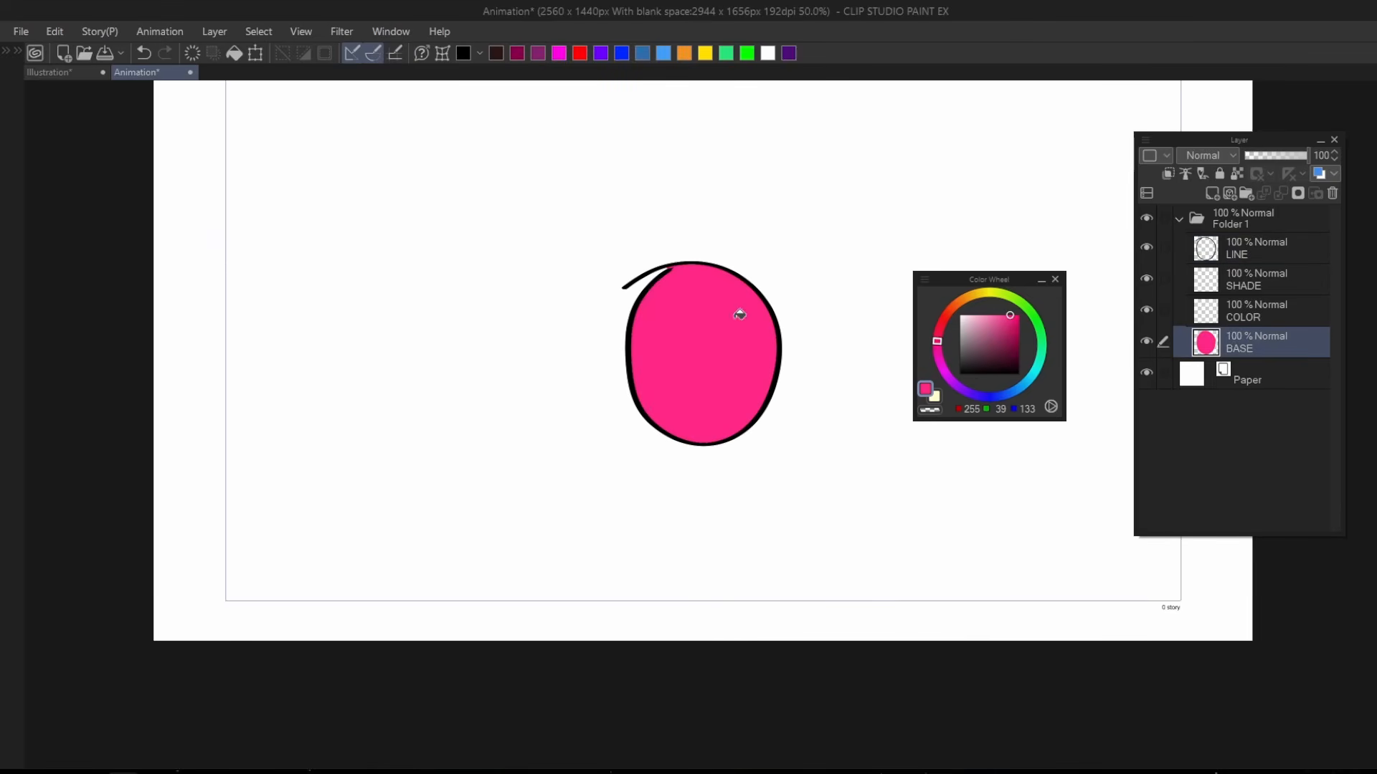
pyautogui.click(1218, 305)
pyautogui.click(982, 315)
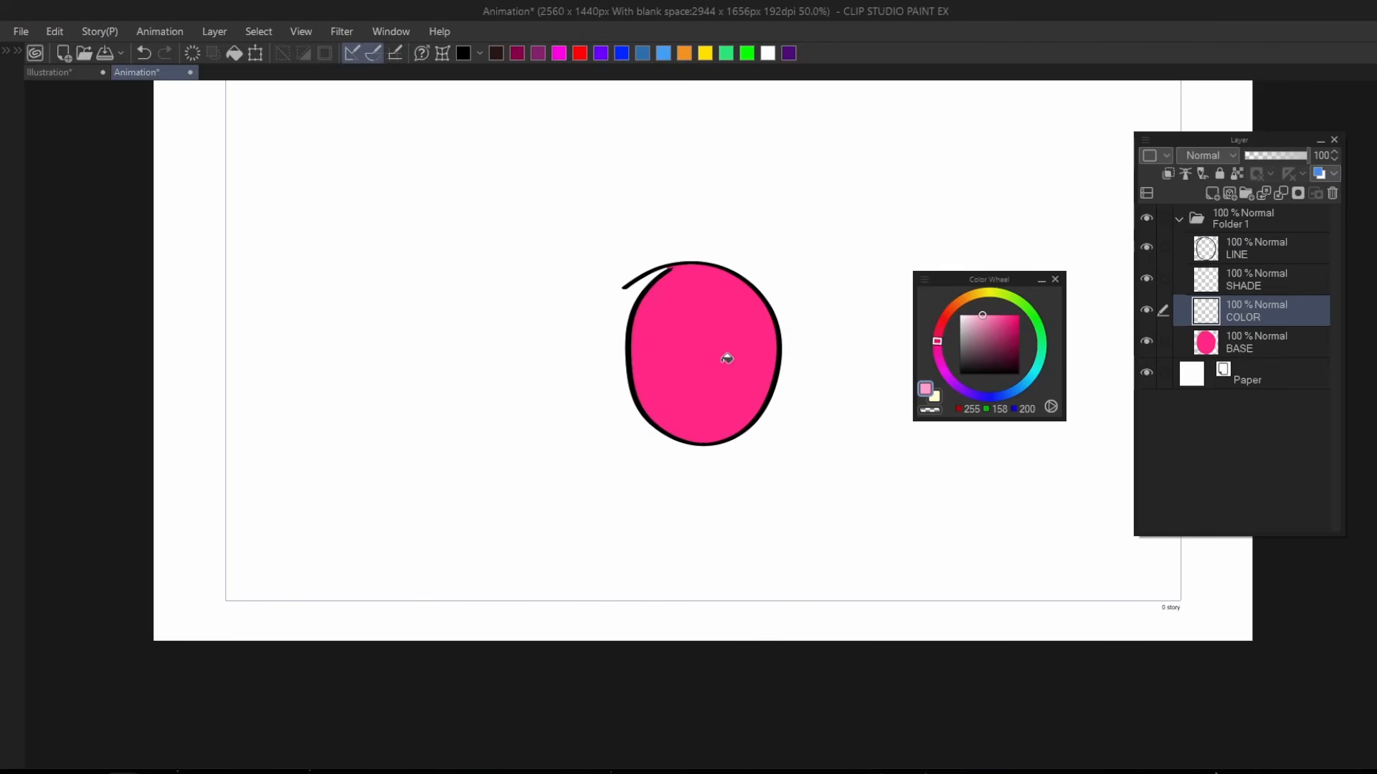
pyautogui.click(727, 355)
# Clip the SHADE layer to the layer below and shade the oval's lower-right side in purple (213, 27, 255).
pyautogui.click(1252, 278)
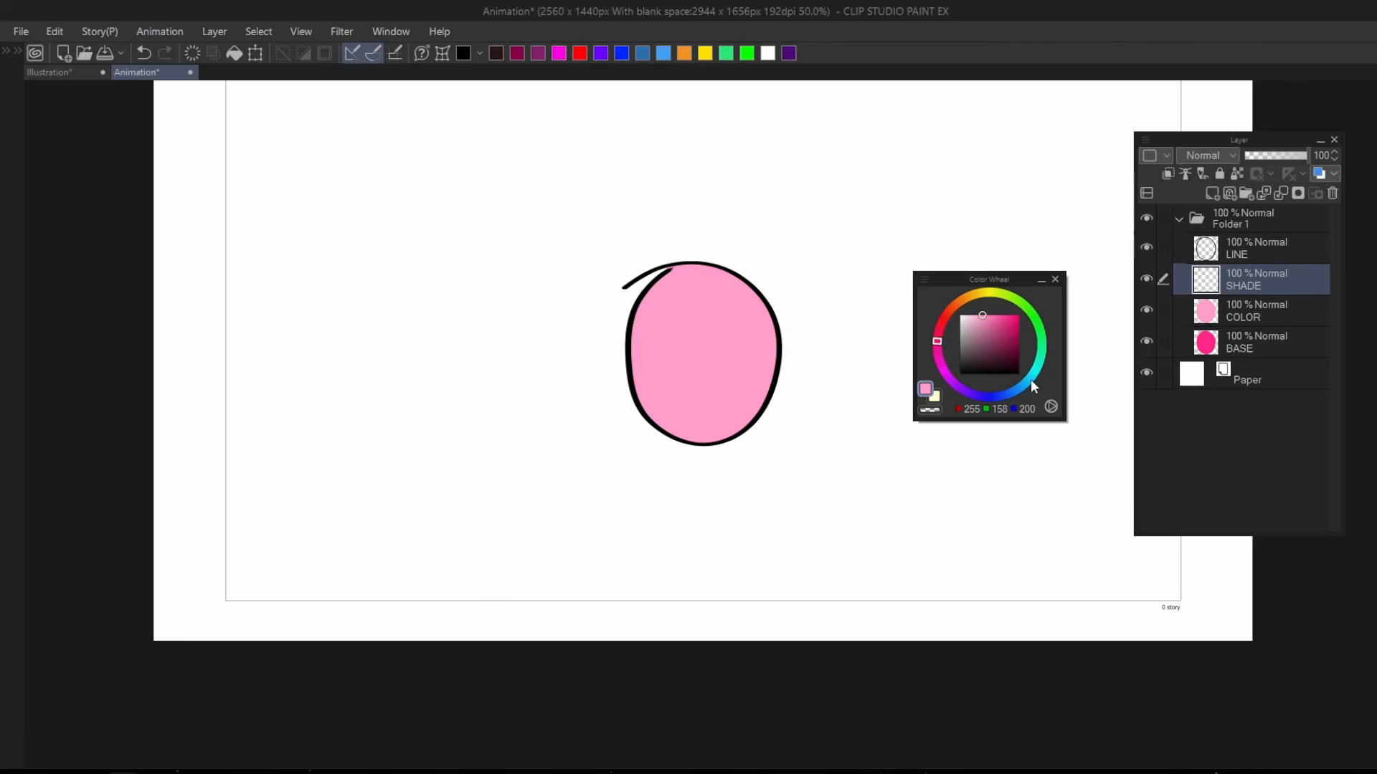
pyautogui.click(1023, 385)
pyautogui.click(950, 378)
pyautogui.click(1013, 314)
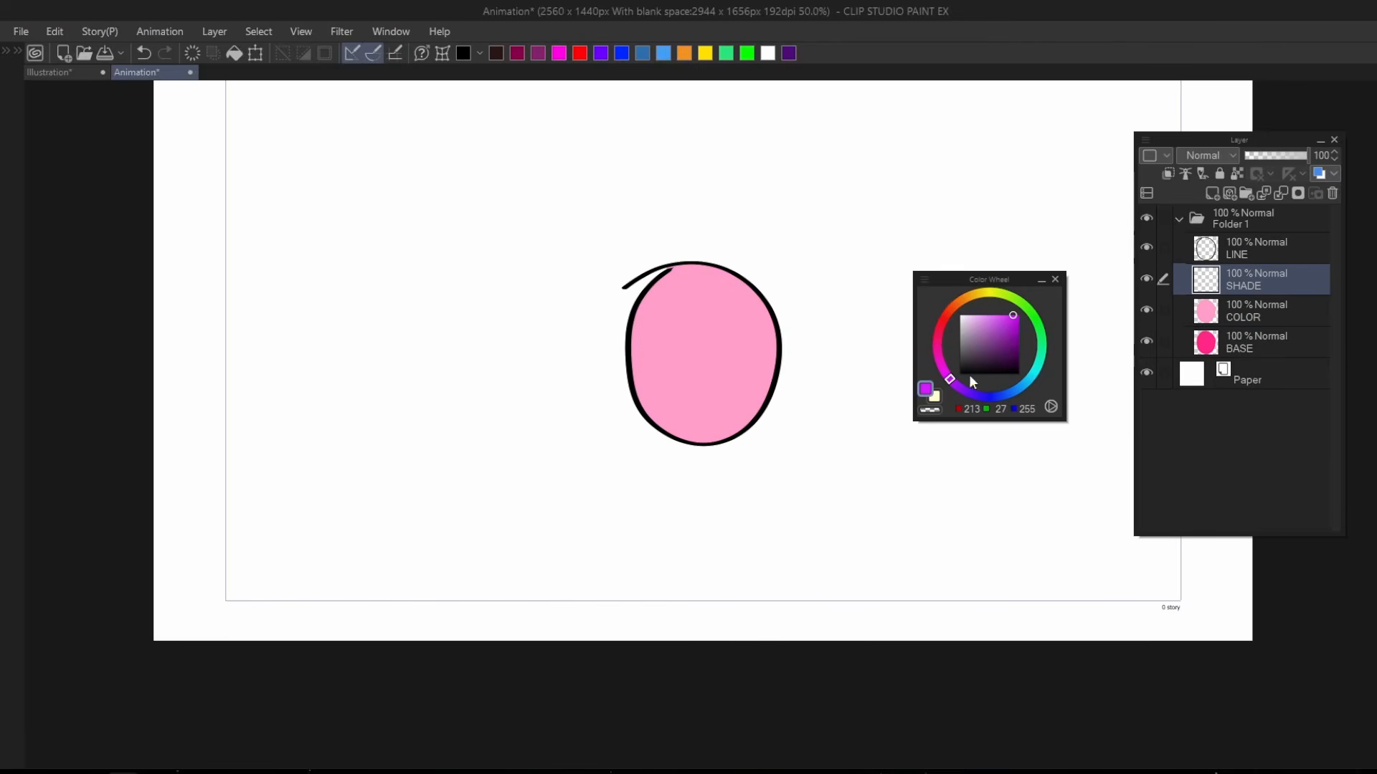
pyautogui.click(1167, 174)
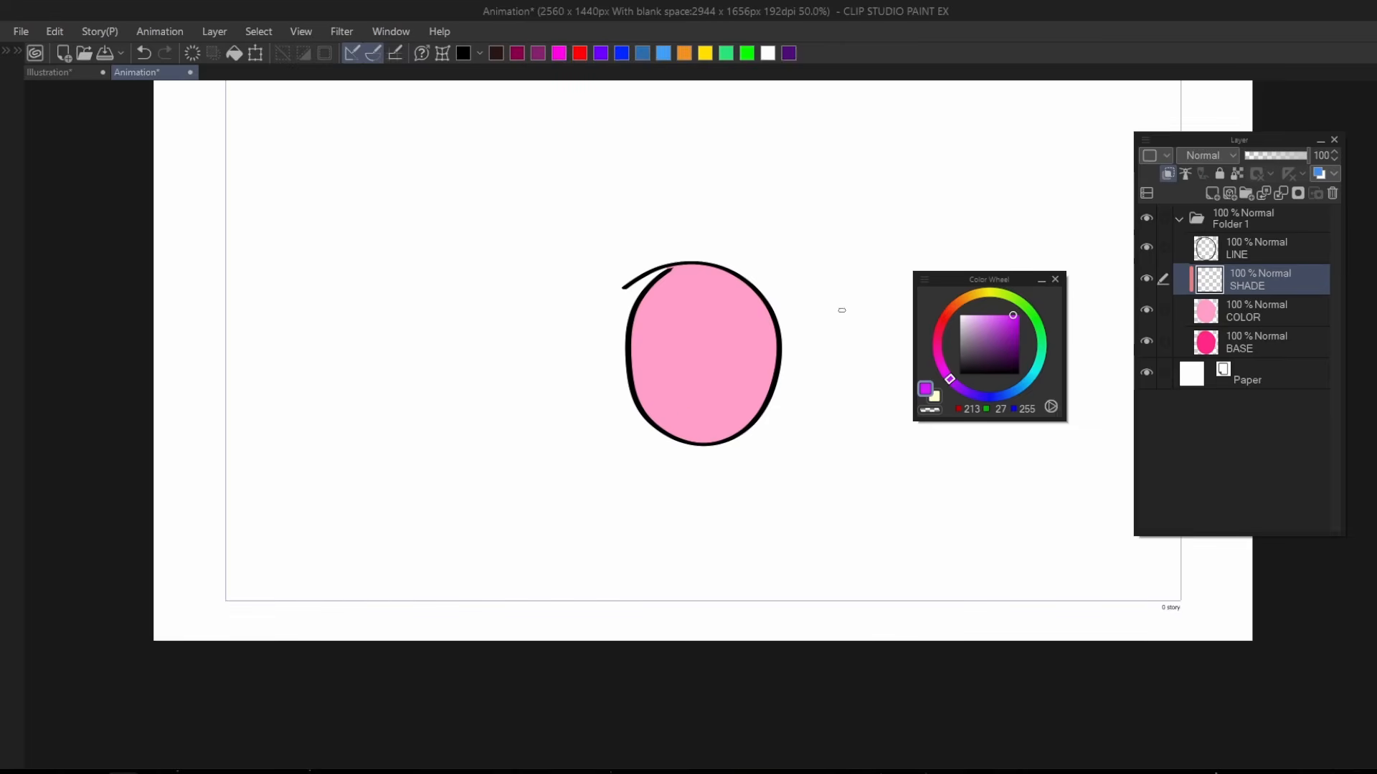
pyautogui.moveTo(758, 296)
pyautogui.mouseDown()
pyautogui.moveTo(680, 428)
pyautogui.moveTo(750, 442)
pyautogui.mouseUp()
pyautogui.hotkey('ctrl', 'z')
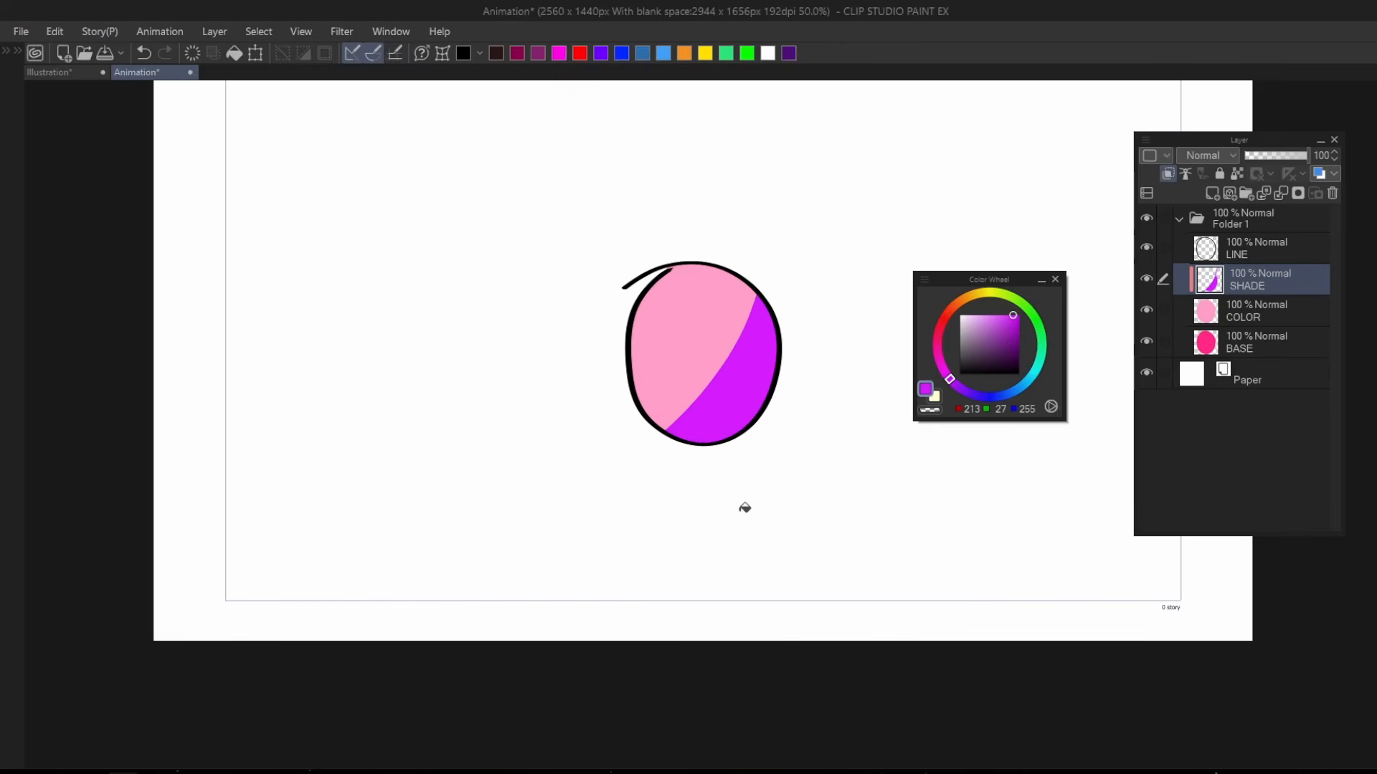
pyautogui.moveTo(689, 410); pyautogui.dragTo(558, 451)
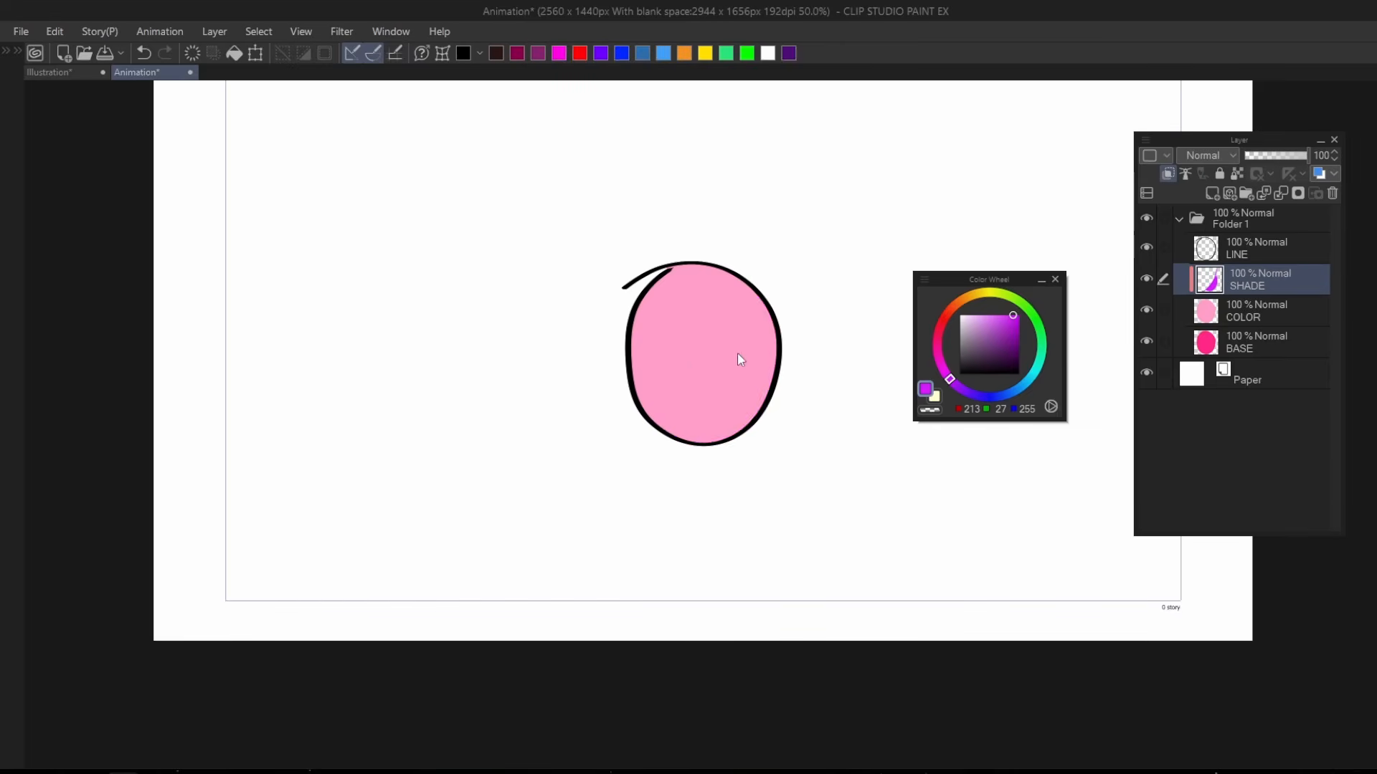
pyautogui.moveTo(737, 351); pyautogui.dragTo(668, 468)
pyautogui.hotkey('ctrl', 'z')
pyautogui.hotkey('ctrl', 'z')
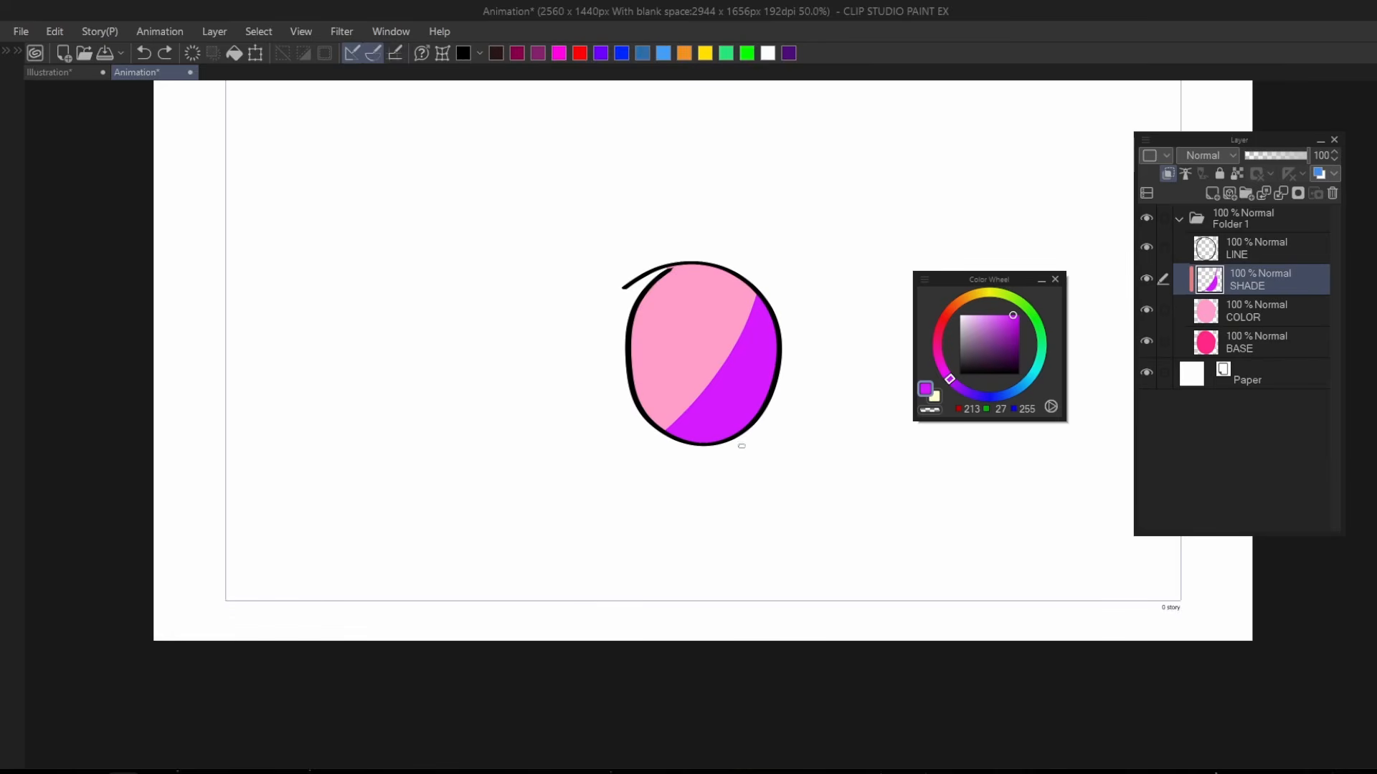
# Select the folder holding the four layers and show the timeline.
pyautogui.click(1252, 227)
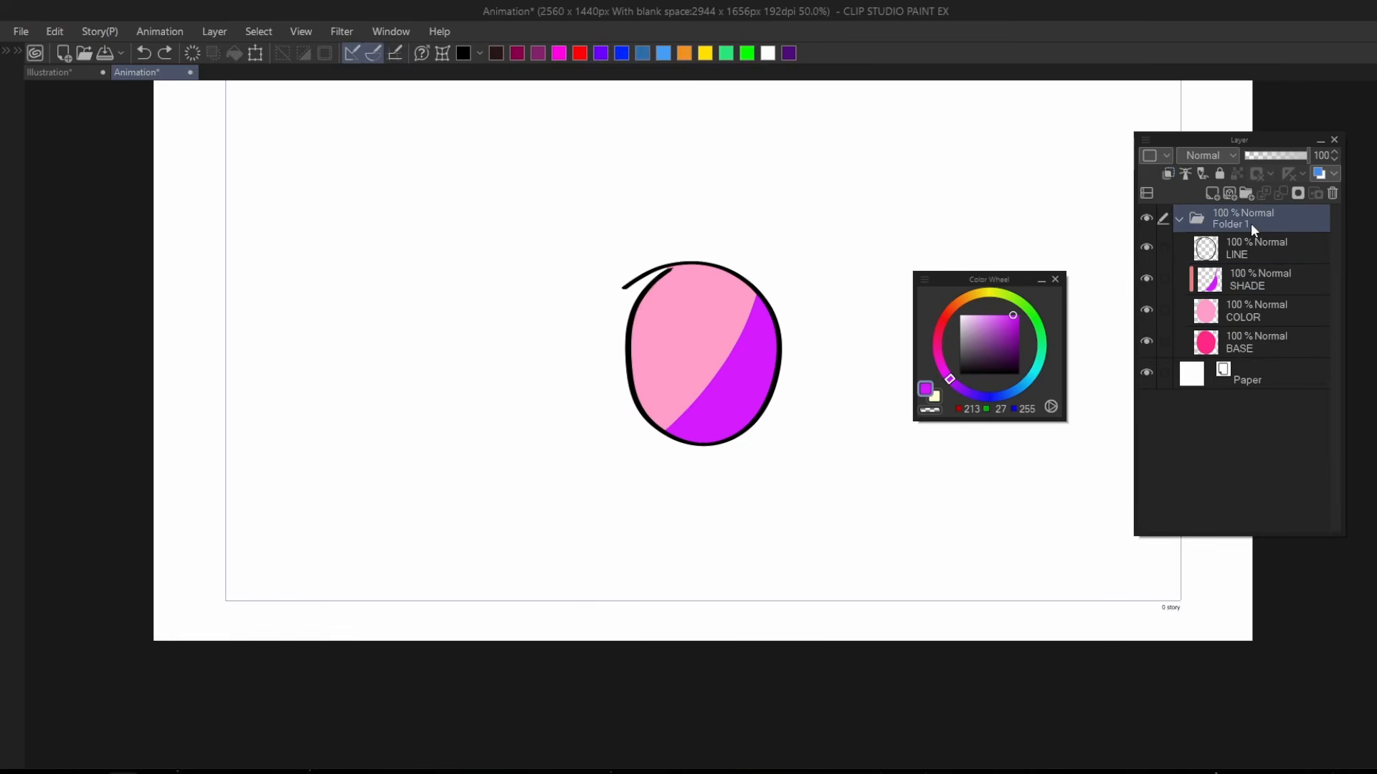
pyautogui.press('t')
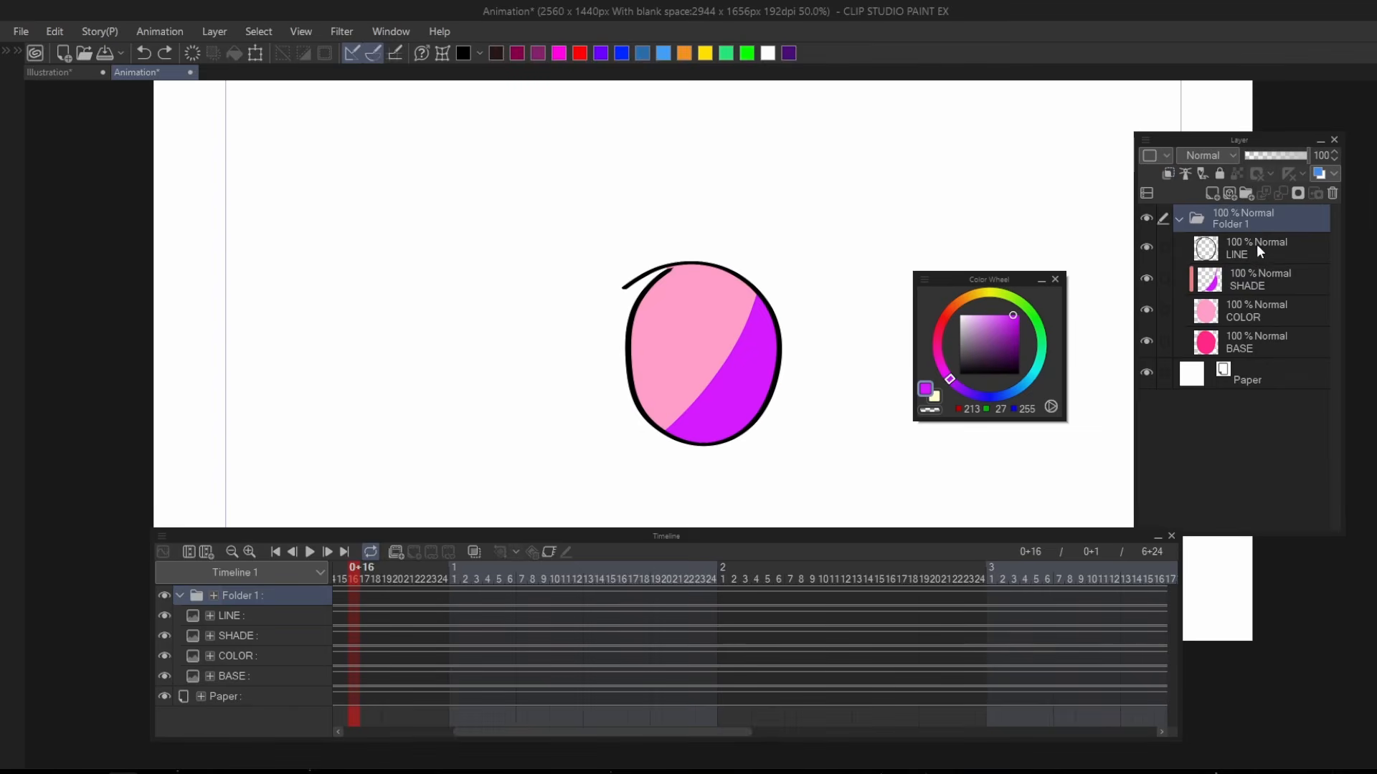
# Group the LINE, SHADE, COLOR and BASE layers into a nested folder and rename it 1.
pyautogui.click(1256, 244)
pyautogui.keyDown('shift'); pyautogui.click(1257, 337); pyautogui.keyUp('shift')
pyautogui.hotkey('ctrl', 'g')
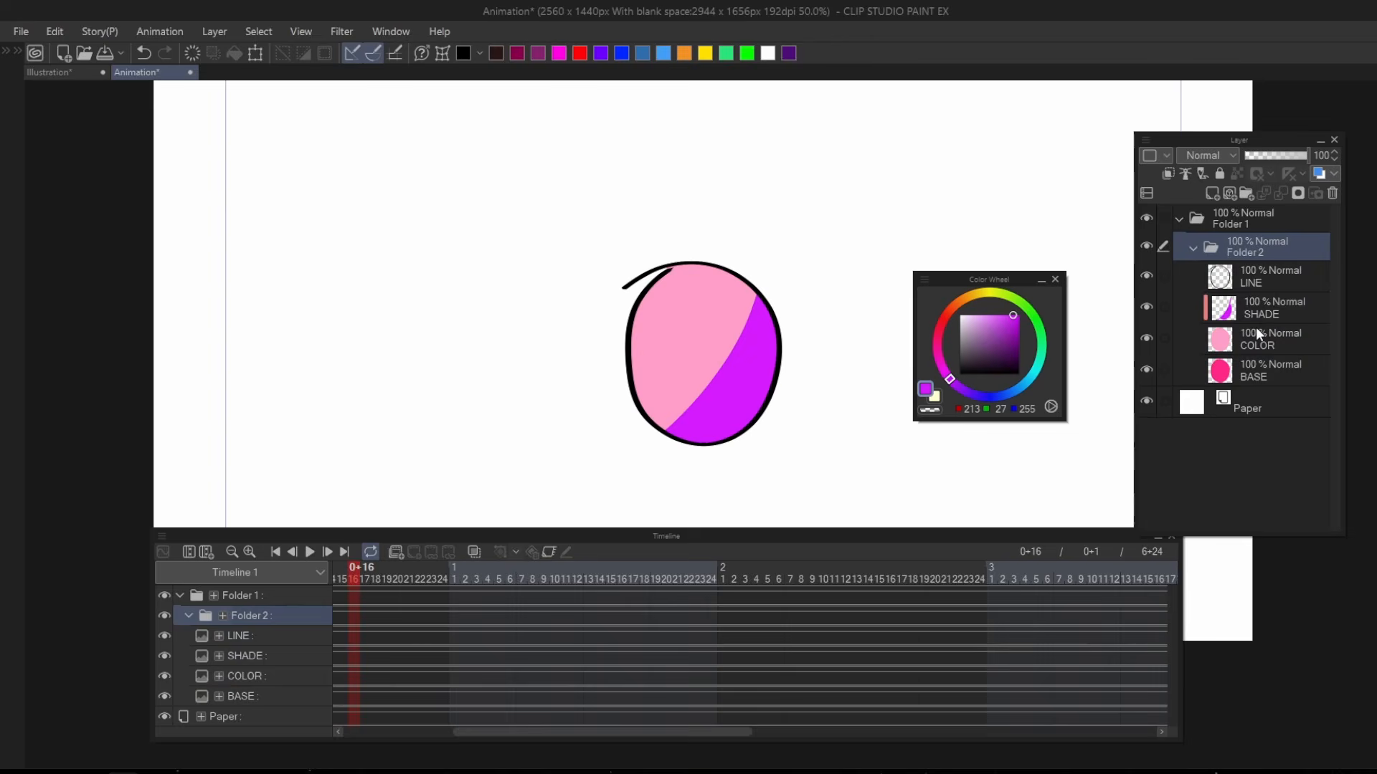
pyautogui.moveTo(1257, 256); pyautogui.dragTo(1240, 230)
pyautogui.doubleClick(1255, 245)
pyautogui.write('1')
pyautogui.press('Return')
# Create a new animation folder, move folder 1 with its four layers into it, and delete the emptied Folder 1.
pyautogui.click(1244, 226)
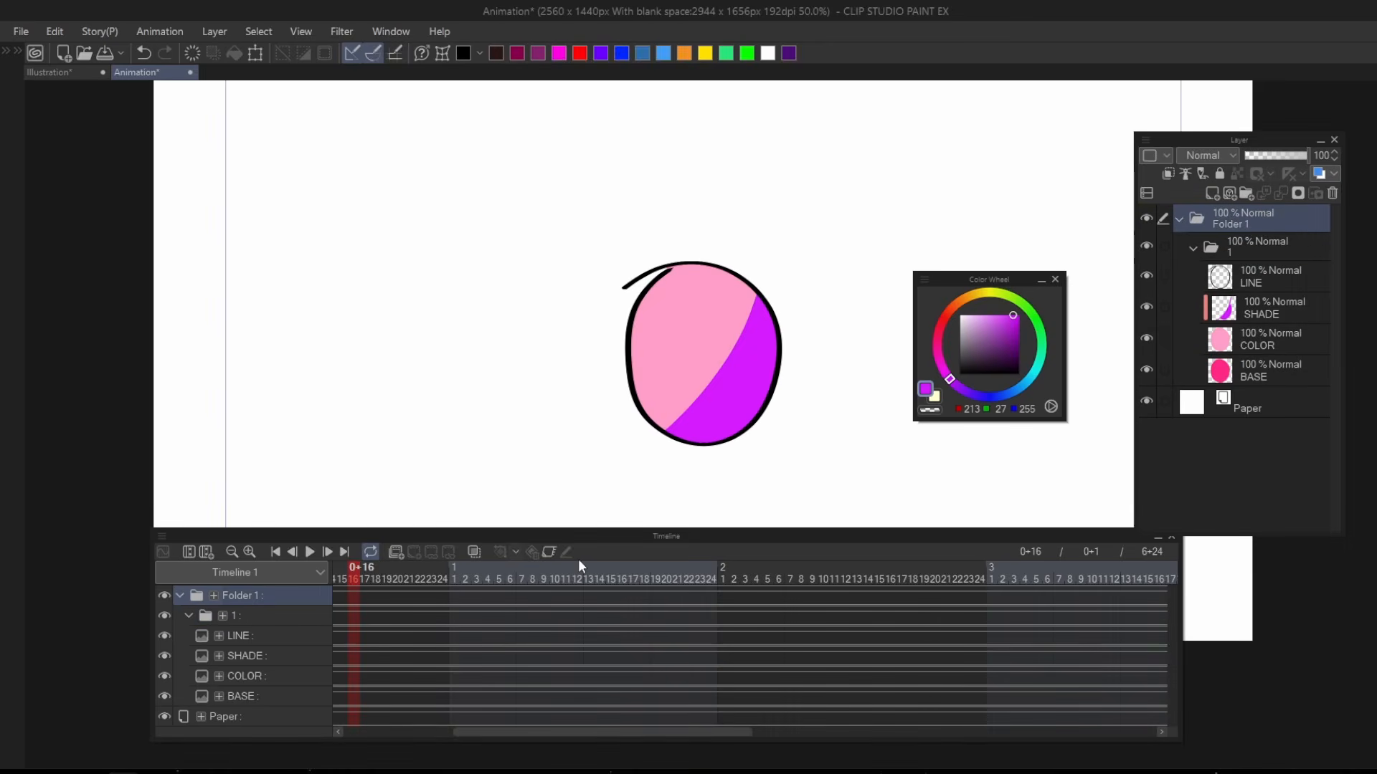
pyautogui.click(396, 551)
pyautogui.moveTo(1263, 252); pyautogui.dragTo(1259, 220)
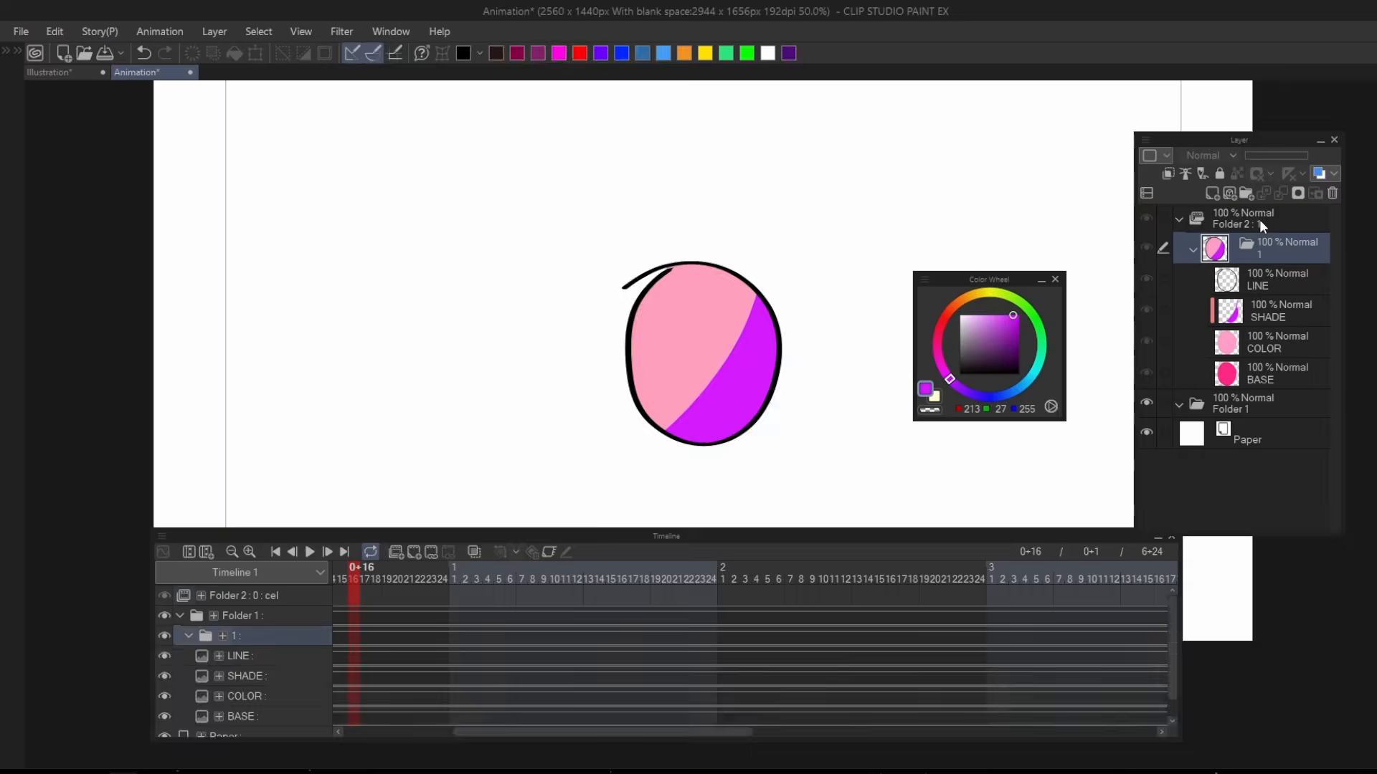
pyautogui.click(1256, 402)
pyautogui.click(1334, 193)
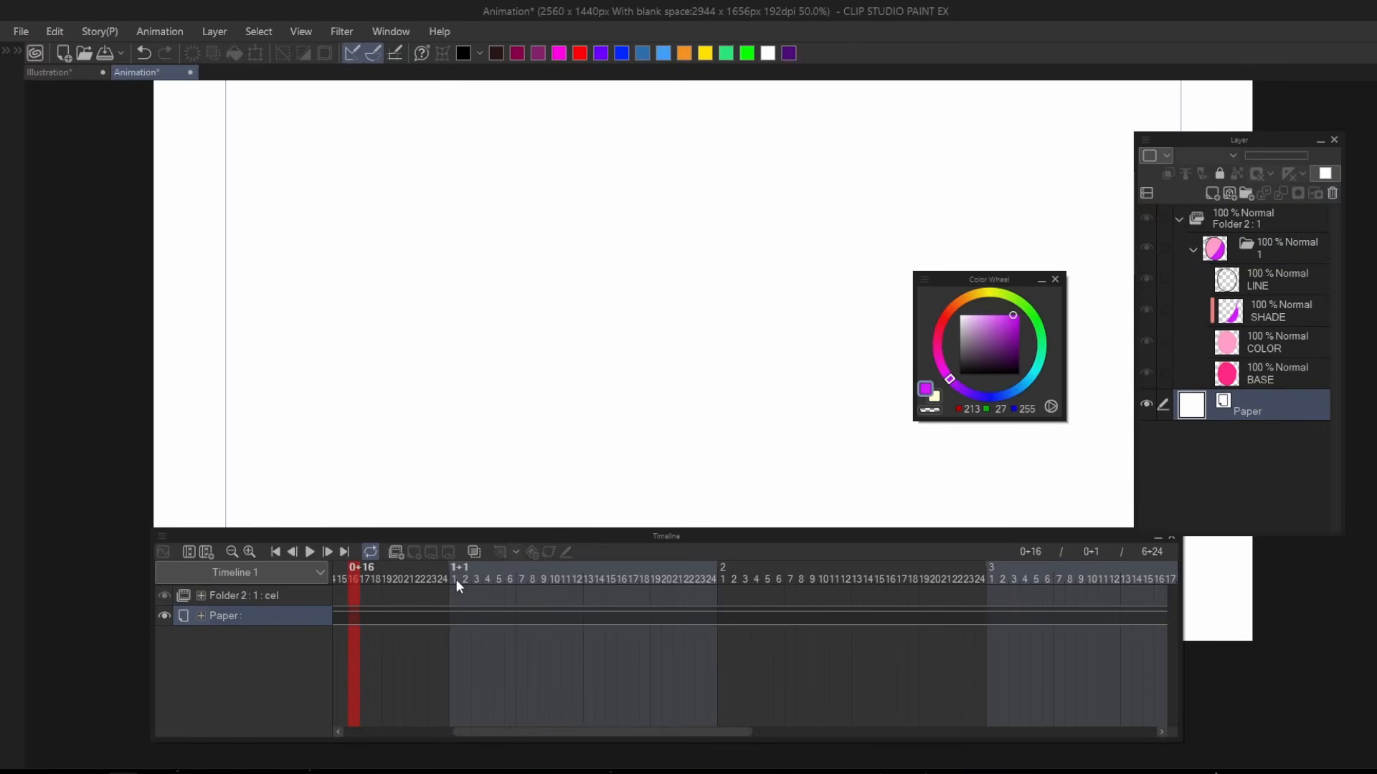
# Assign cel 1 to the first frame of the animation folder's track.
pyautogui.moveTo(359, 579); pyautogui.dragTo(101, 629)
pyautogui.rightClick(487, 600)
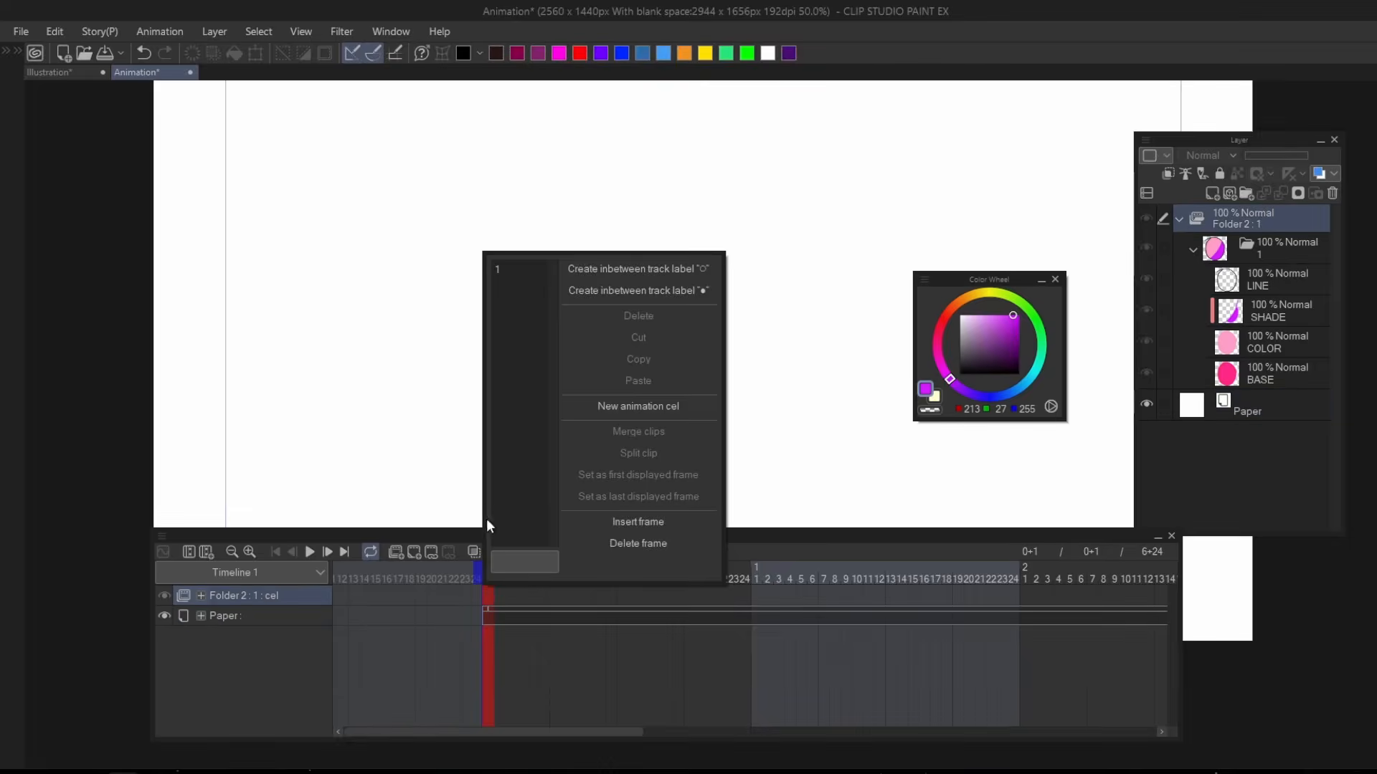
pyautogui.click(502, 269)
# Add new animation cels 2 to 6 on the animation folder's track, starting at frame 6.
pyautogui.click(543, 574)
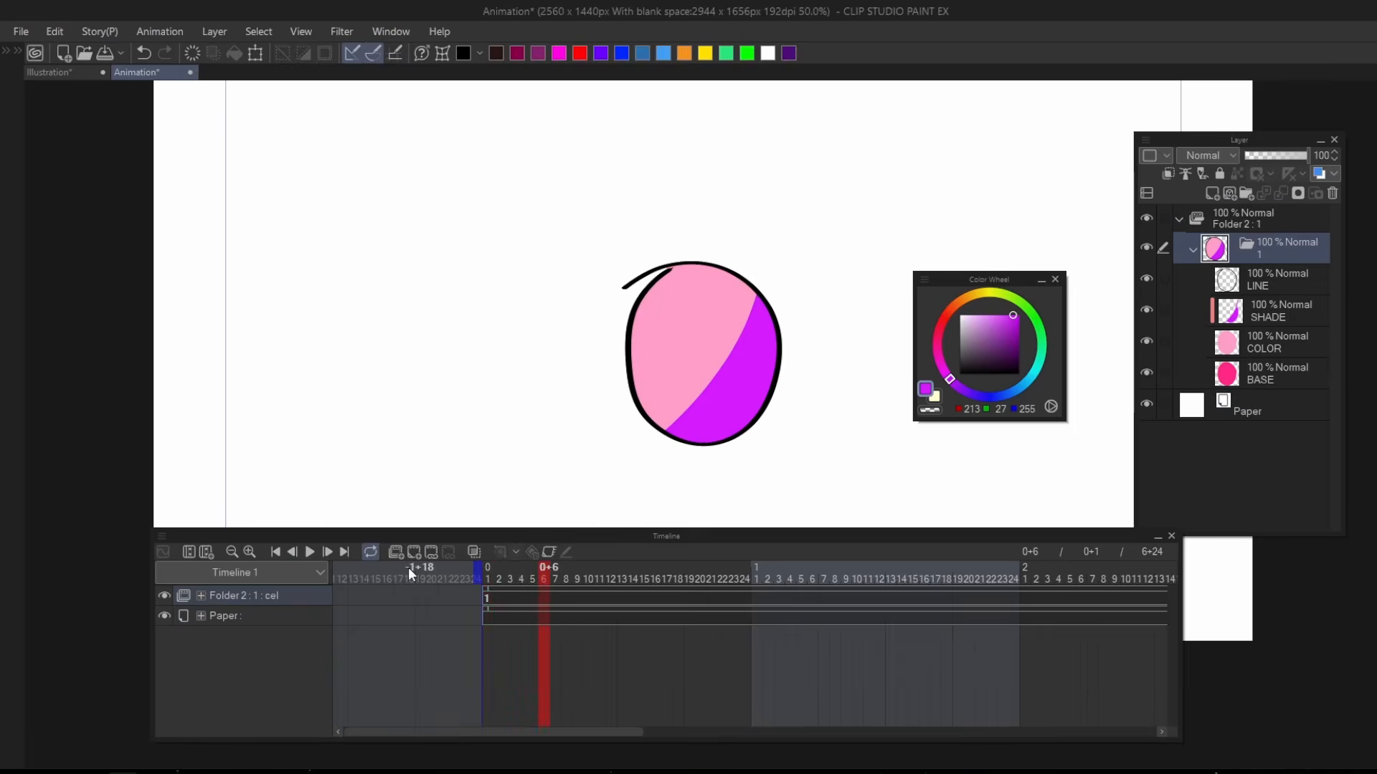
pyautogui.click(415, 552)
pyautogui.click(430, 551)
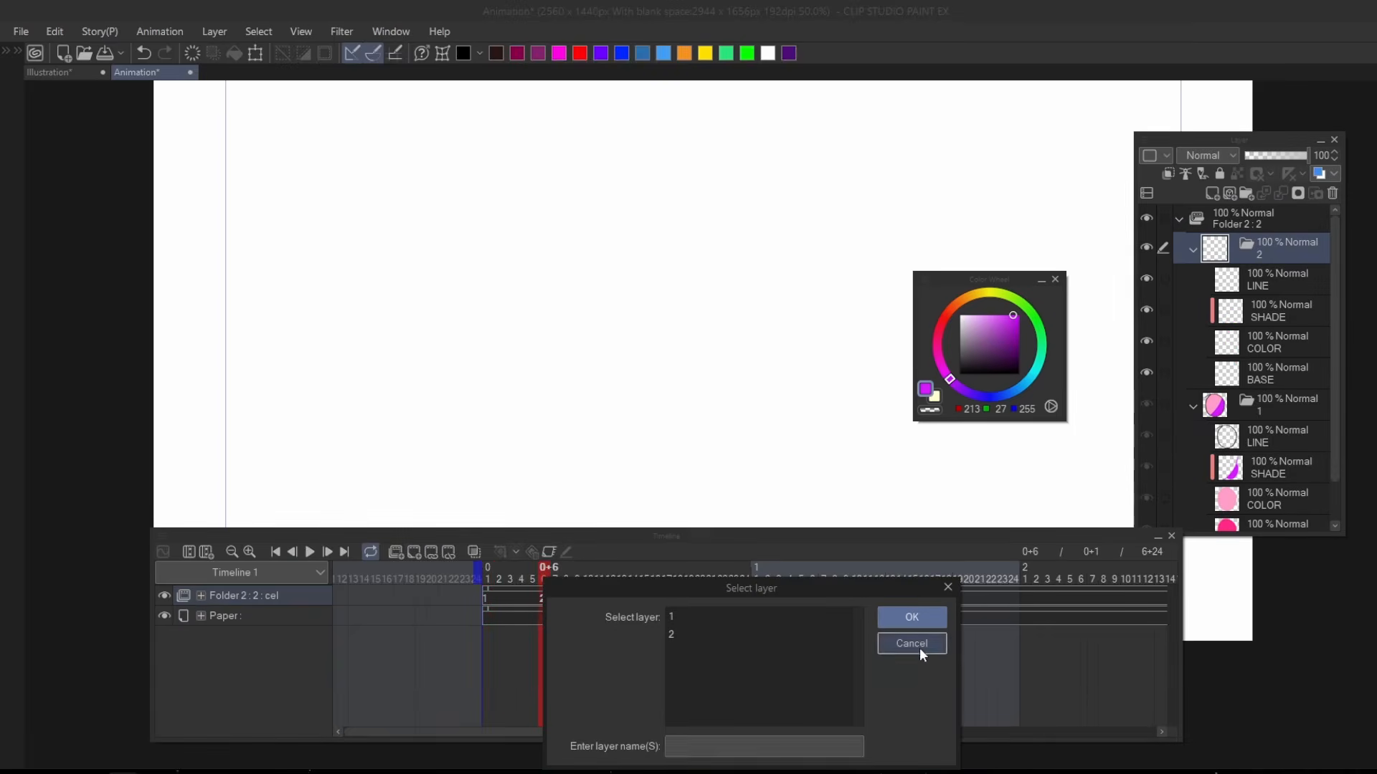
pyautogui.click(919, 649)
pyautogui.click(418, 552)
pyautogui.click(418, 552)
pyautogui.click(418, 553)
pyautogui.click(418, 552)
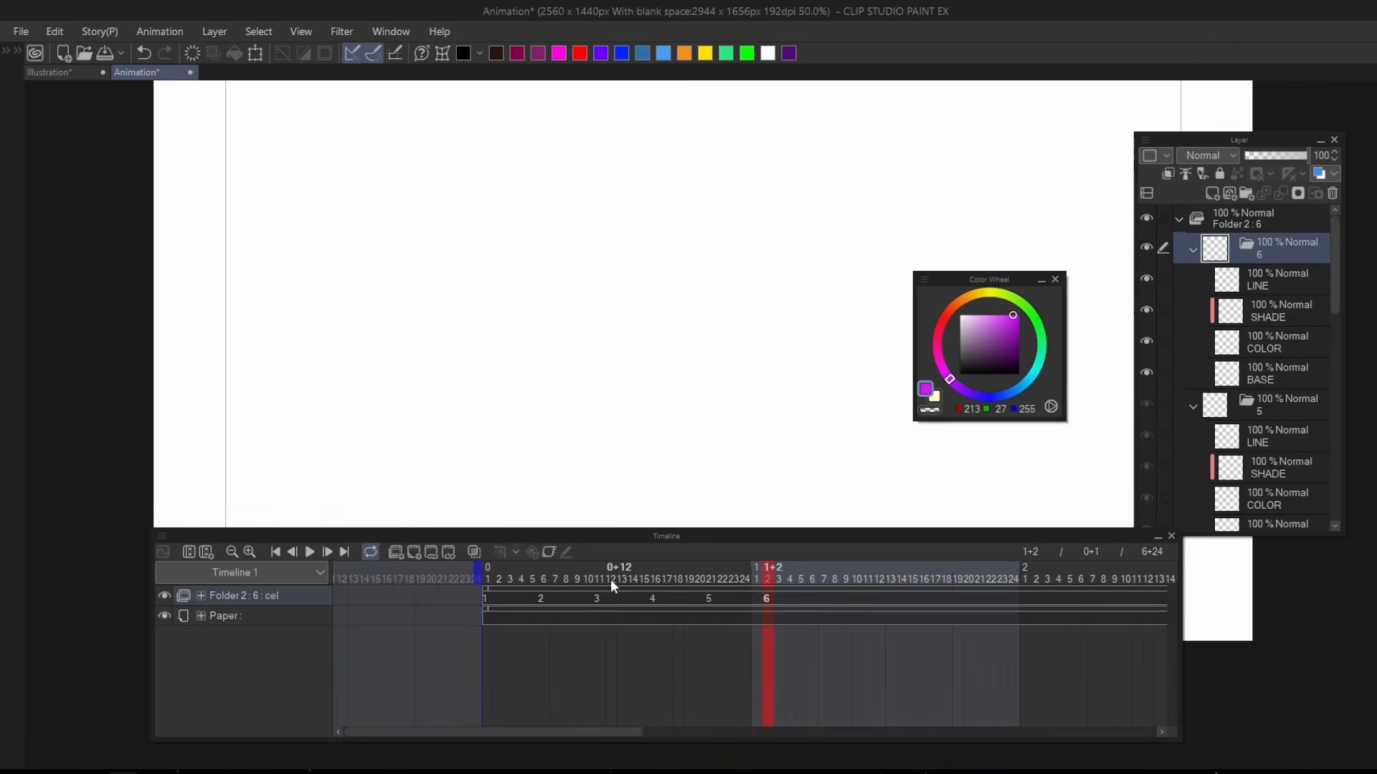
# Examine the layers inside each cel, compare them with the layer stack sketch in the Illustration document, and select cel 6's LINE to BASE layers.
pyautogui.click(756, 574)
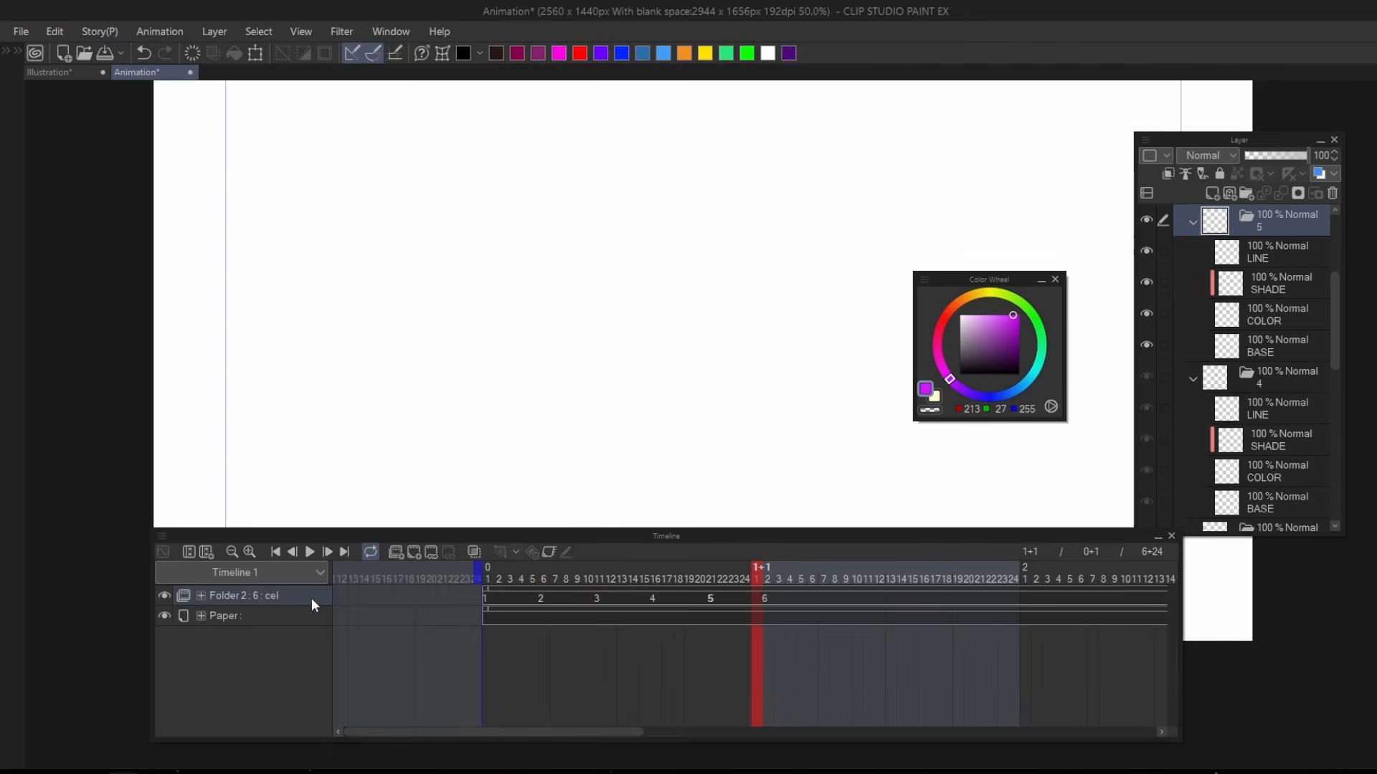
pyautogui.scroll(-6, 1227, 362)
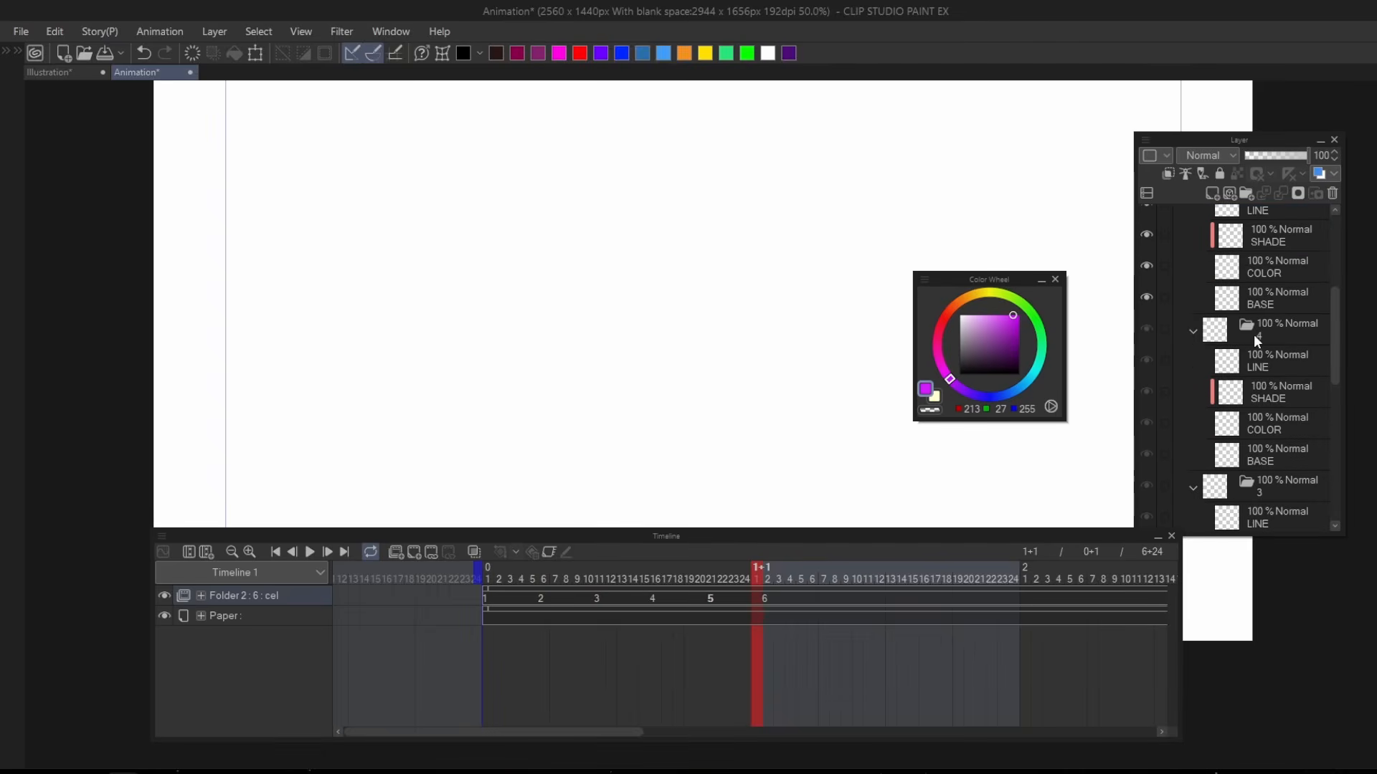
pyautogui.scroll(5, 1228, 363)
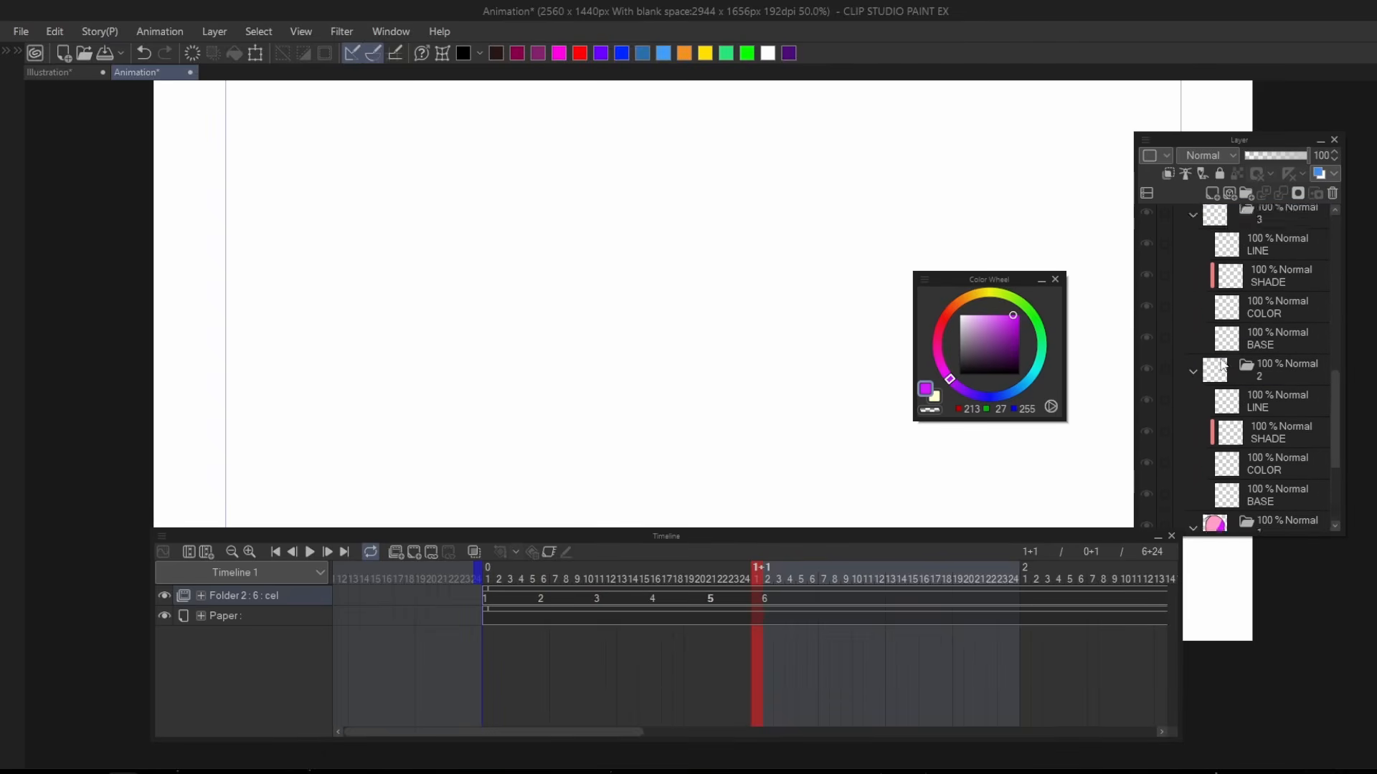
pyautogui.scroll(4, 1240, 359)
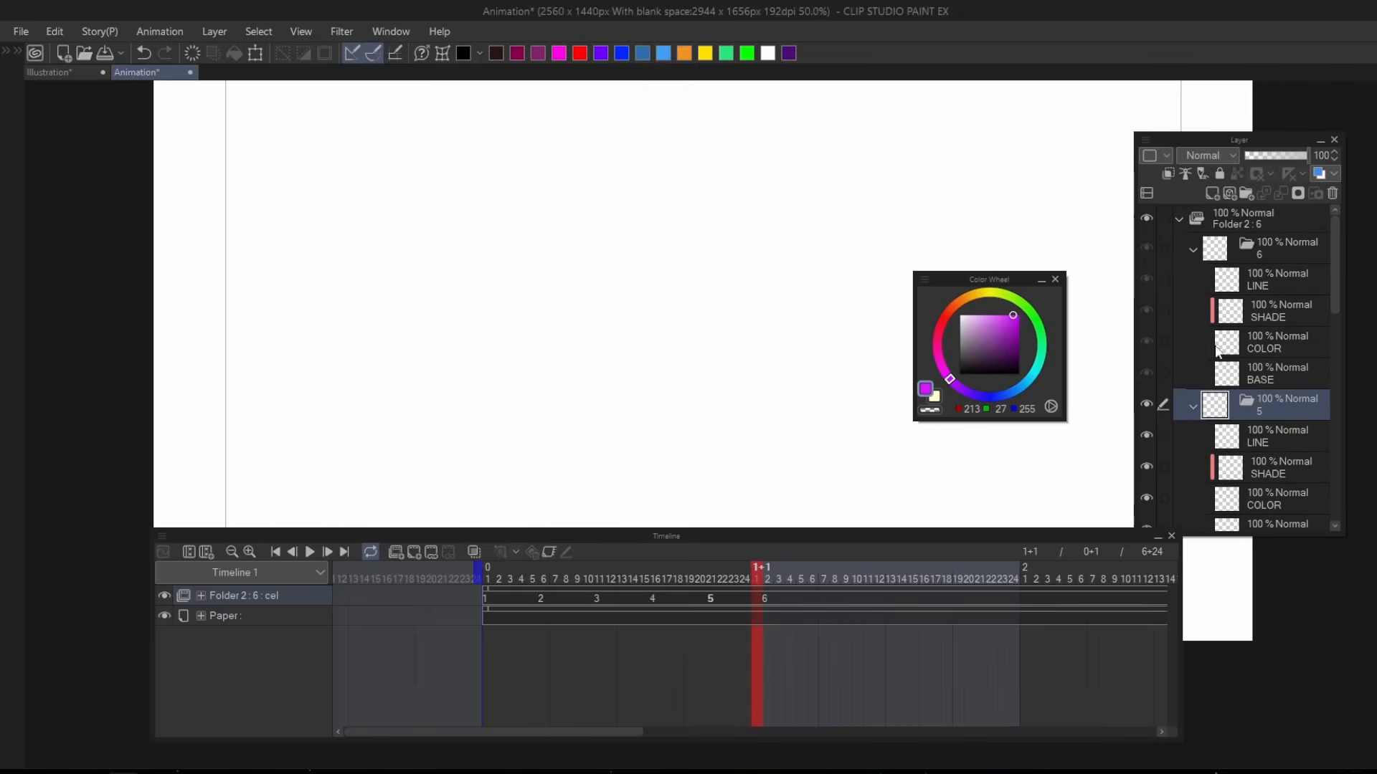
pyautogui.click(38, 74)
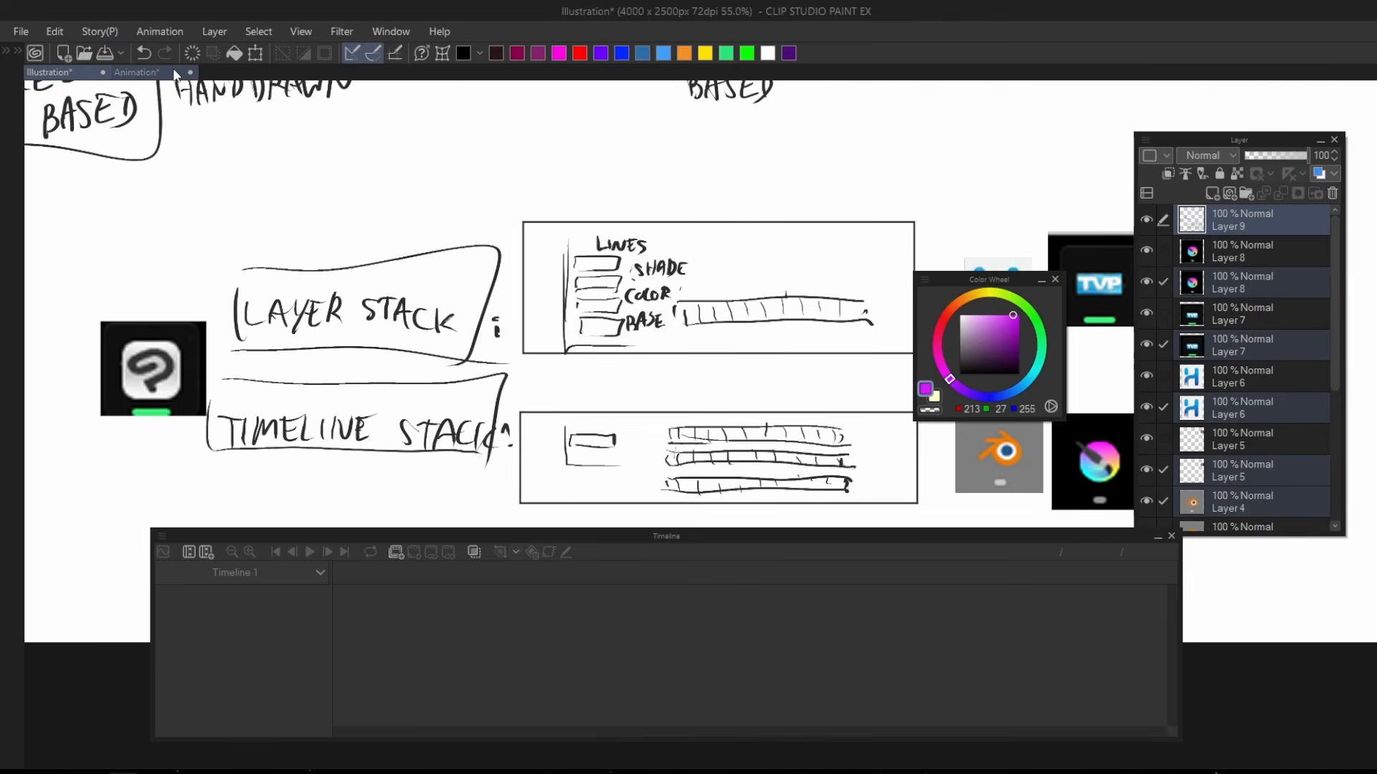
pyautogui.click(176, 75)
pyautogui.click(1262, 280)
pyautogui.keyDown('shift'); pyautogui.click(1272, 373); pyautogui.keyUp('shift')
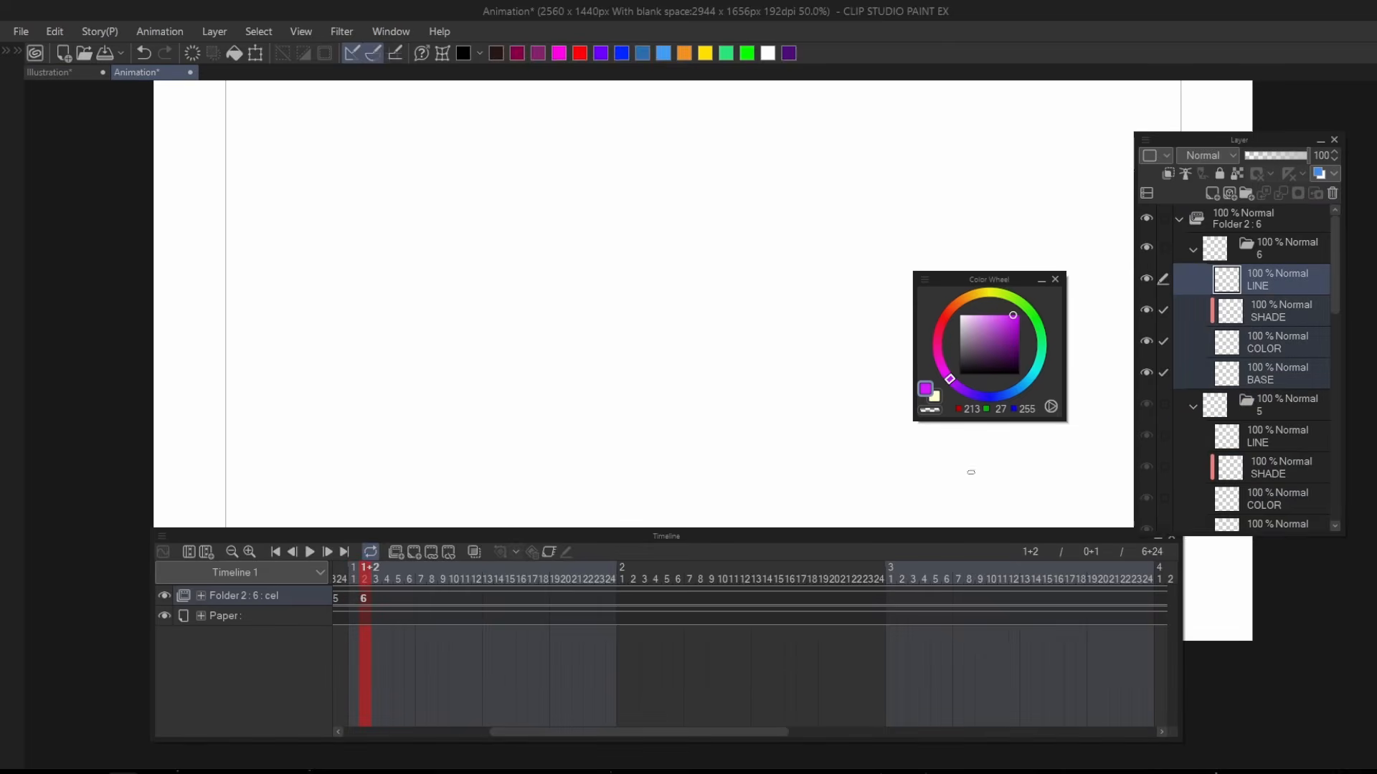
# Go to the first frame and add four new animation folders above the one with the drawn cels.
pyautogui.moveTo(379, 578); pyautogui.dragTo(174, 585)
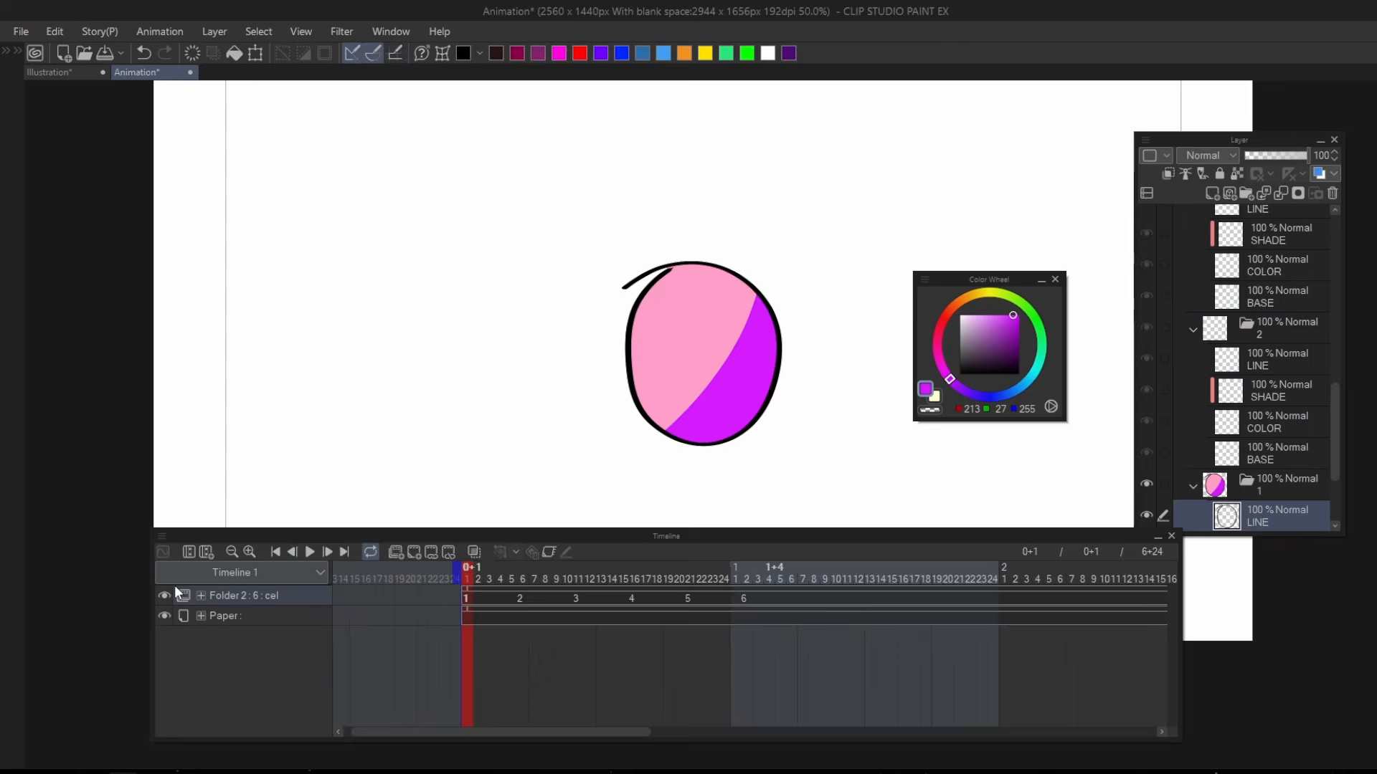
pyautogui.click(395, 553)
pyautogui.click(397, 551)
pyautogui.click(397, 551)
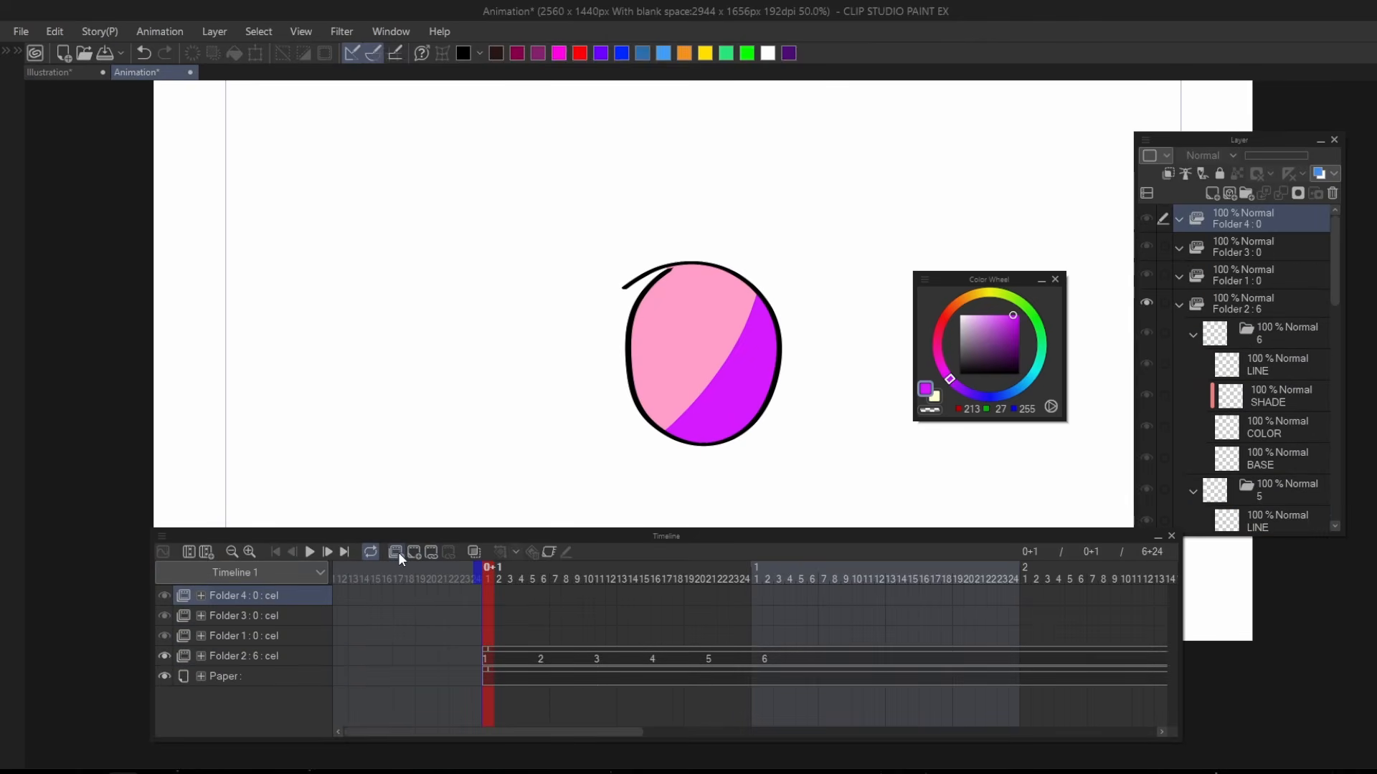
pyautogui.click(397, 552)
# Add a new cel at frame 1 in Folder 1, the empty animation folder directly above the drawn one.
pyautogui.keyDown('shift'); pyautogui.click(234, 656); pyautogui.keyUp('shift')
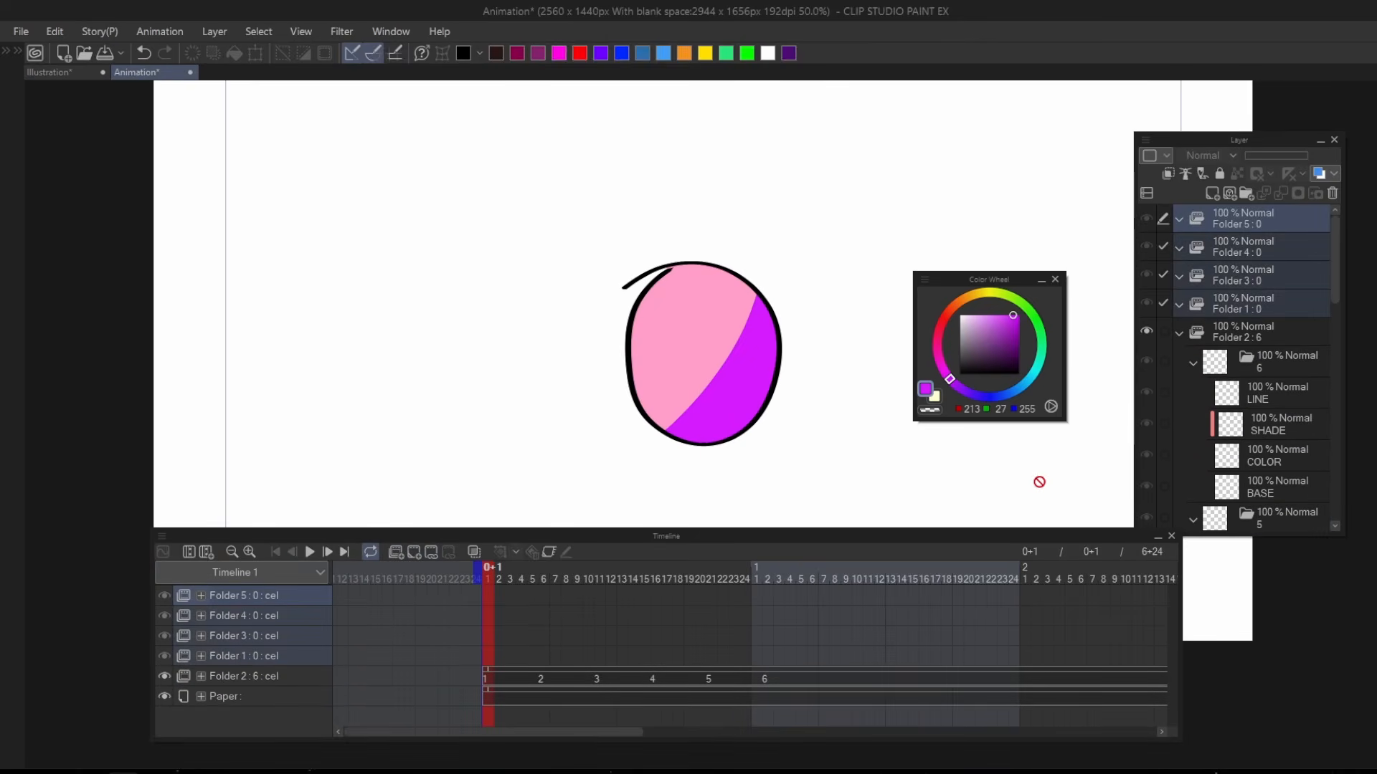
pyautogui.click(1238, 302)
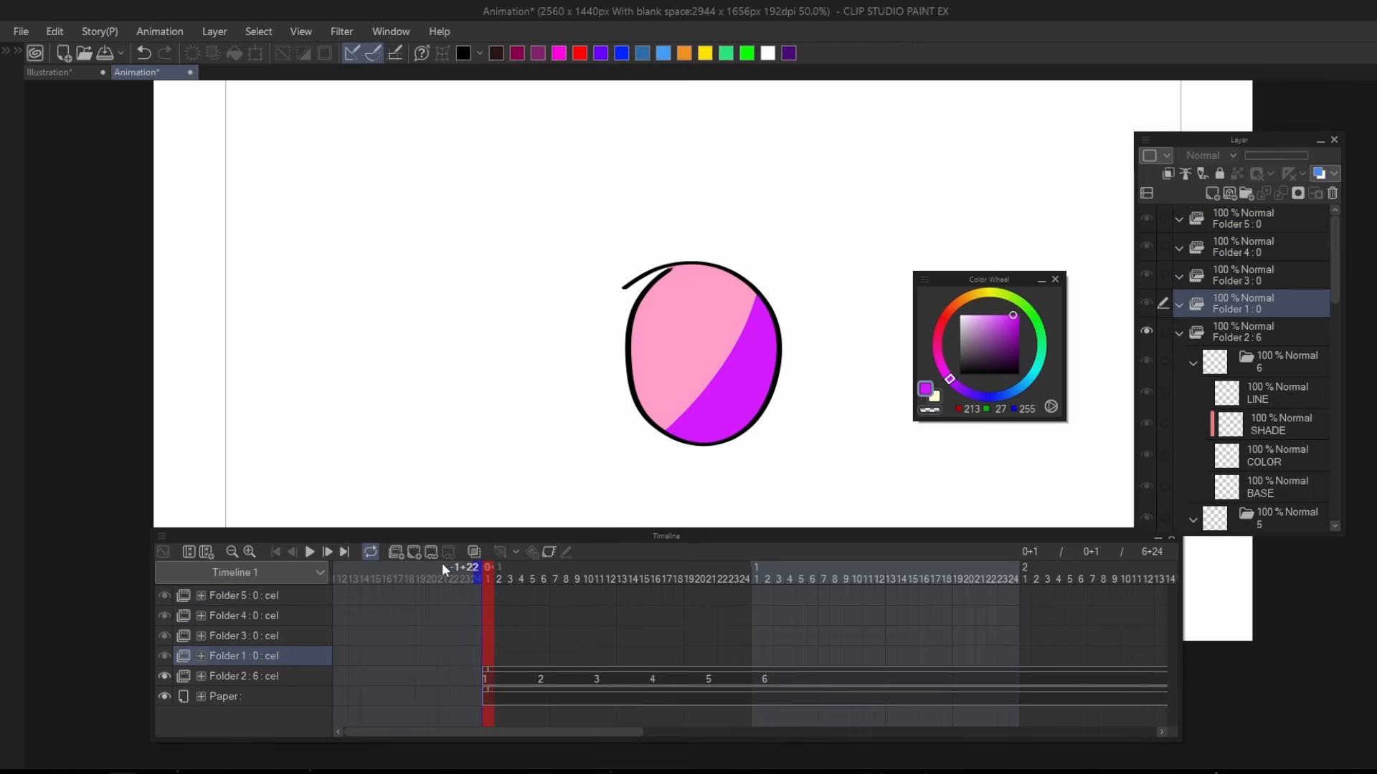
pyautogui.click(410, 553)
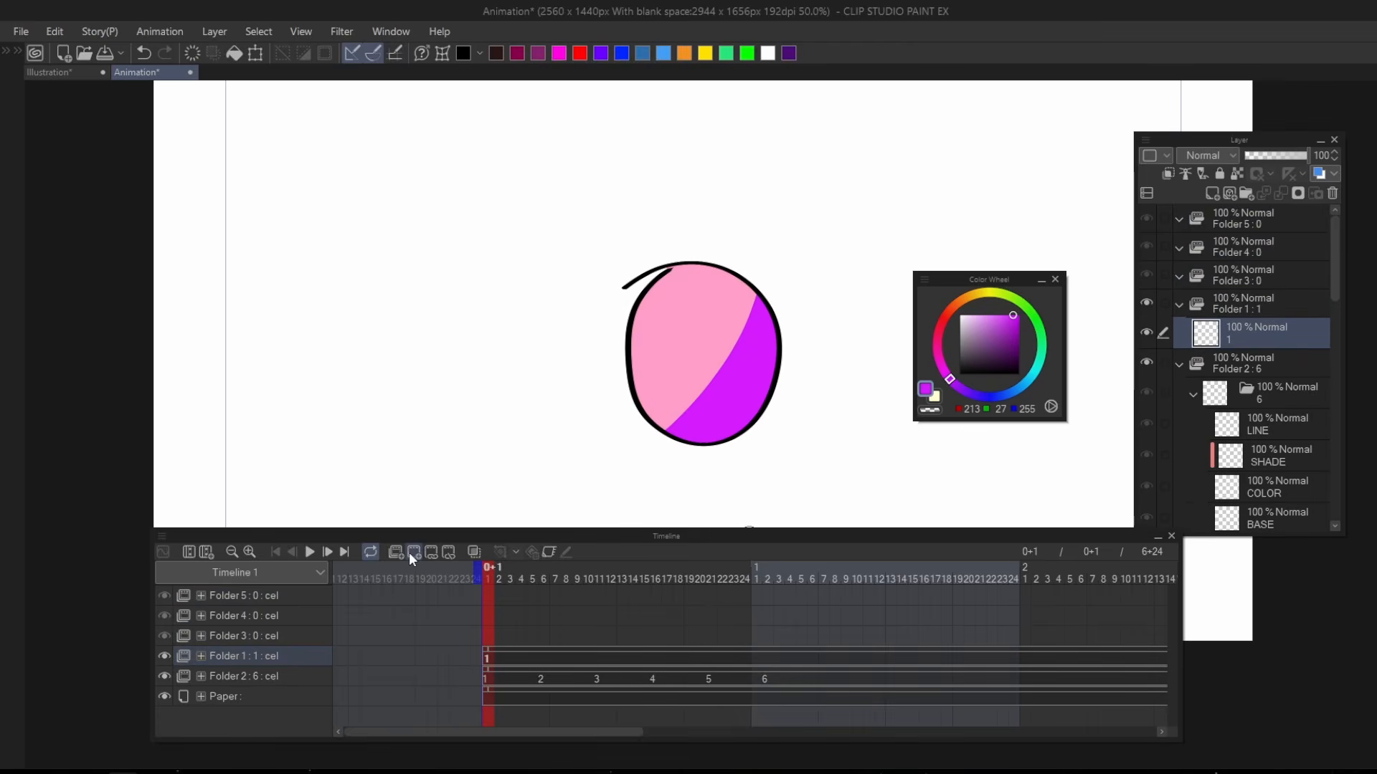
# In the Illustration document, review the two stack diagrams and move the Harmony logo next to the LAYER STACK label.
pyautogui.click(53, 71)
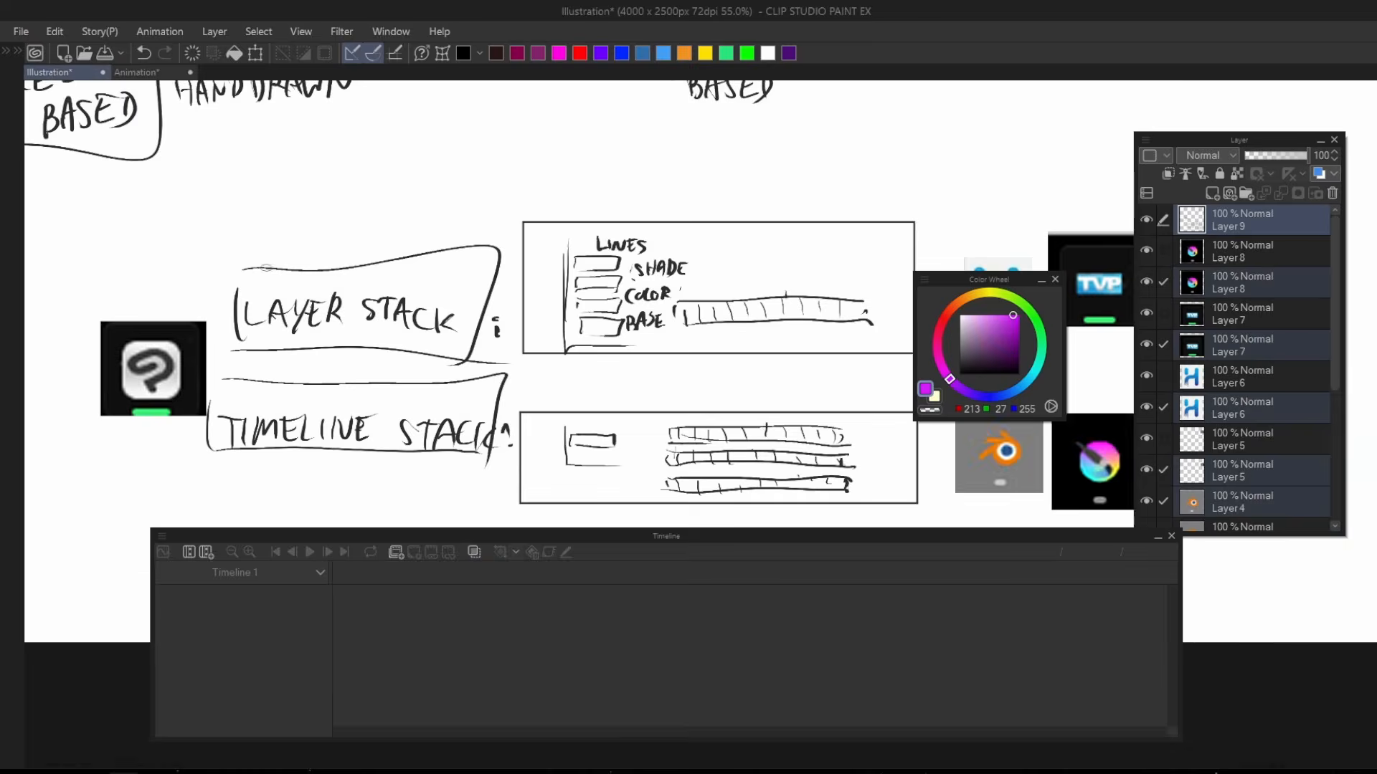
pyautogui.scroll(-3, 413, 353)
pyautogui.scroll(1, 326, 430)
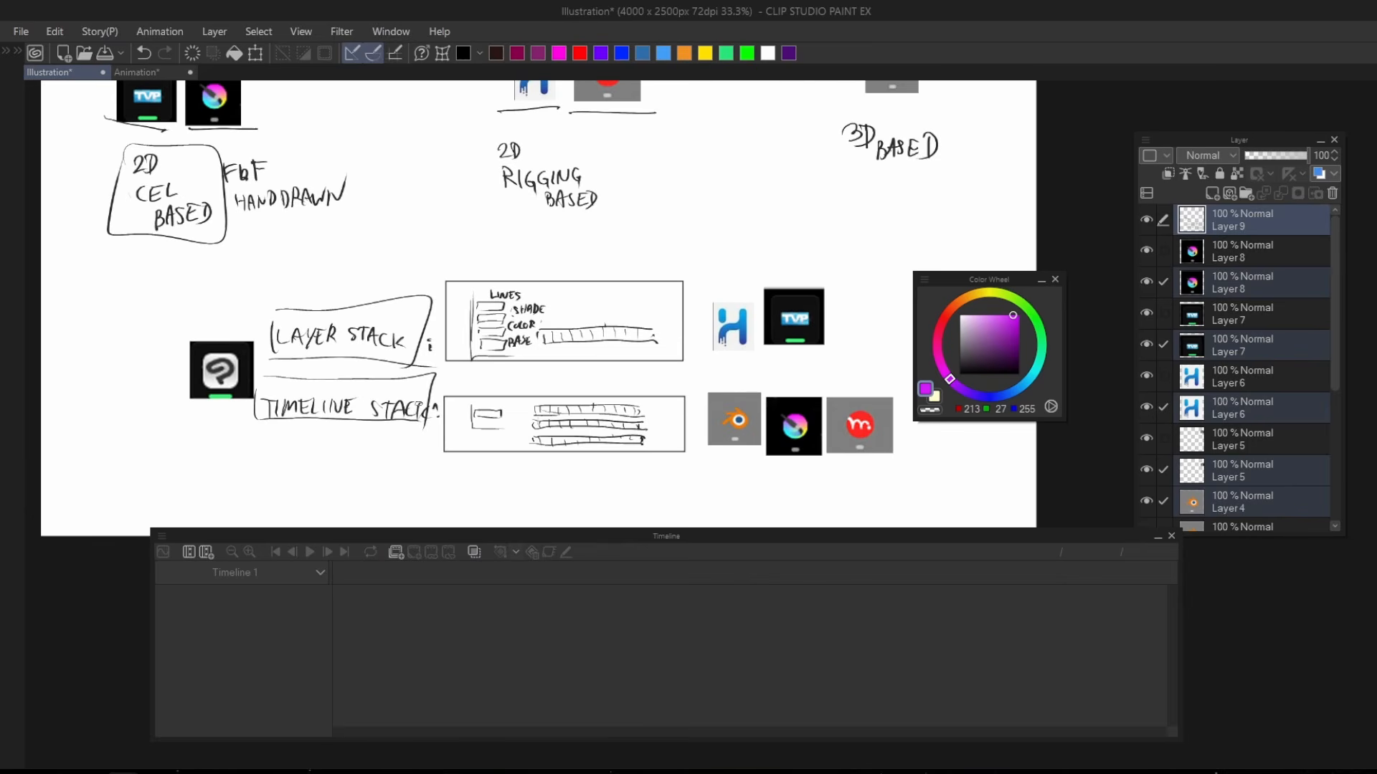
pyautogui.moveTo(420, 407); pyautogui.dragTo(382, 441)
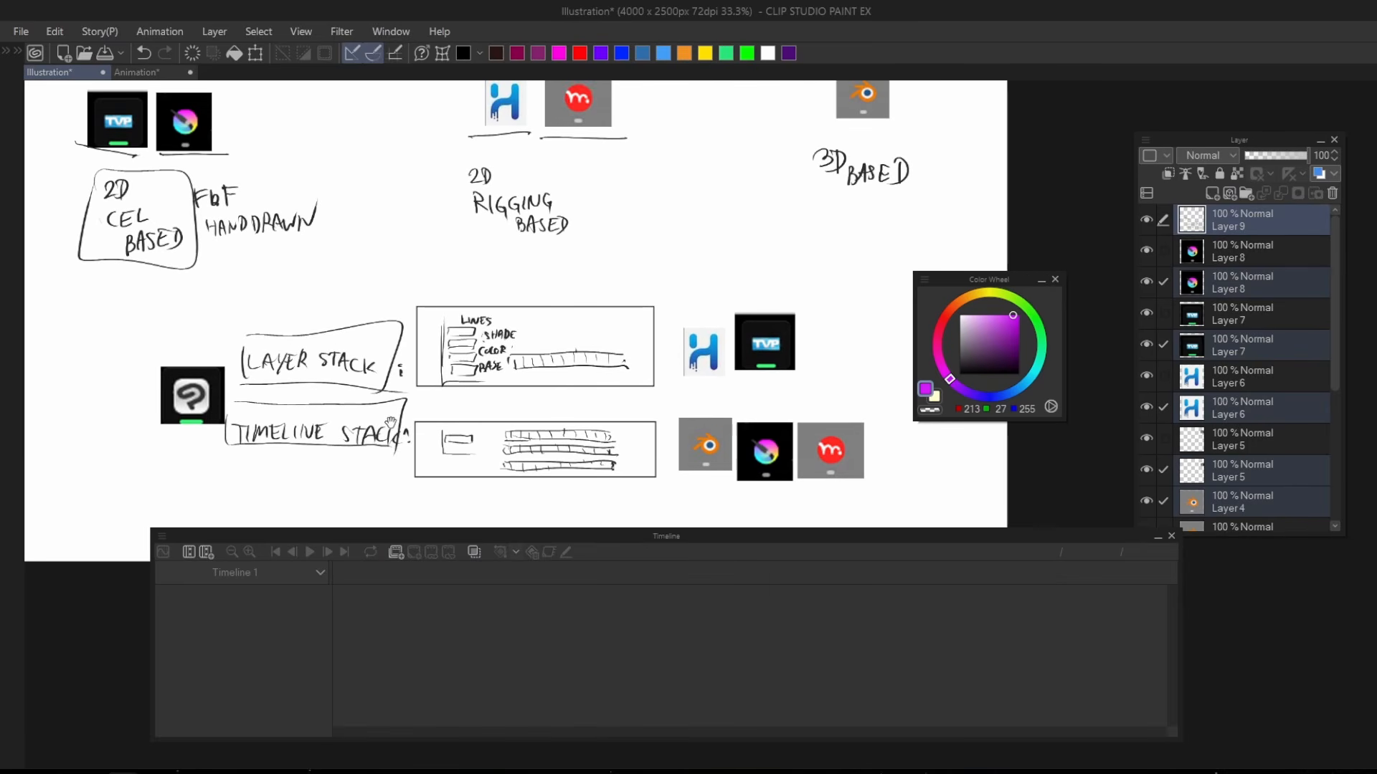
pyautogui.scroll(2, 760, 423)
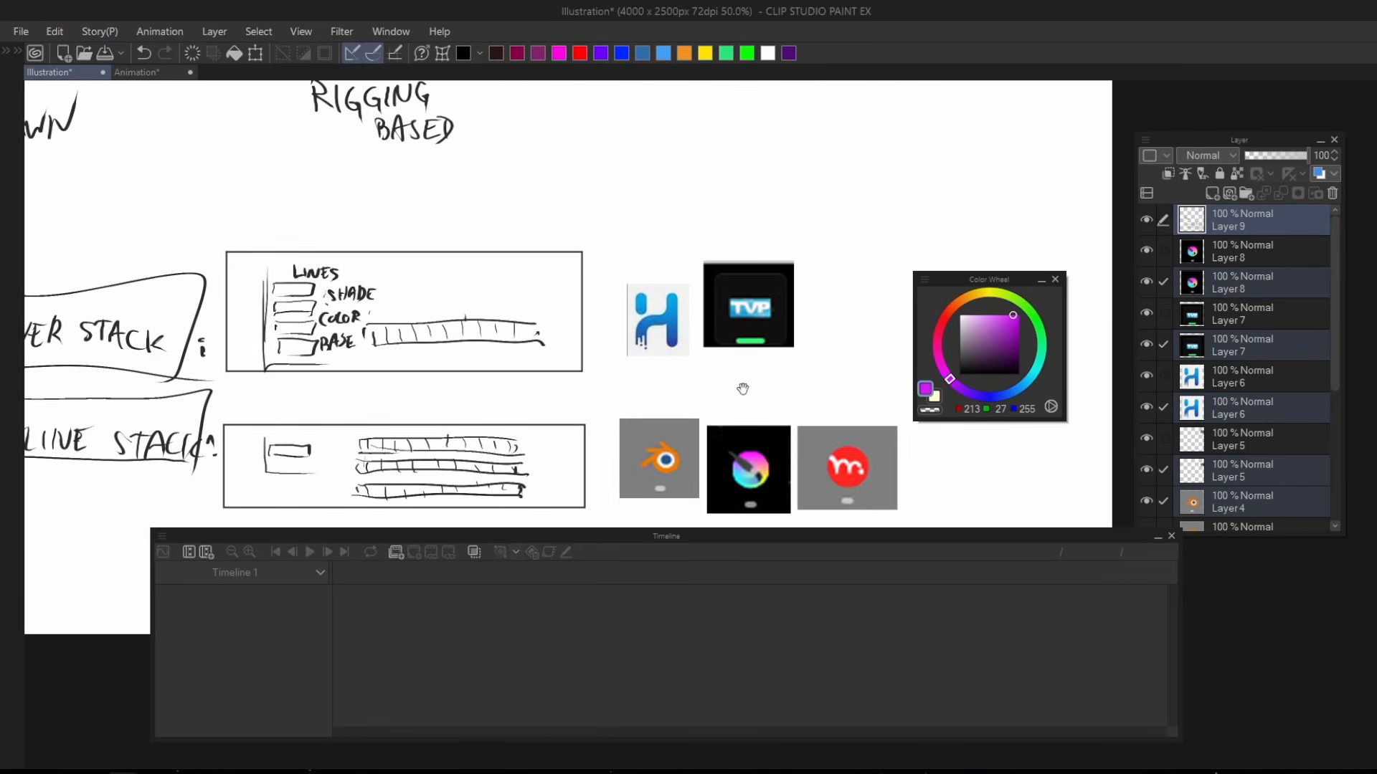
pyautogui.scroll(-1, 677, 330)
pyautogui.moveTo(679, 318); pyautogui.dragTo(476, 332)
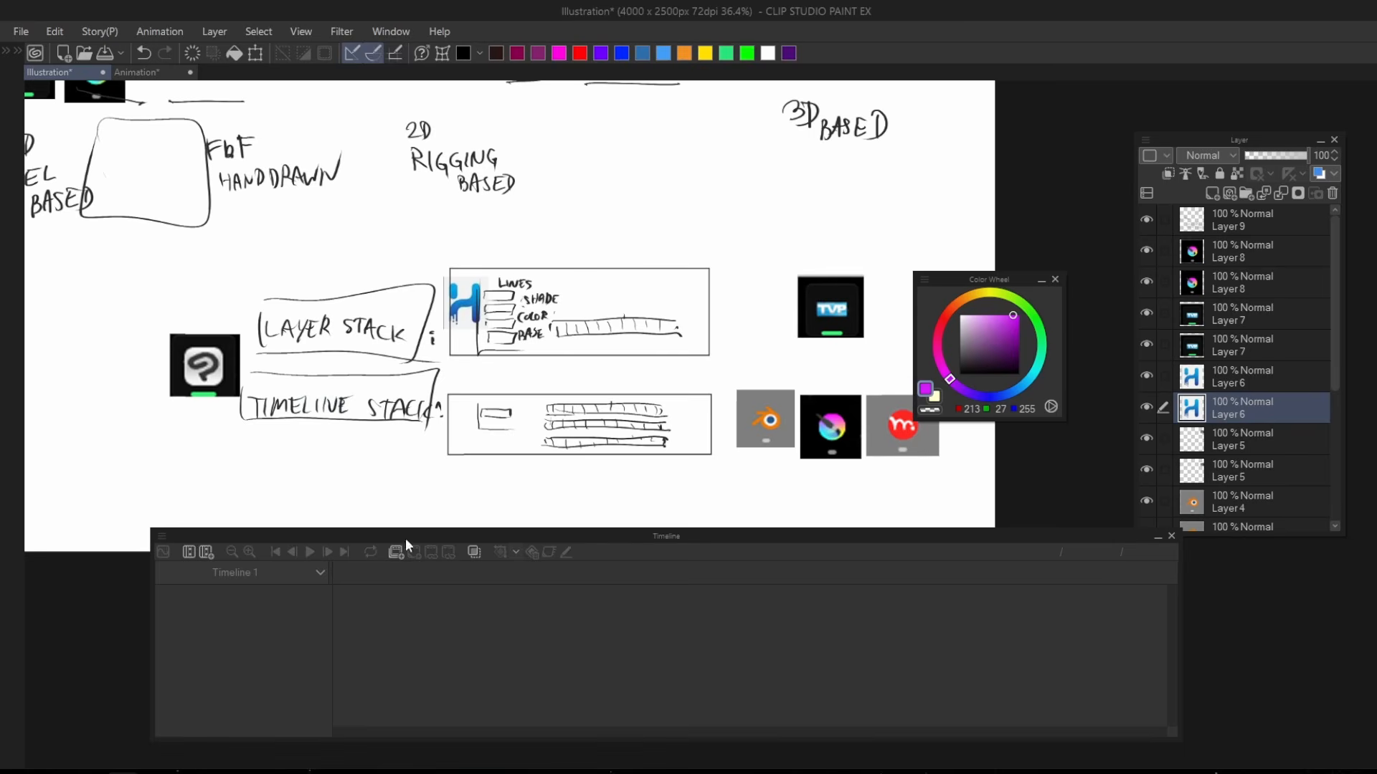
# Switch to Toon Boom Harmony and look through the colour swatches of the ha palette, from Black to fill shade.
pyautogui.click(223, 771)
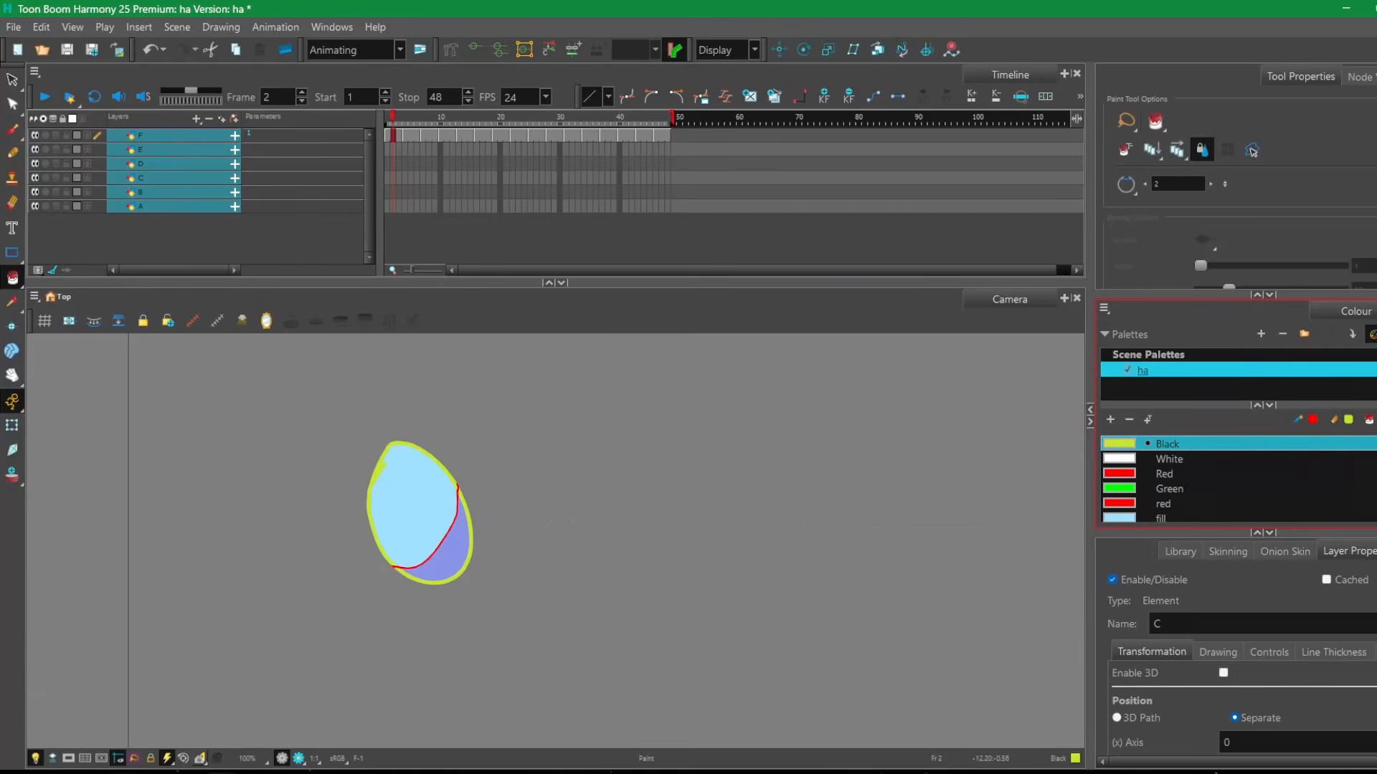
pyautogui.scroll(-1, 875, 492)
pyautogui.scroll(-1, 1152, 454)
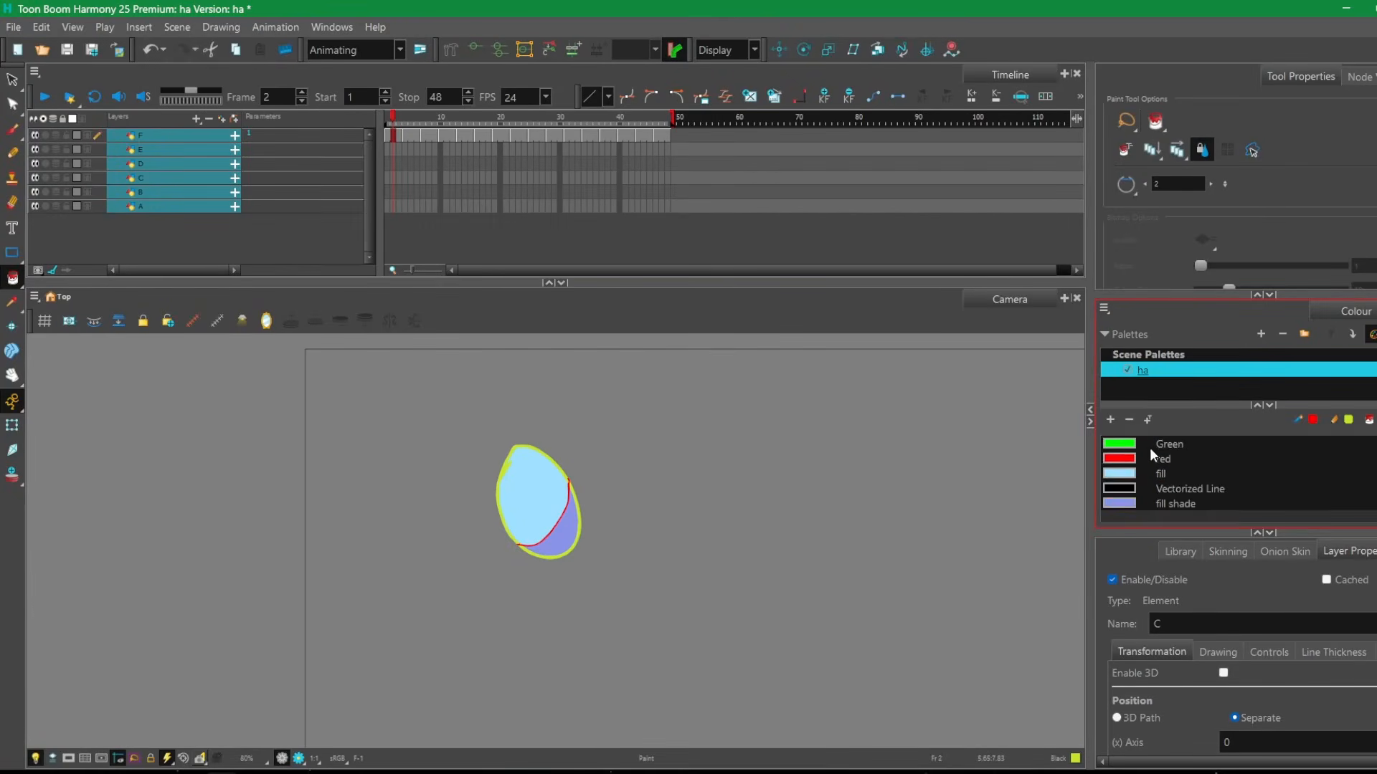
pyautogui.scroll(1, 1151, 455)
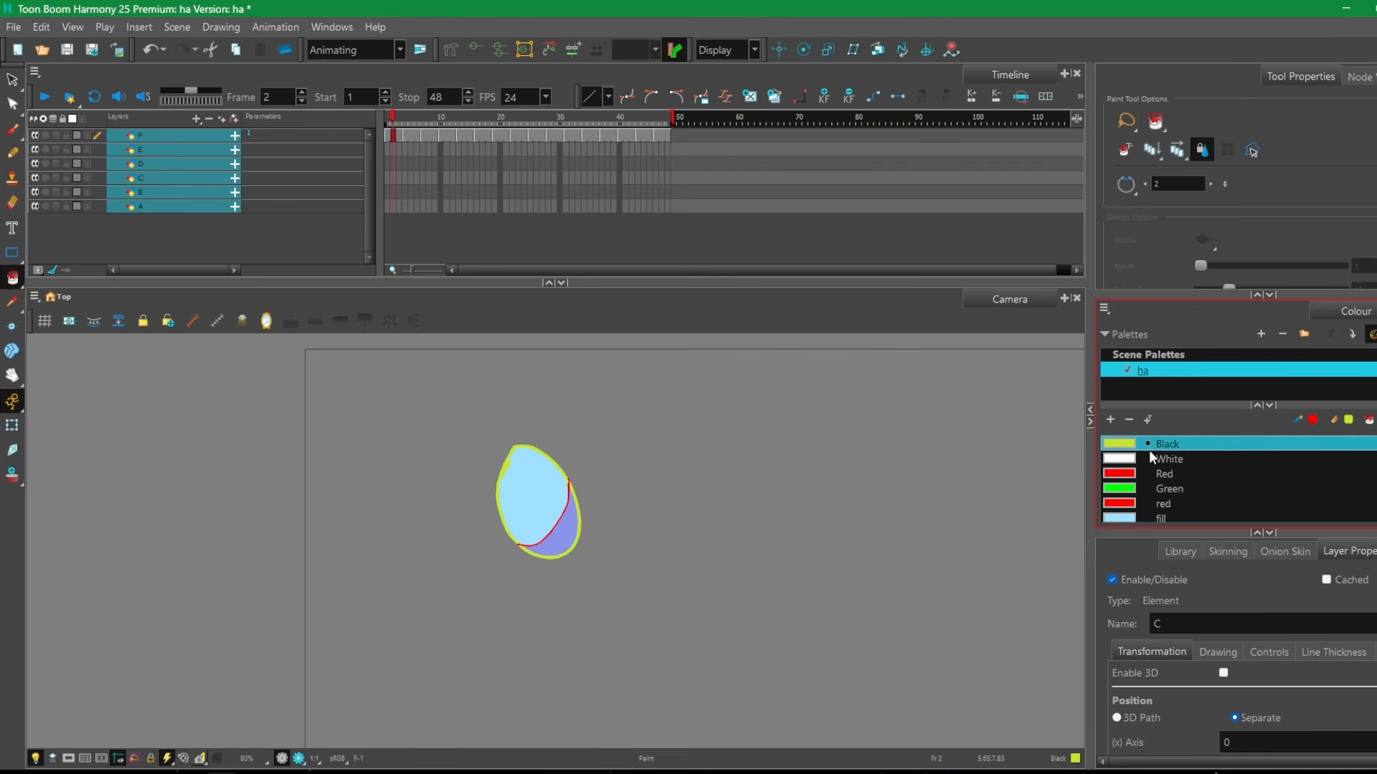
pyautogui.scroll(-1, 1166, 488)
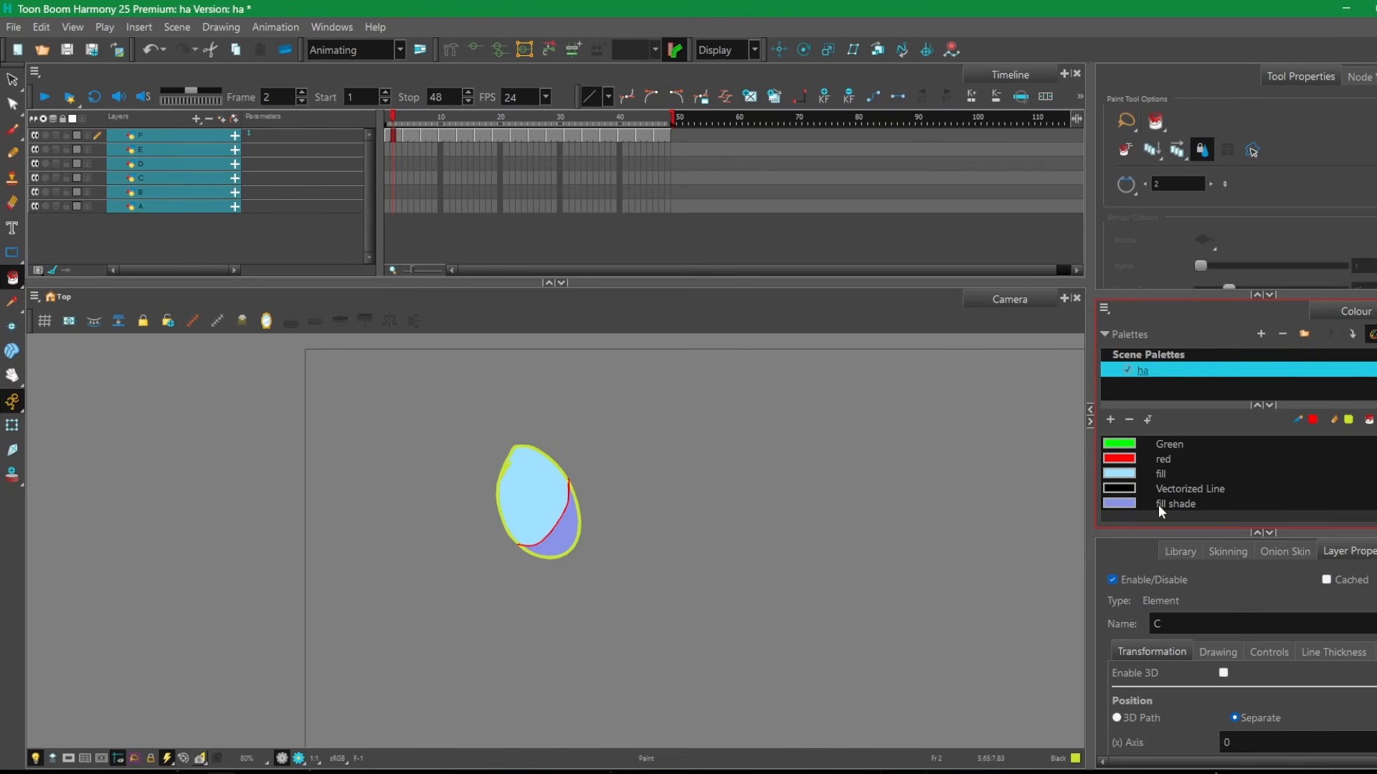
pyautogui.click(1162, 508)
pyautogui.scroll(1, 1162, 508)
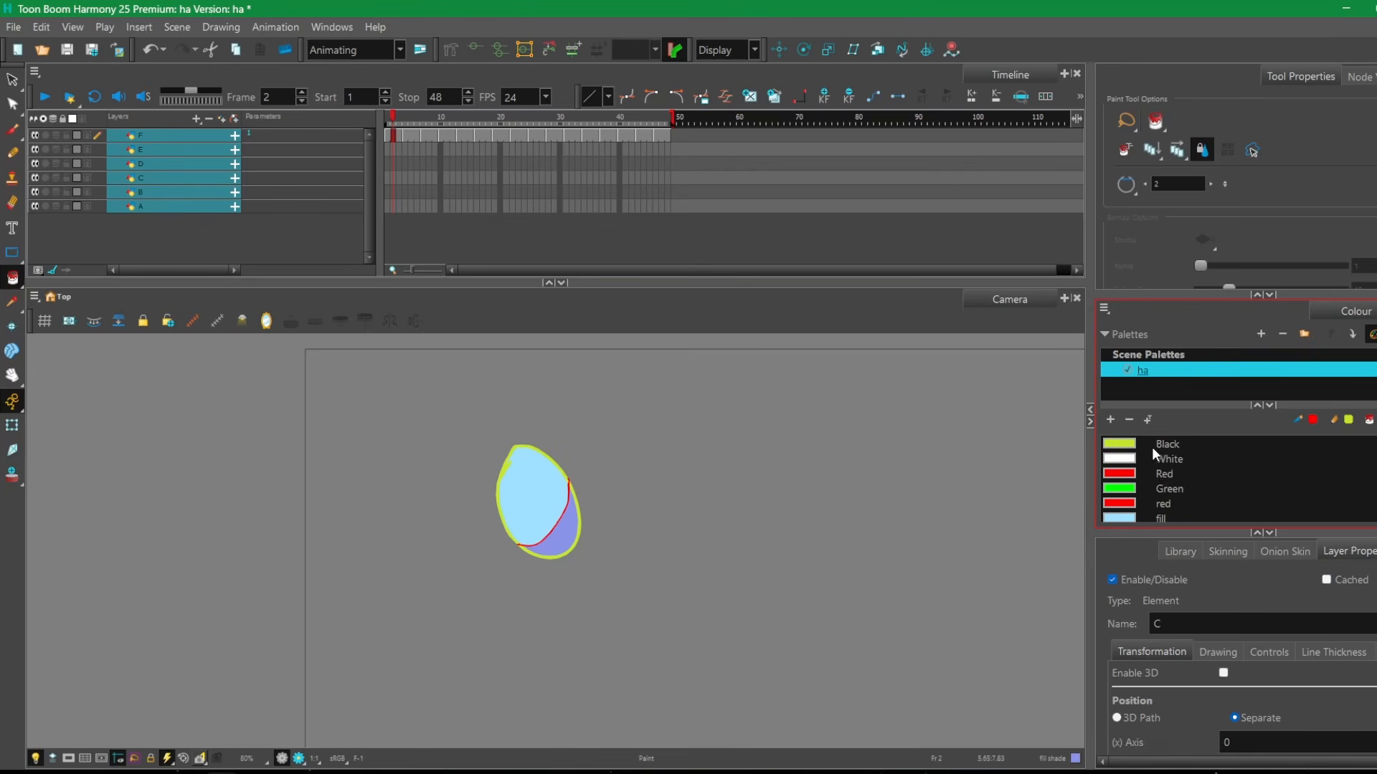
pyautogui.scroll(-1, 1156, 455)
pyautogui.scroll(1, 1147, 453)
# Change the ha palette's Black swatch to pure black, RGB 0, 0, 0, and close the colour editor.
pyautogui.doubleClick(1114, 445)
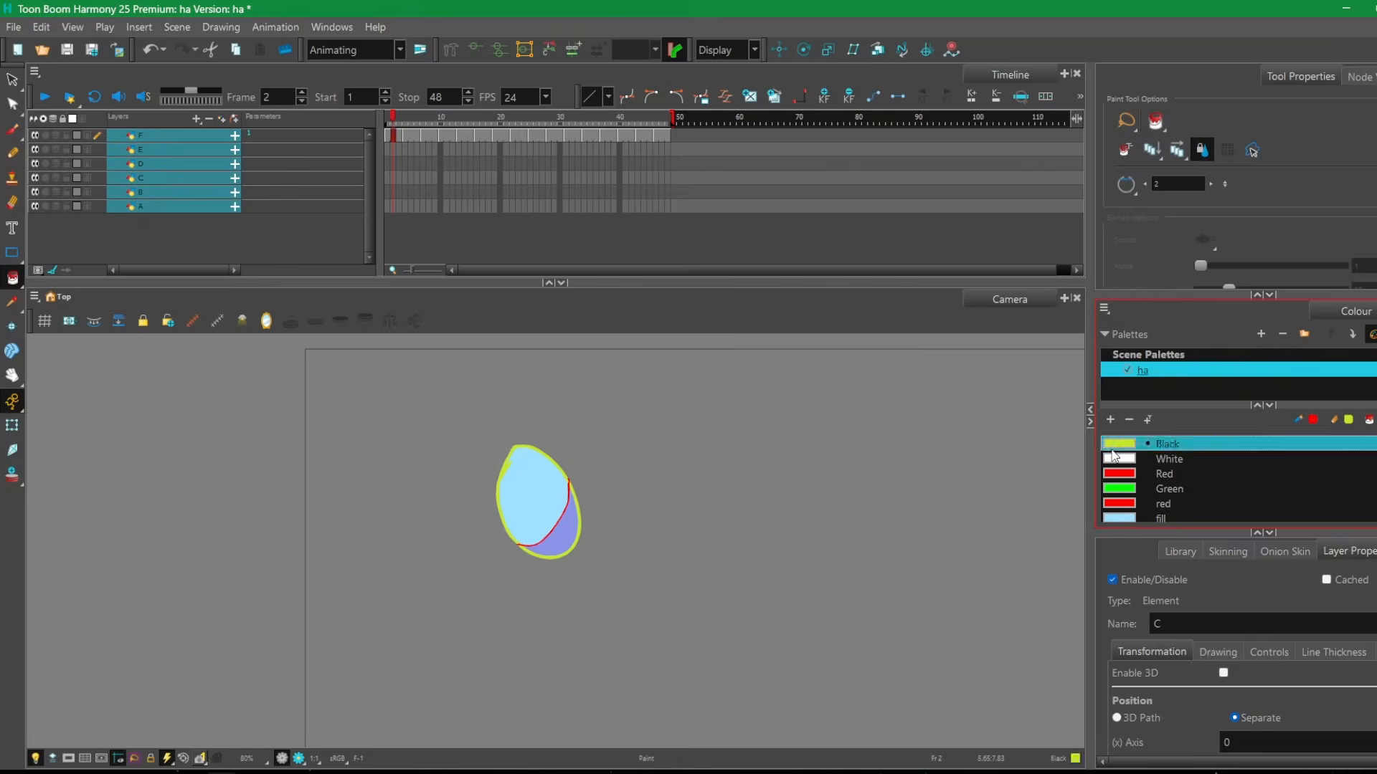
pyautogui.moveTo(667, 350); pyautogui.dragTo(651, 408)
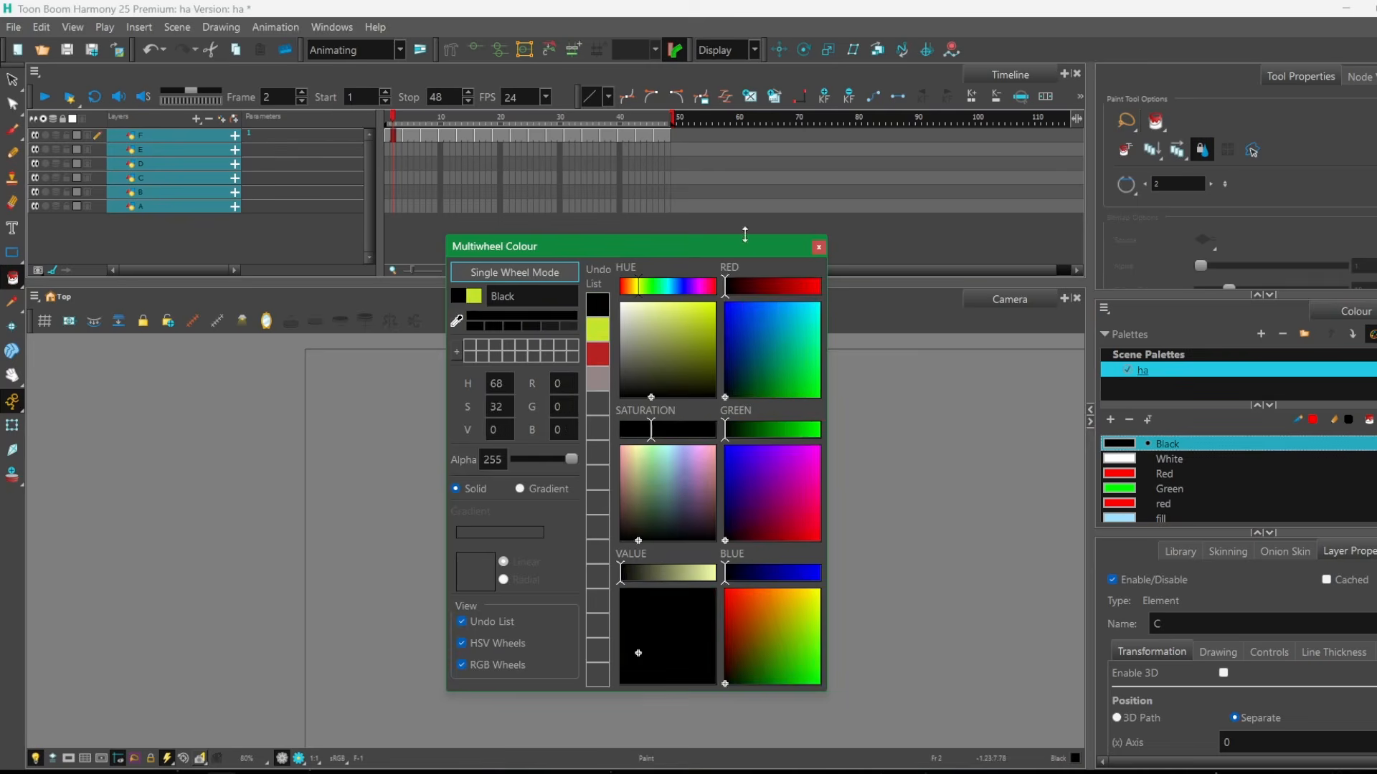
pyautogui.moveTo(728, 246)
pyautogui.mouseDown()
pyautogui.moveTo(1268, 271)
pyautogui.moveTo(583, 416)
pyautogui.moveTo(322, 384)
pyautogui.mouseUp()
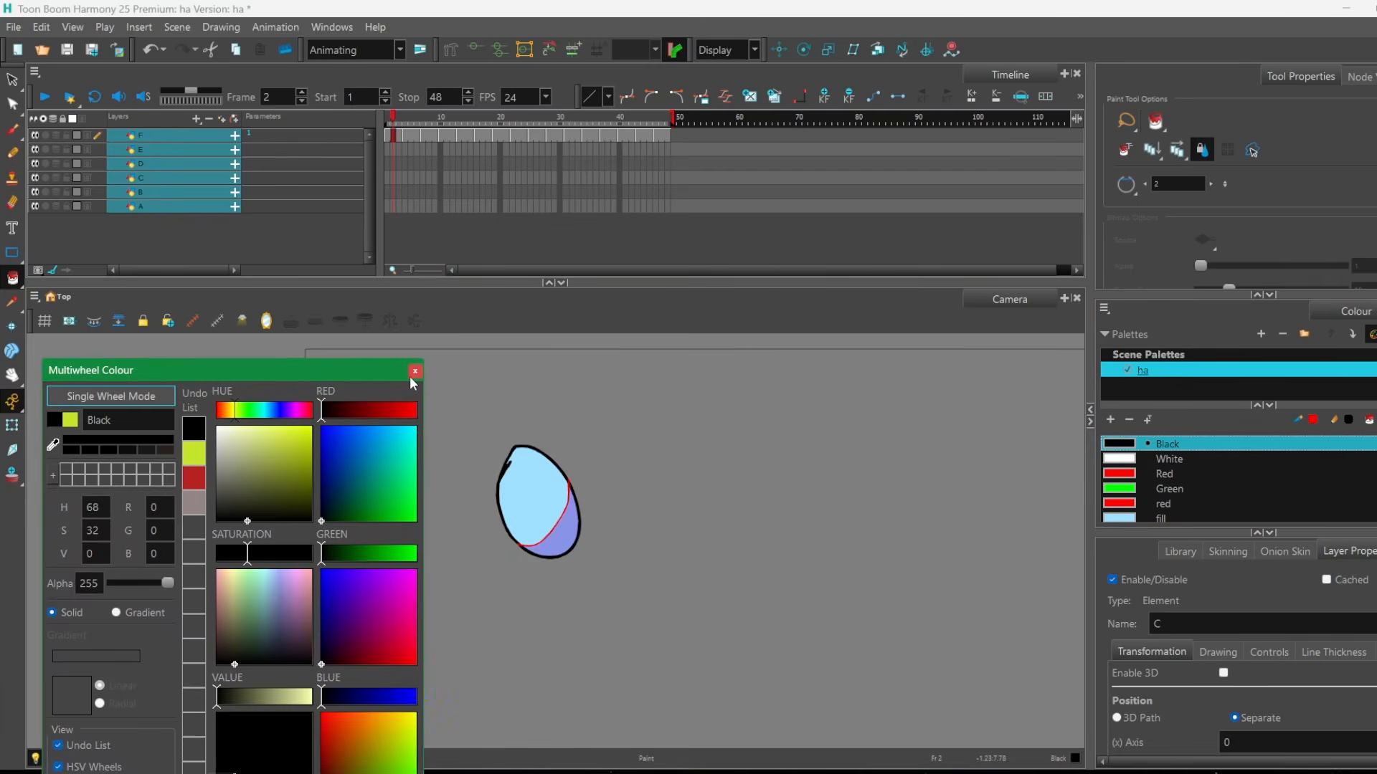
pyautogui.click(415, 371)
# Change the ha palette's Black swatch to blue, RGB 0, 10, 219, and close the colour editor.
pyautogui.scroll(2, 514, 494)
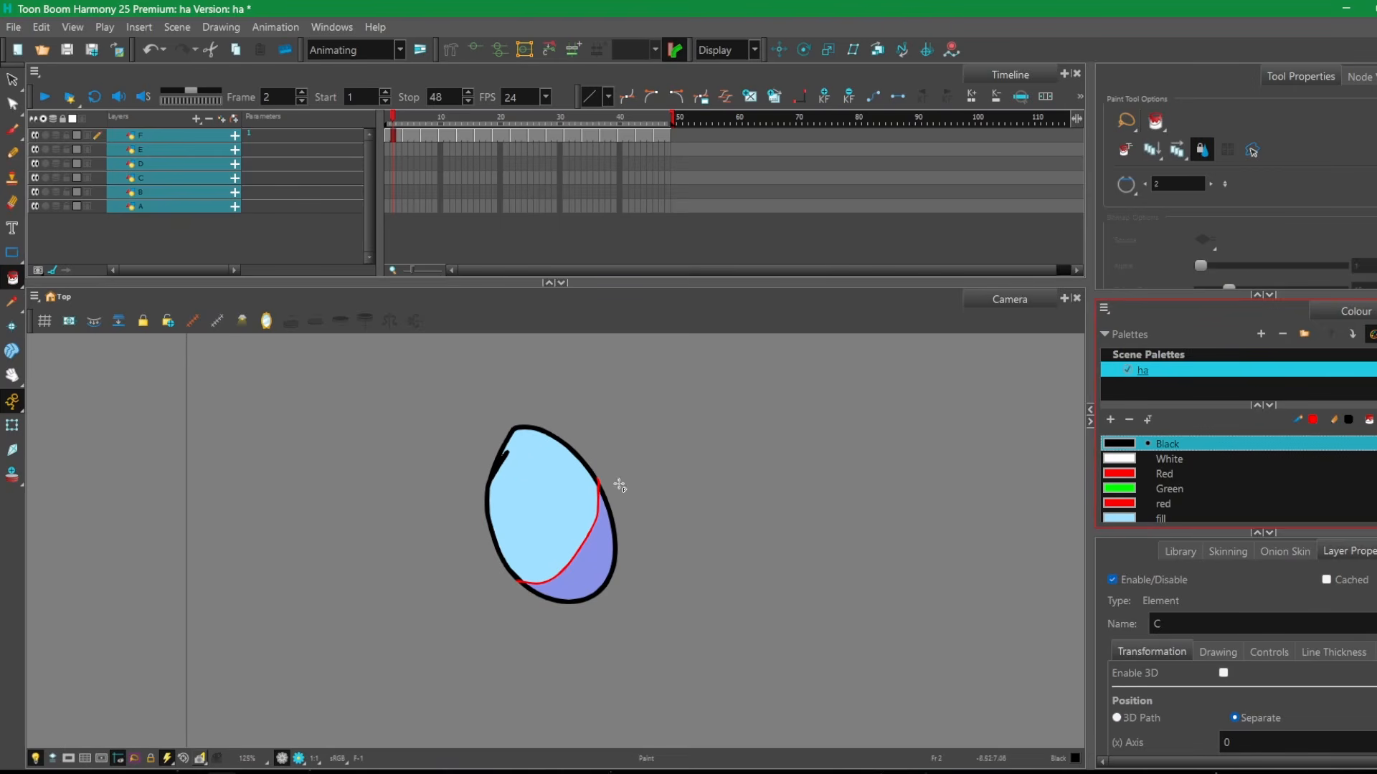
pyautogui.scroll(-1, 1168, 461)
pyautogui.scroll(1, 1159, 462)
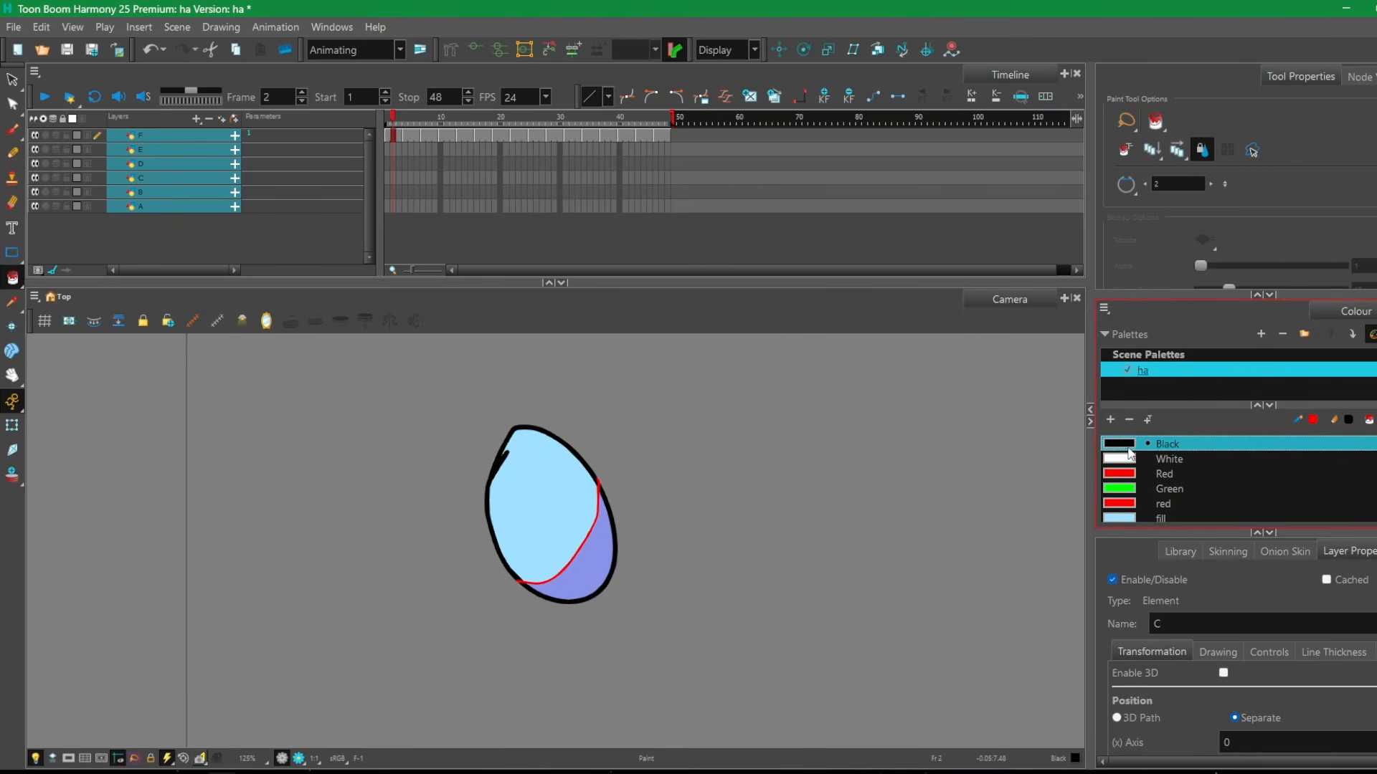
pyautogui.scroll(-1, 580, 459)
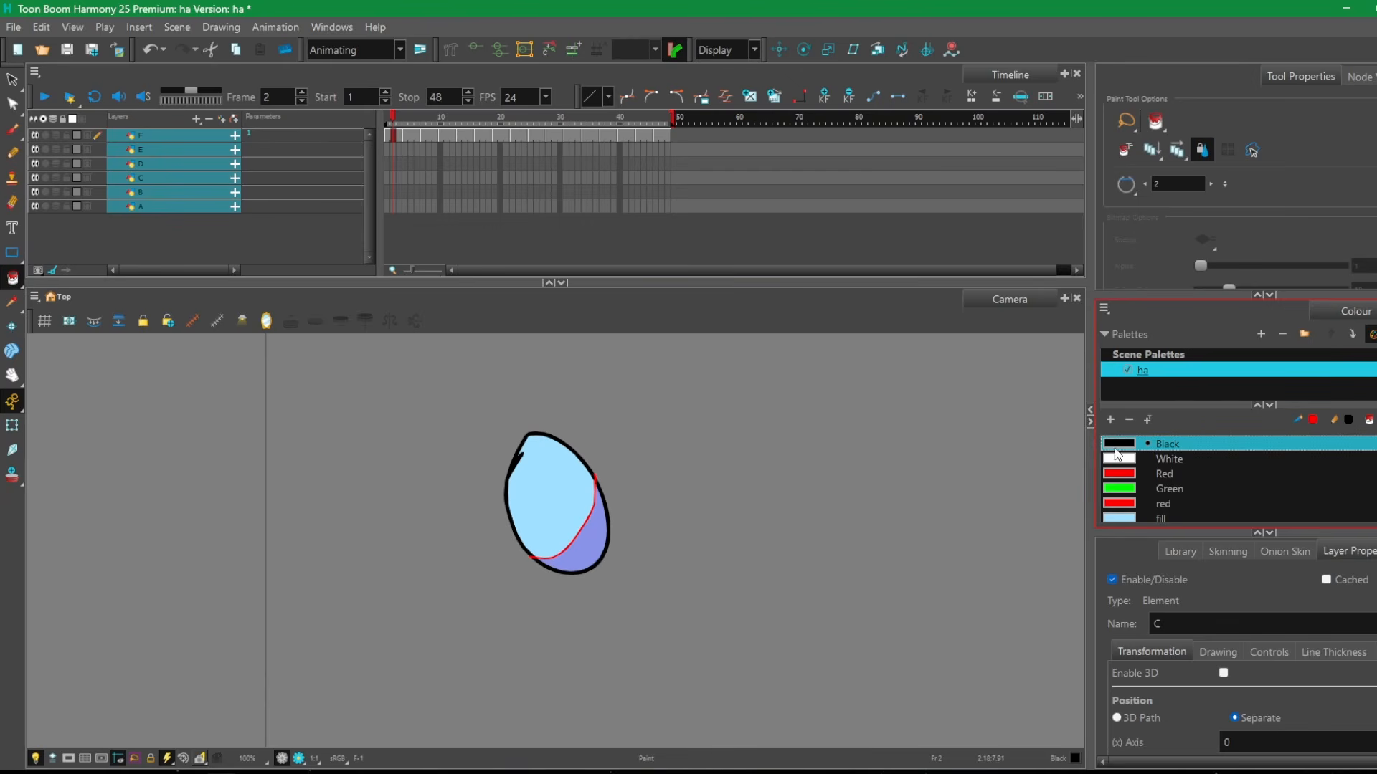
pyautogui.doubleClick(1123, 450)
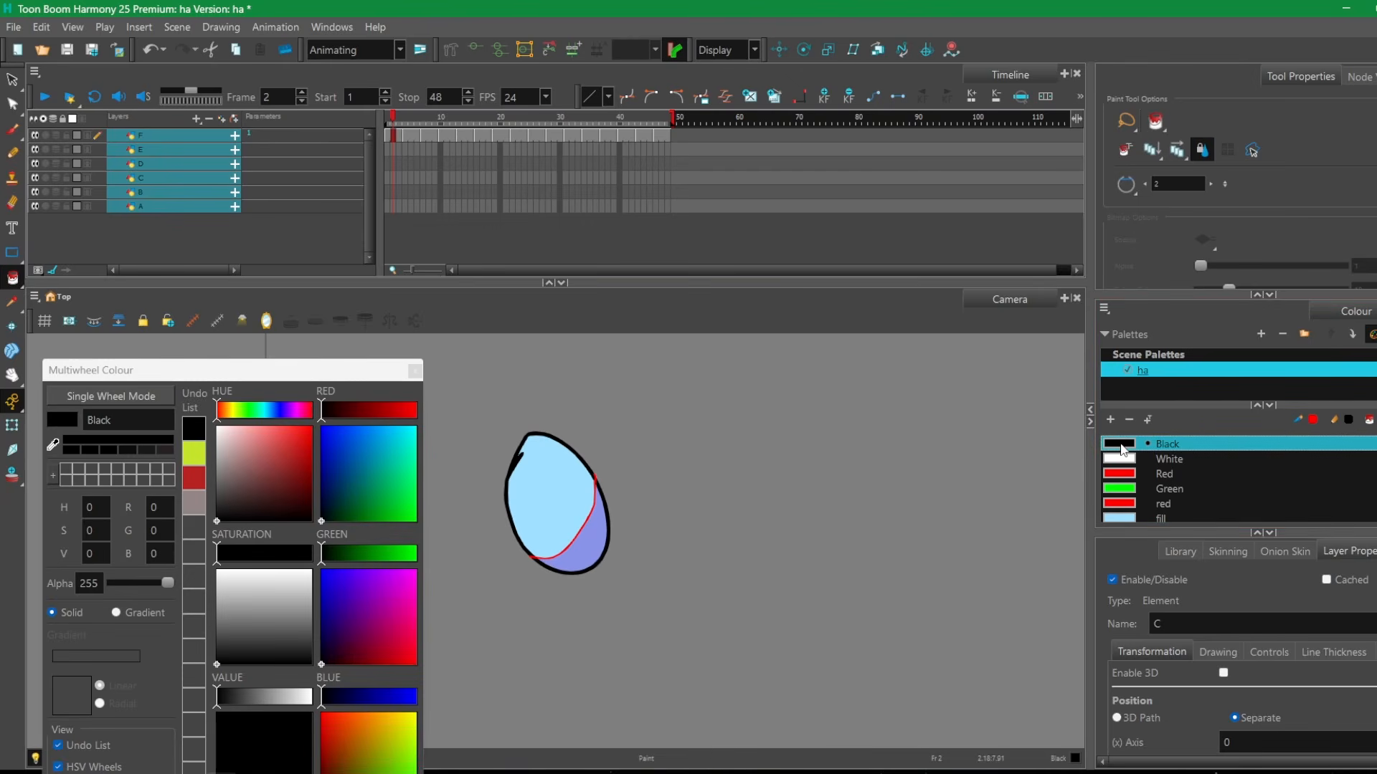
pyautogui.click(324, 439)
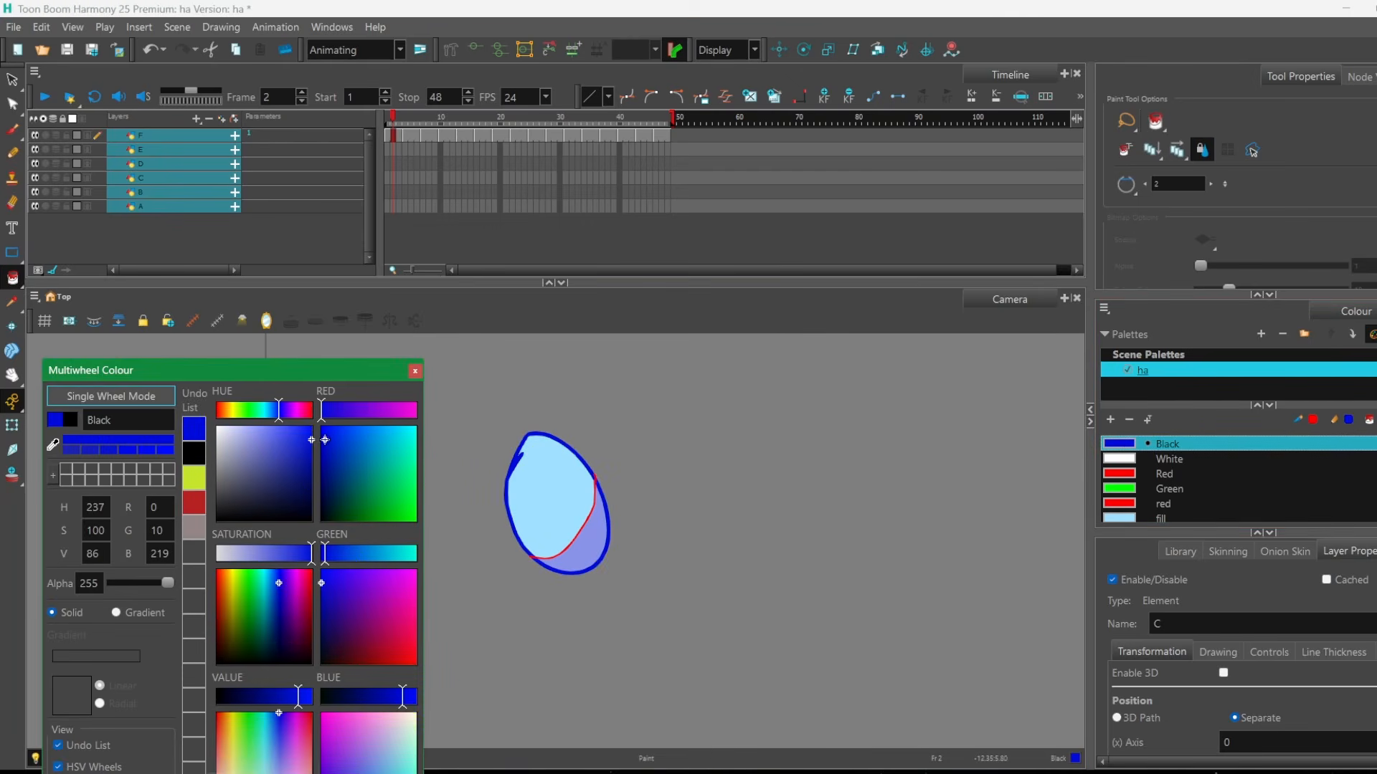
pyautogui.click(414, 371)
# Return to frame 1, select all the layers from F to A in the timeline, and clear the selection.
pyautogui.click(459, 117)
pyautogui.moveTo(459, 117)
pyautogui.mouseDown()
pyautogui.moveTo(499, 109)
pyautogui.moveTo(341, 131)
pyautogui.mouseUp()
pyautogui.click(109, 141)
pyautogui.click(154, 207)
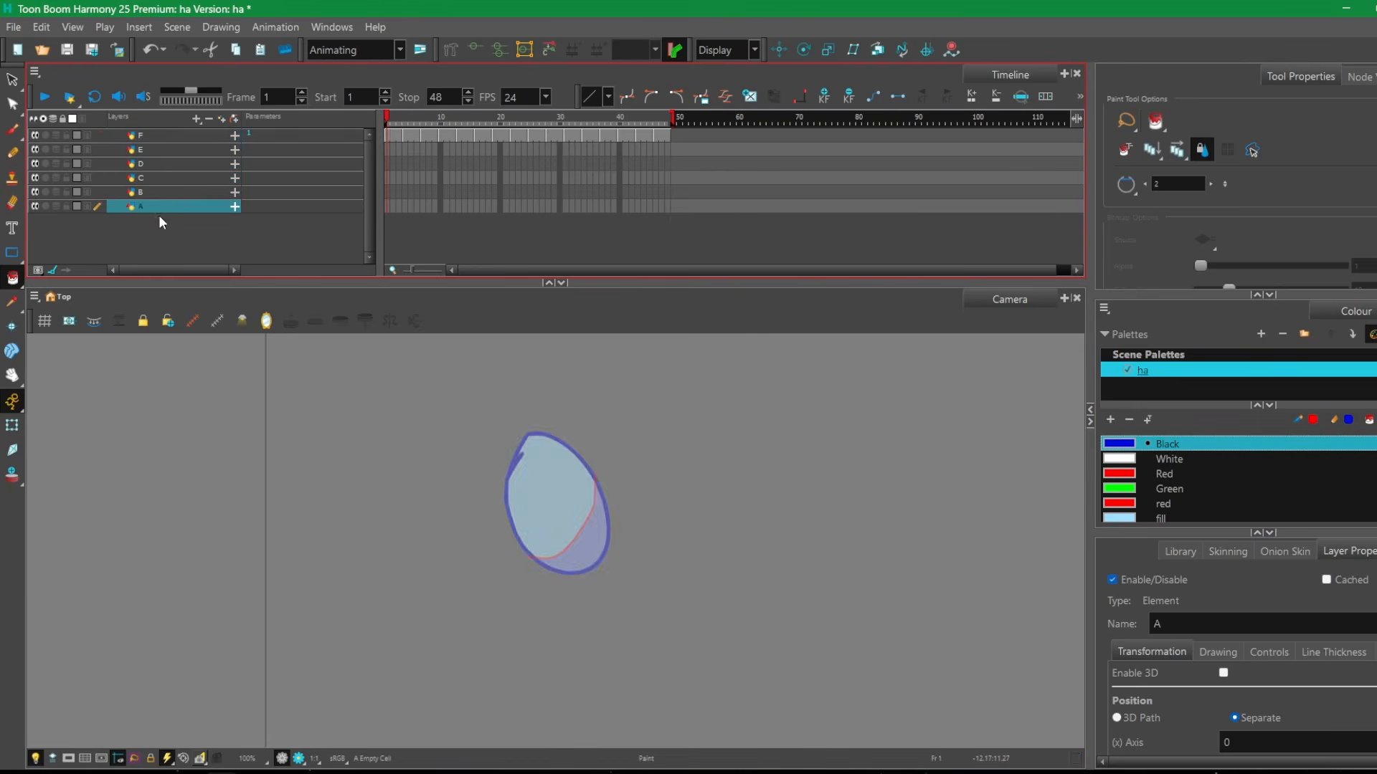
pyautogui.click(157, 217)
pyautogui.click(165, 139)
pyautogui.keyDown('shift'); pyautogui.click(157, 204); pyautogui.keyUp('shift')
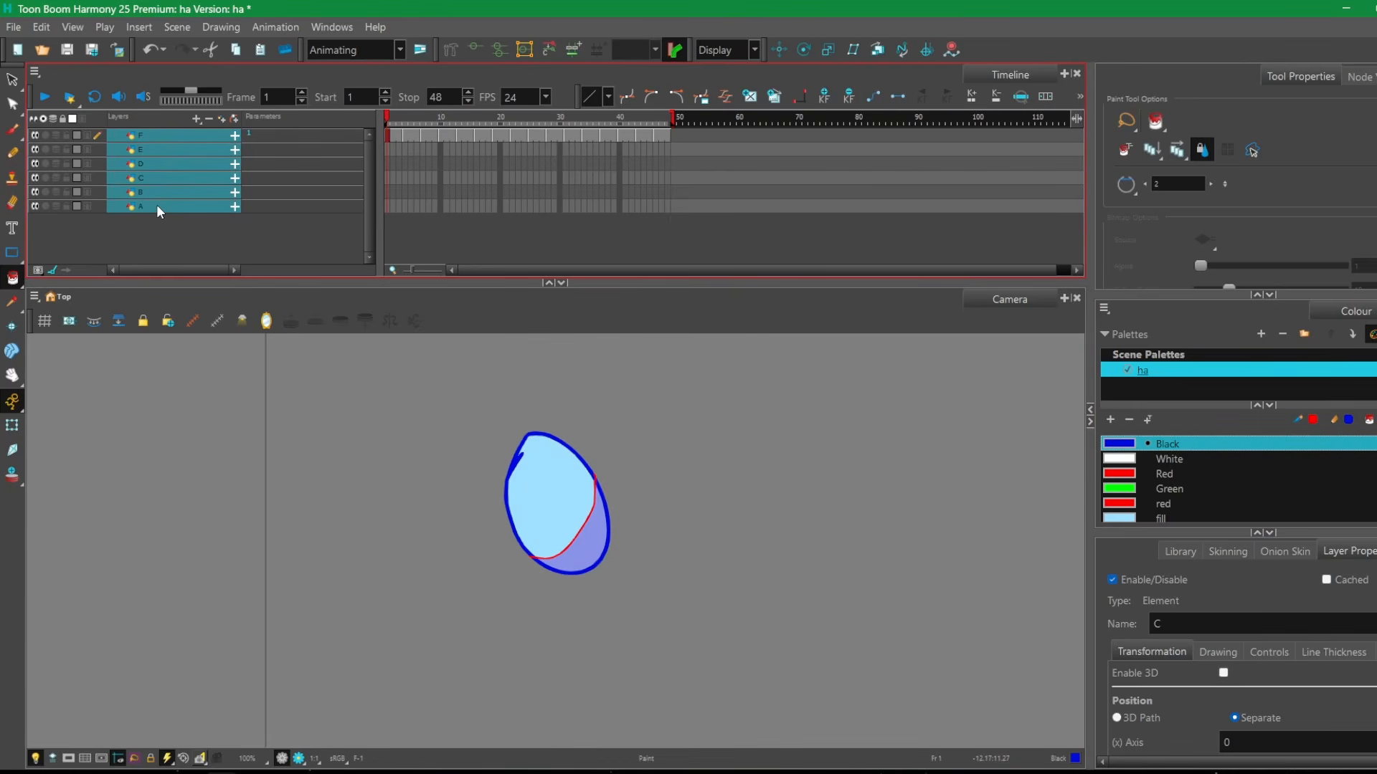
pyautogui.click(148, 234)
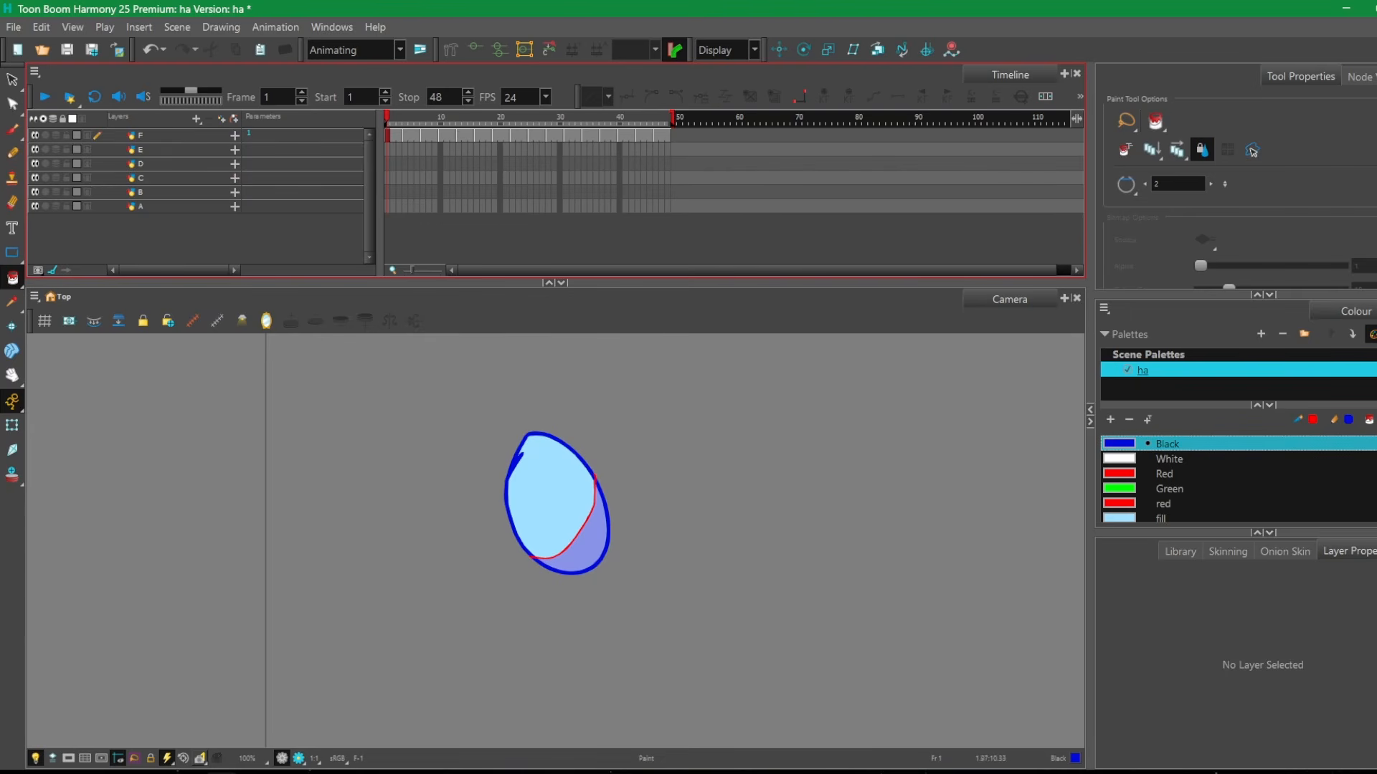
# Look through the ha palette's swatches and select all six layers, A to F, in the timeline.
pyautogui.scroll(-1, 1161, 471)
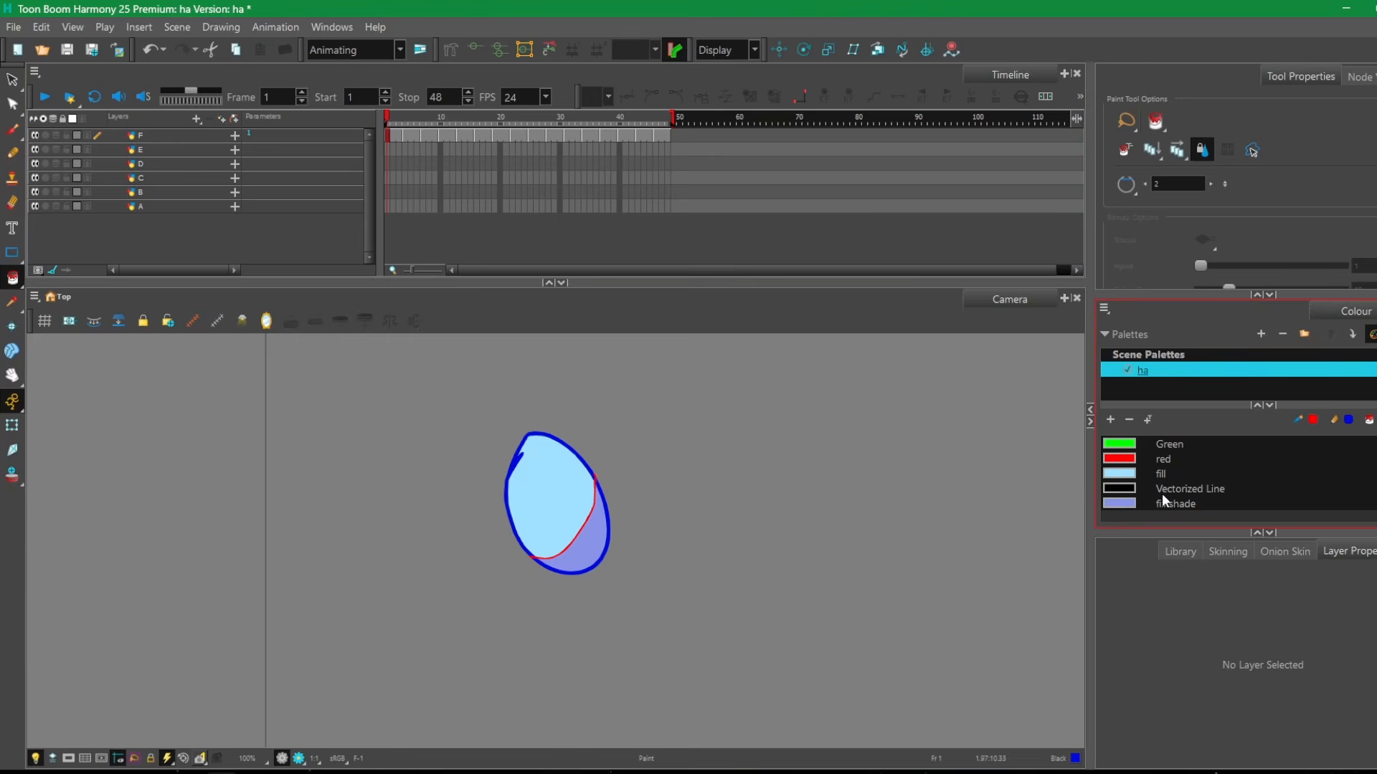
pyautogui.scroll(1, 1163, 501)
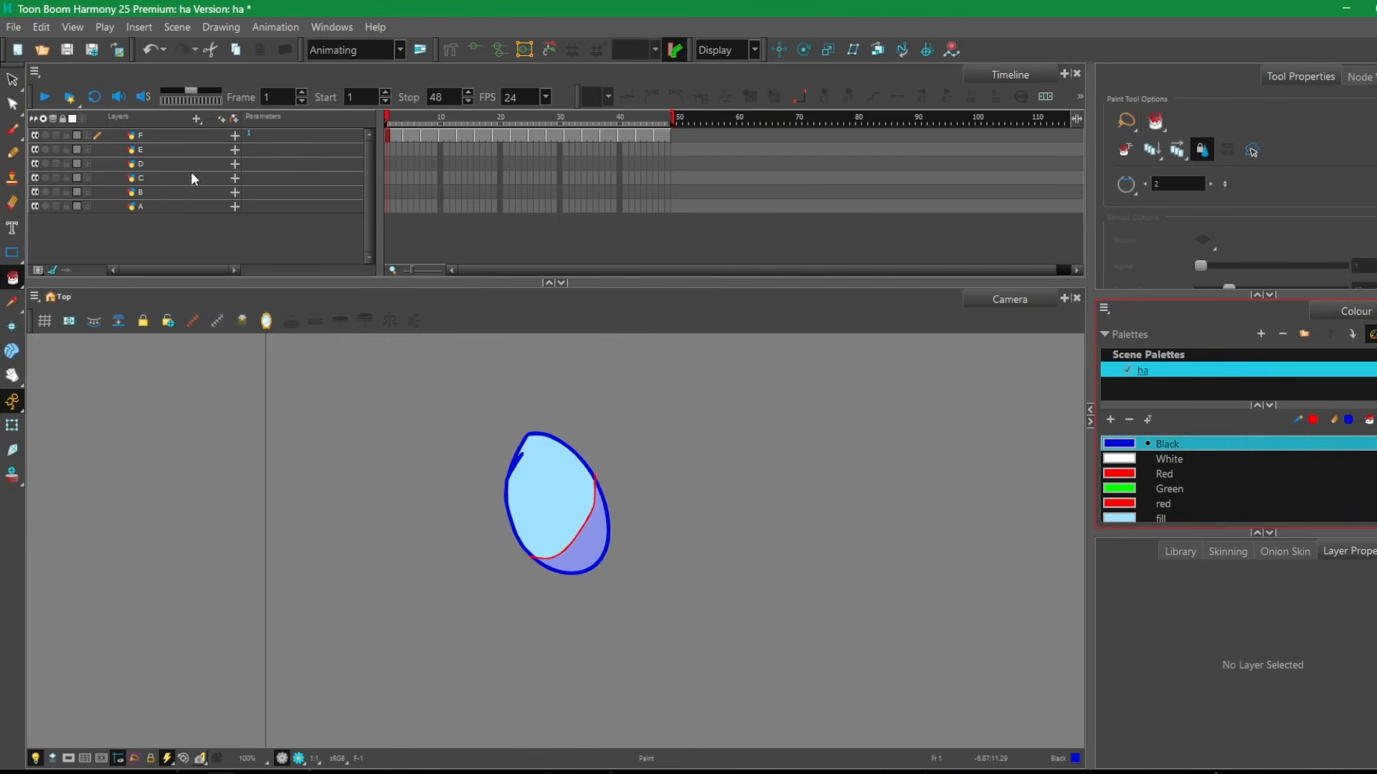
pyautogui.click(152, 151)
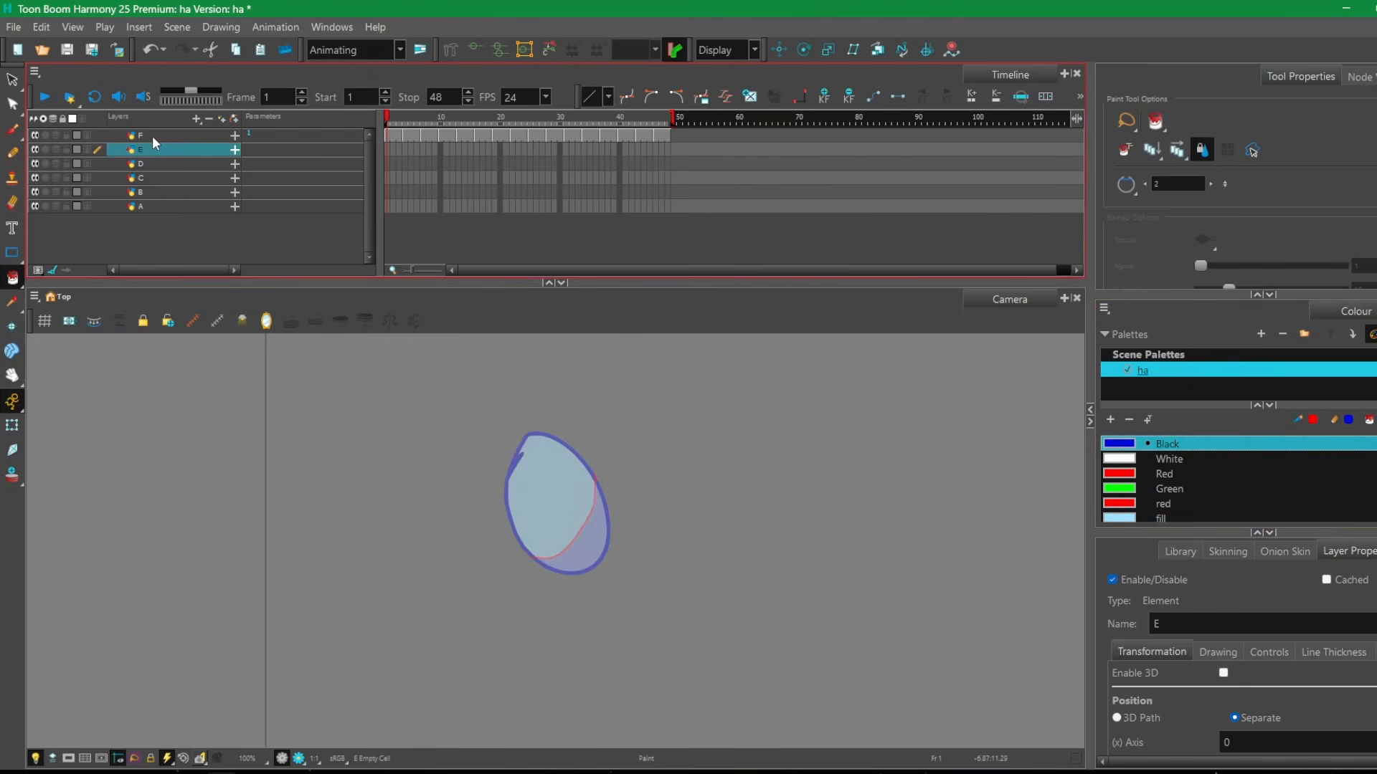
pyautogui.click(147, 207)
pyautogui.keyDown('shift'); pyautogui.click(139, 137); pyautogui.keyUp('shift')
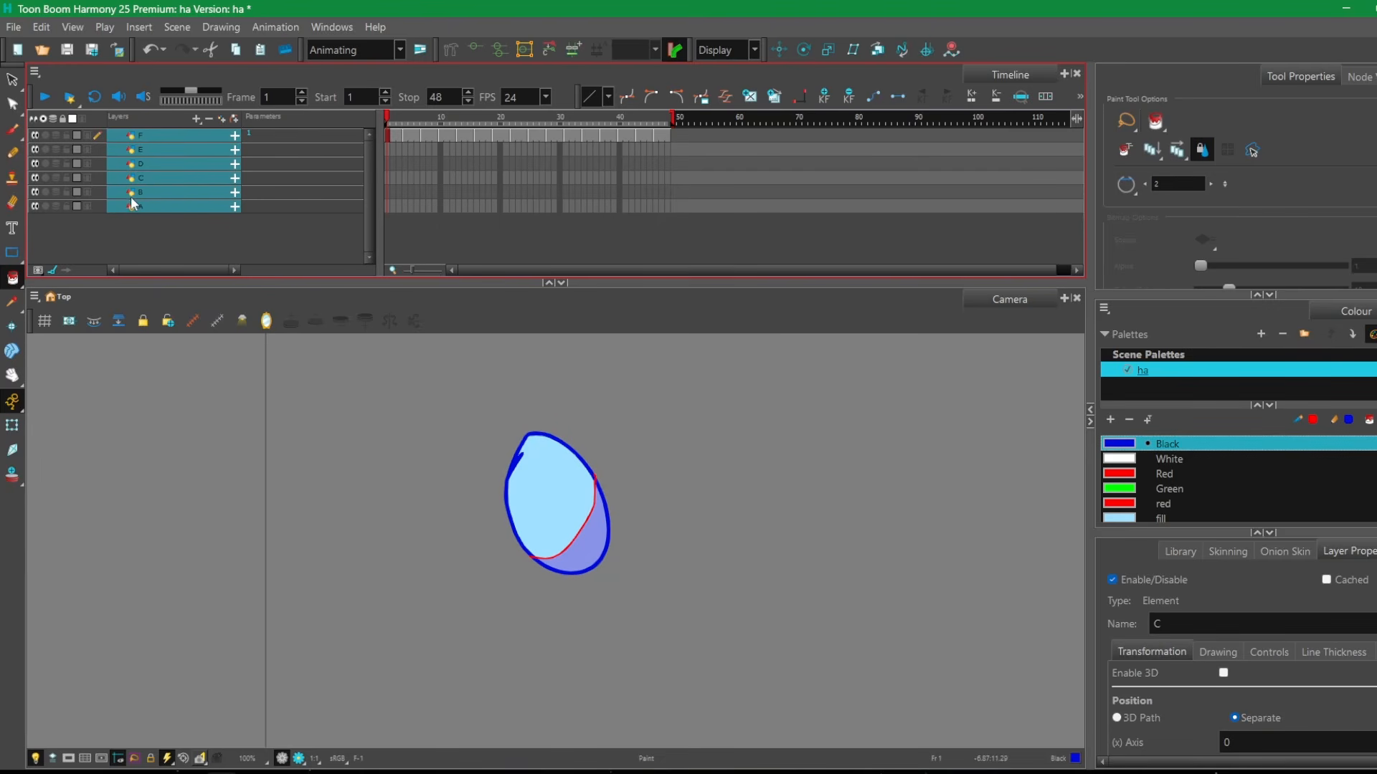
# Switch to the Google Docs shortcut list and review the LAYER entries from Create Layer to Foldering.
pyautogui.click(90, 773)
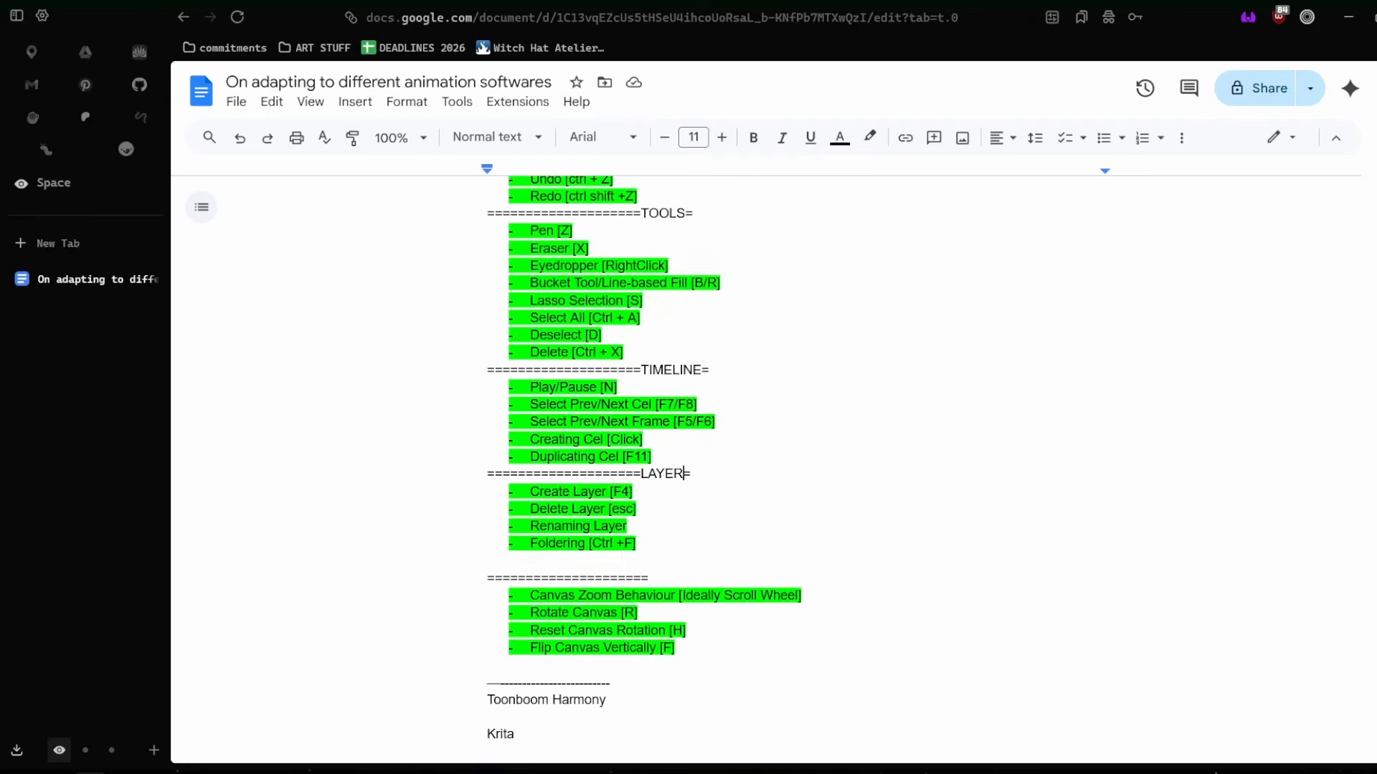
pyautogui.scroll(-2, 616, 495)
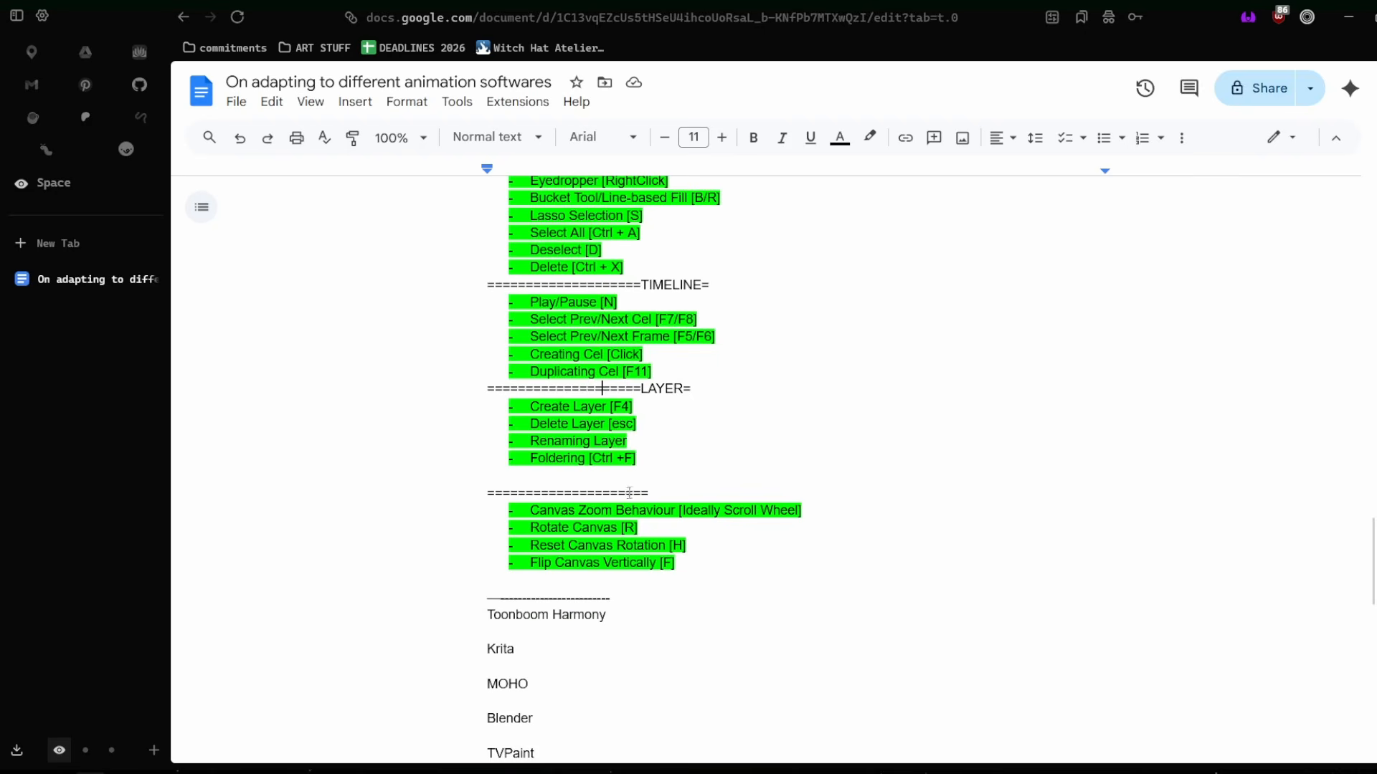
pyautogui.moveTo(638, 461); pyautogui.dragTo(465, 403)
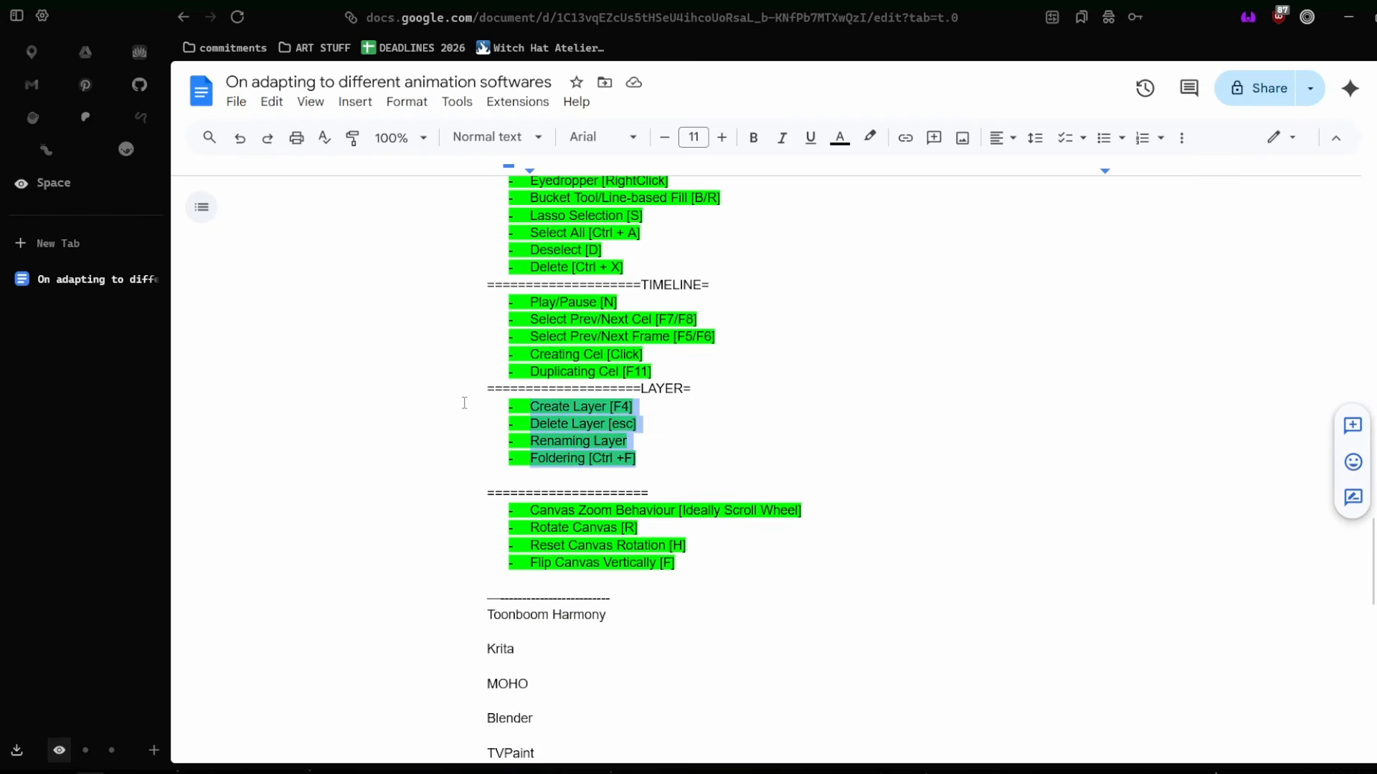
pyautogui.click(562, 410)
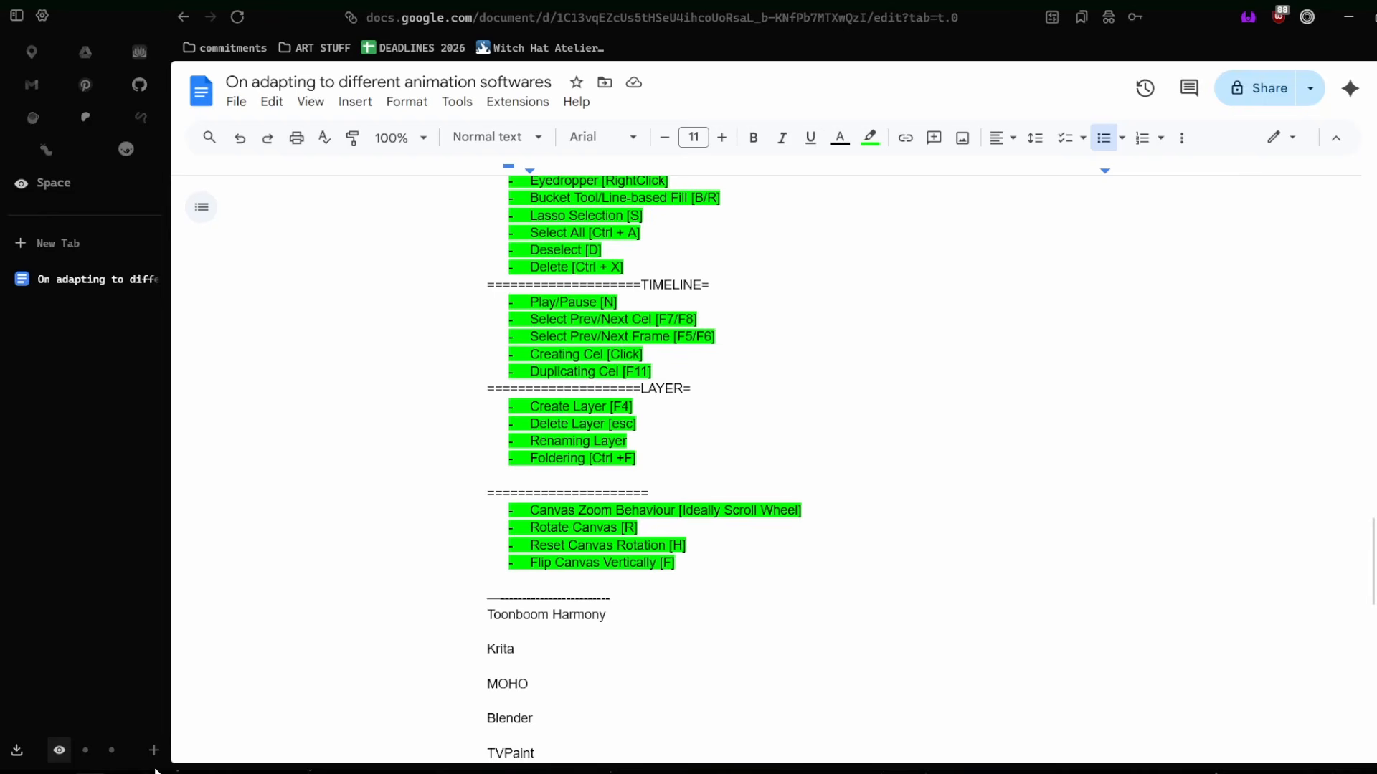
# Check Toon Boom Harmony, switch to Blender, and open the Stroke object's name for editing in the Collection.
pyautogui.click(220, 772)
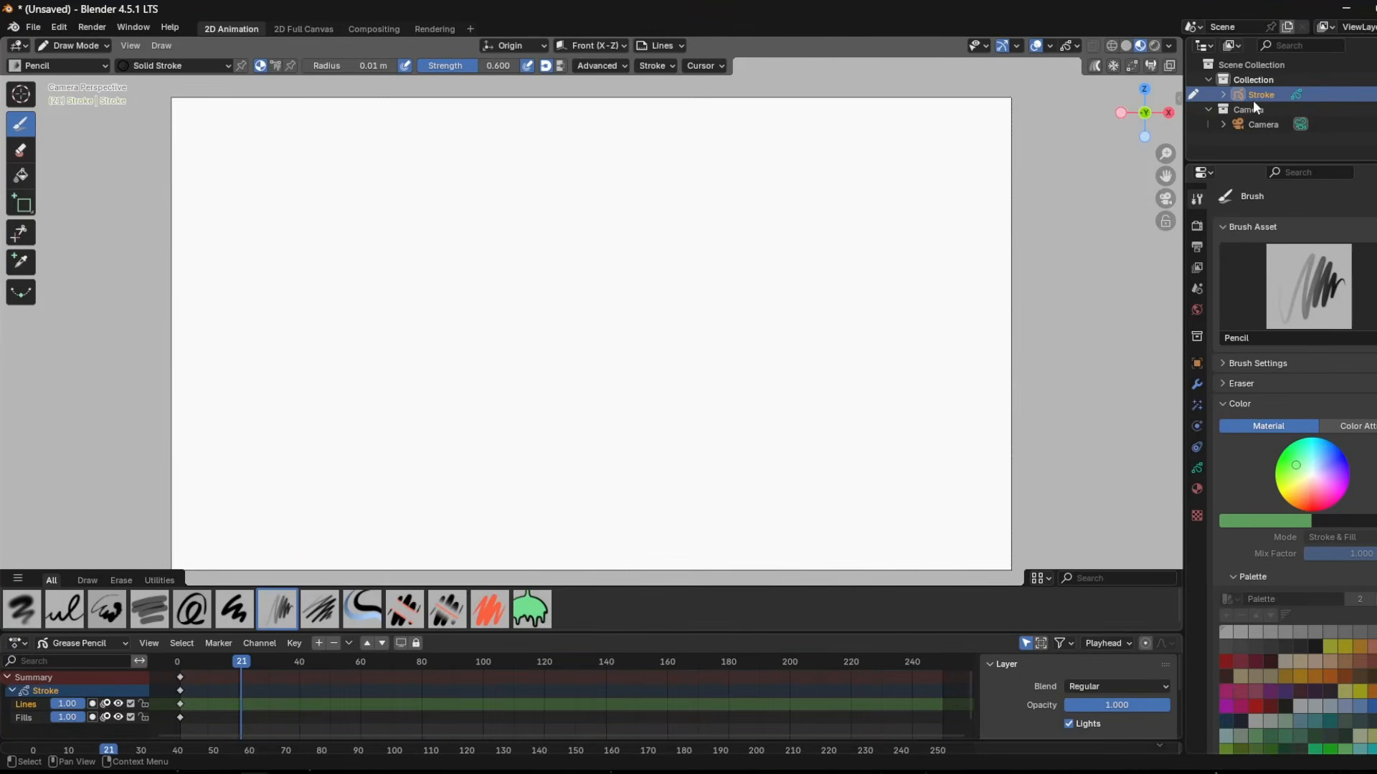
pyautogui.doubleClick(1256, 96)
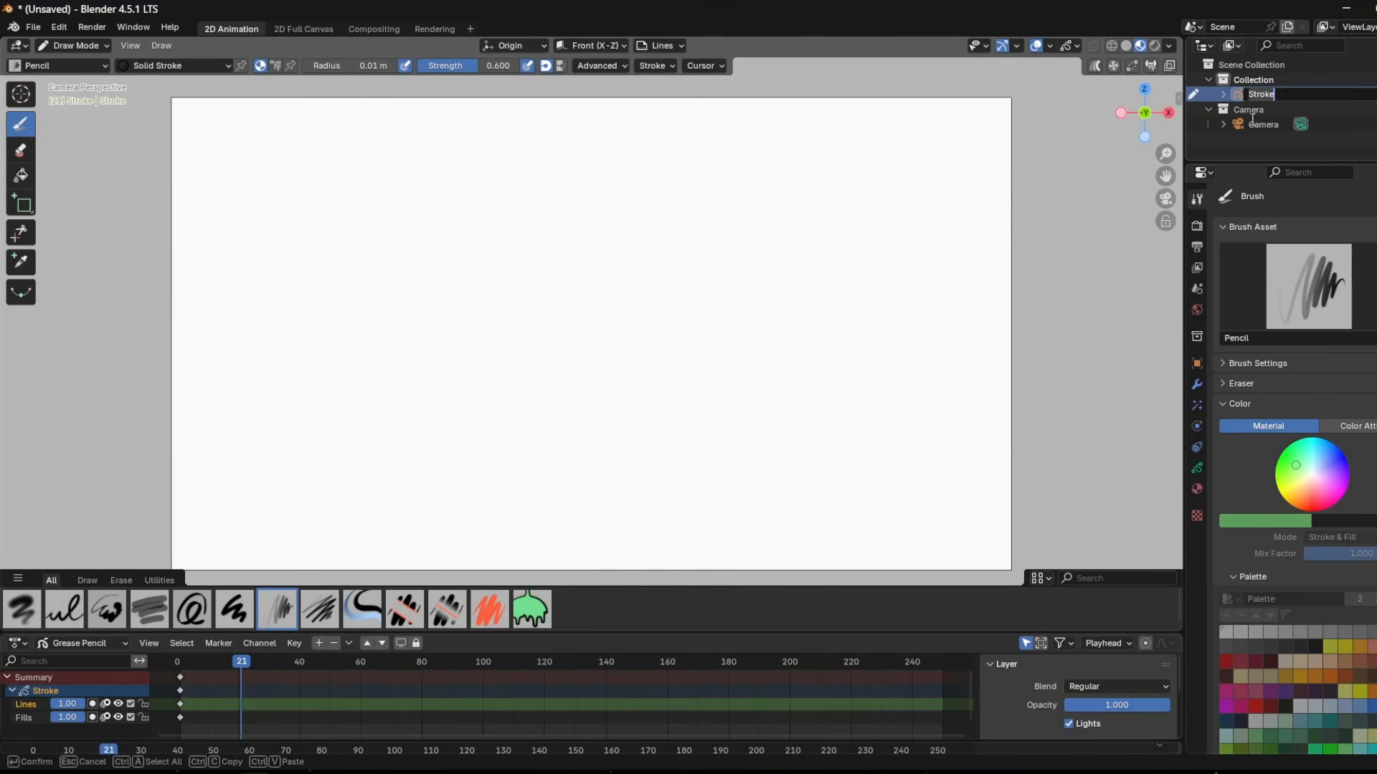
pyautogui.click(1255, 119)
pyautogui.click(1257, 126)
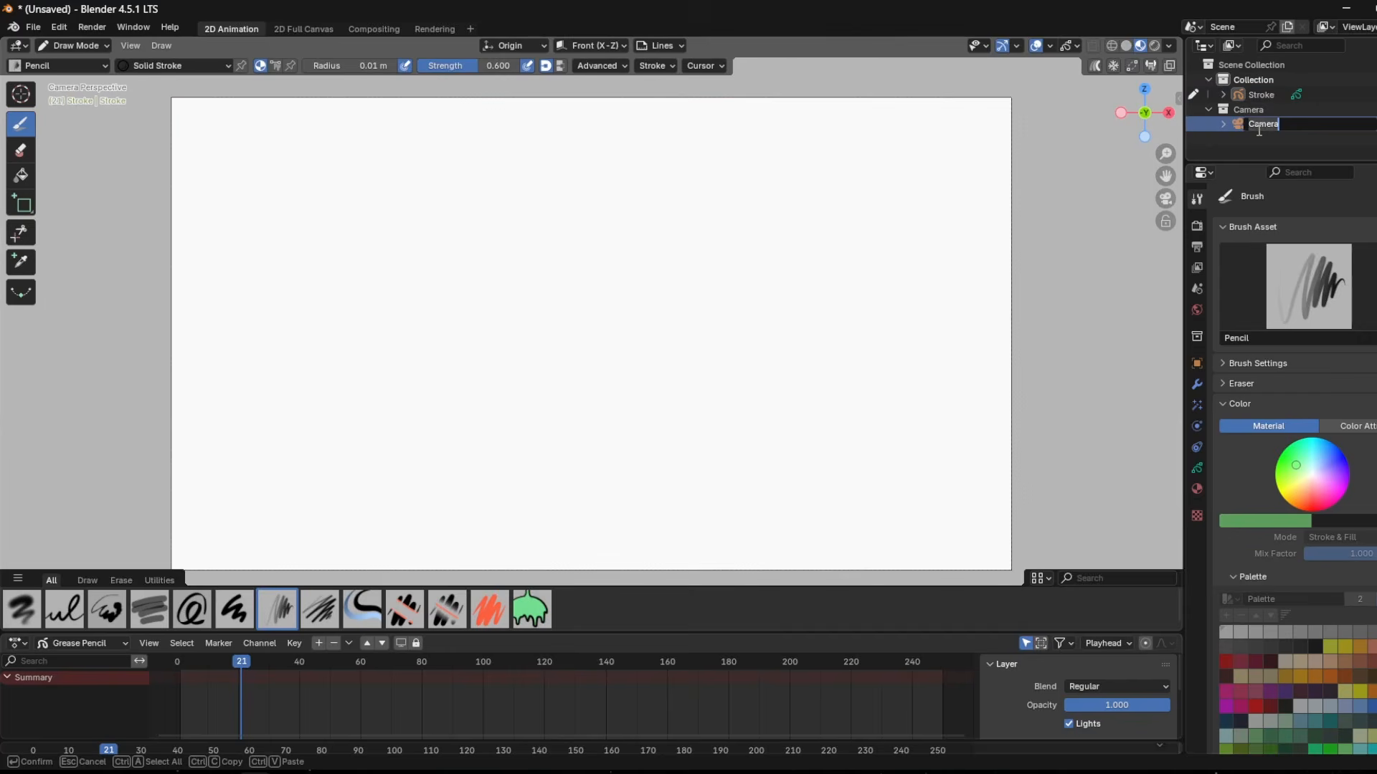
pyautogui.doubleClick(1267, 94)
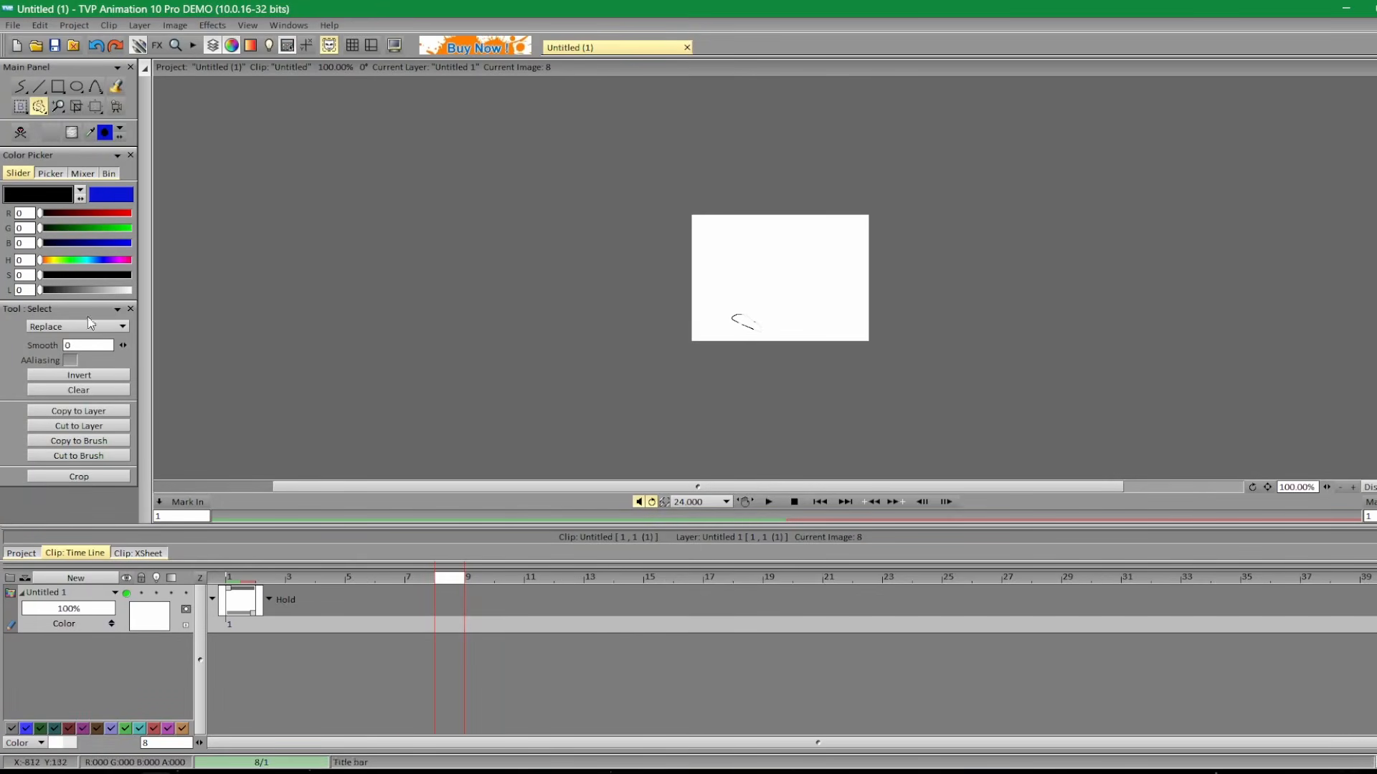
# In TVPaint, open the blending modes of layer Untitled 1 and close the list without choosing one.
pyautogui.rightClick(41, 639)
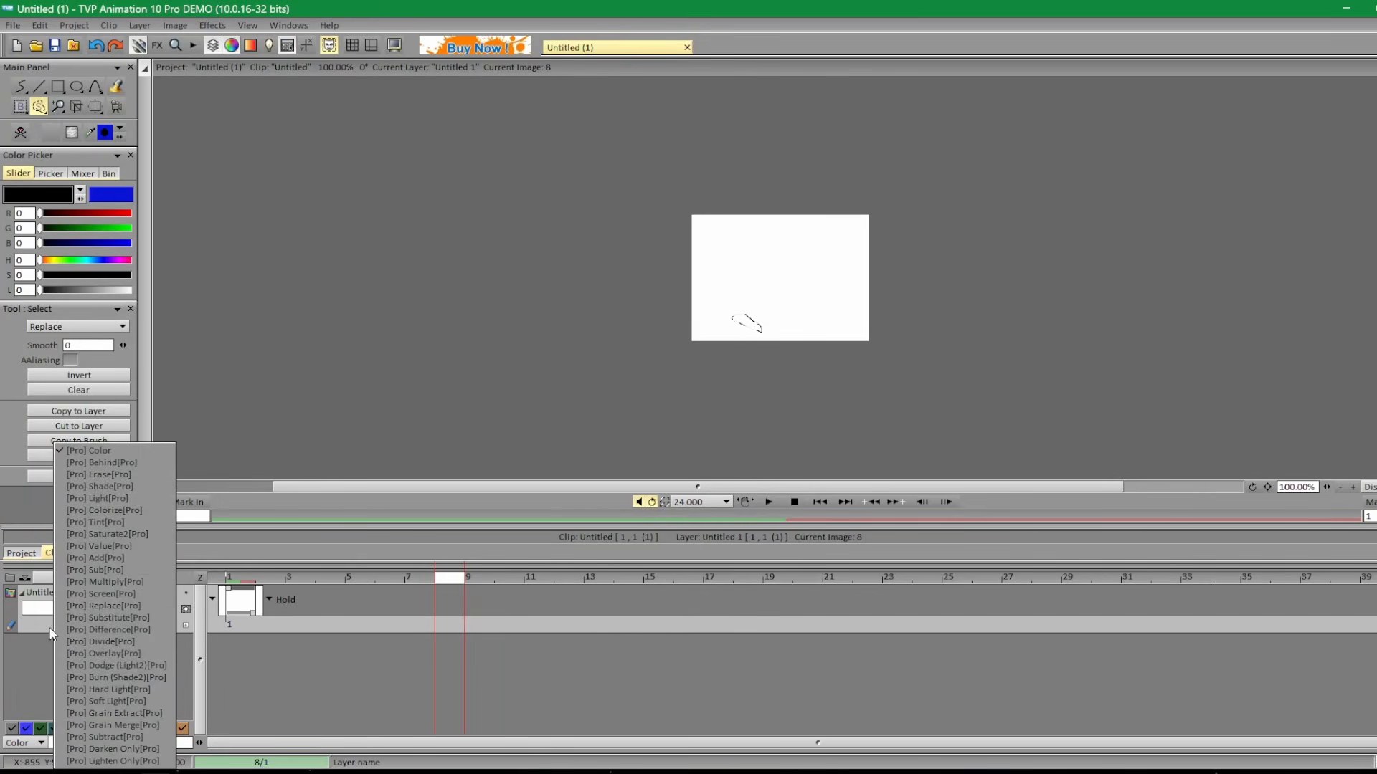
pyautogui.click(43, 594)
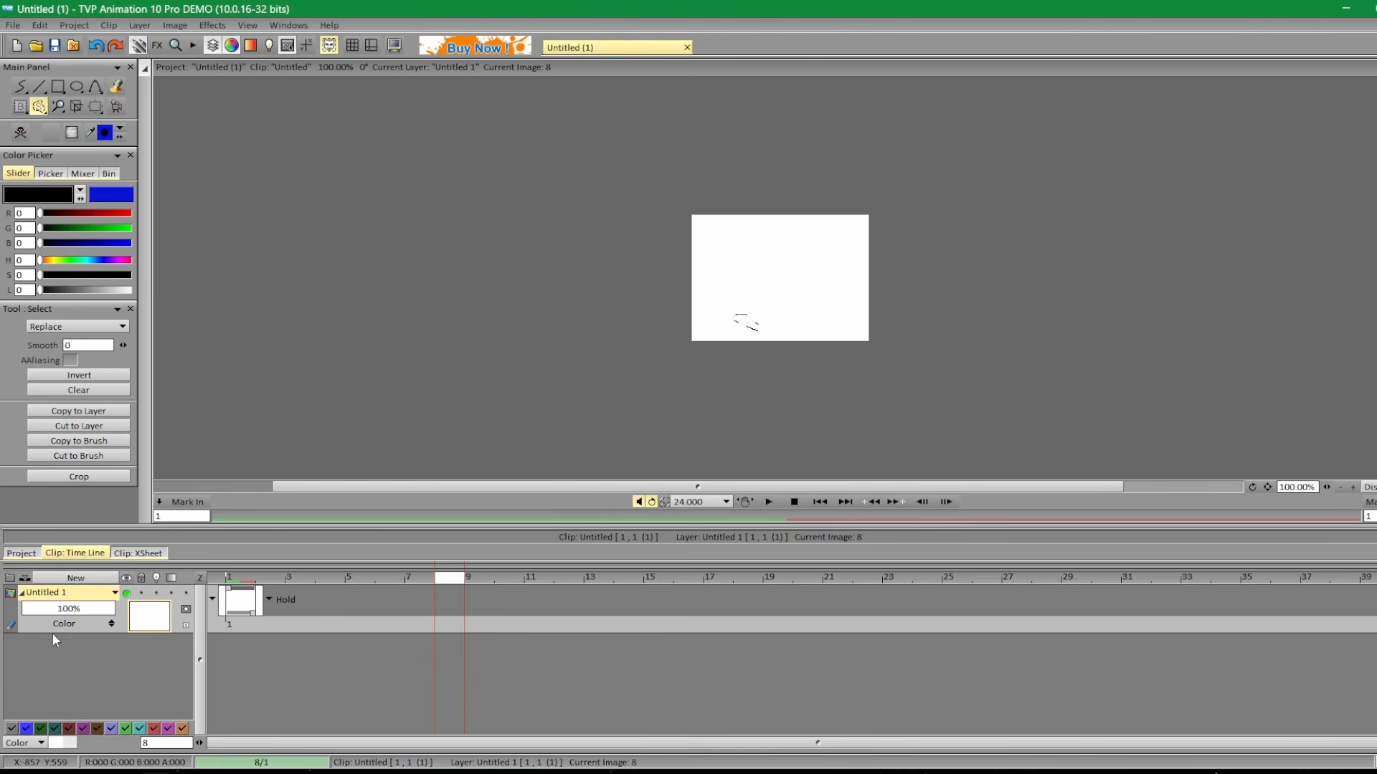
pyautogui.click(312, 579)
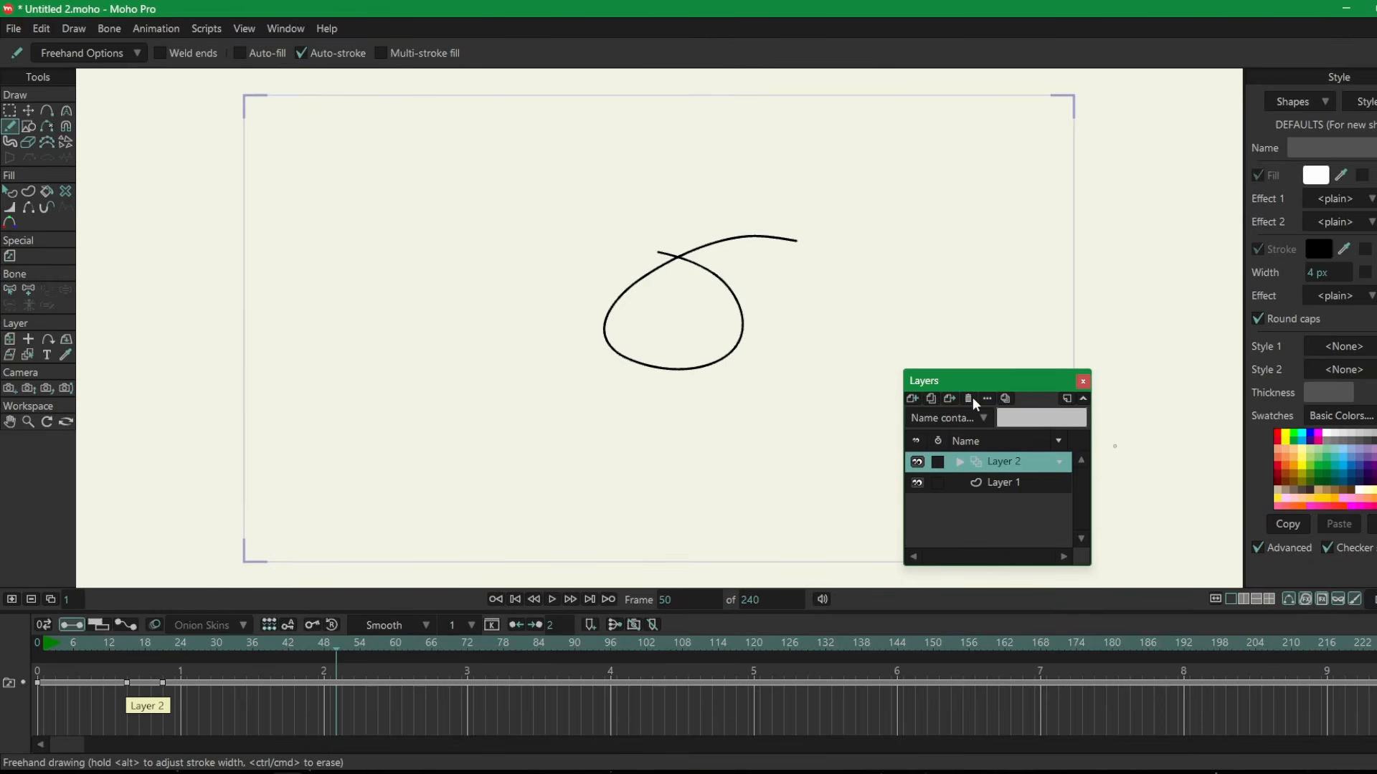
# In Moho, rename Layer 2 as FER through its layer settings.
pyautogui.doubleClick(1011, 467)
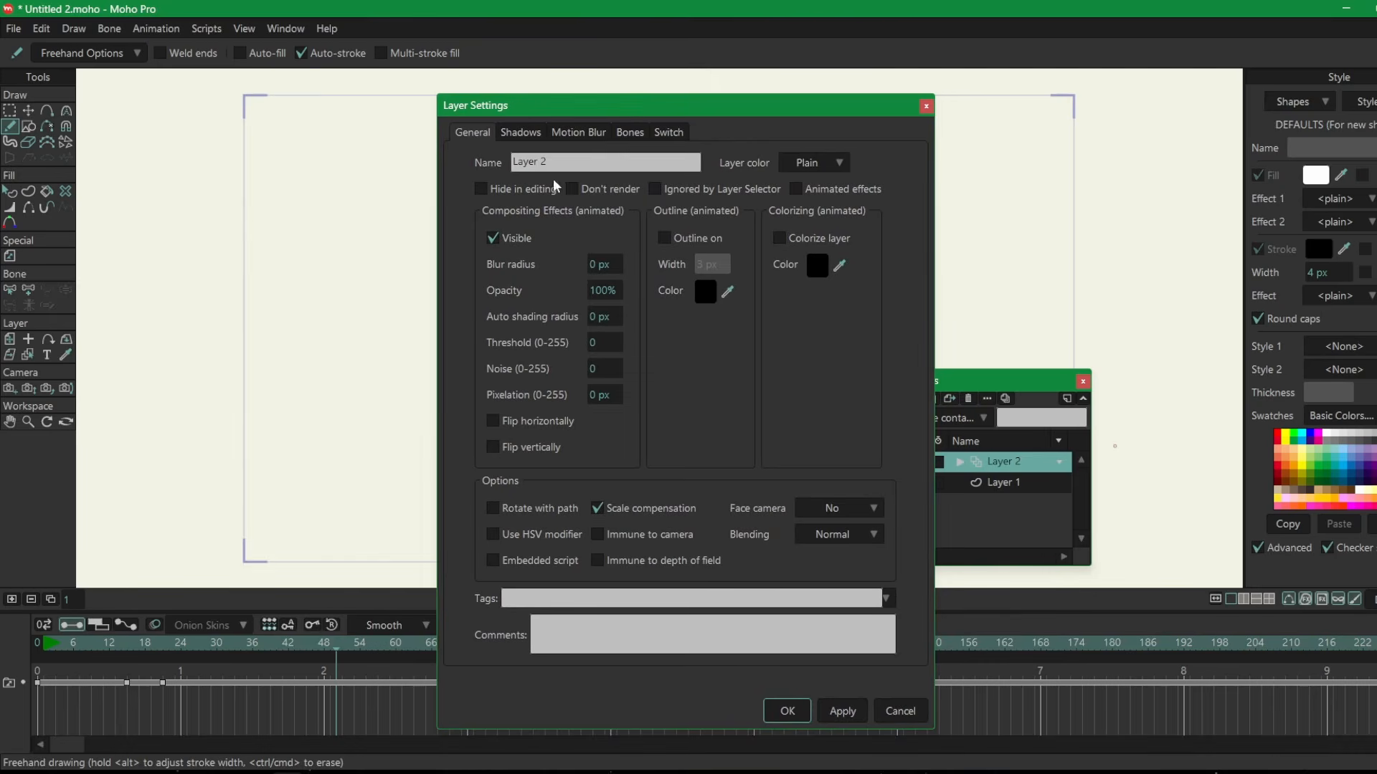
pyautogui.write('FER')
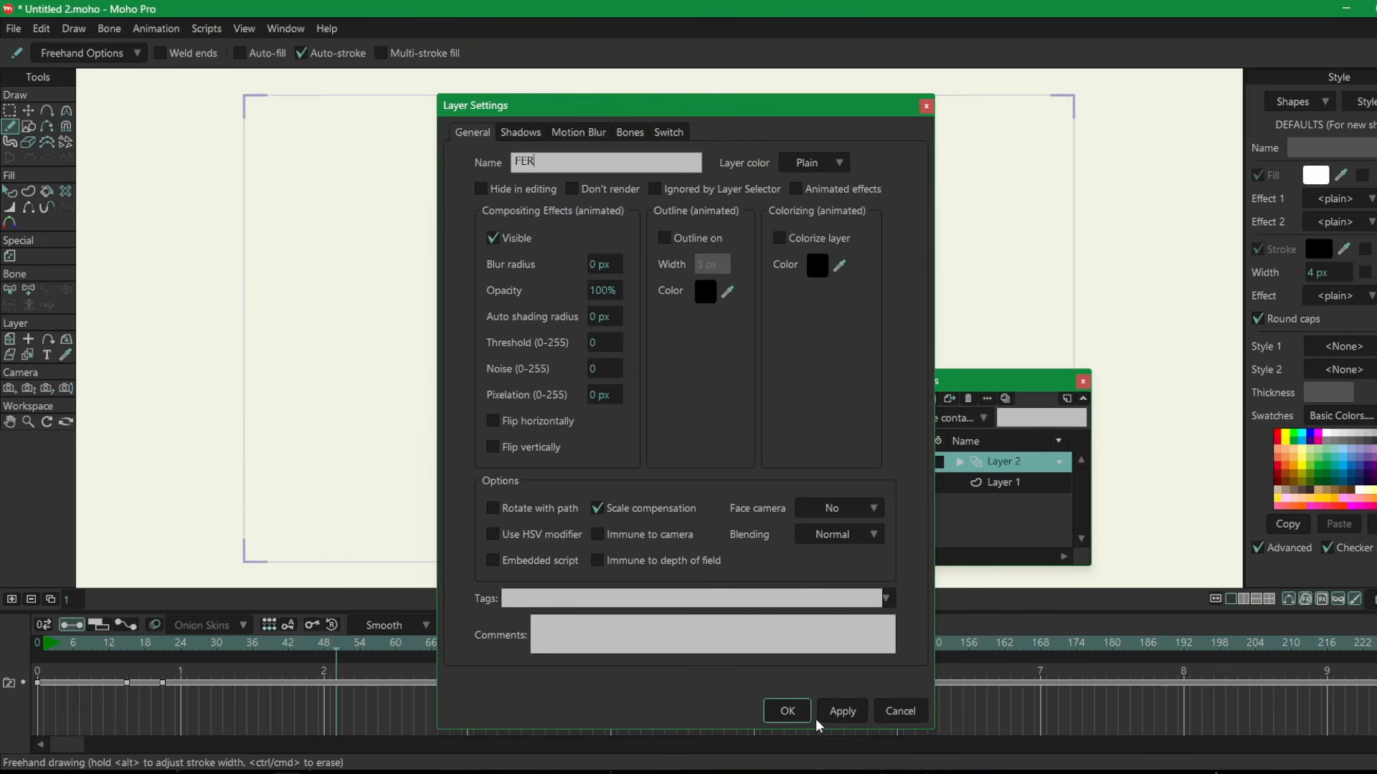
pyautogui.click(822, 717)
pyautogui.click(813, 713)
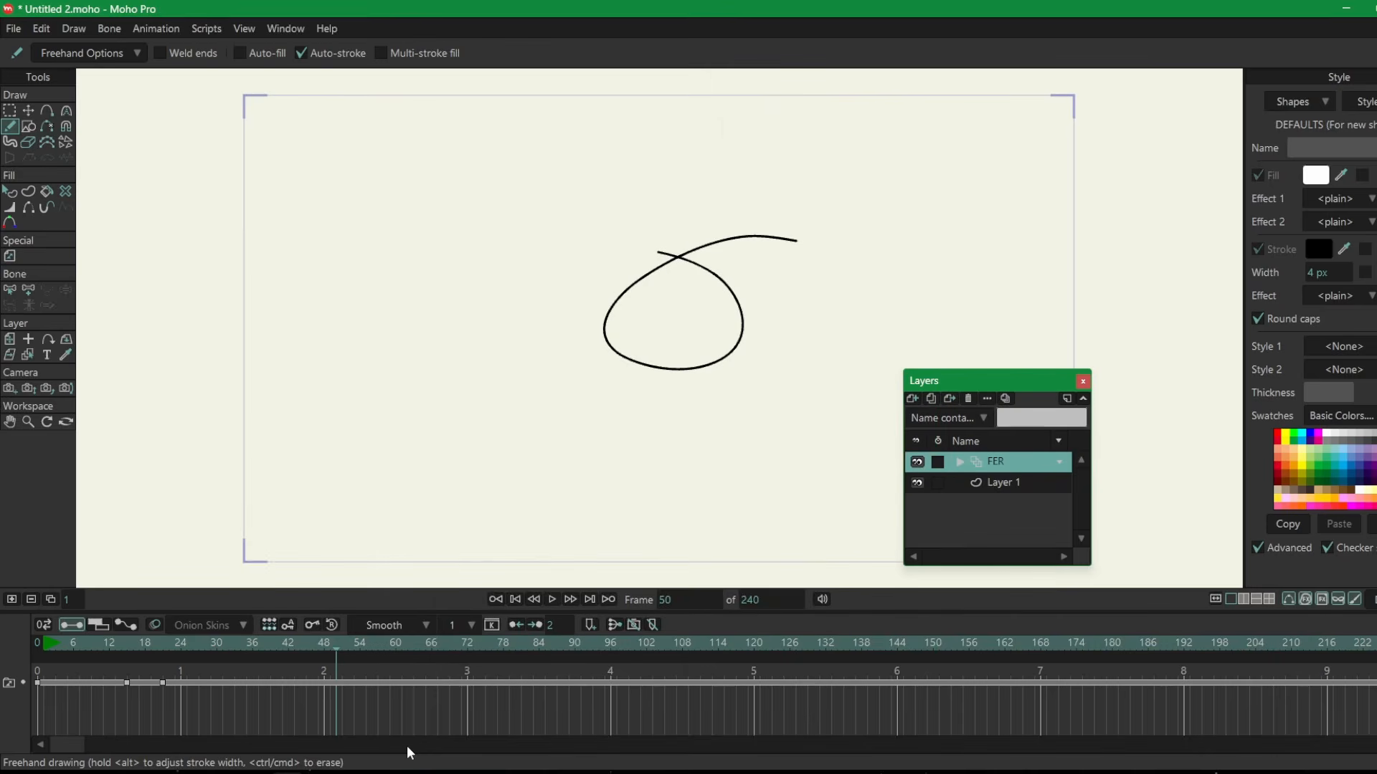
# Switch back to the Google Docs list and examine the Foldering entry among the LAYER shortcuts.
pyautogui.moveTo(124, 771)
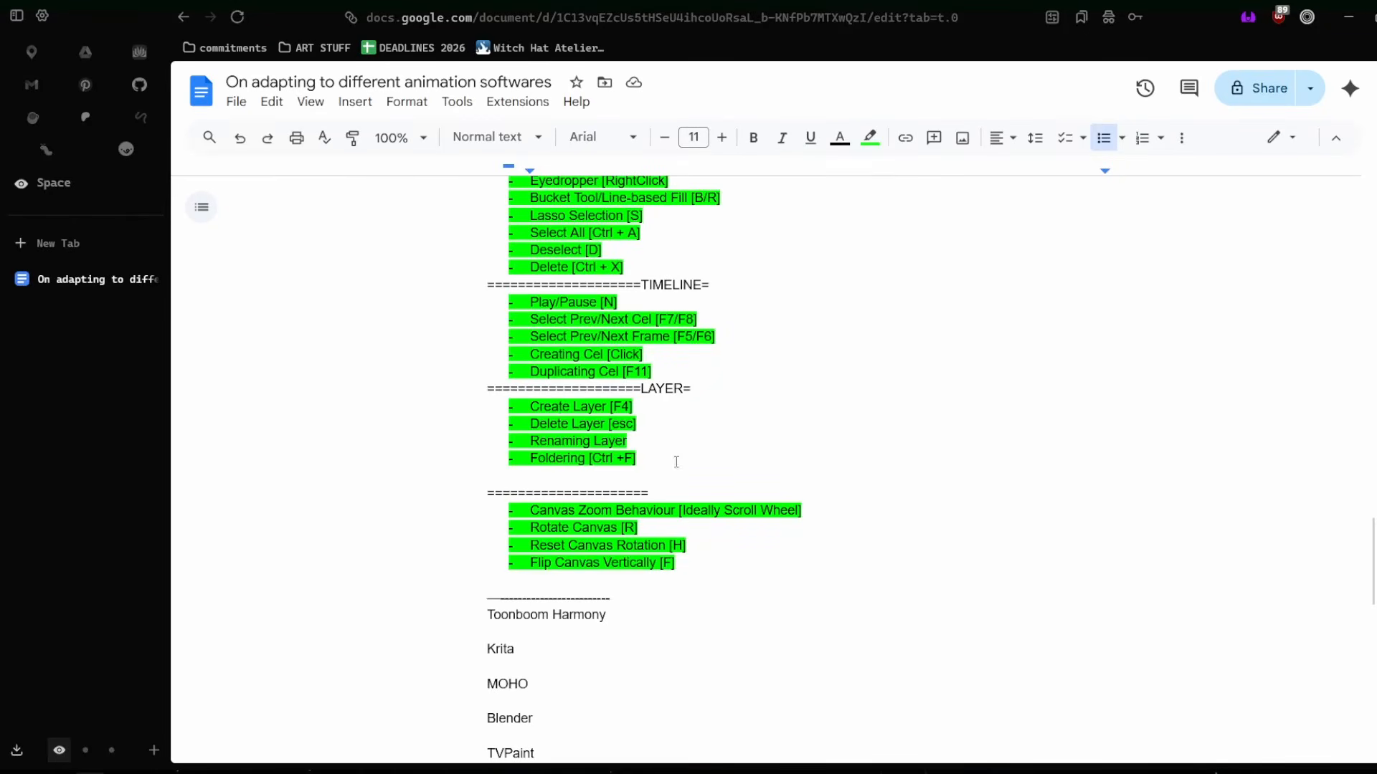
pyautogui.moveTo(635, 458); pyautogui.dragTo(512, 403)
pyautogui.click(557, 459)
# Switch to Clip Studio Paint, group the layers from the lower Layer 8 down to Layer 6 in a folder, and undo the grouping.
pyautogui.moveTo(222, 770)
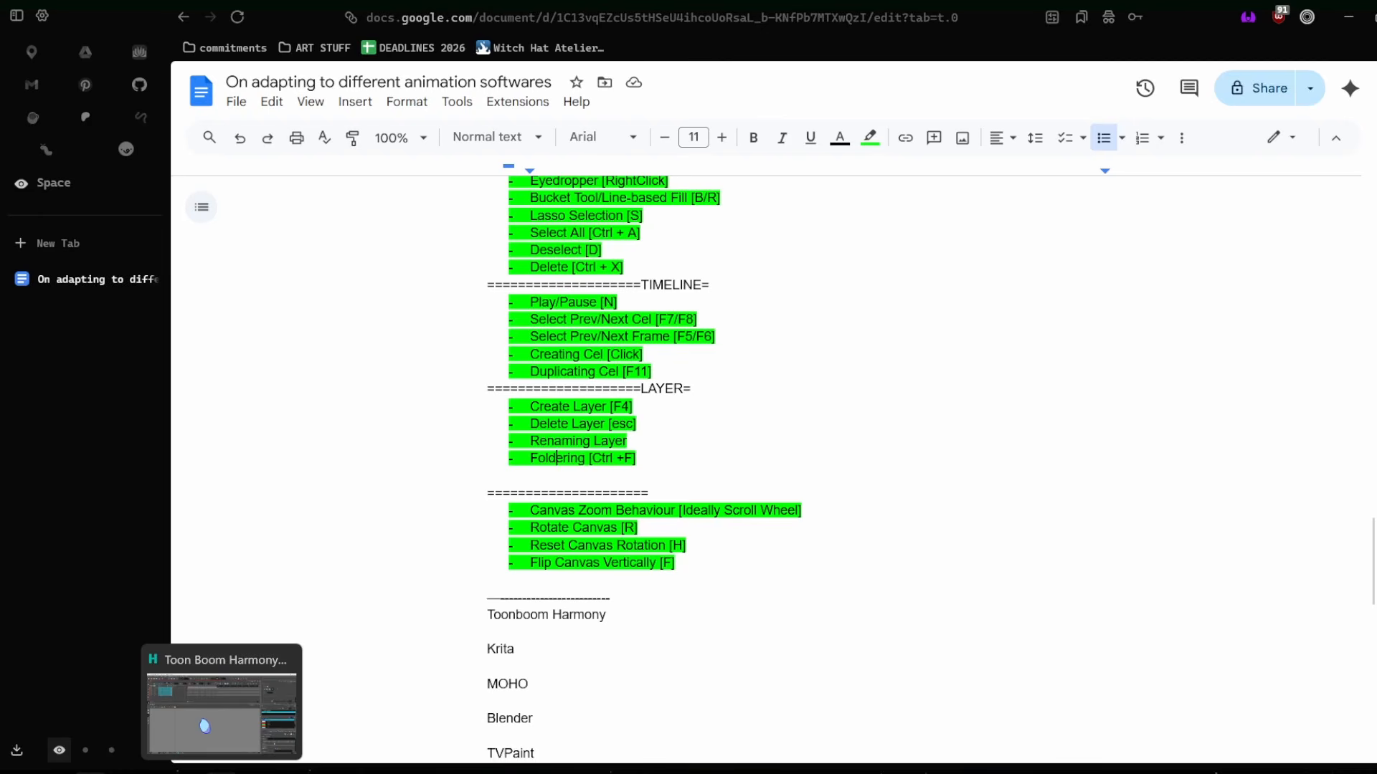
pyautogui.moveTo(156, 771)
pyautogui.click(222, 771)
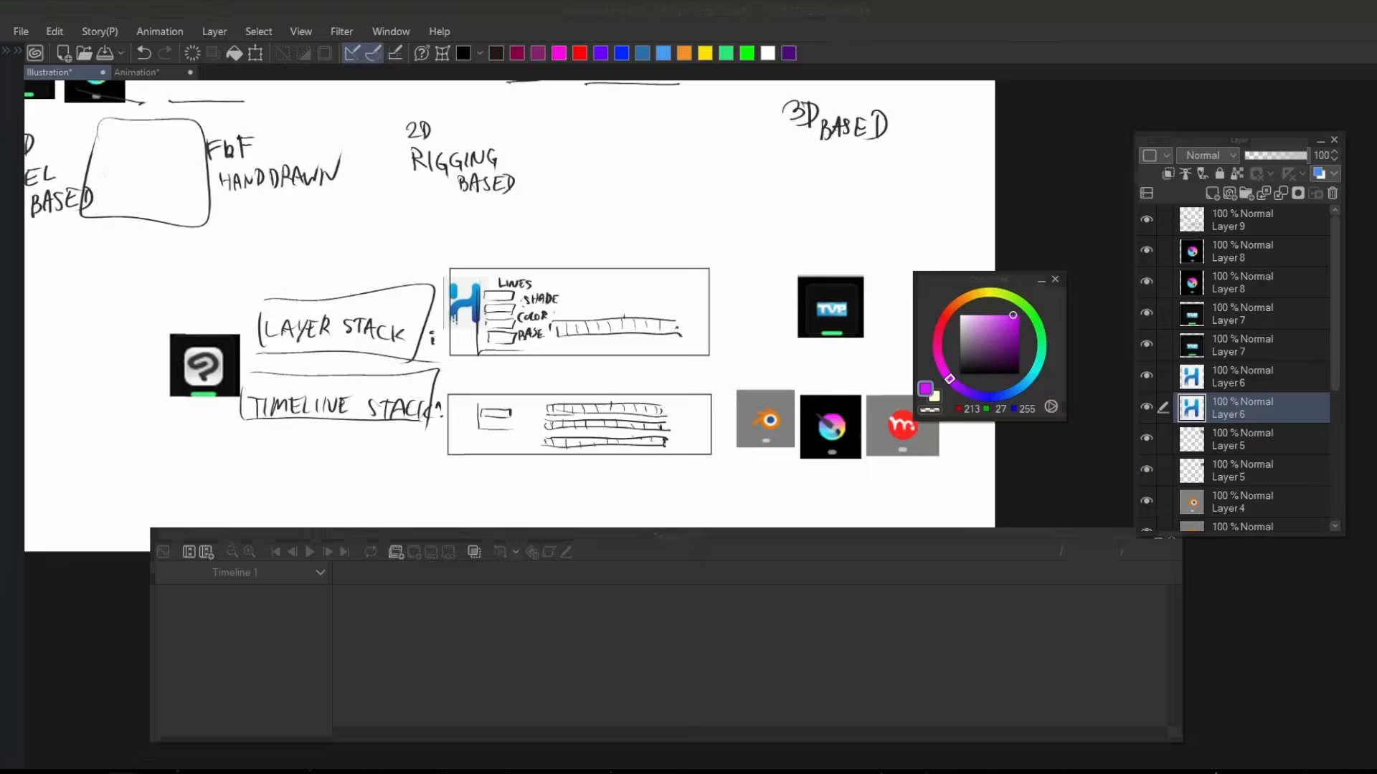
pyautogui.keyDown('shift'); pyautogui.click(1251, 285); pyautogui.keyUp('shift')
pyautogui.hotkey('ctrl', 'g')
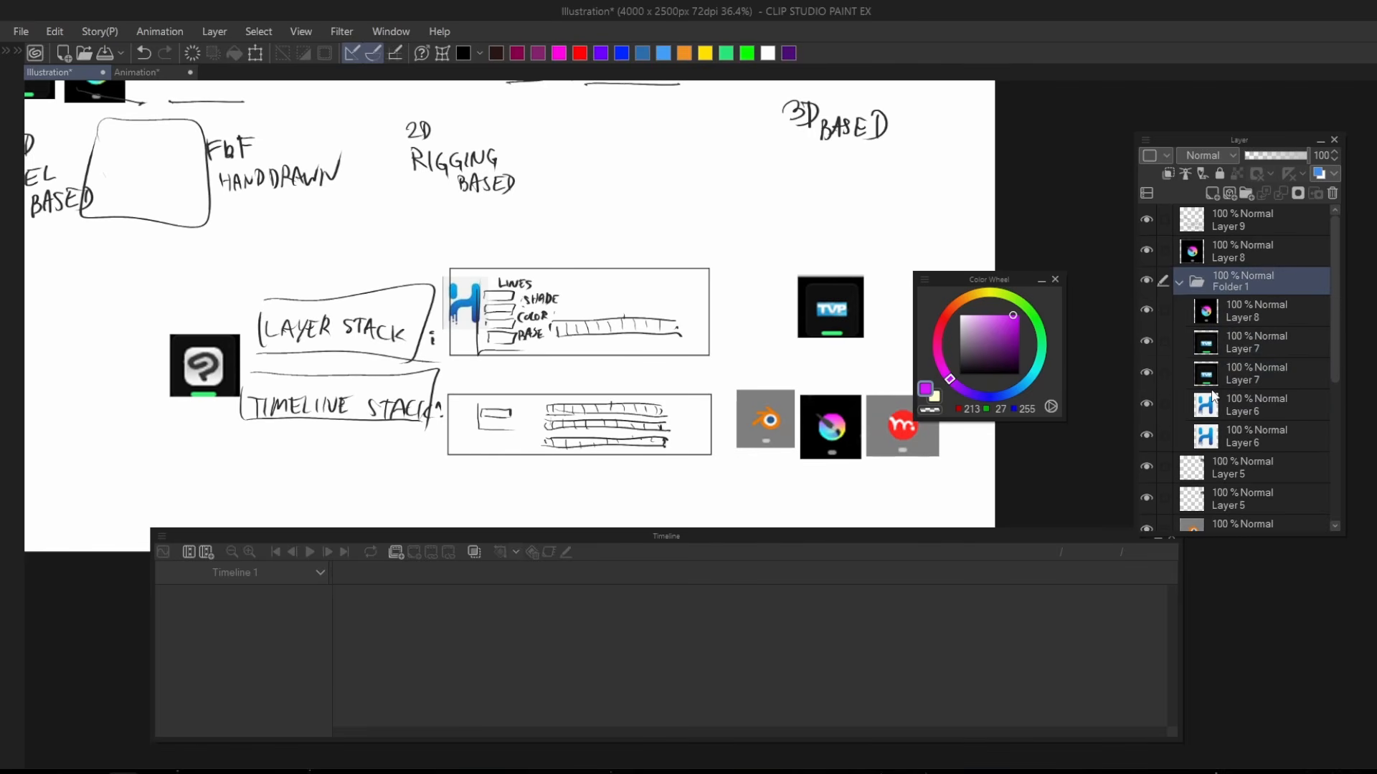
pyautogui.hotkey('ctrl', 'z')
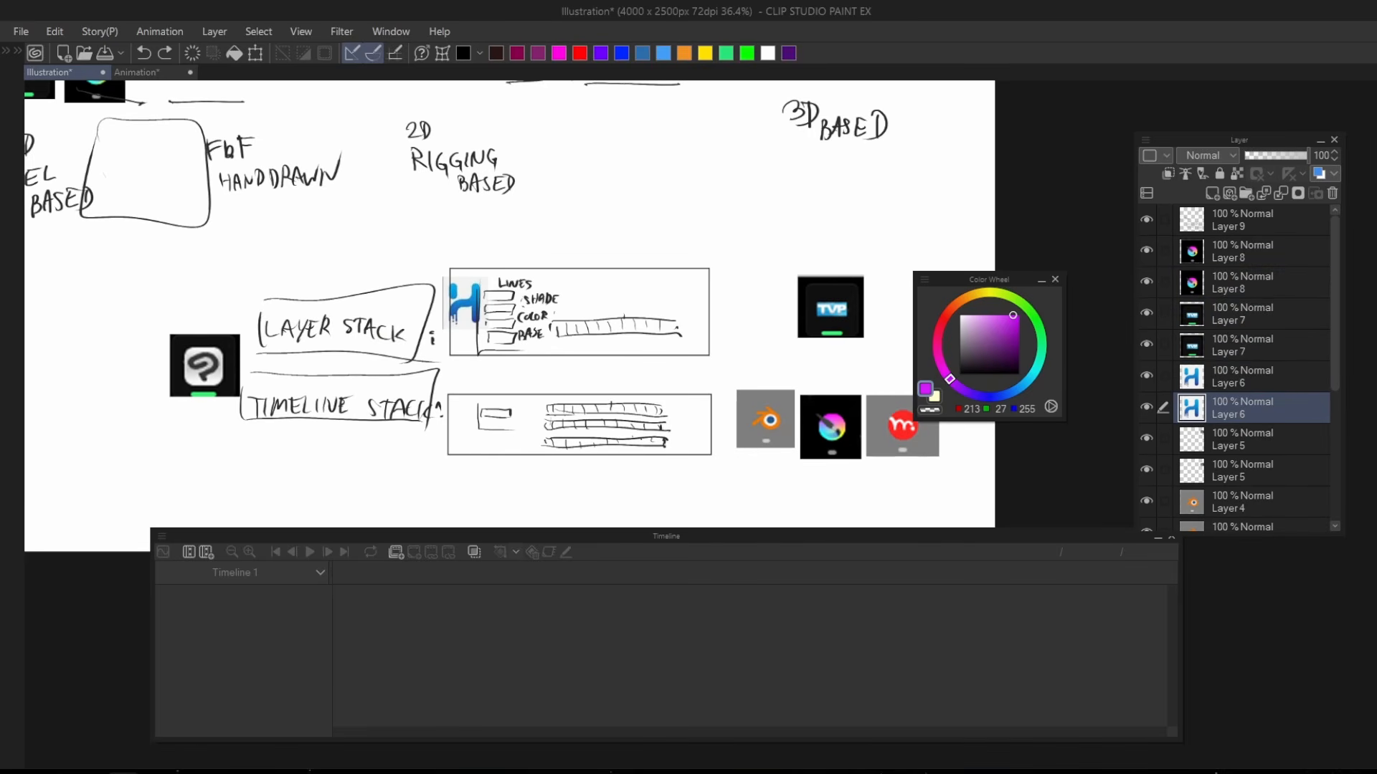
# In the Google Docs list, change the Foldering shortcut to [Ctrl +G].
pyautogui.moveTo(93, 770)
pyautogui.click(100, 710)
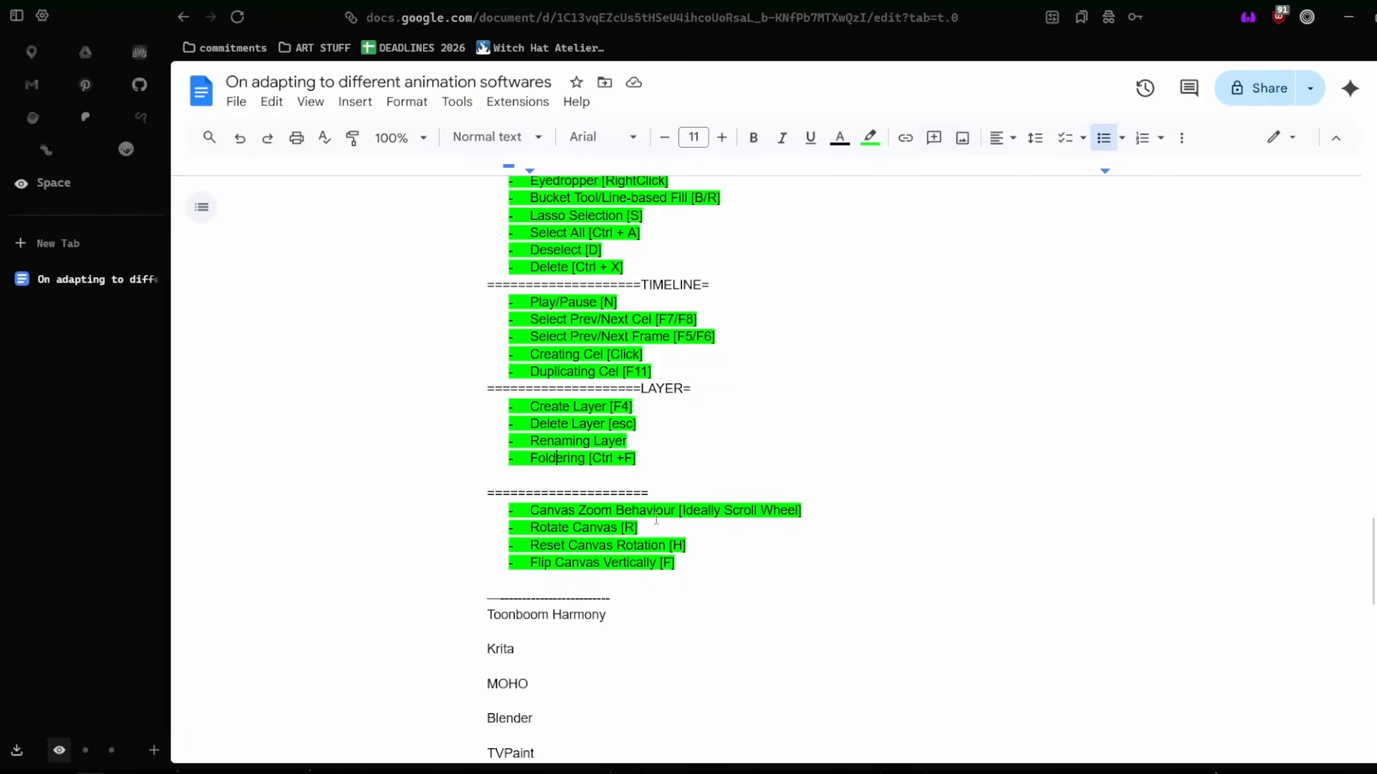
pyautogui.click(629, 465)
pyautogui.press('BackSpace')
pyautogui.write('G')
# Label the divider above the canvas shortcuts CANVAS and highlight the Canvas Zoom Behaviour entry.
pyautogui.click(618, 493)
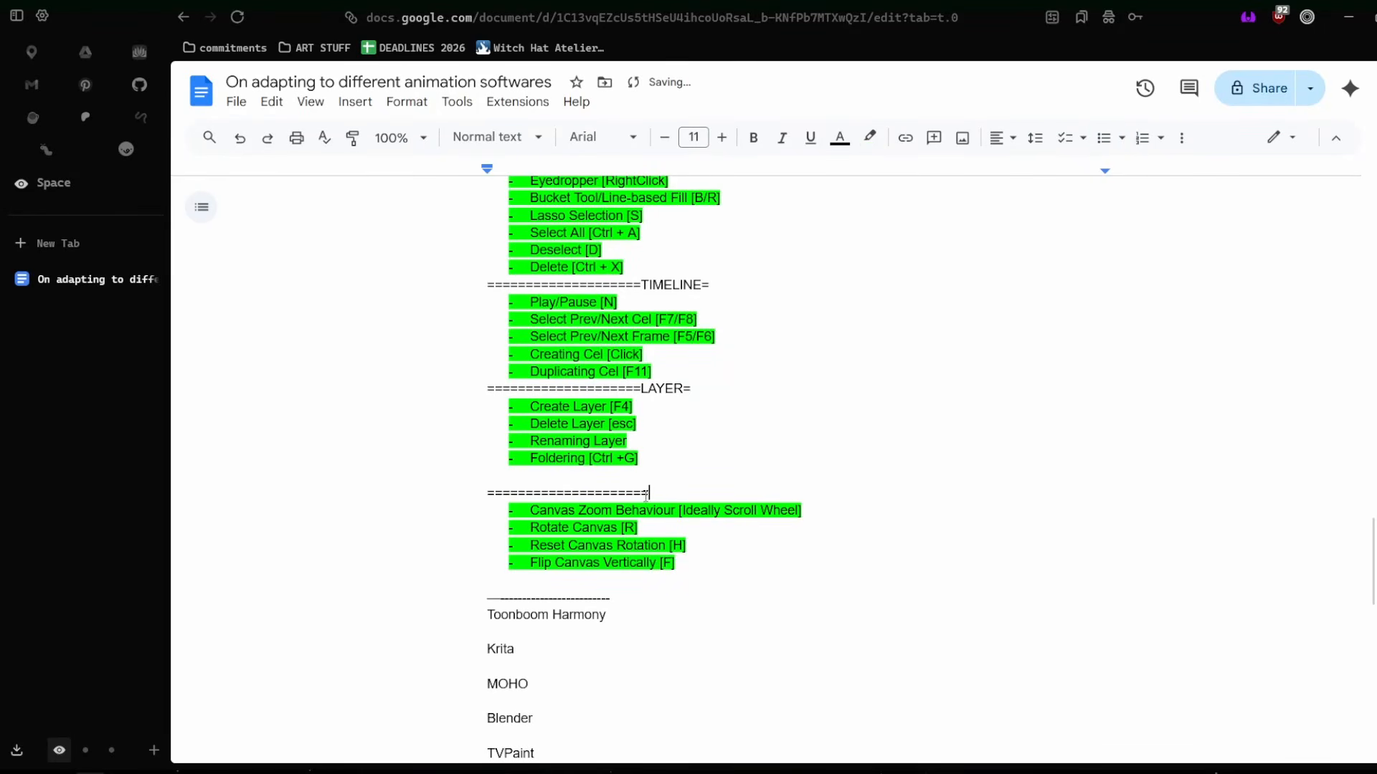
pyautogui.write('CANVAS')
pyautogui.moveTo(808, 511); pyautogui.dragTo(565, 524)
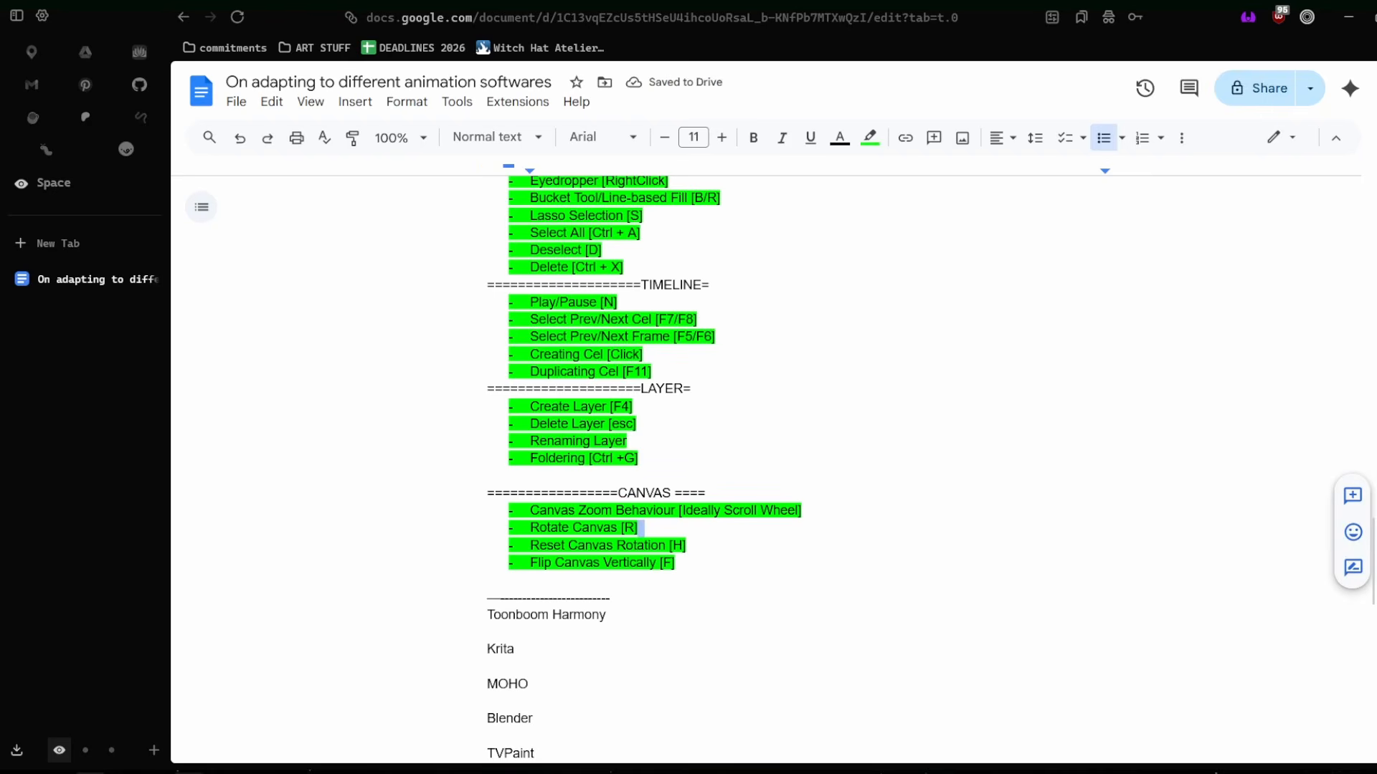
pyautogui.moveTo(122, 773)
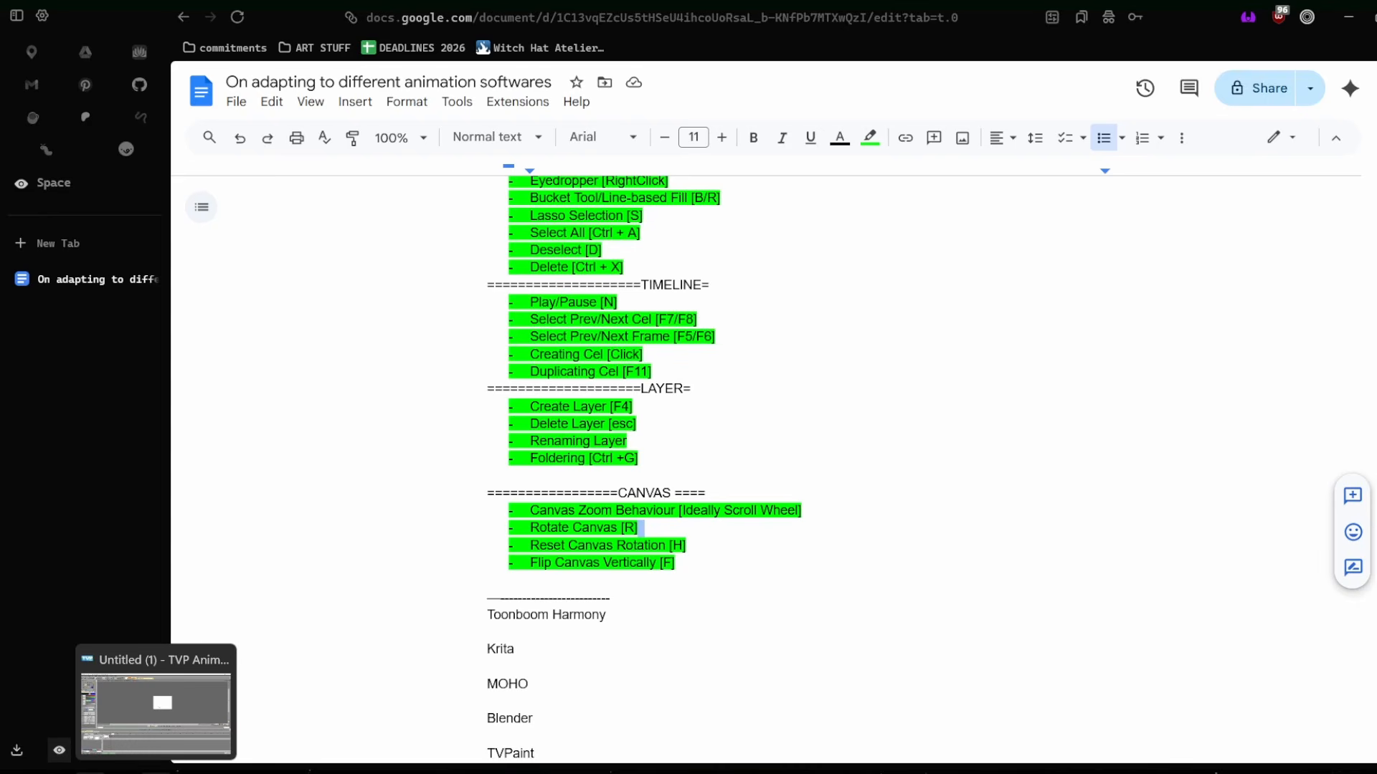
# Switch to TVPaint, activate the freehand brush, and zoom the blank canvas in and out repeatedly.
pyautogui.click(155, 773)
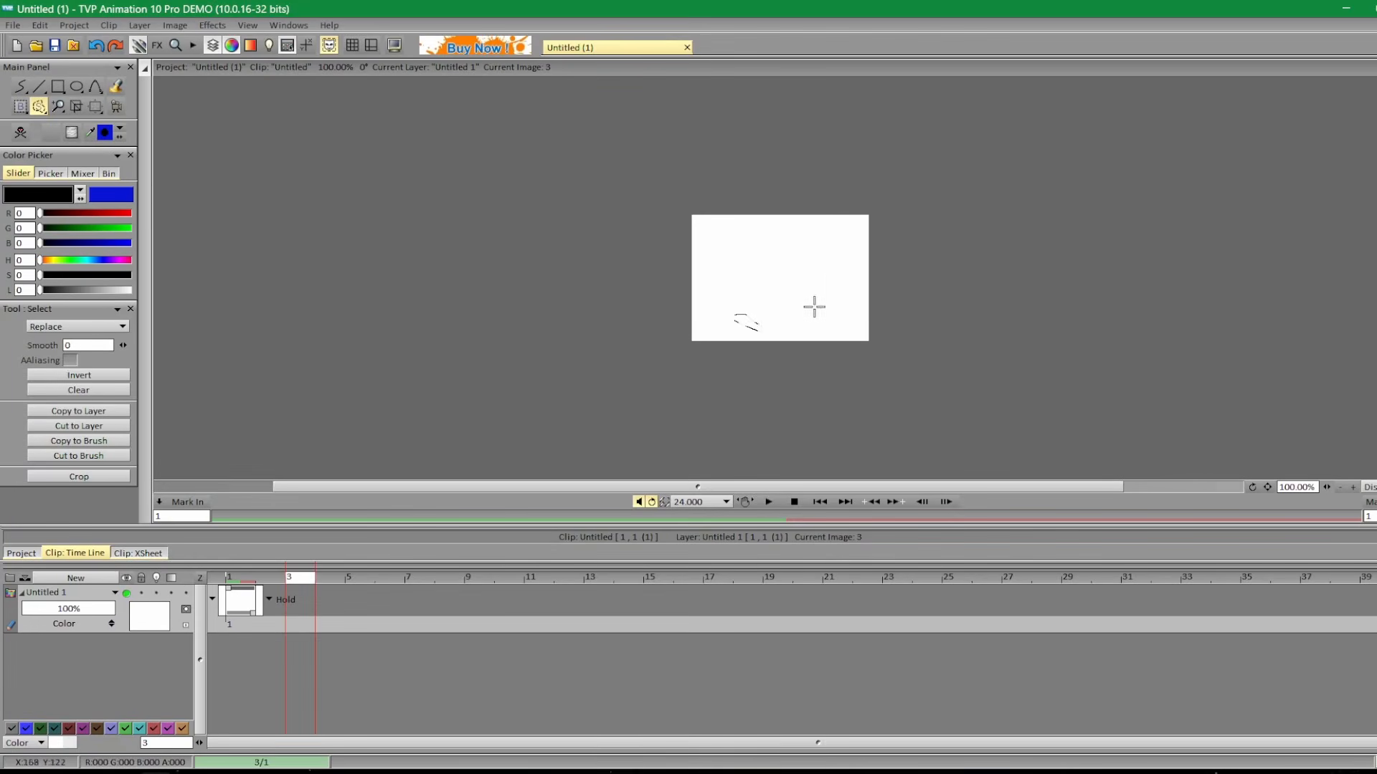
pyautogui.click(796, 361)
pyautogui.press('b')
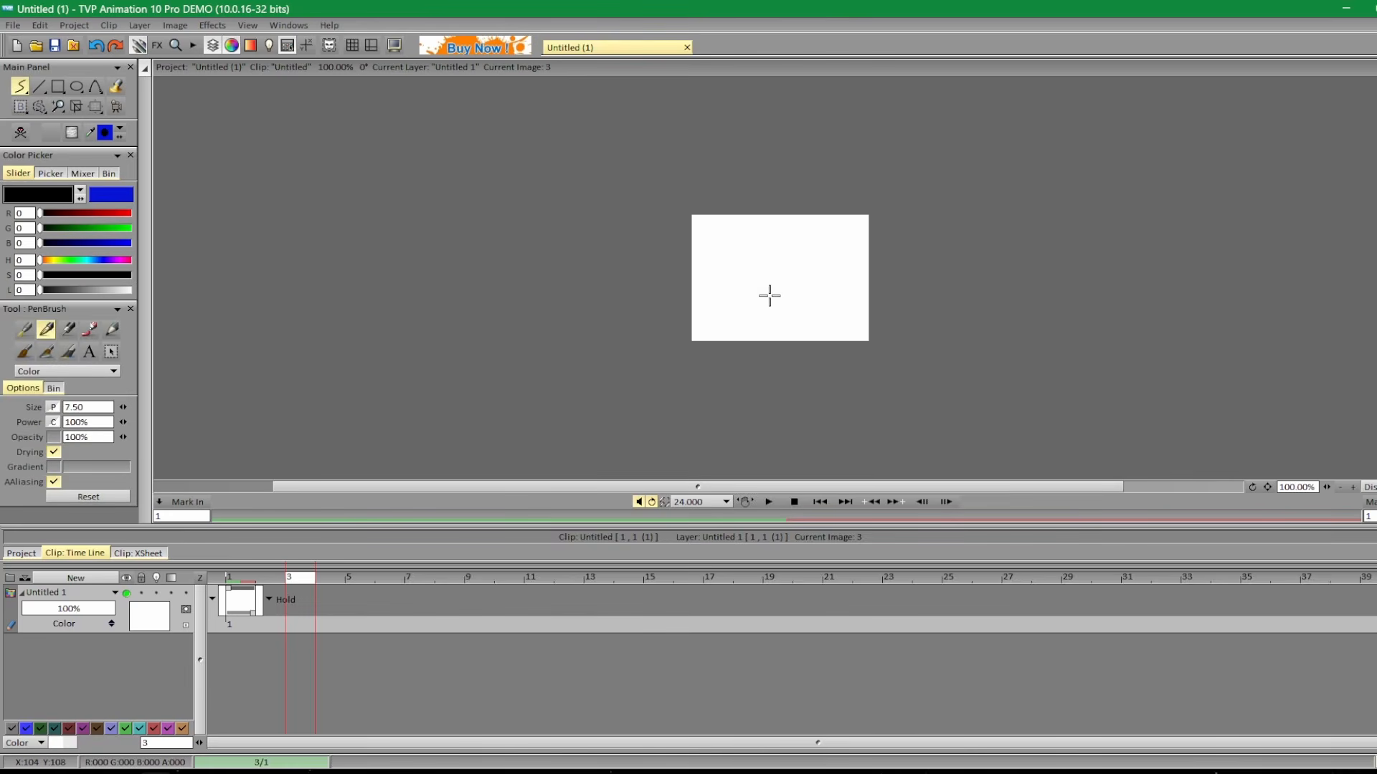
pyautogui.scroll(1, 977, 391)
pyautogui.scroll(6, 769, 231)
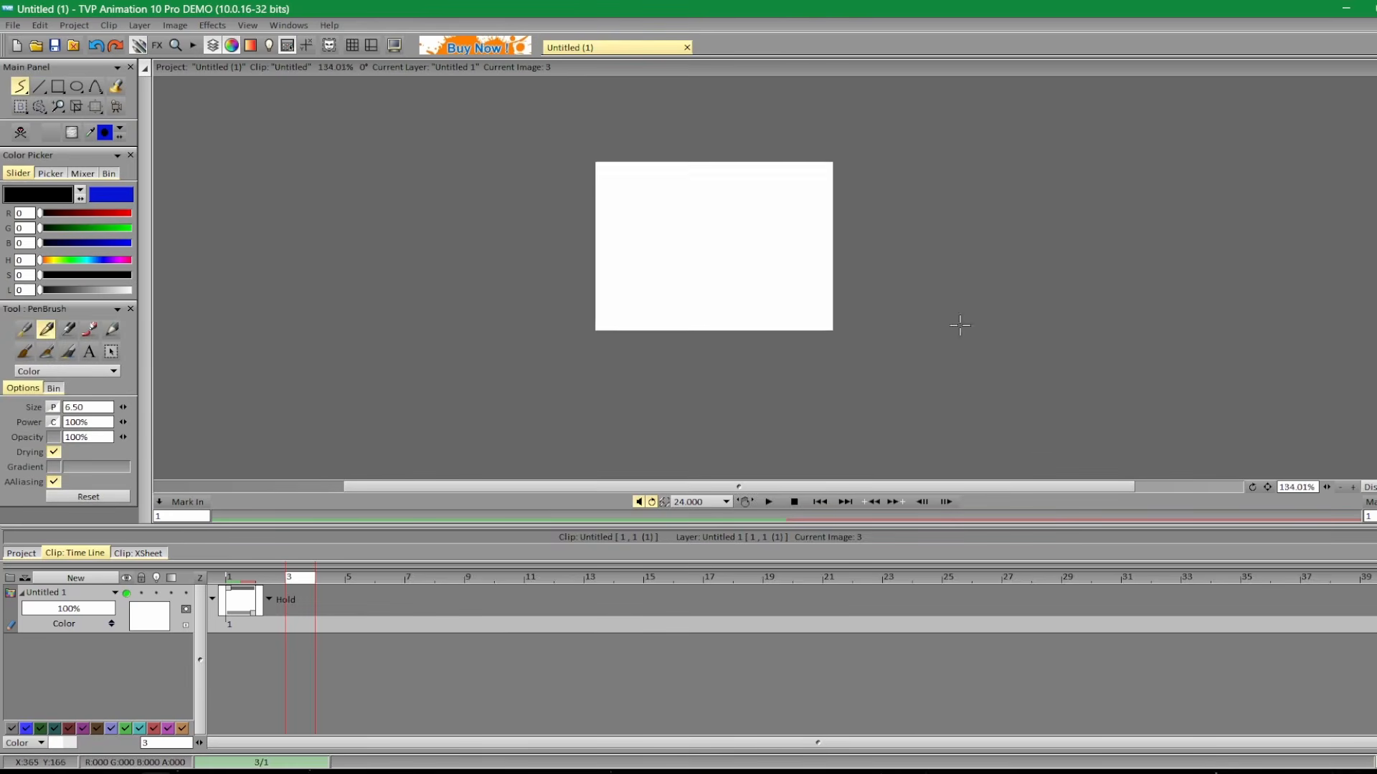
pyautogui.scroll(-1, 769, 231)
pyautogui.scroll(5, 768, 232)
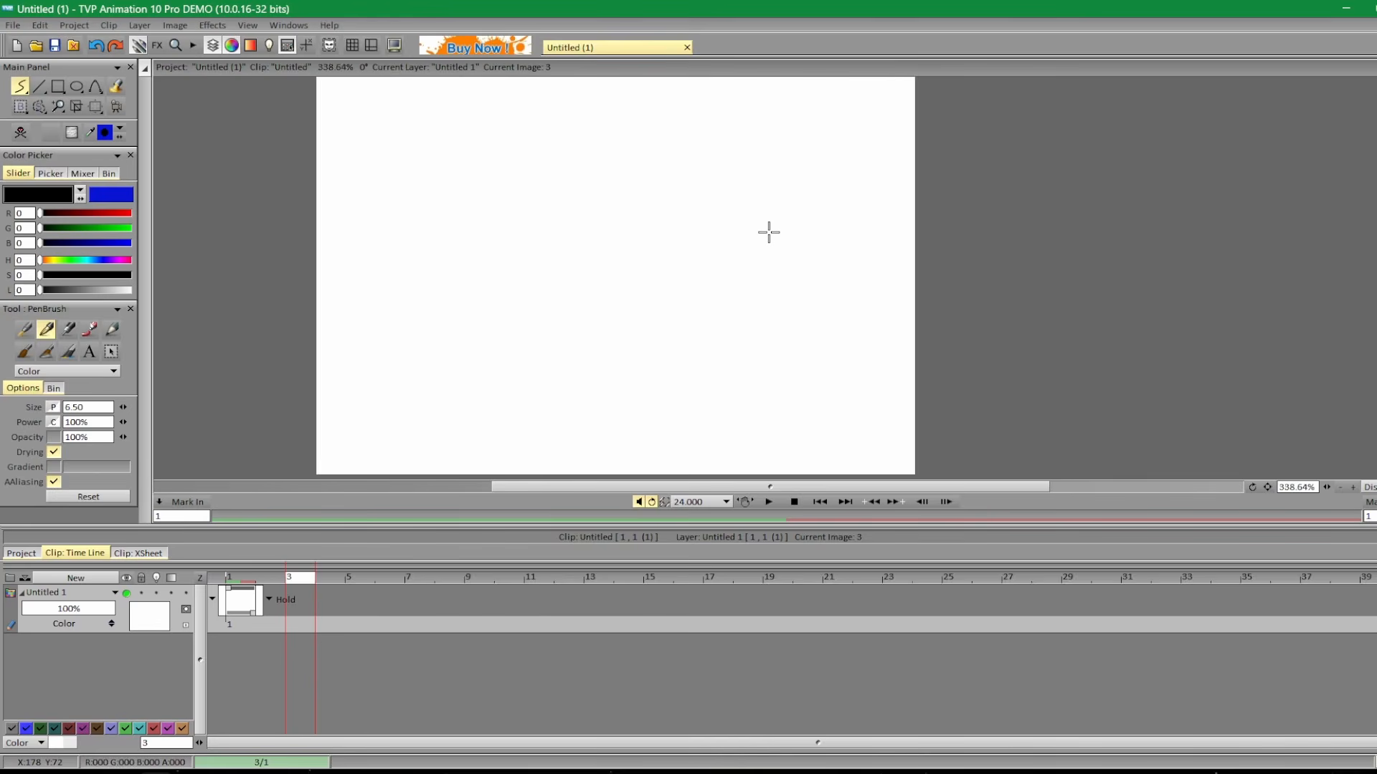
pyautogui.scroll(-4, 765, 234)
pyautogui.scroll(6, 688, 260)
pyautogui.scroll(-6, 640, 278)
pyautogui.scroll(2, 635, 157)
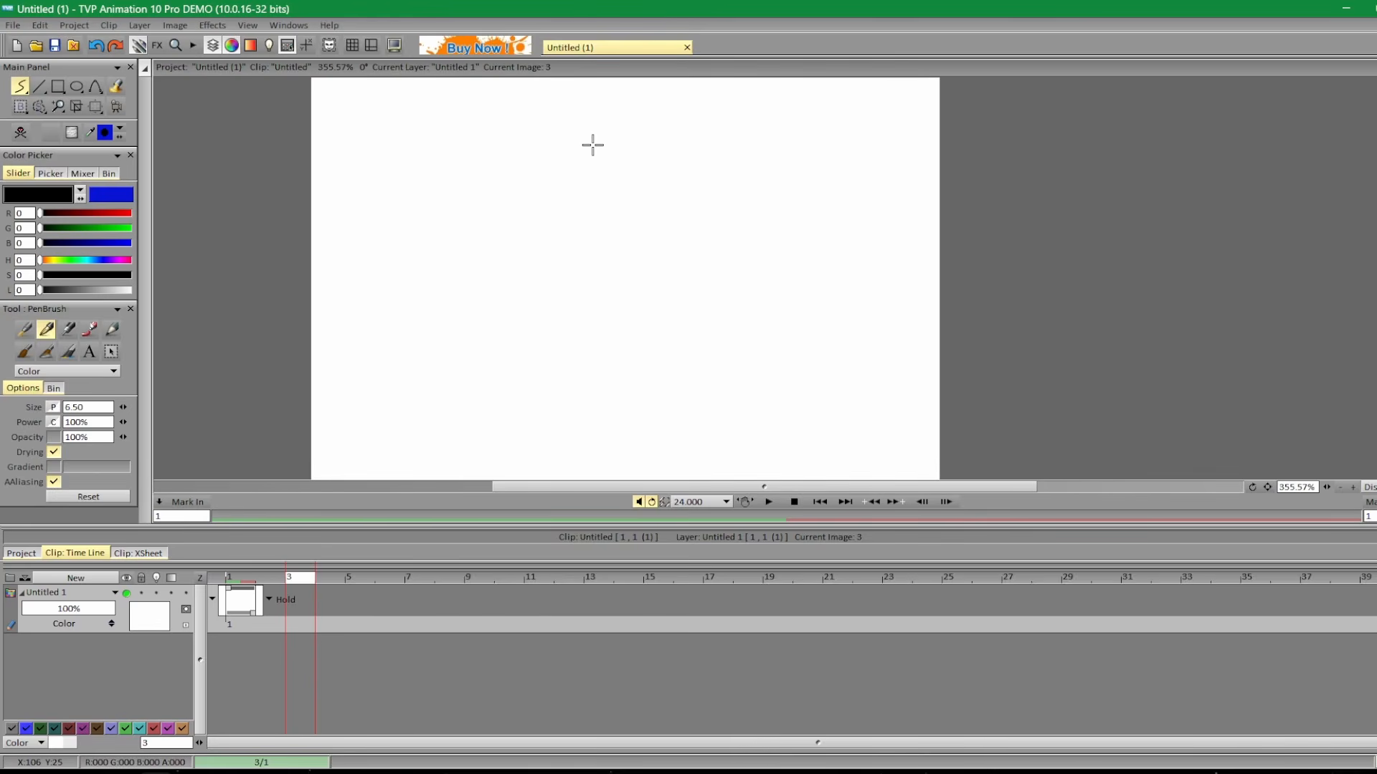
pyautogui.scroll(-2, 567, 212)
pyautogui.scroll(2, 444, 236)
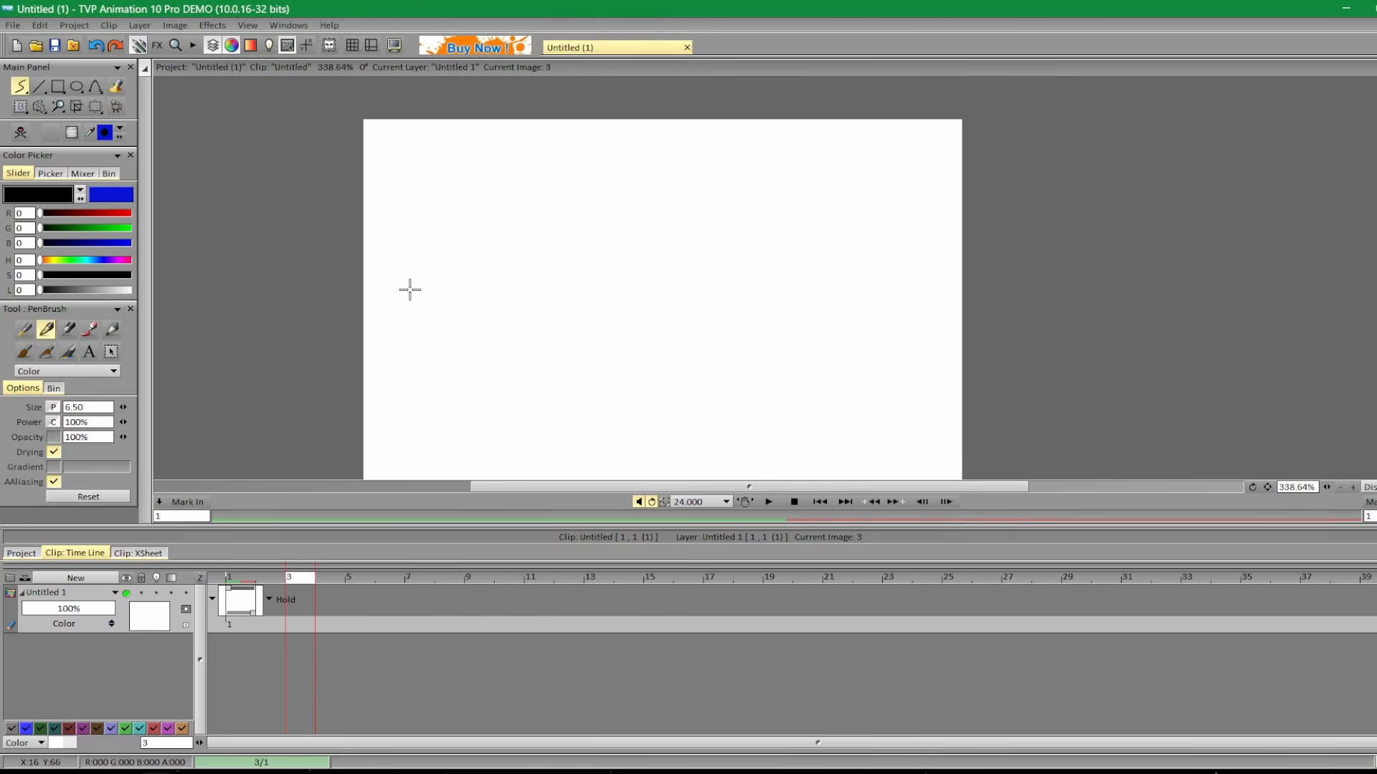
pyautogui.scroll(-2, 738, 108)
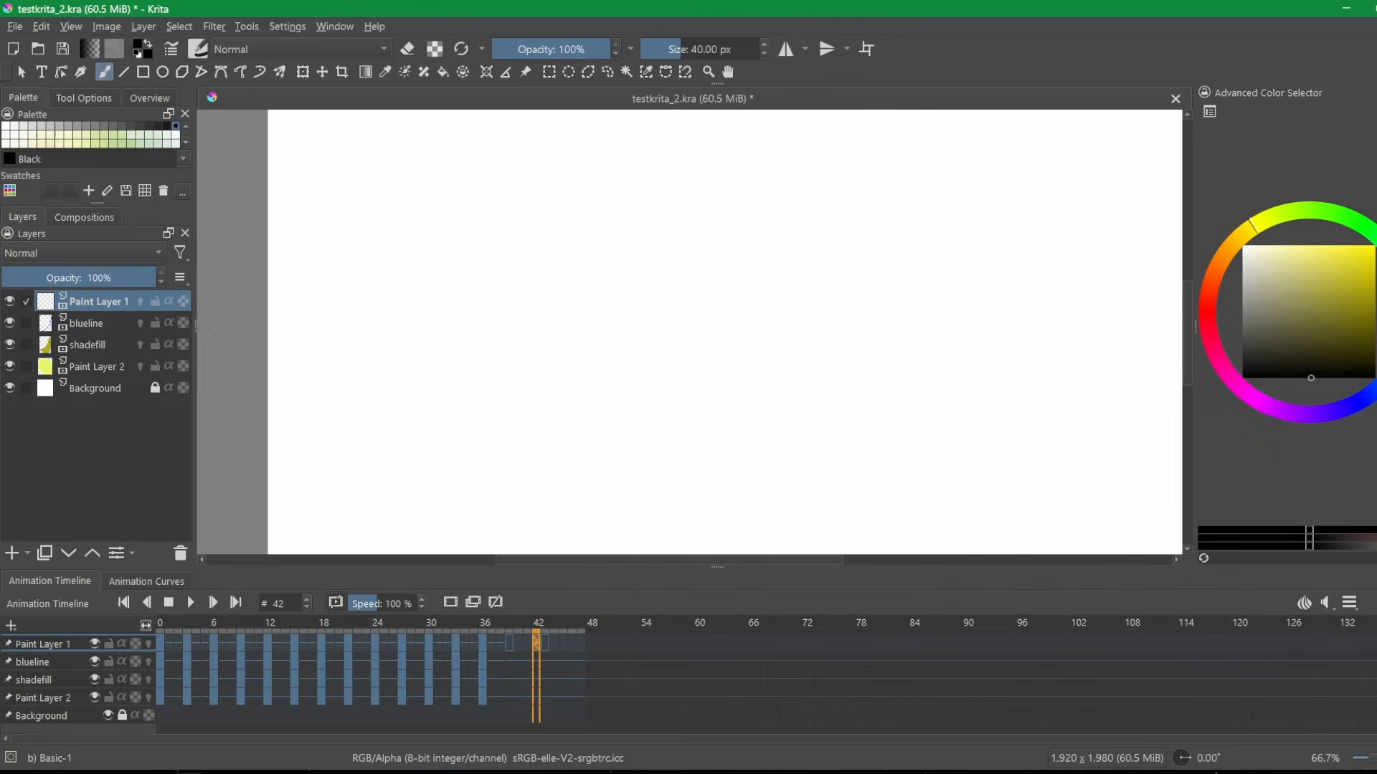
# Switch to Krita and zoom the testkrita_2.kra canvas out and in.
pyautogui.press('-')
pyautogui.press('-')
pyautogui.press('-')
pyautogui.press('-')
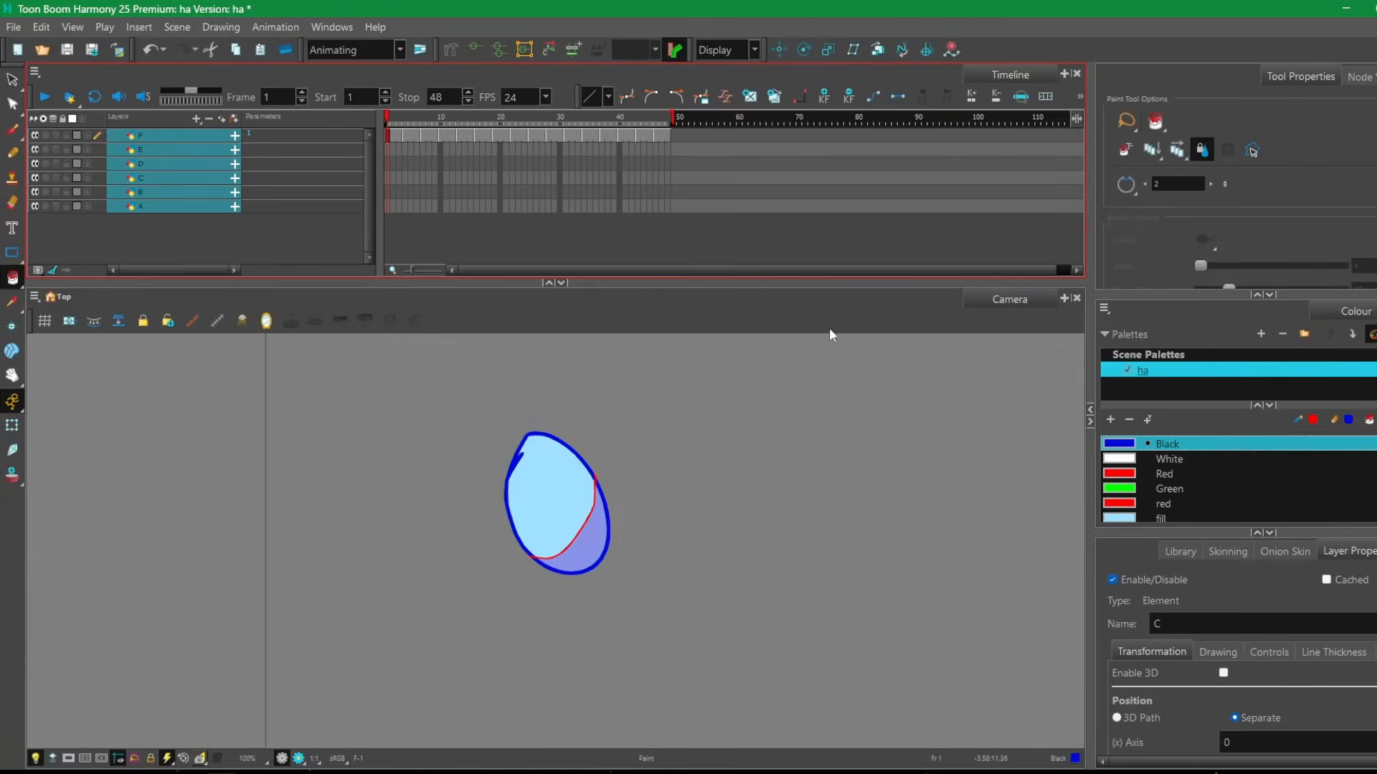
pyautogui.scroll(3, 572, 523)
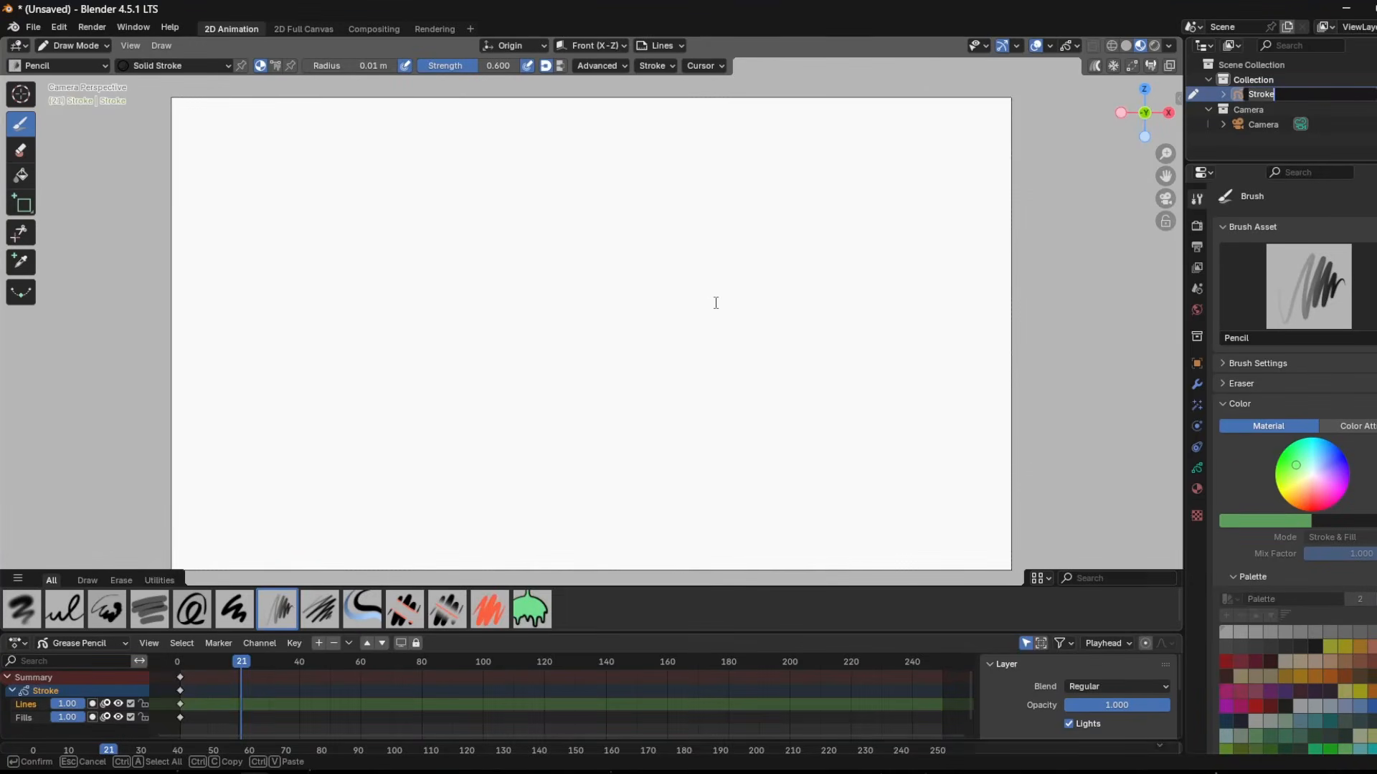
# Switch to Blender, close the Stroke name field, zoom and orbit the view, and return to the camera view.
pyautogui.press('Return')
pyautogui.scroll(-1, 795, 224)
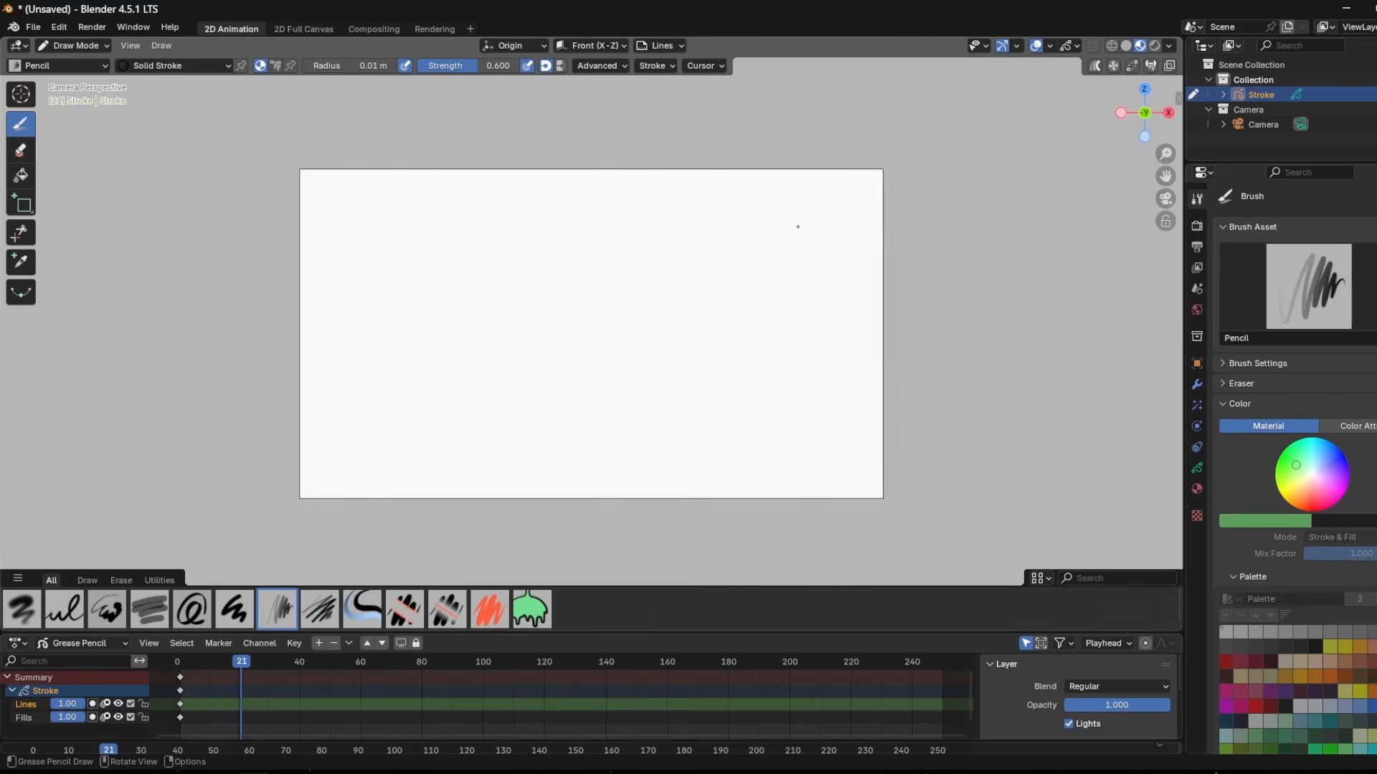
pyautogui.scroll(2, 787, 236)
pyautogui.scroll(-2, 788, 237)
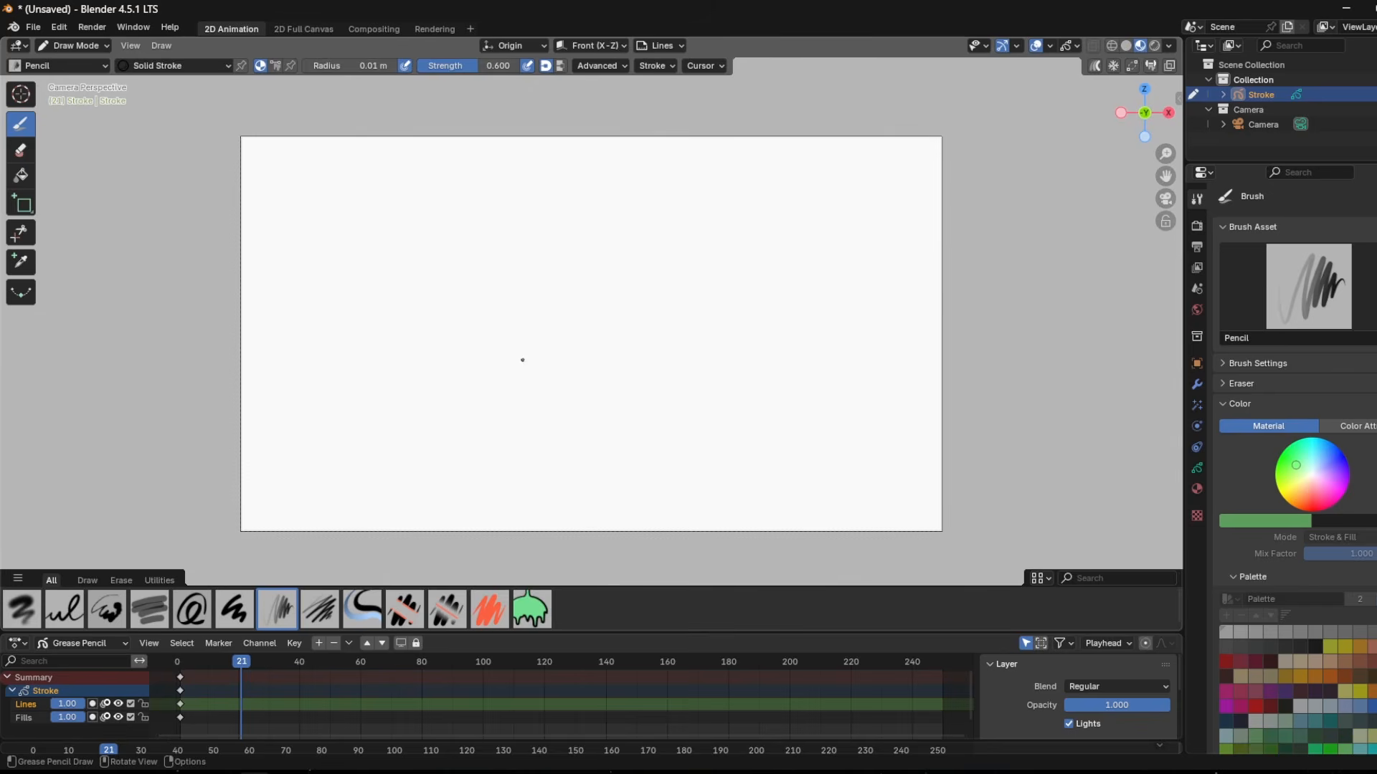
pyautogui.moveTo(584, 335)
pyautogui.mouseDown()
pyautogui.moveTo(409, 325)
pyautogui.moveTo(400, 385)
pyautogui.moveTo(327, 326)
pyautogui.mouseUp()
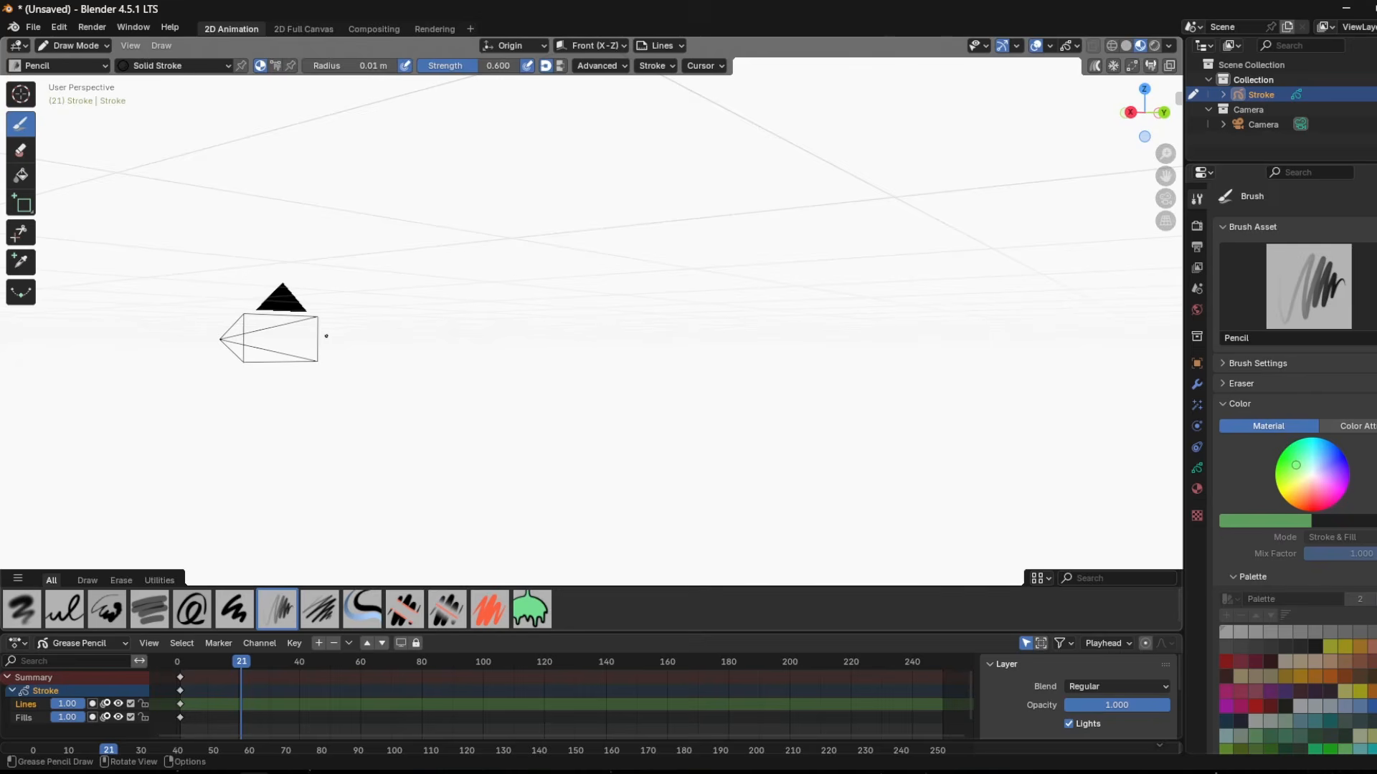
pyautogui.press('KP_0')
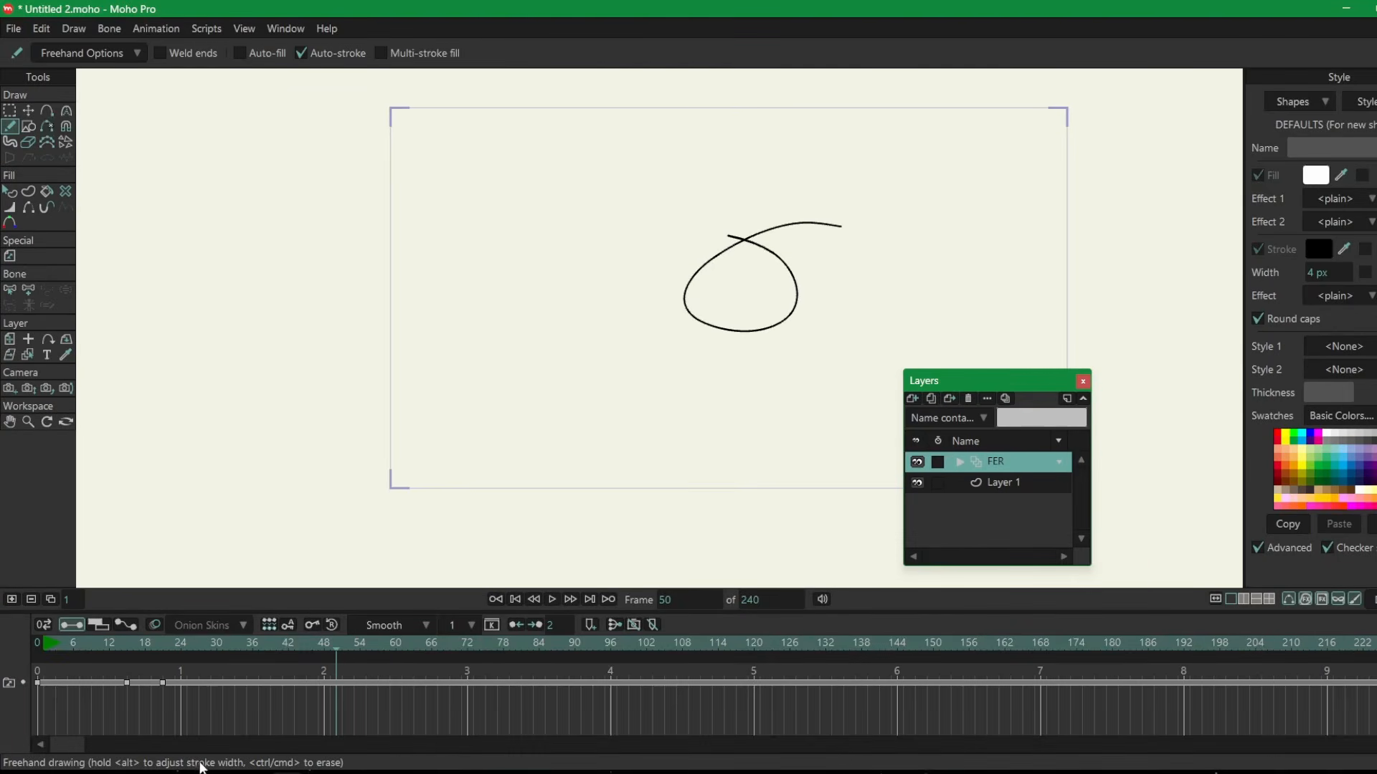
# Zoom the Clip Studio Paint illustration out, and return to the Google Docs list to highlight the Rotate Canvas entry.
pyautogui.click(123, 773)
pyautogui.scroll(-5, 466, 409)
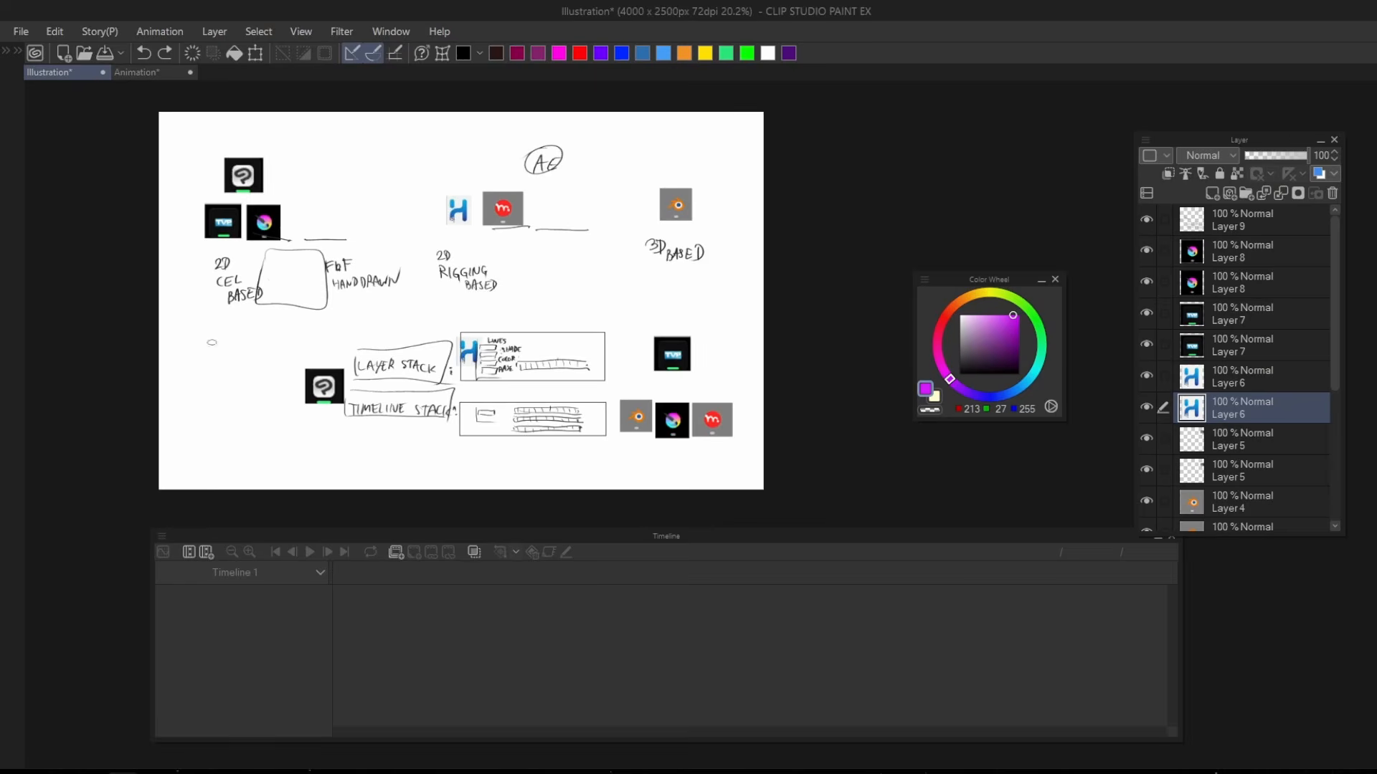
pyautogui.click(92, 771)
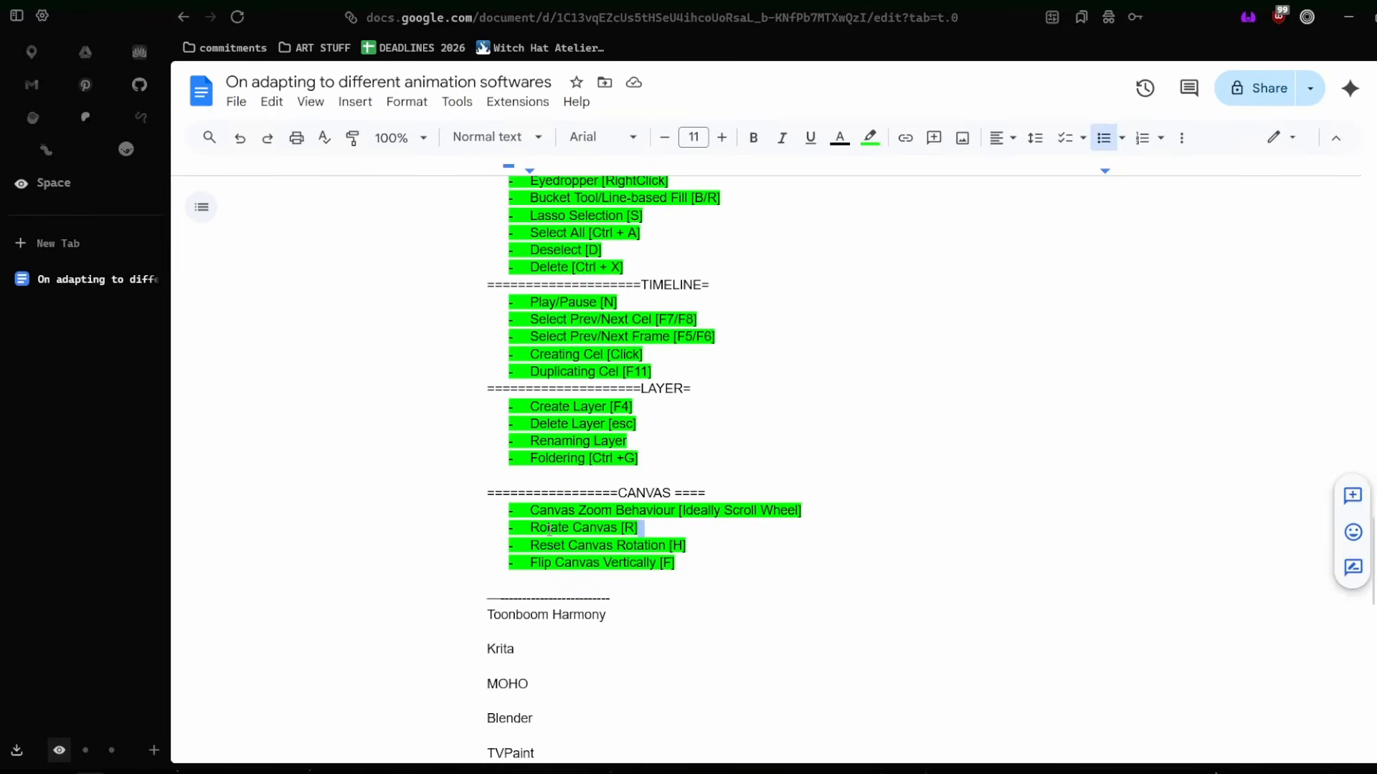
pyautogui.moveTo(549, 530); pyautogui.dragTo(618, 523)
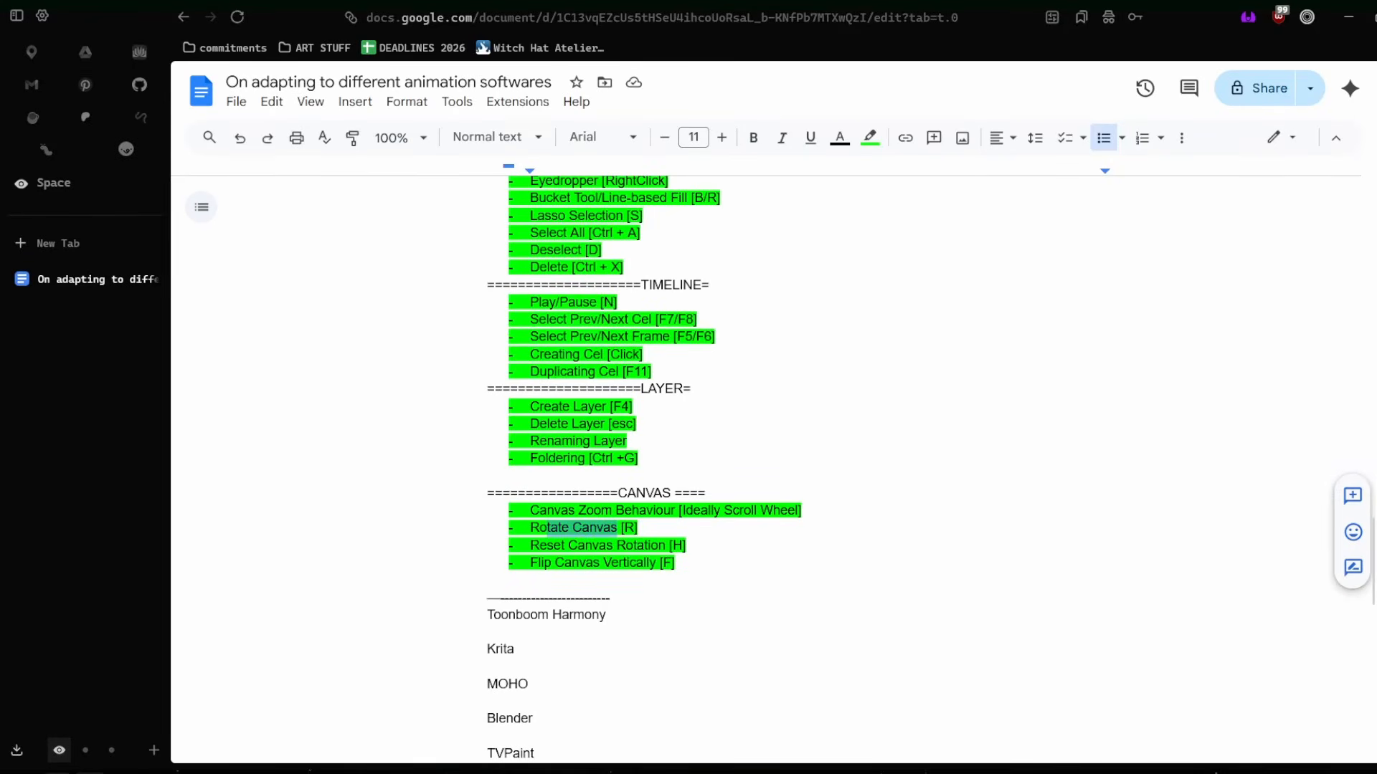
# Switch to Clip Studio Paint and demonstrate rotating the illustration canvas.
pyautogui.click(123, 773)
pyautogui.moveTo(847, 281); pyautogui.dragTo(821, 289)
pyautogui.moveTo(751, 332); pyautogui.dragTo(813, 284)
pyautogui.doubleClick(786, 304)
pyautogui.moveTo(728, 373); pyautogui.dragTo(729, 433)
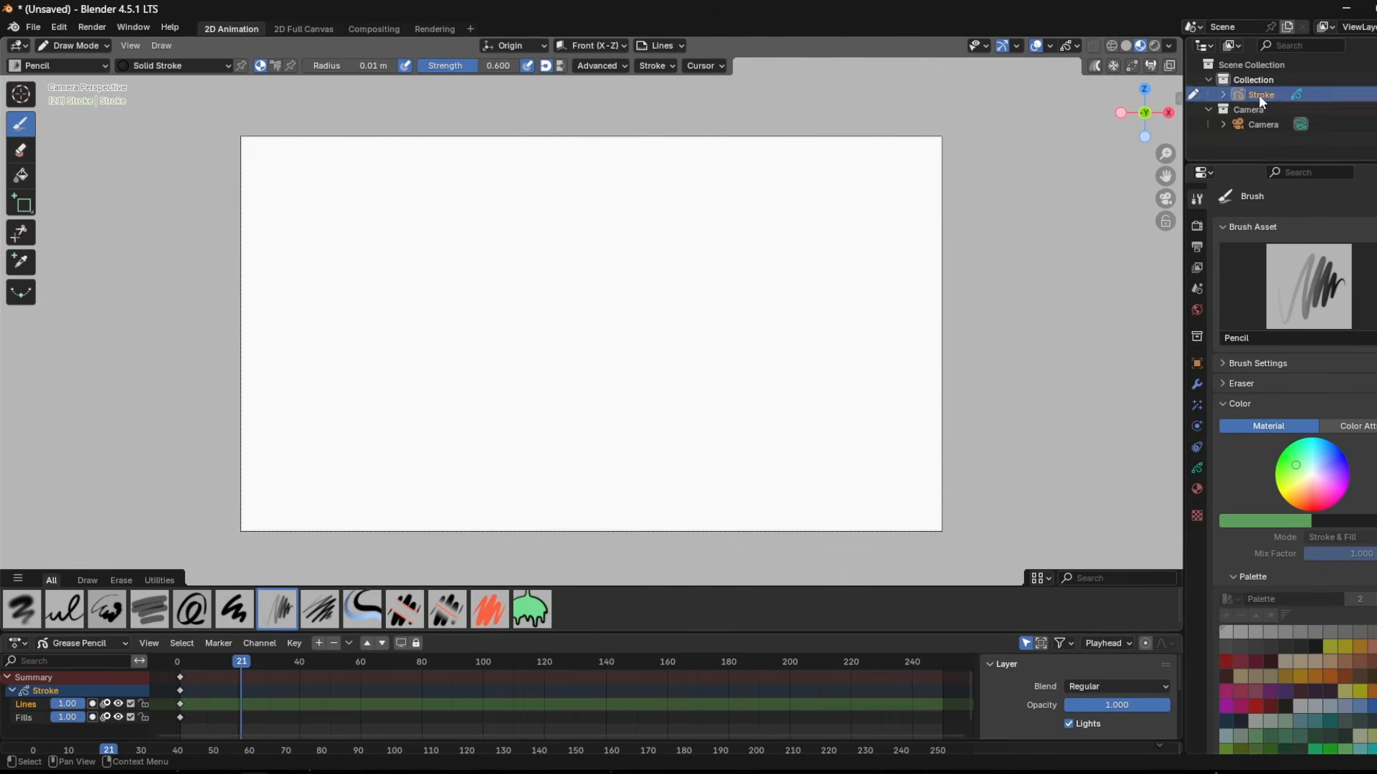
# In Blender, select the Camera object in the scene collection and look through the available properties.
pyautogui.click(1265, 125)
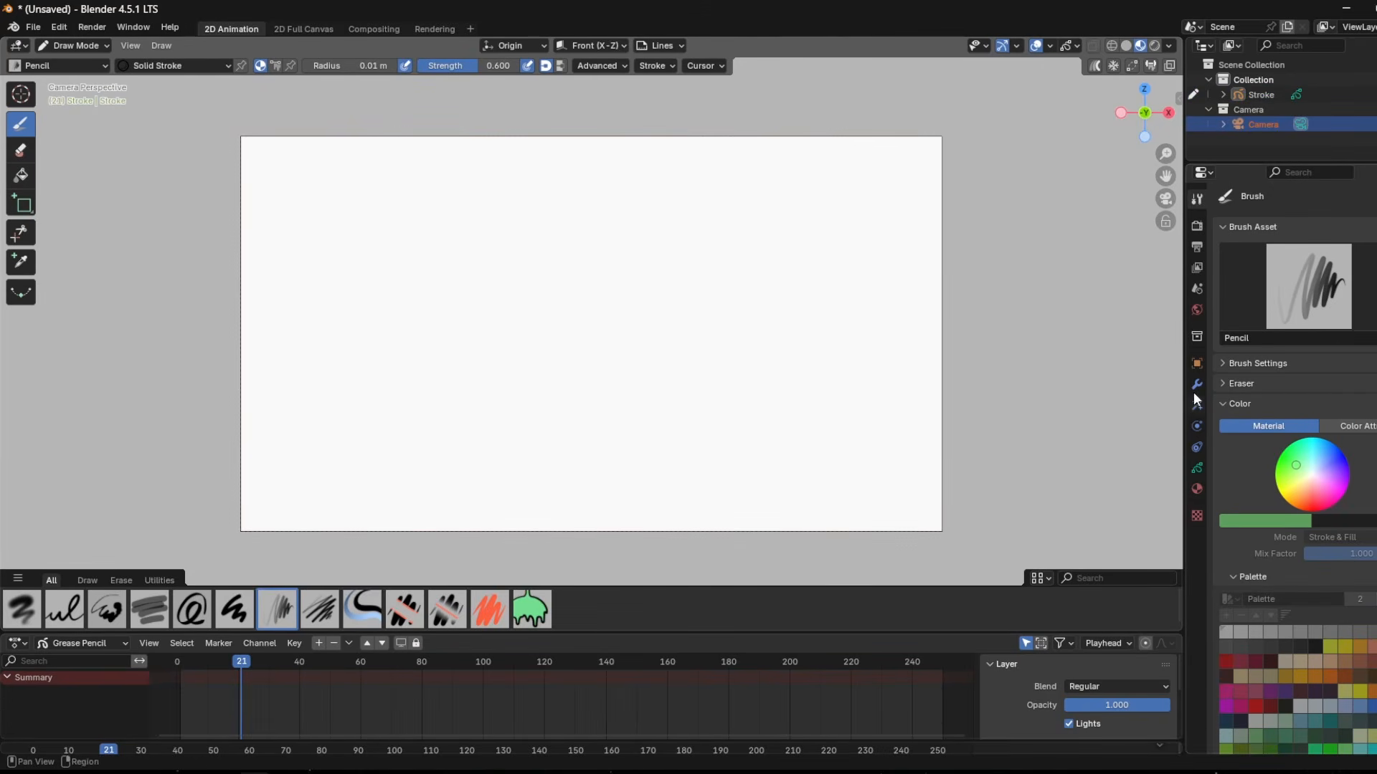
pyautogui.scroll(-1, 839, 263)
pyautogui.scroll(2, 811, 278)
pyautogui.scroll(-1, 801, 283)
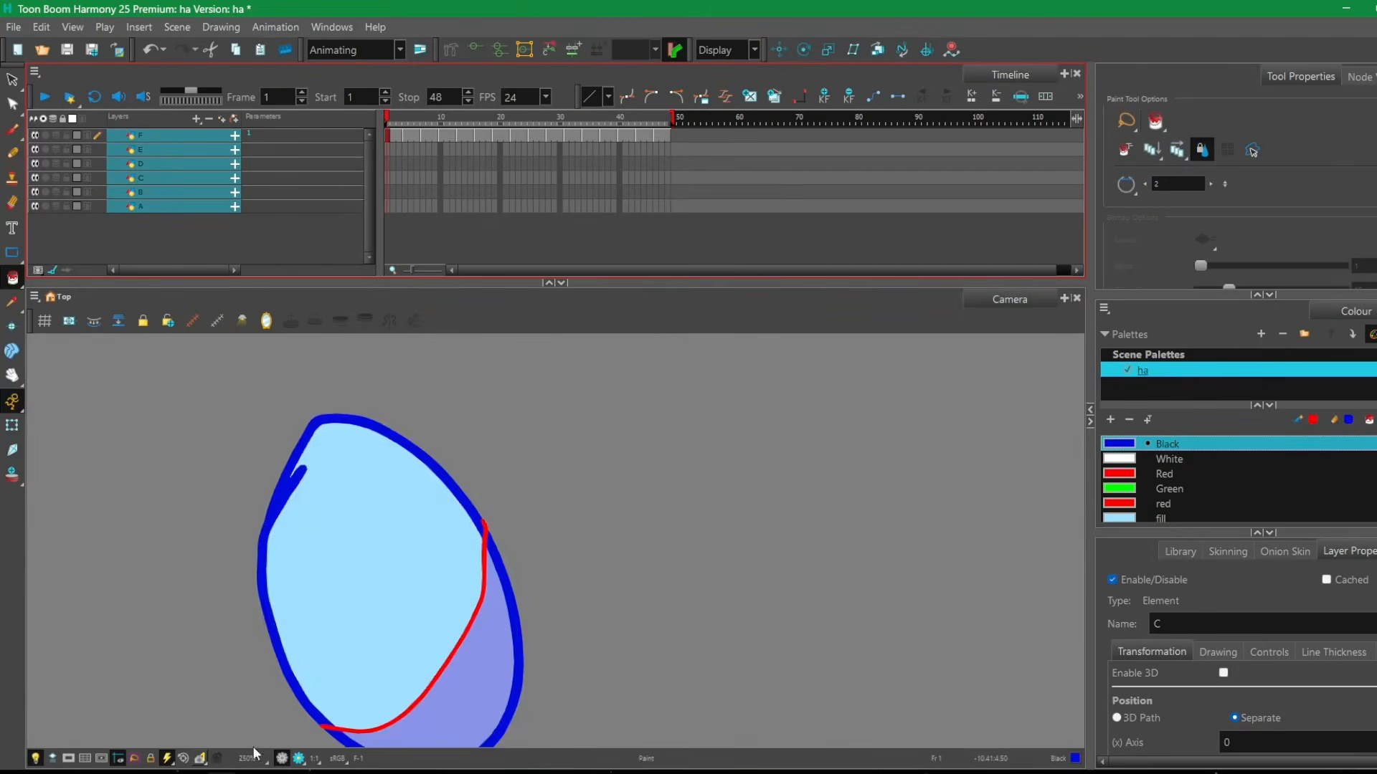
pyautogui.scroll(-1, 553, 338)
pyautogui.scroll(2, 538, 369)
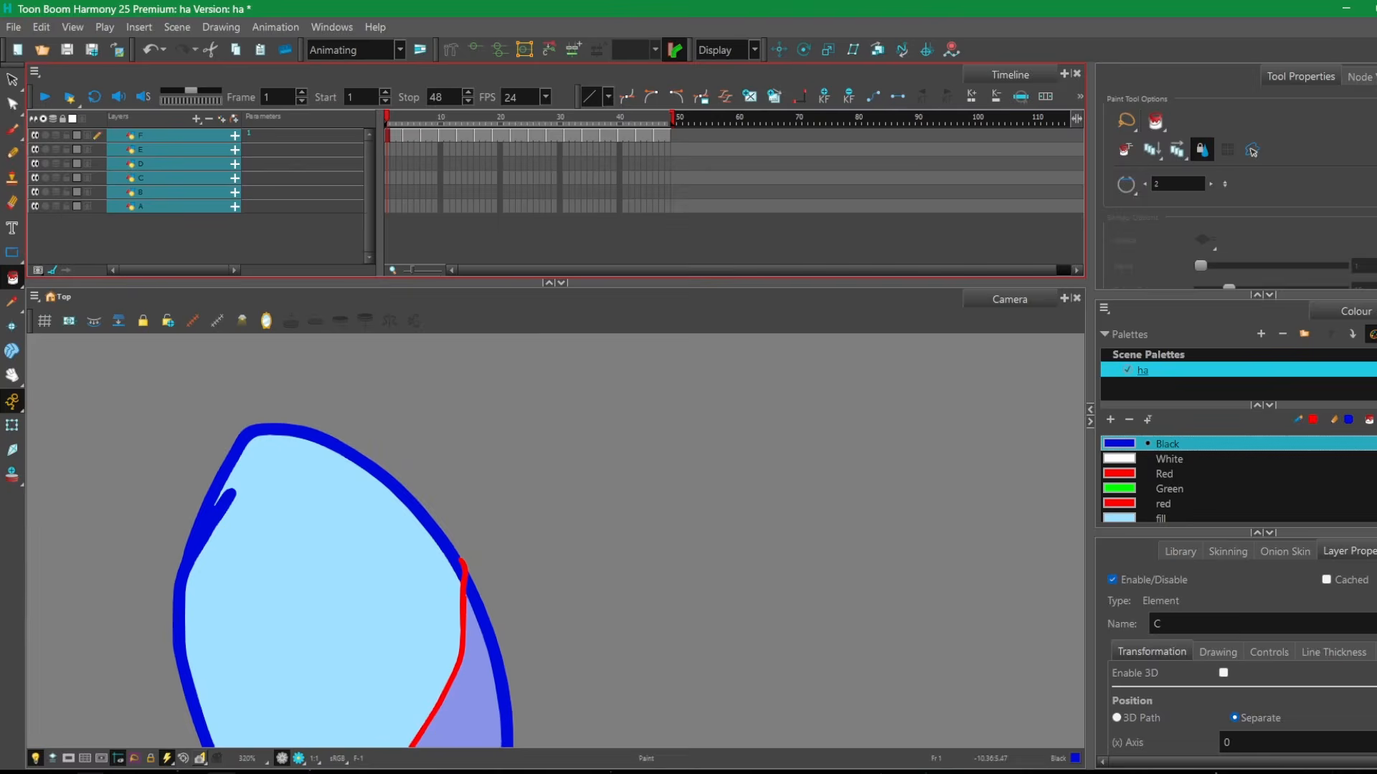
# Return to the Google Docs list and review the shortcuts from FILE OPERATIONS to CANVAS.
pyautogui.moveTo(90, 773)
pyautogui.click(68, 715)
pyautogui.scroll(2, 603, 564)
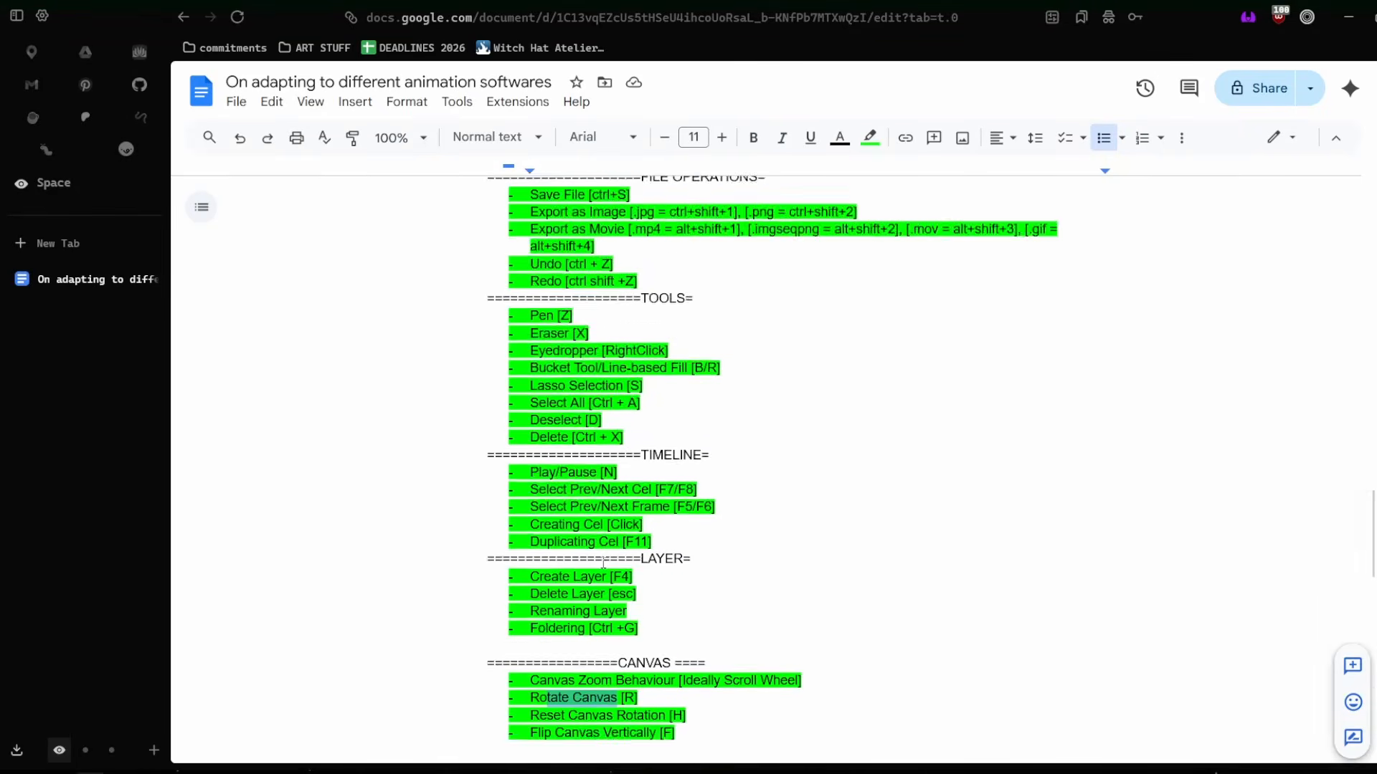
pyautogui.scroll(-2, 603, 564)
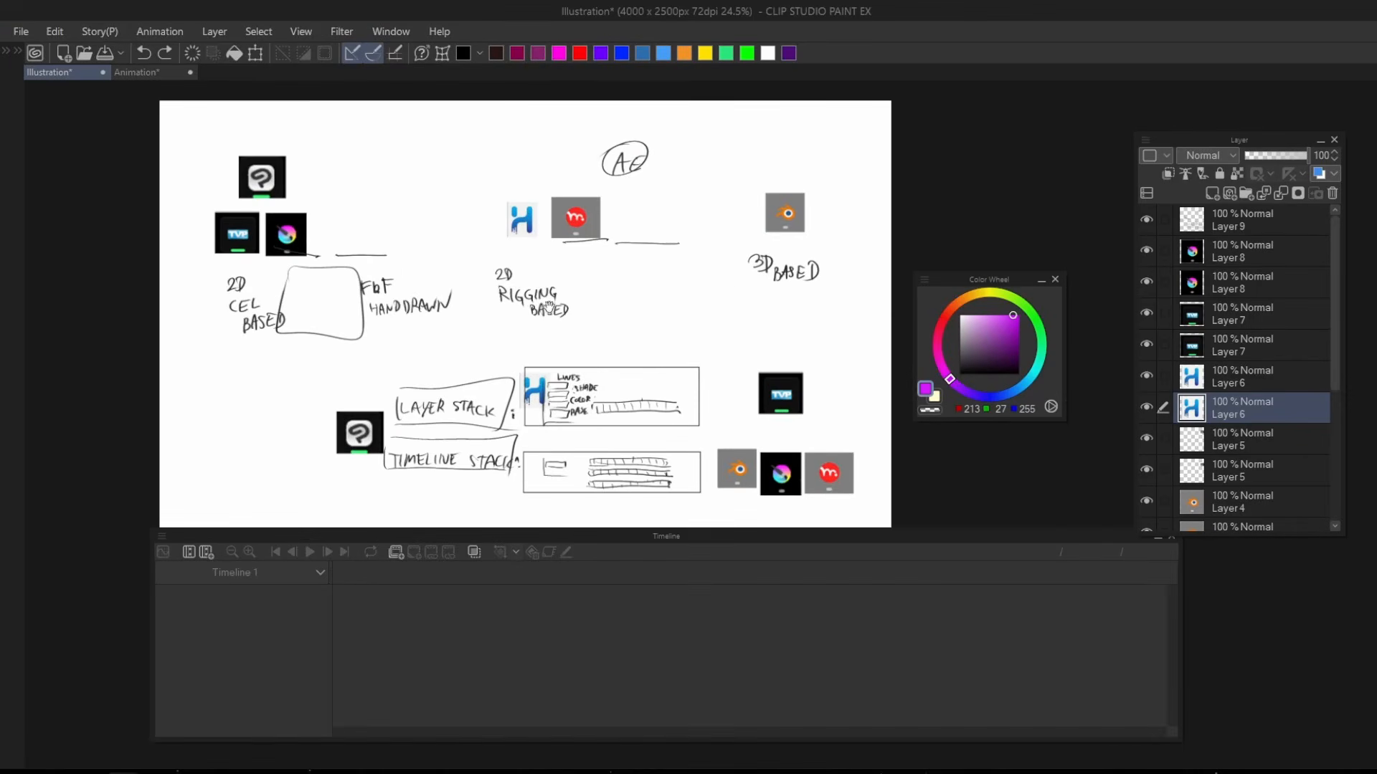
# Rotate and enlarge the Clip Studio Paint canvas, try purple curved strokes near the 3D BASED label, and undo them all.
pyautogui.moveTo(589, 327); pyautogui.dragTo(441, 477)
pyautogui.scroll(4, 595, 364)
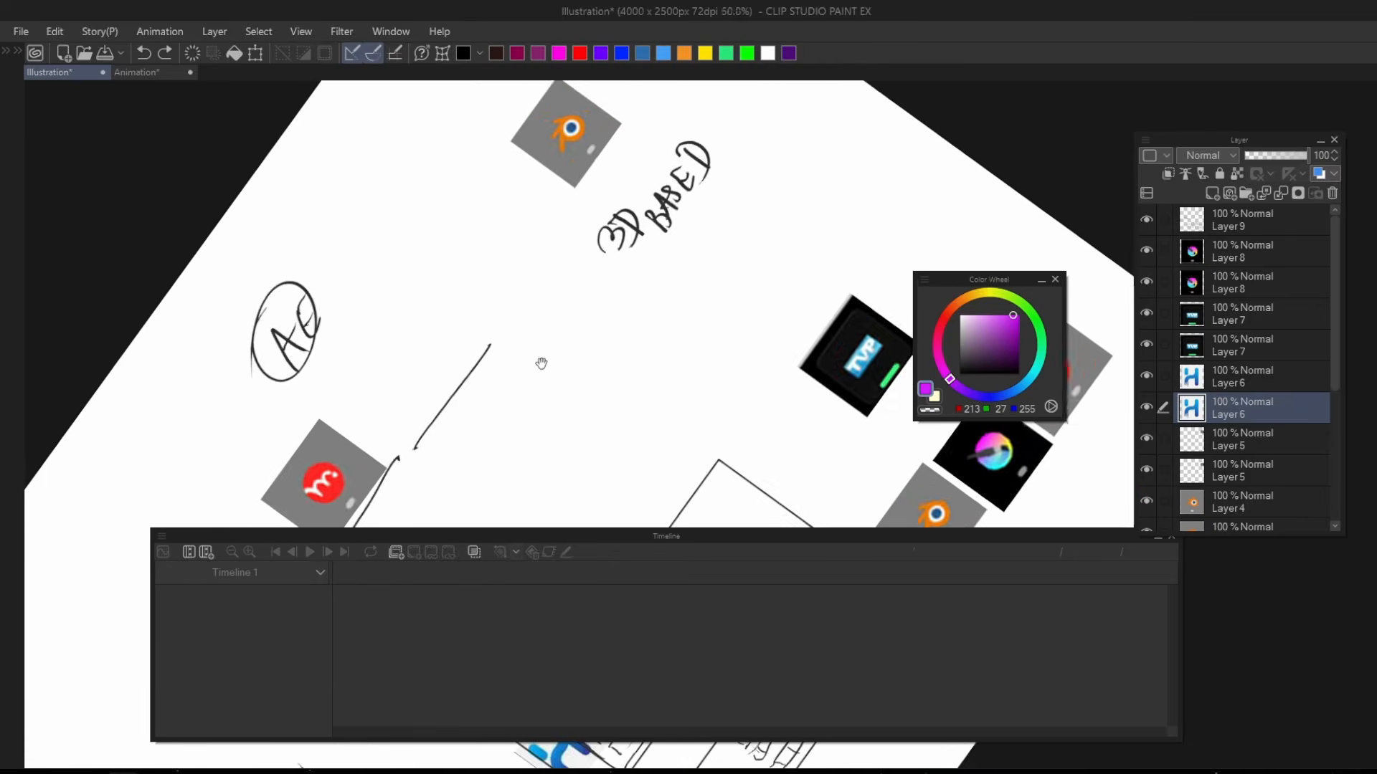
pyautogui.moveTo(630, 179); pyautogui.dragTo(548, 523)
pyautogui.hotkey('ctrl', 'z')
pyautogui.moveTo(631, 233); pyautogui.dragTo(617, 445)
pyautogui.hotkey('ctrl', 'z')
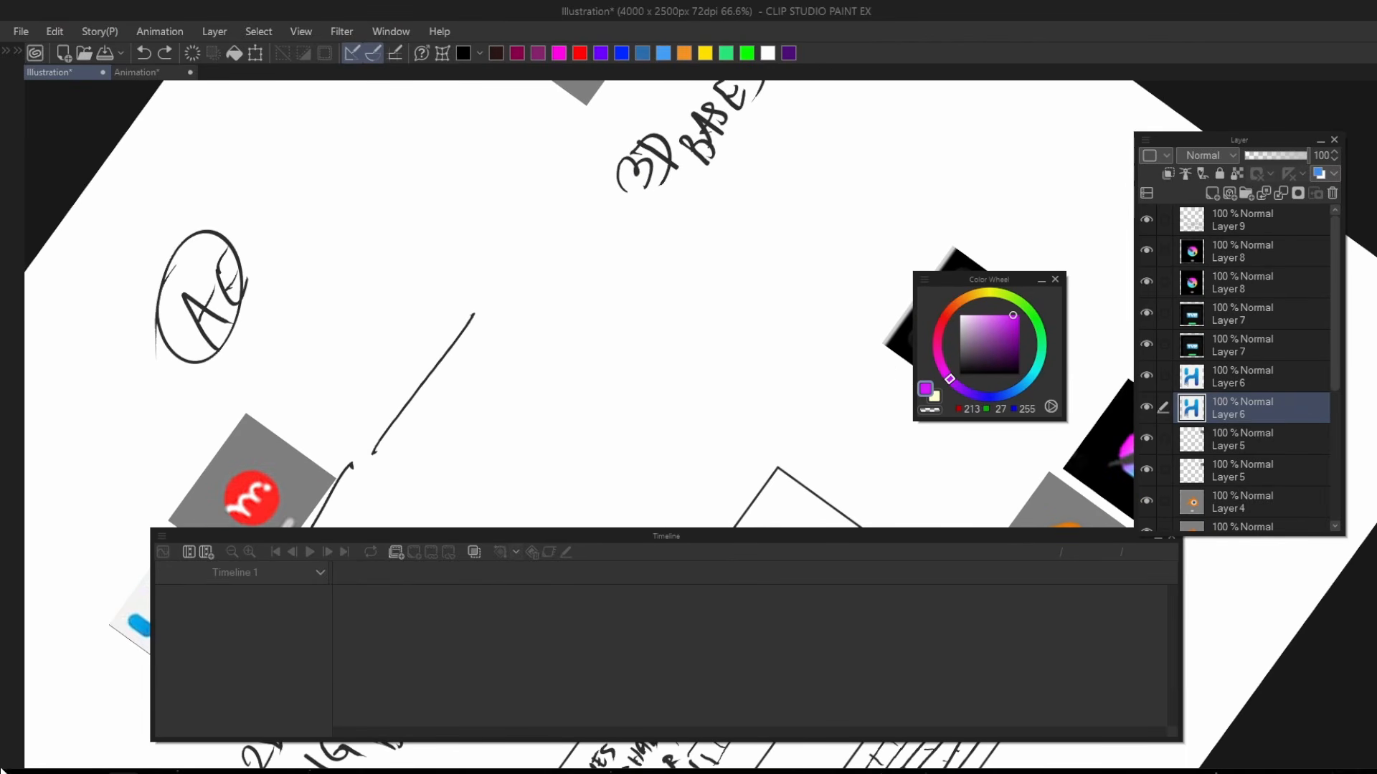
pyautogui.moveTo(611, 284); pyautogui.dragTo(648, 501)
pyautogui.hotkey('ctrl', 'z')
pyautogui.moveTo(680, 235); pyautogui.dragTo(648, 467)
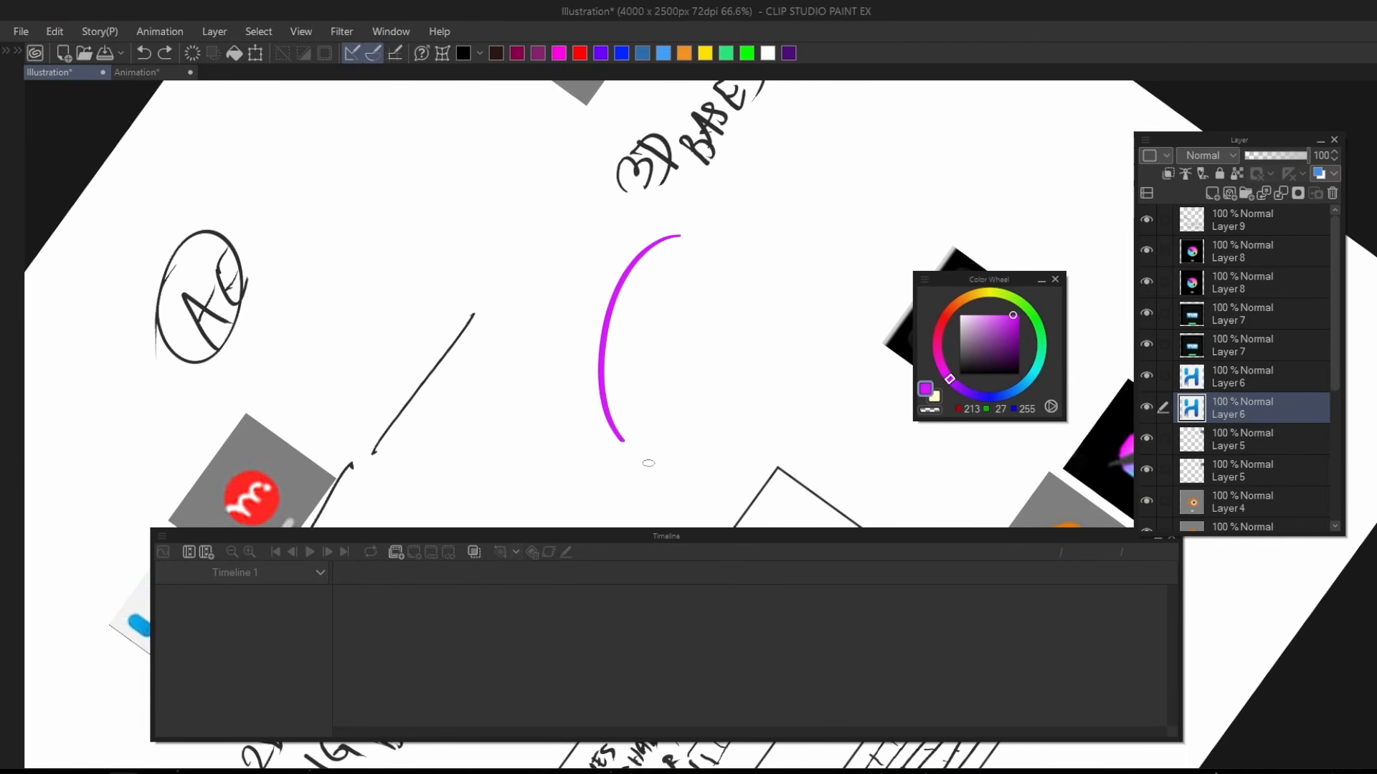
pyautogui.moveTo(663, 324)
pyautogui.mouseDown()
pyautogui.moveTo(654, 469)
pyautogui.moveTo(740, 418)
pyautogui.mouseUp()
pyautogui.hotkey('ctrl', 'z')
pyautogui.hotkey('ctrl', 'z')
pyautogui.hotkey('ctrl', 'z')
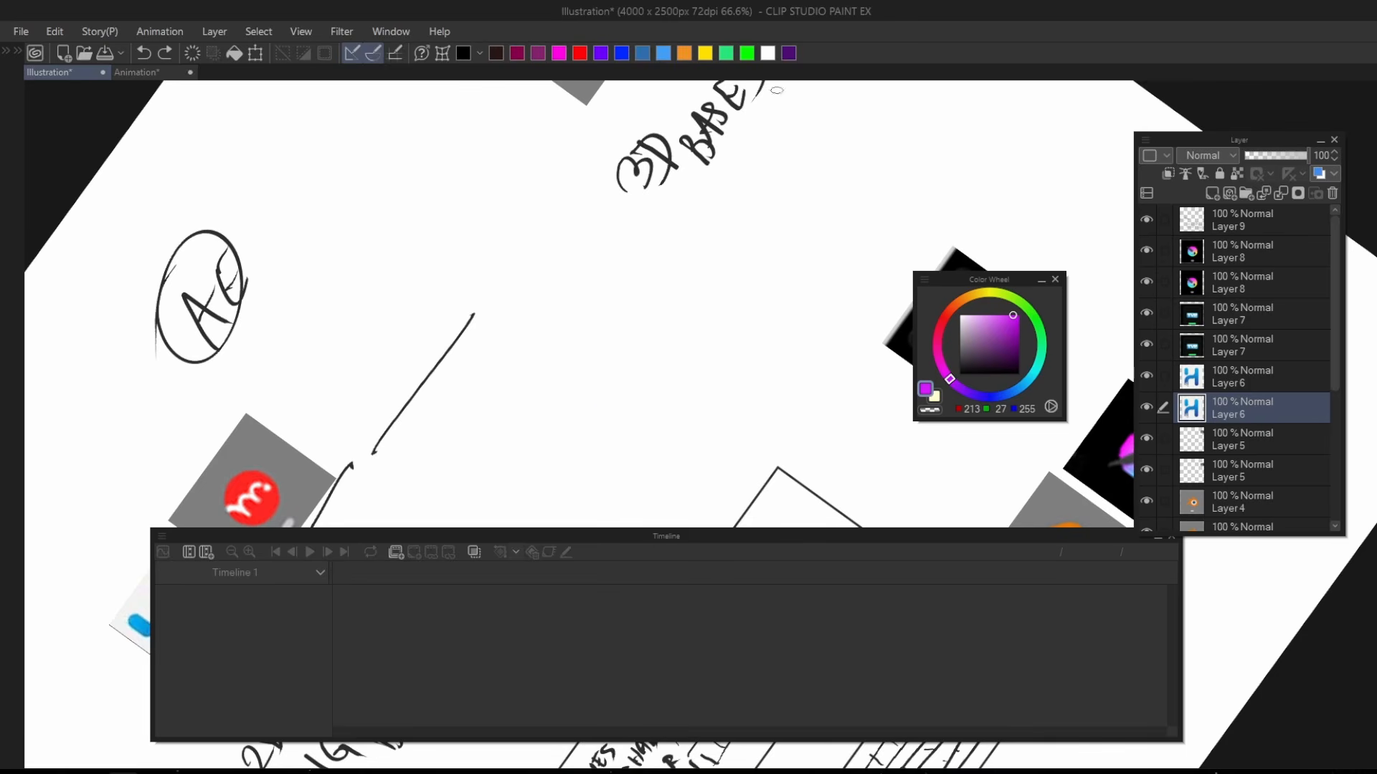
# Reset the canvas rotation, zoom the illustration out to 25%, and recentre it in the view.
pyautogui.press('r')
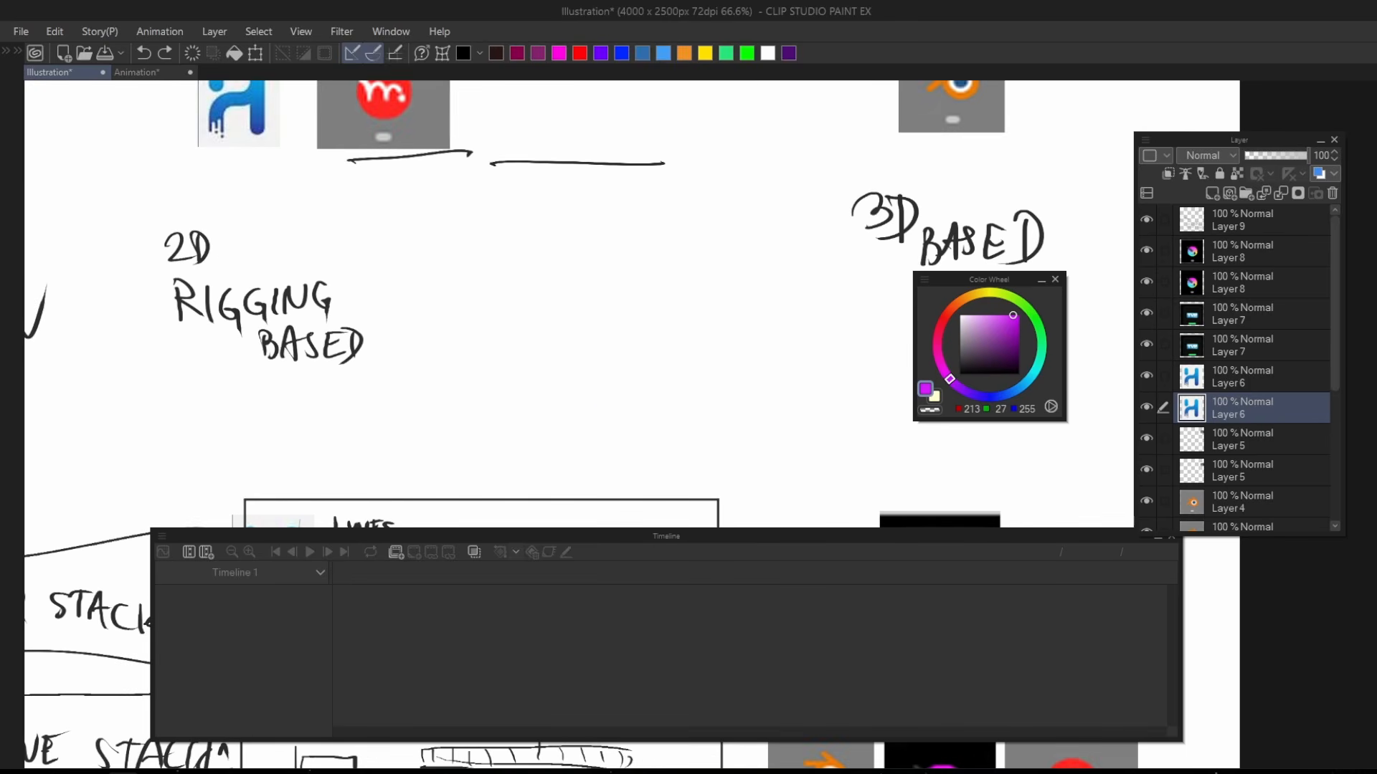
pyautogui.hotkey('ctrl', '-')
pyautogui.hotkey('ctrl', '-')
pyautogui.hotkey('ctrl', '-')
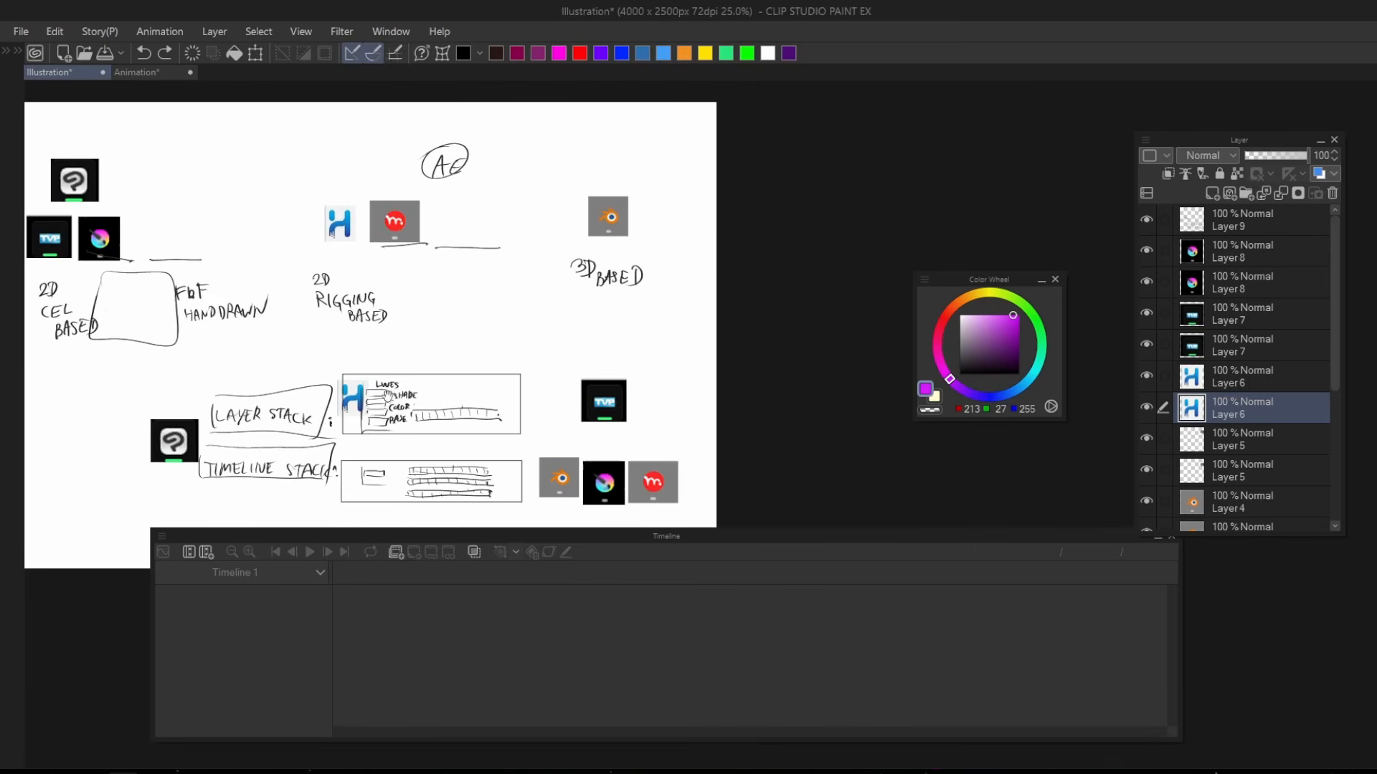
pyautogui.moveTo(388, 397); pyautogui.dragTo(581, 390)
# Go through TVPaint to Toon Boom Harmony and zoom the Camera view out to 100% around the blue egg drawing.
pyautogui.click(157, 772)
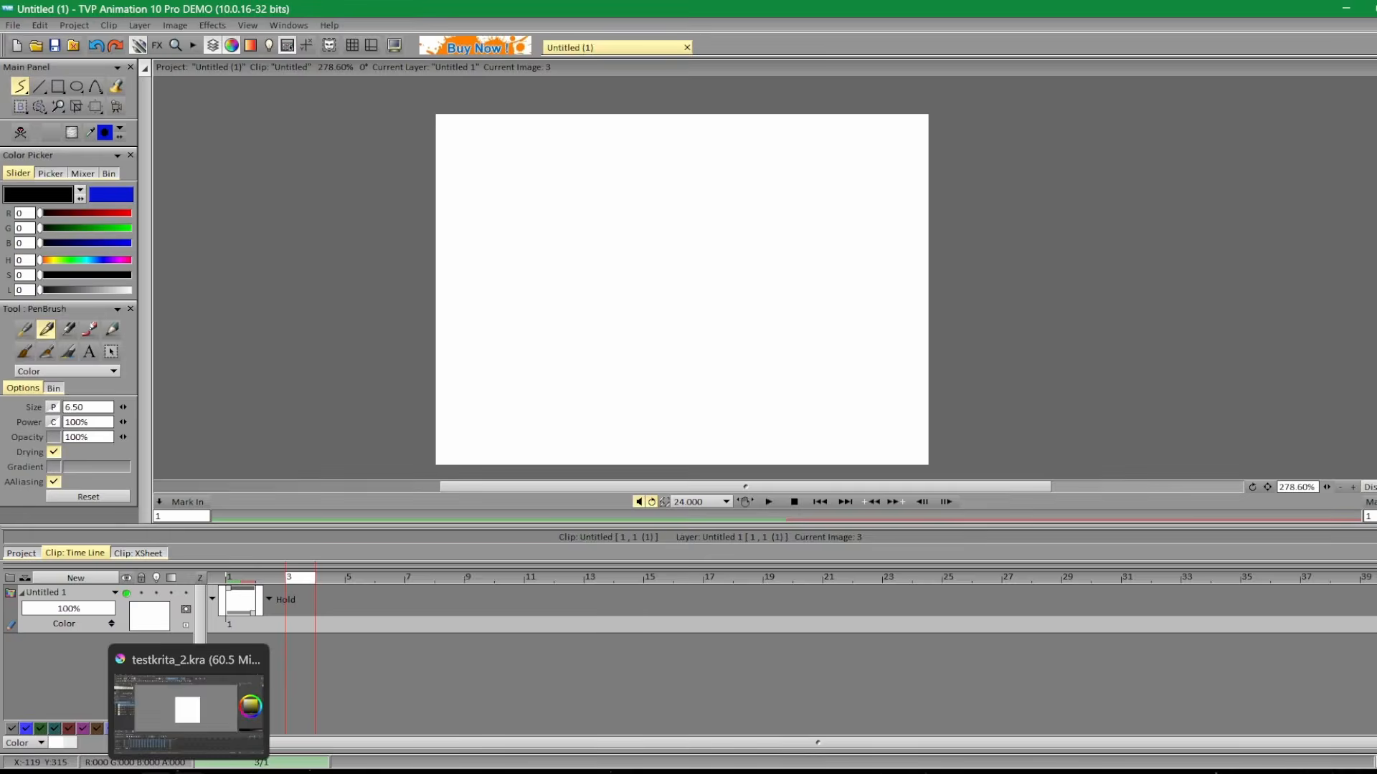
pyautogui.click(190, 772)
pyautogui.click(222, 772)
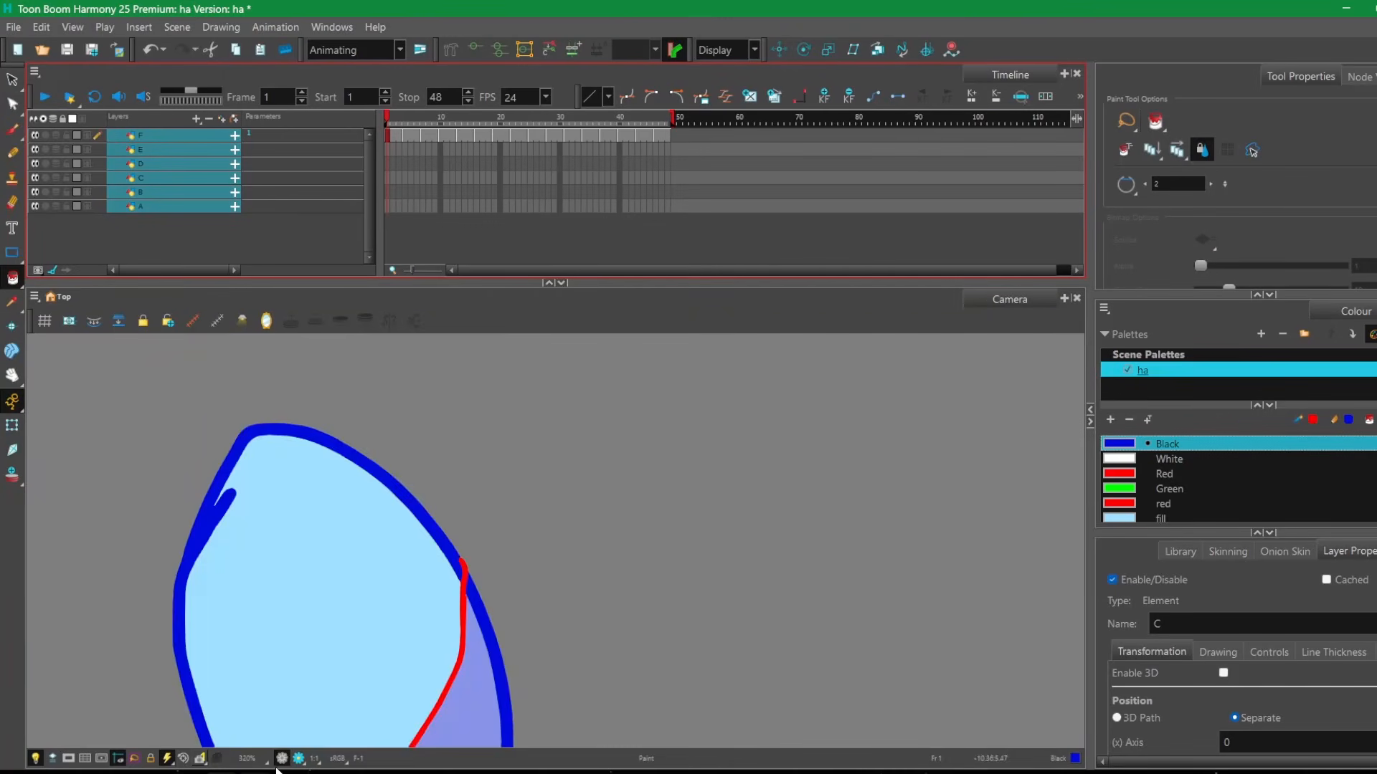
pyautogui.scroll(-4, 567, 500)
pyautogui.scroll(-1, 545, 516)
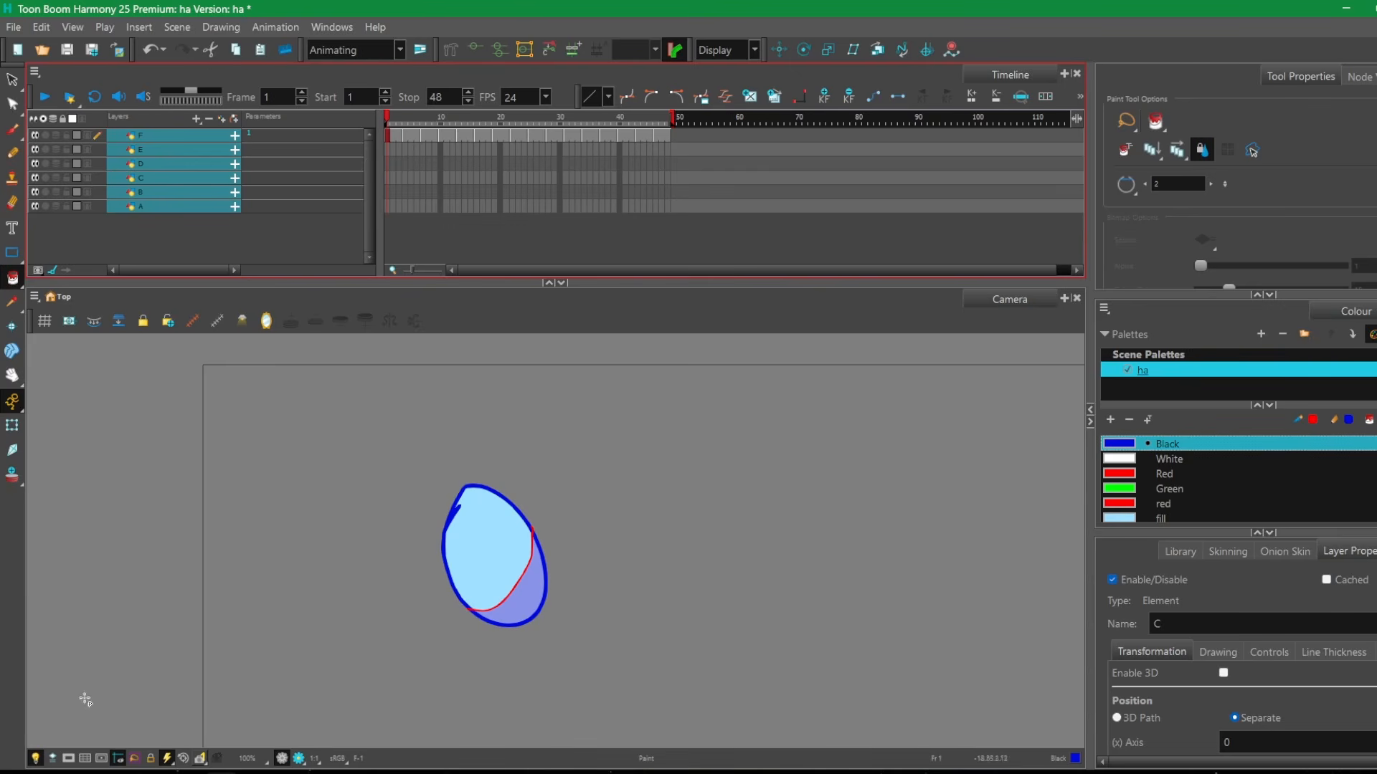
# Switch back to Clip Studio Paint, try the canvas rotation control, and pan the illustration around.
pyautogui.click(122, 772)
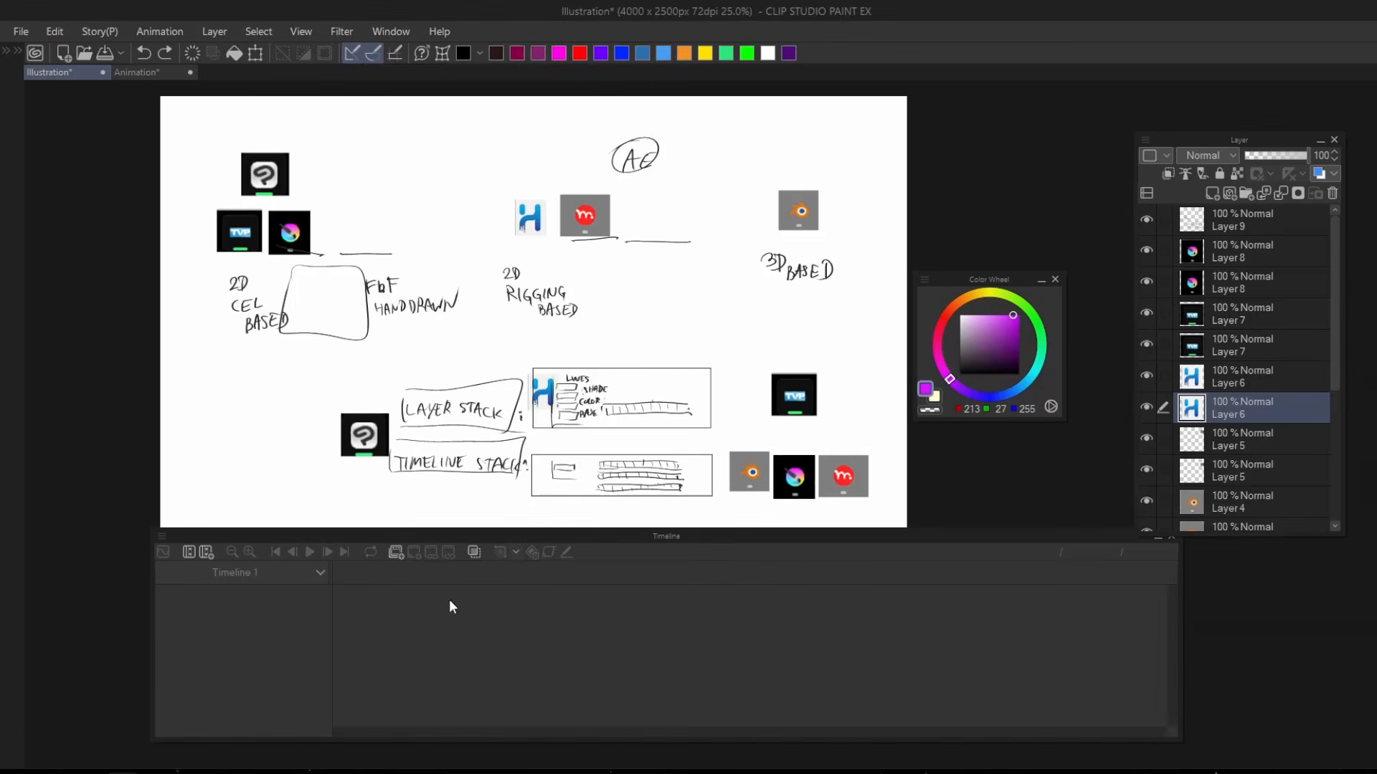
pyautogui.press('r')
pyautogui.moveTo(955, 439)
pyautogui.mouseDown()
pyautogui.moveTo(805, 298)
pyautogui.moveTo(971, 482)
pyautogui.moveTo(951, 456)
pyautogui.mouseUp()
pyautogui.press('space')
pyautogui.moveTo(593, 413); pyautogui.dragTo(698, 377)
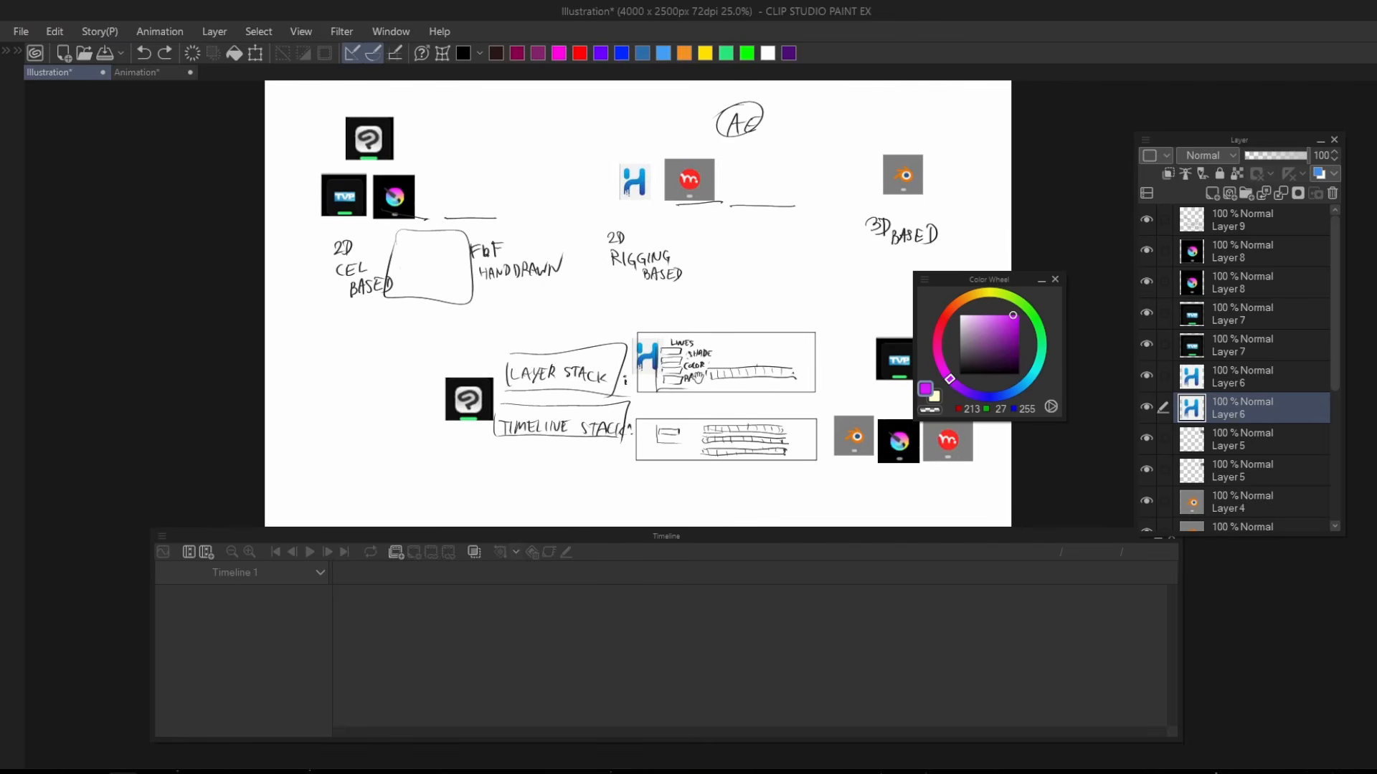
pyautogui.moveTo(587, 423); pyautogui.dragTo(498, 441)
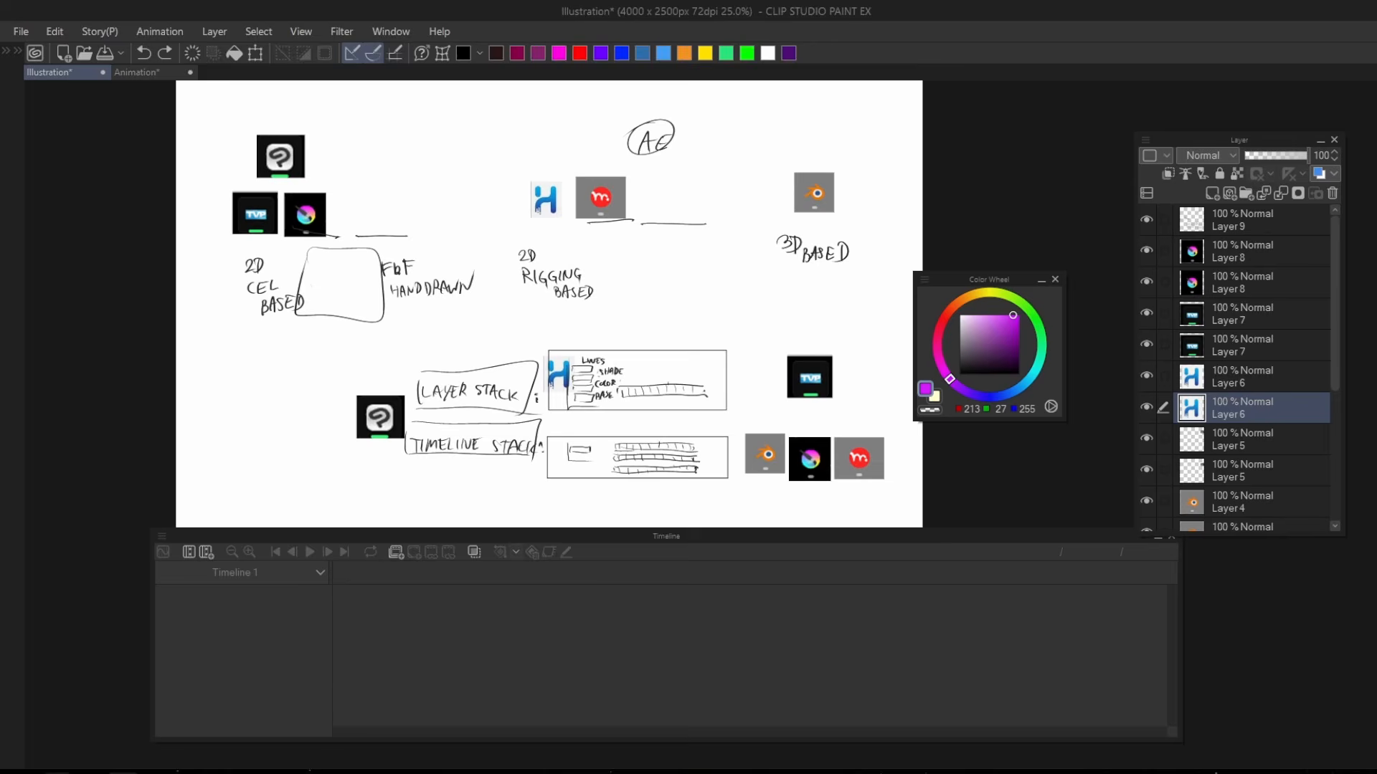
# Return to the Google Docs list and examine the Flip Canvas Vertically entry among the CANVAS shortcuts.
pyautogui.click(135, 770)
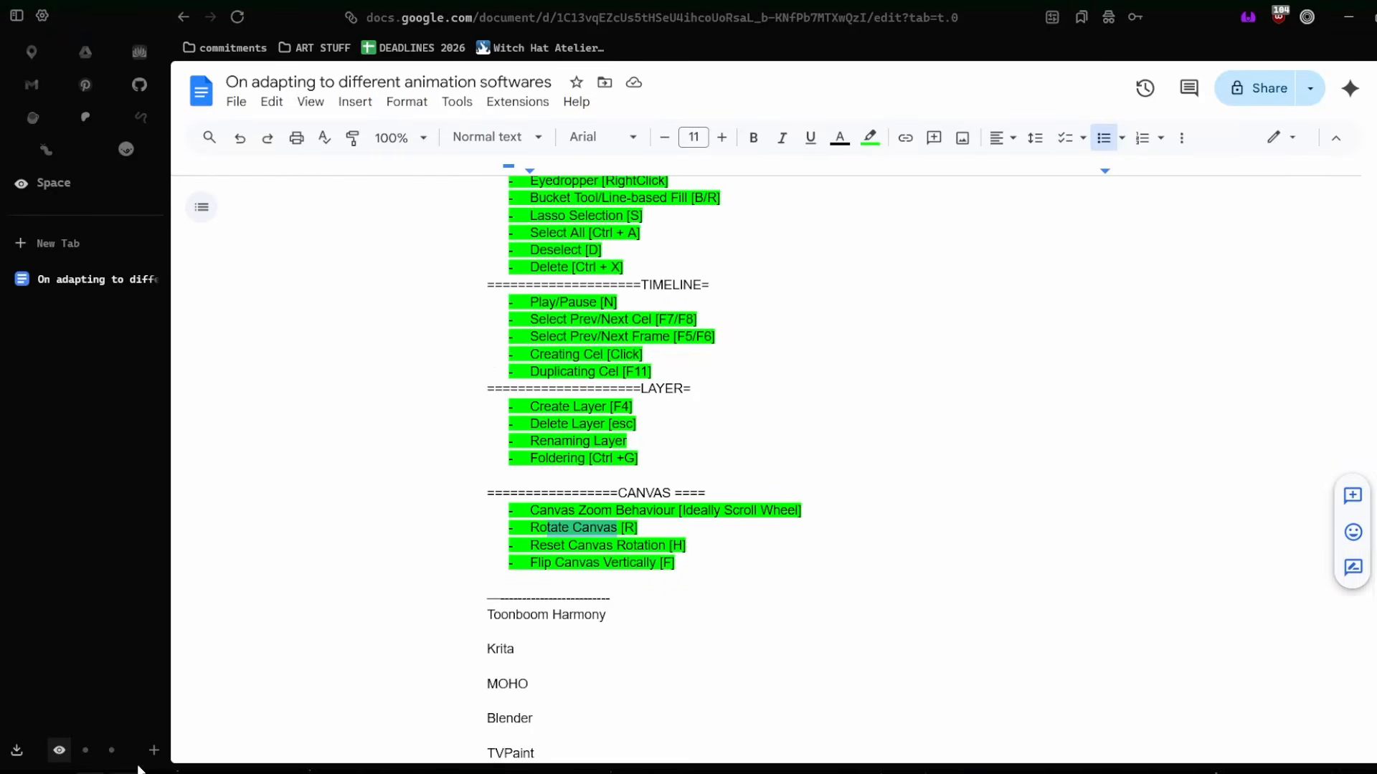
pyautogui.click(614, 563)
pyautogui.scroll(-3, 615, 563)
pyautogui.scroll(4, 616, 564)
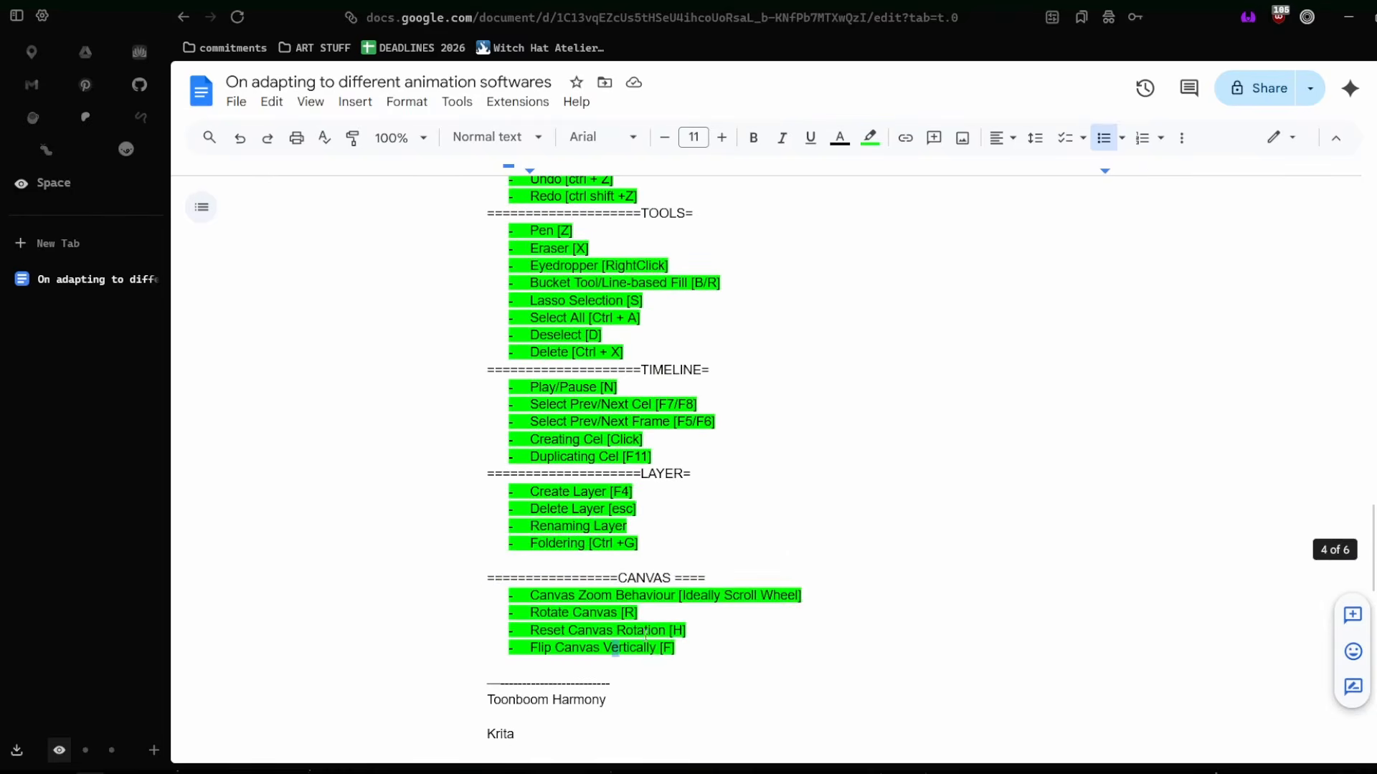
# Select the whole Mains shortcut list, from the Timeline Tab entry through the CANVAS entries.
pyautogui.click(700, 667)
pyautogui.click(724, 644)
pyautogui.moveTo(724, 644); pyautogui.dragTo(402, 379)
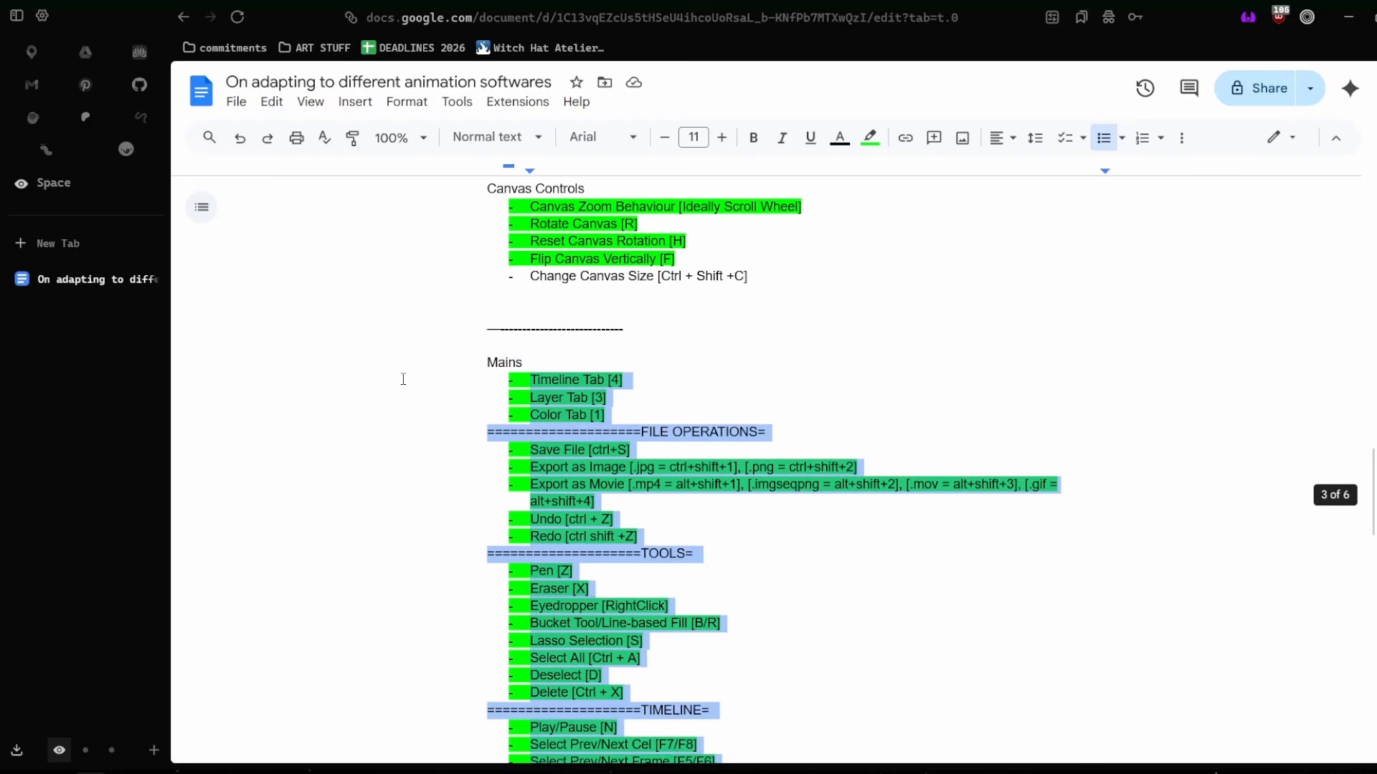
pyautogui.scroll(-6, 403, 379)
pyautogui.scroll(4, 510, 429)
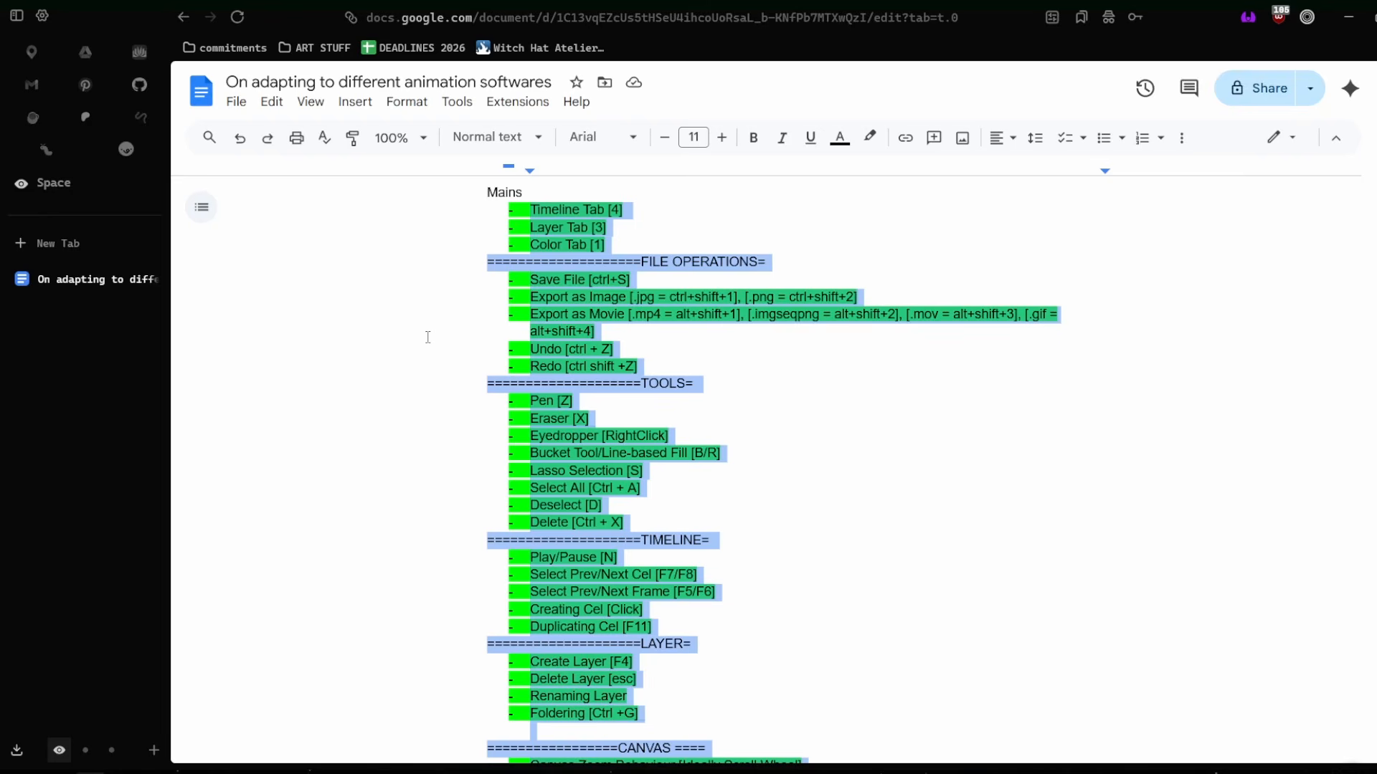
# Find the TOONBOOM Harmony notes below the shortcut list and highlight the "Tab Behavior, You can not bind to to open the tab" line.
pyautogui.scroll(-5, 698, 542)
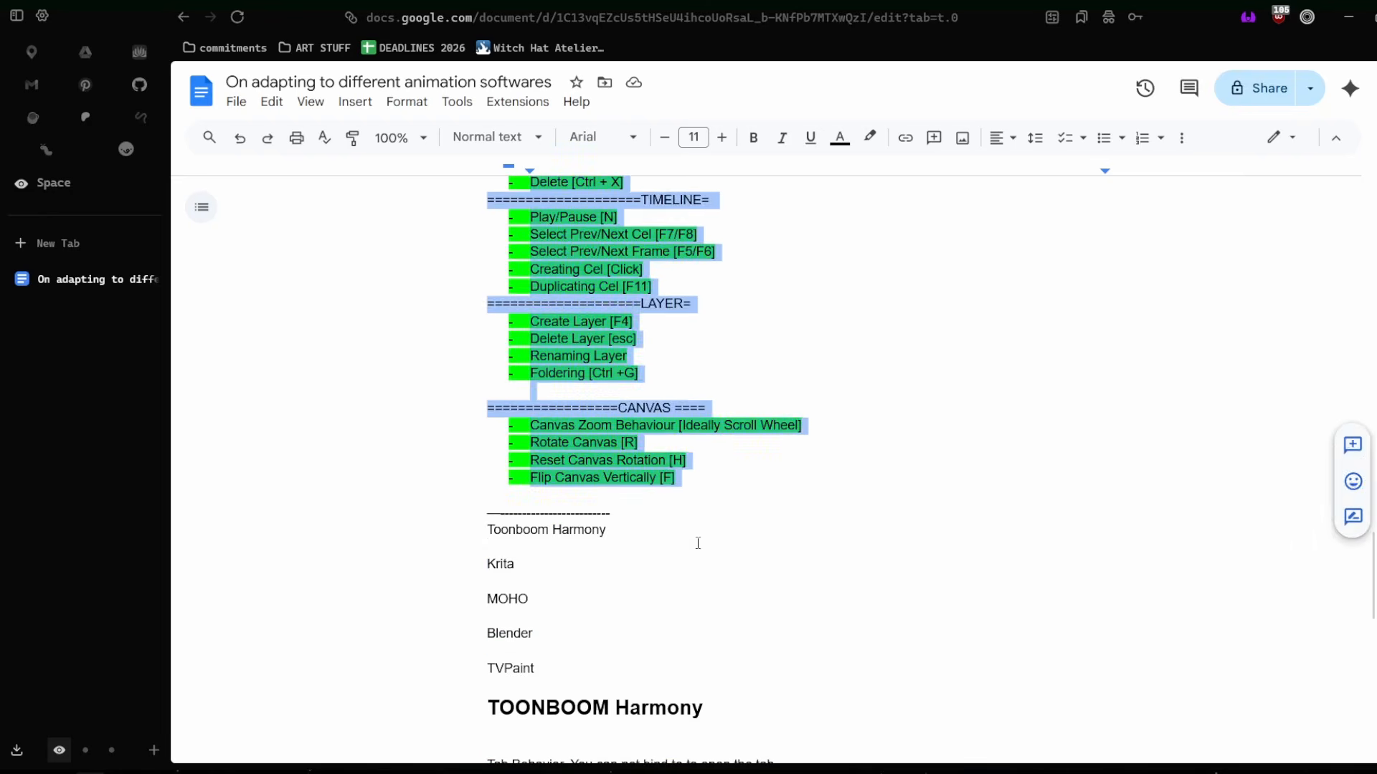
pyautogui.click(726, 536)
pyautogui.scroll(-6, 655, 461)
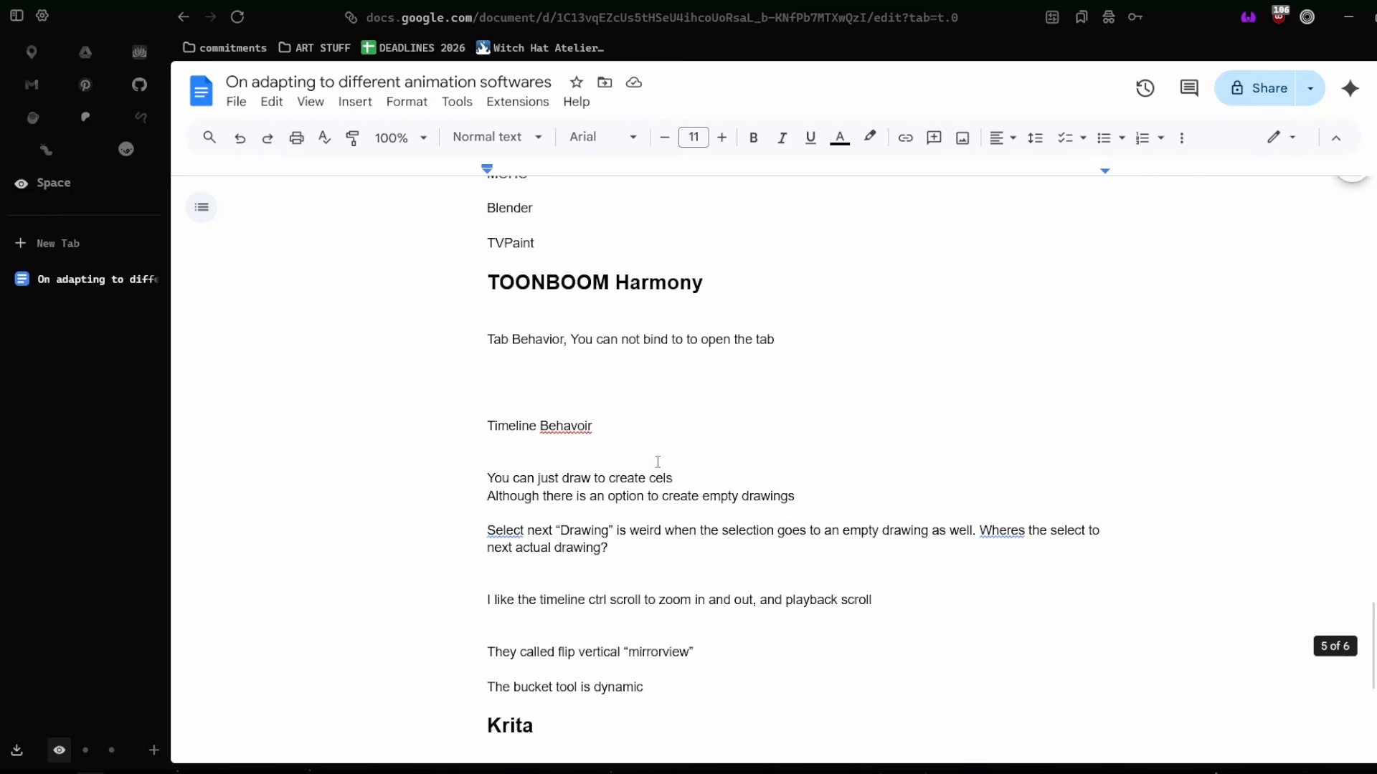
pyautogui.moveTo(400, 293); pyautogui.dragTo(704, 458)
pyautogui.click(708, 463)
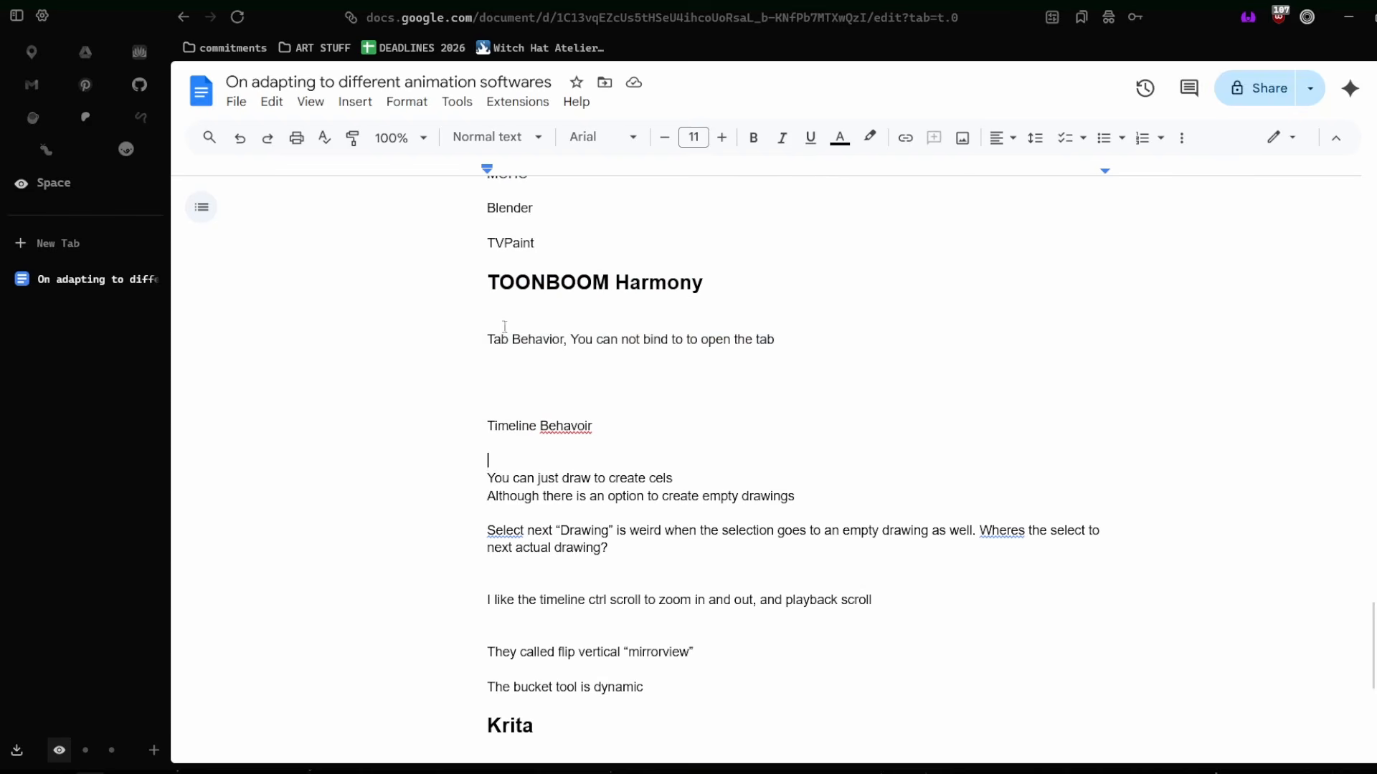
pyautogui.moveTo(505, 325); pyautogui.dragTo(744, 398)
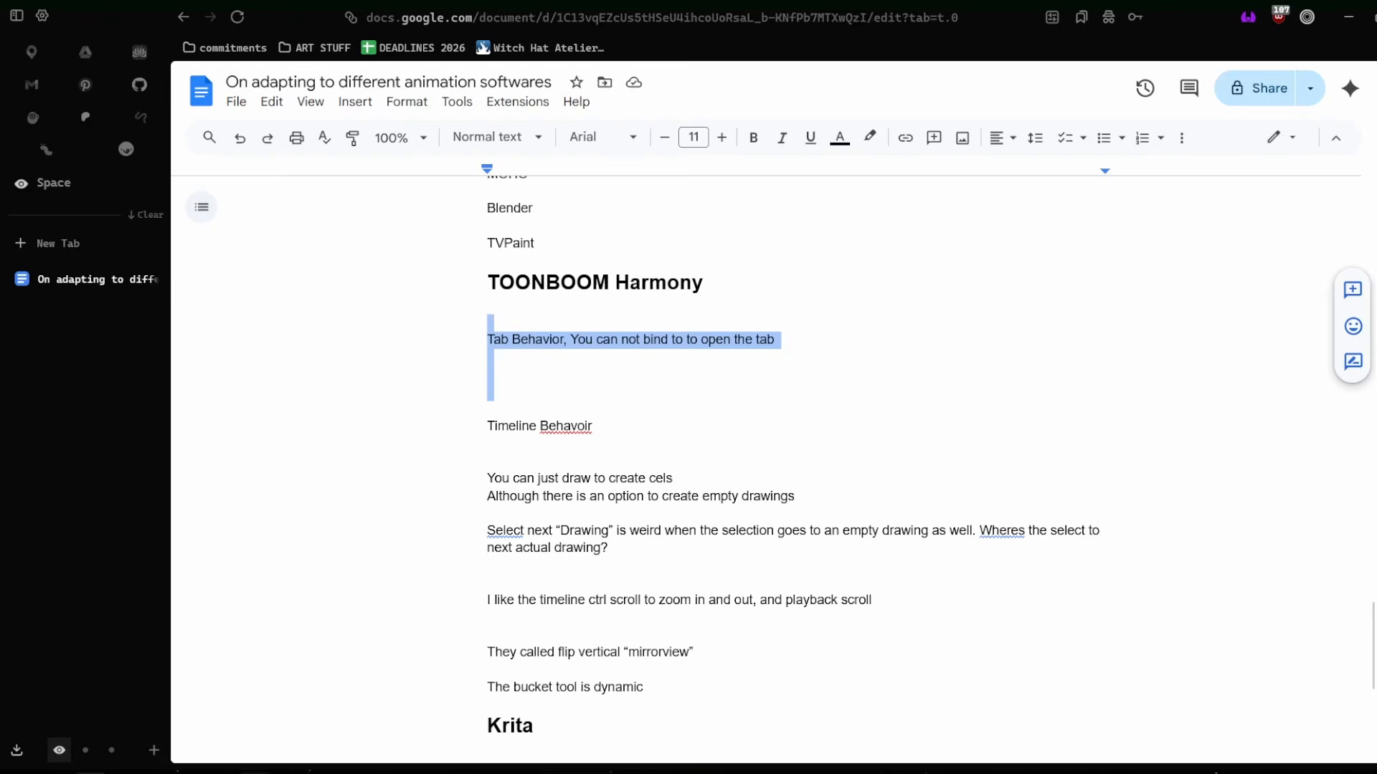
# Check Krita and Toon Boom Harmony, and return to the Google Docs notes to highlight "just draw to create cels" under Timeline Behavoir.
pyautogui.click(190, 772)
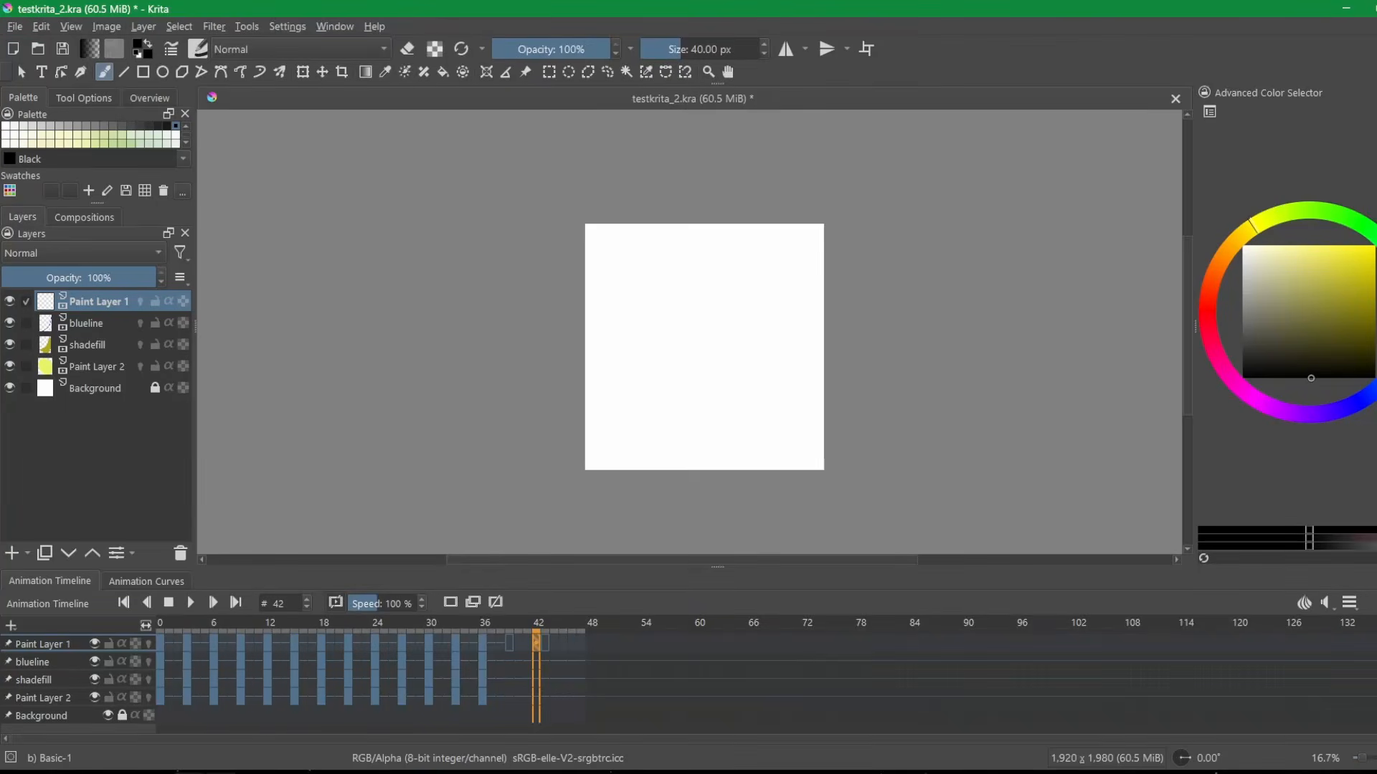
pyautogui.click(221, 772)
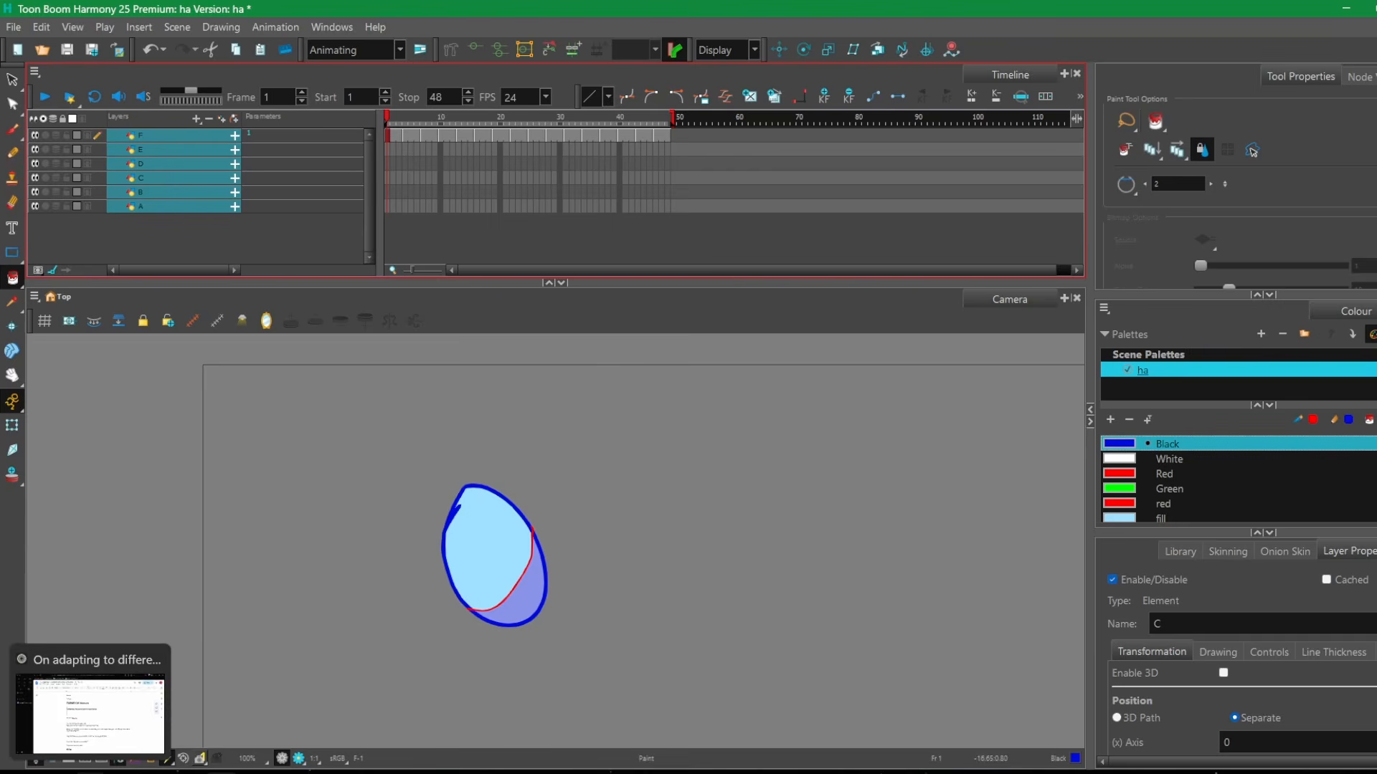
pyautogui.click(96, 710)
pyautogui.scroll(-1, 528, 474)
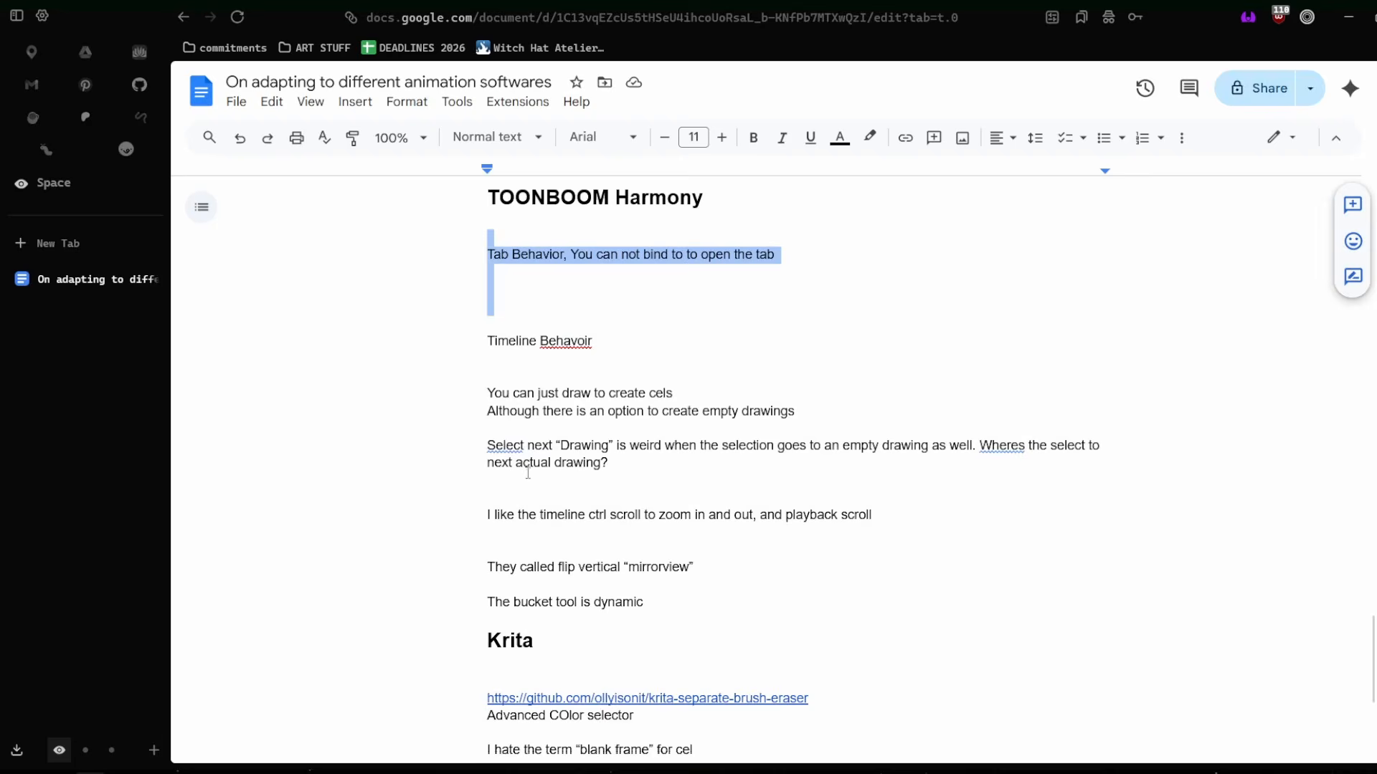
pyautogui.moveTo(529, 393)
pyautogui.mouseDown()
pyautogui.moveTo(672, 430)
pyautogui.moveTo(673, 402)
pyautogui.mouseUp()
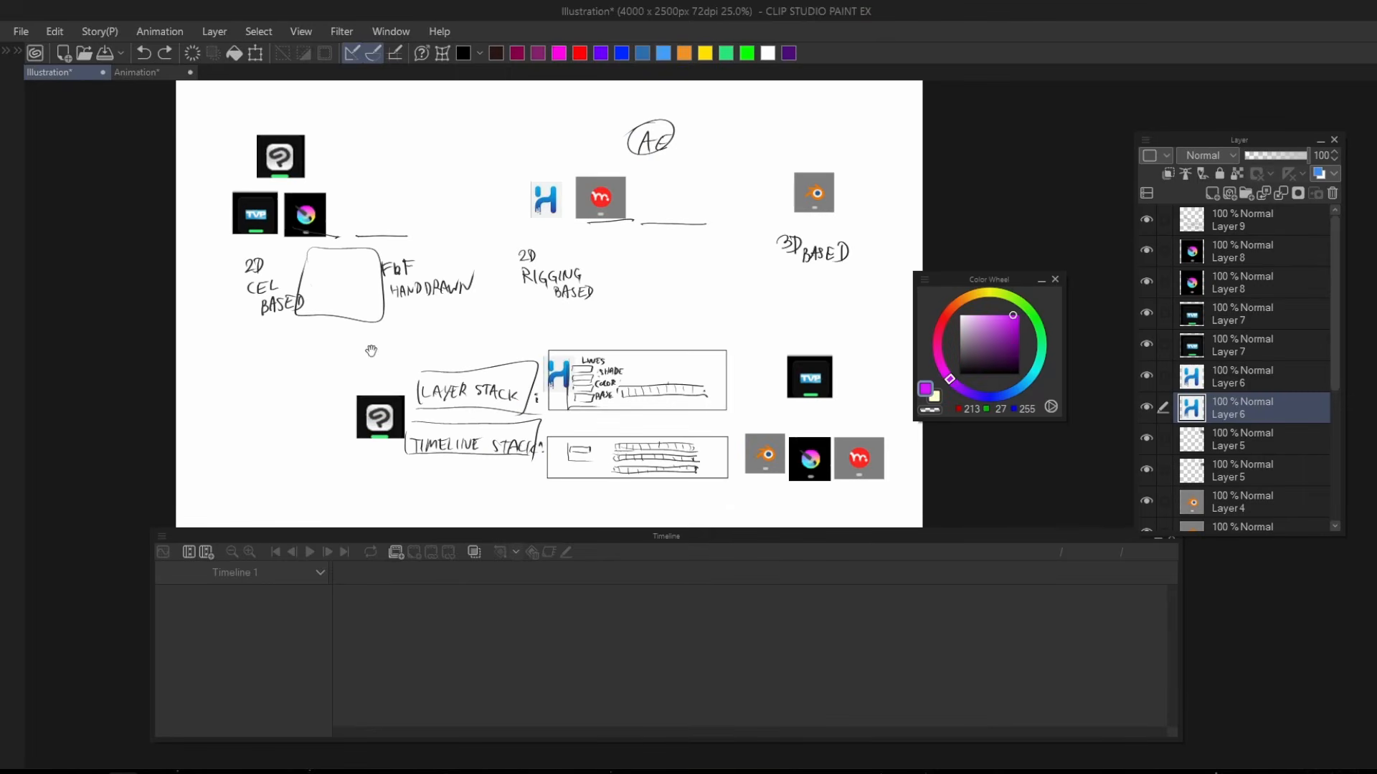
# In Clip Studio Paint's Animation file, add an animation folder with a new cel and draw a purple circle on it at frame 3.
pyautogui.click(150, 74)
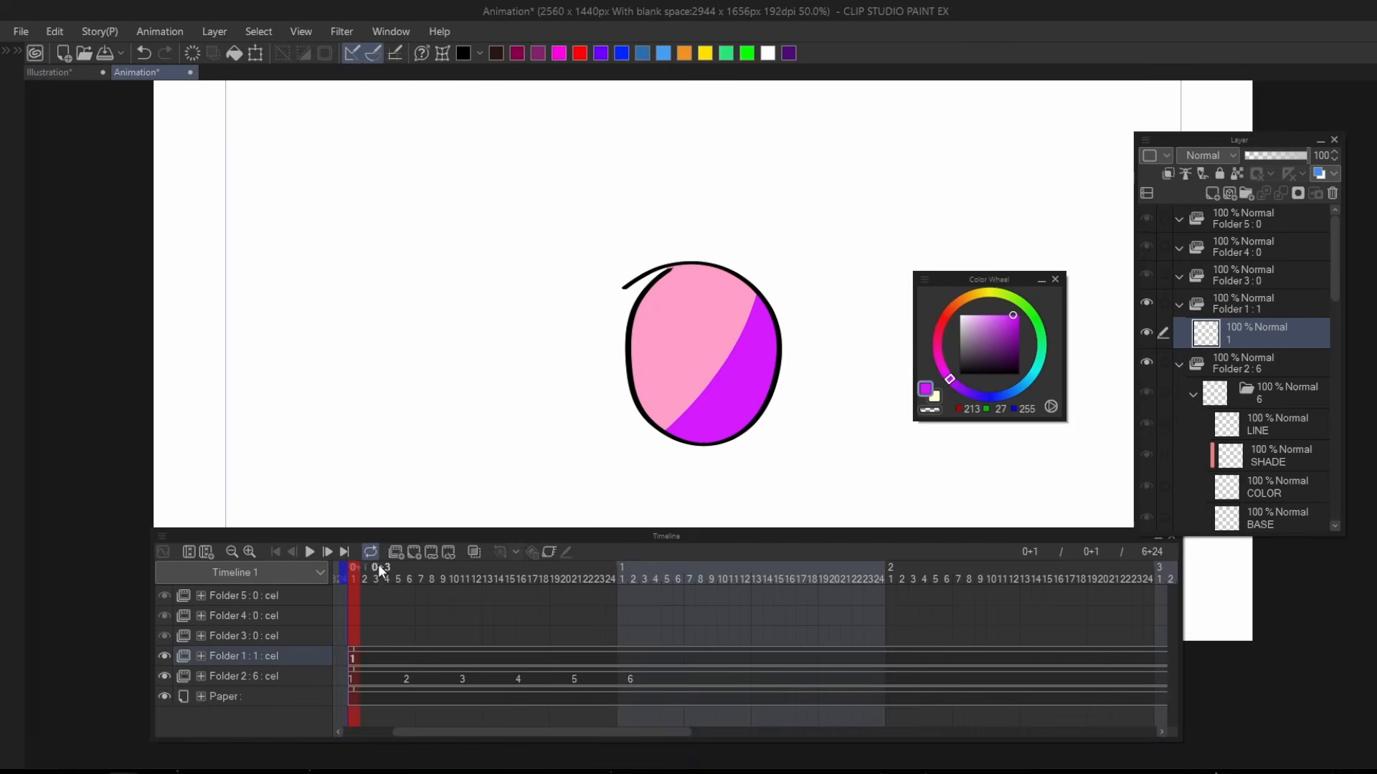
pyautogui.click(397, 549)
pyautogui.click(415, 548)
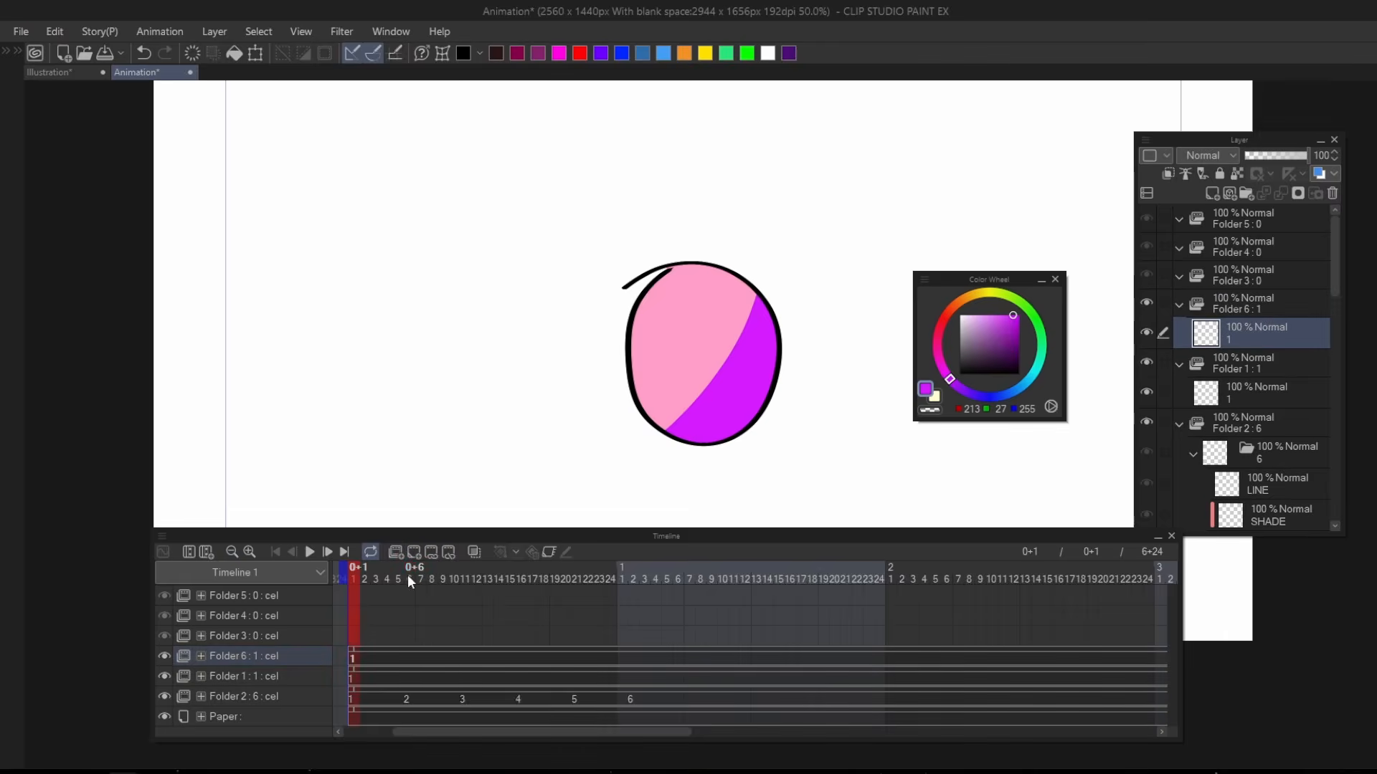
pyautogui.click(408, 579)
pyautogui.click(376, 579)
pyautogui.moveTo(478, 304); pyautogui.dragTo(438, 357)
pyautogui.moveTo(480, 263); pyautogui.dragTo(461, 285)
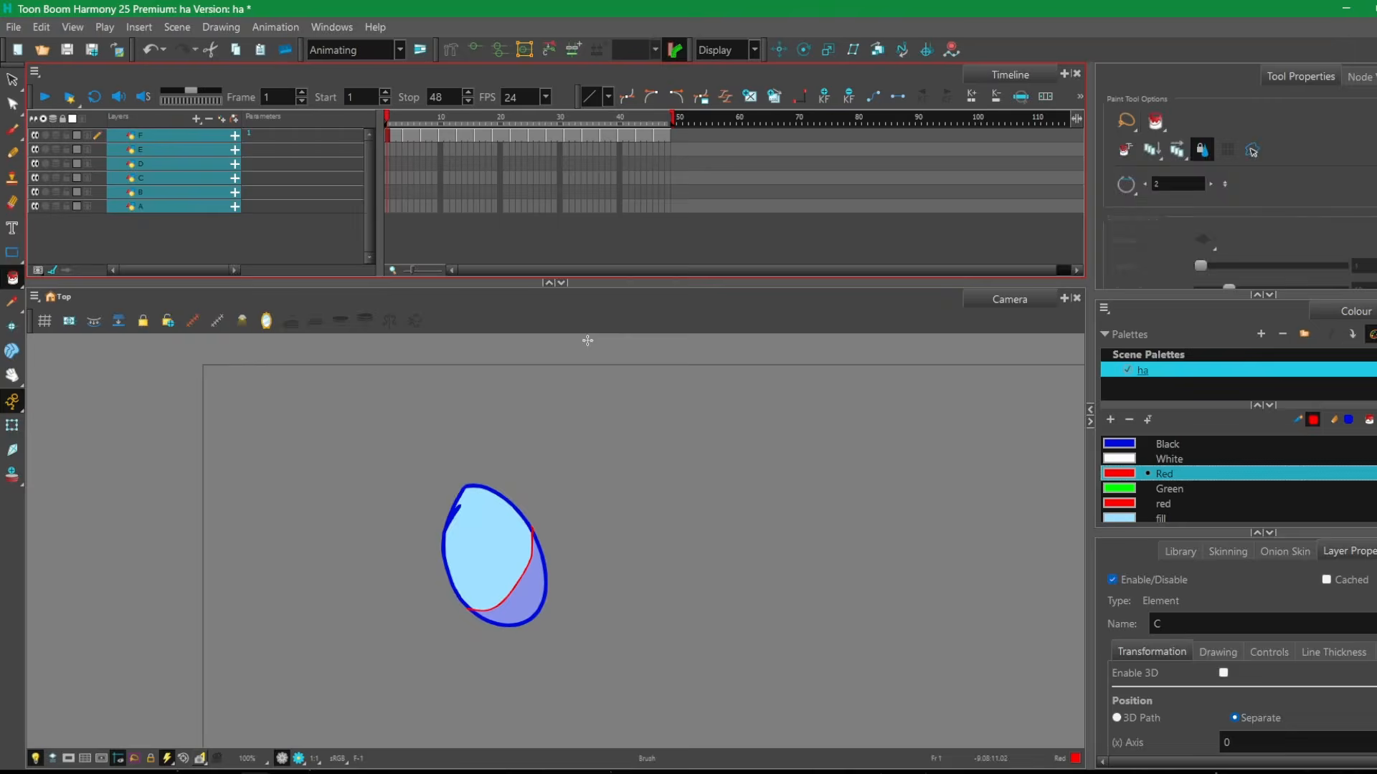
# Switch to Toon Boom Harmony, draw test strokes with the red Brush on two frames of the top layer, and undo them.
pyautogui.hotkey('alt', 'b')
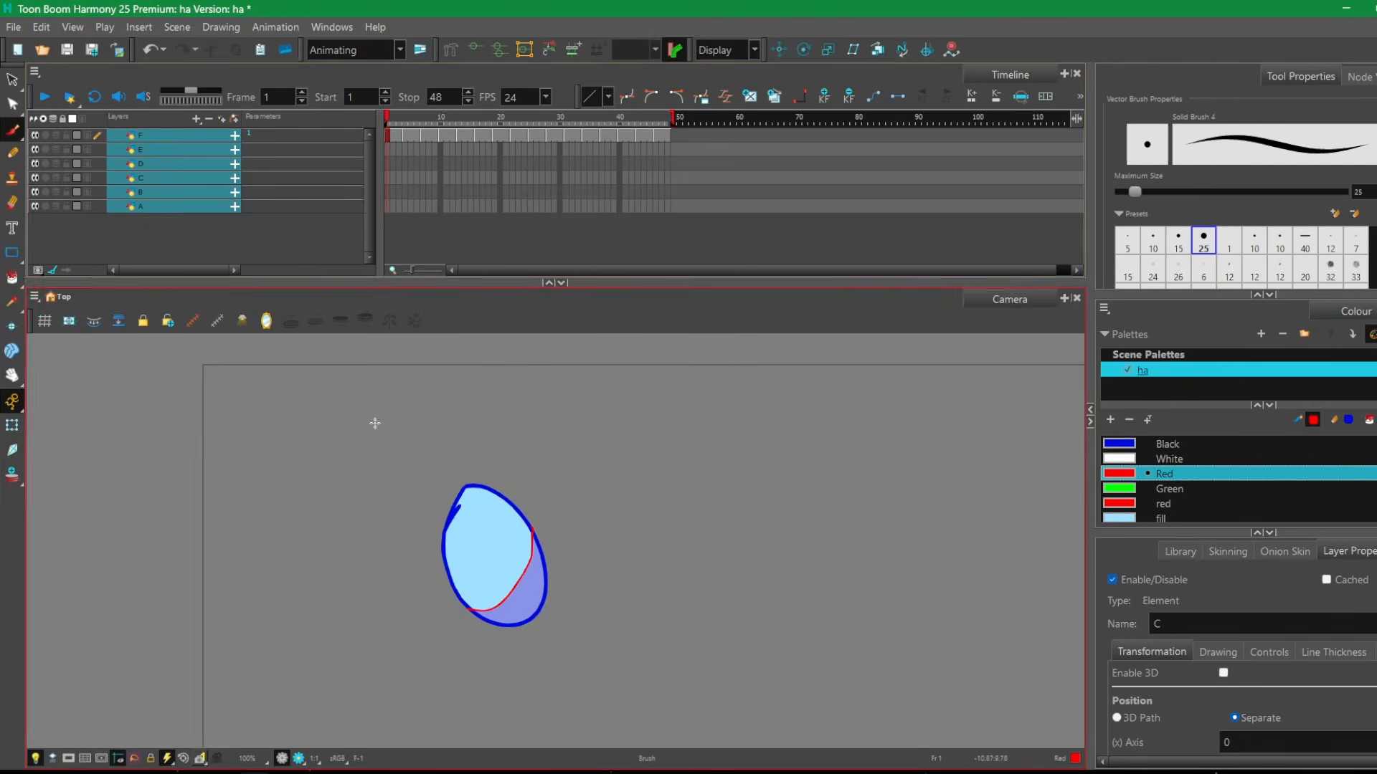
pyautogui.moveTo(456, 489); pyautogui.dragTo(338, 548)
pyautogui.hotkey('ctrl', 'z')
pyautogui.click(445, 121)
pyautogui.moveTo(485, 441)
pyautogui.mouseDown()
pyautogui.moveTo(209, 464)
pyautogui.moveTo(438, 627)
pyautogui.mouseUp()
pyautogui.moveTo(493, 119); pyautogui.dragTo(374, 109)
pyautogui.hotkey('ctrl', 'z')
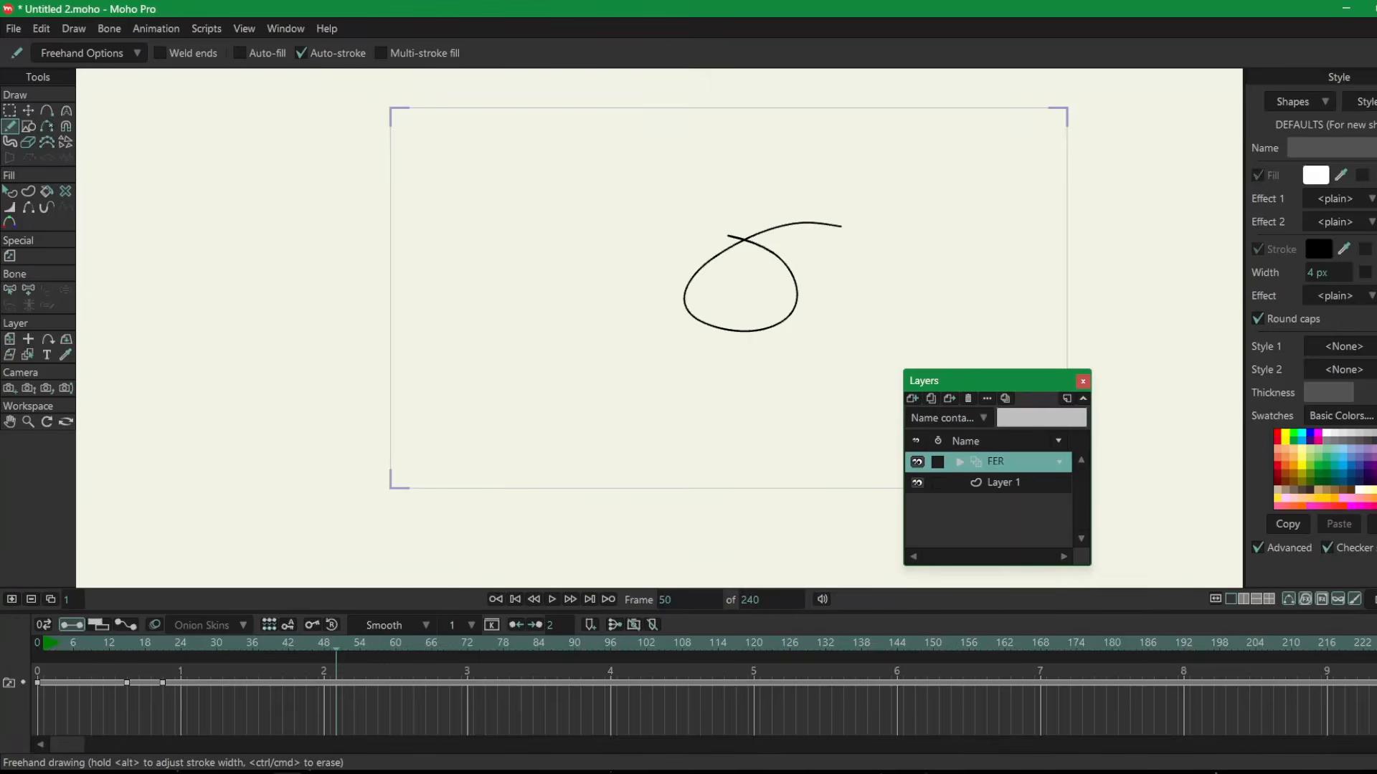
# In Moho, draw a freehand loop on the FER layer at frame 48, and add a new drawing there with another loop on it.
pyautogui.click(294, 649)
pyautogui.moveTo(294, 649); pyautogui.dragTo(324, 645)
pyautogui.moveTo(515, 378); pyautogui.dragTo(470, 365)
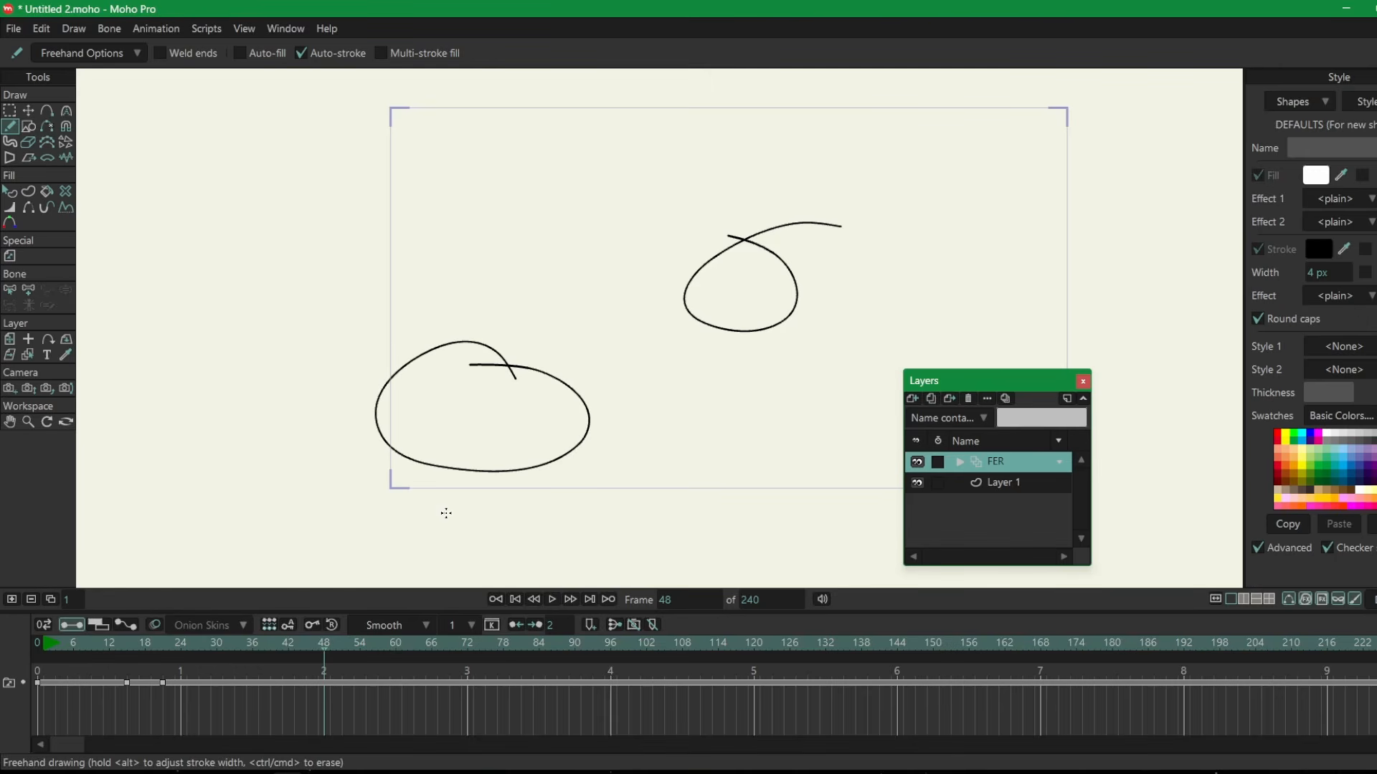
pyautogui.click(12, 598)
pyautogui.moveTo(327, 469); pyautogui.dragTo(431, 444)
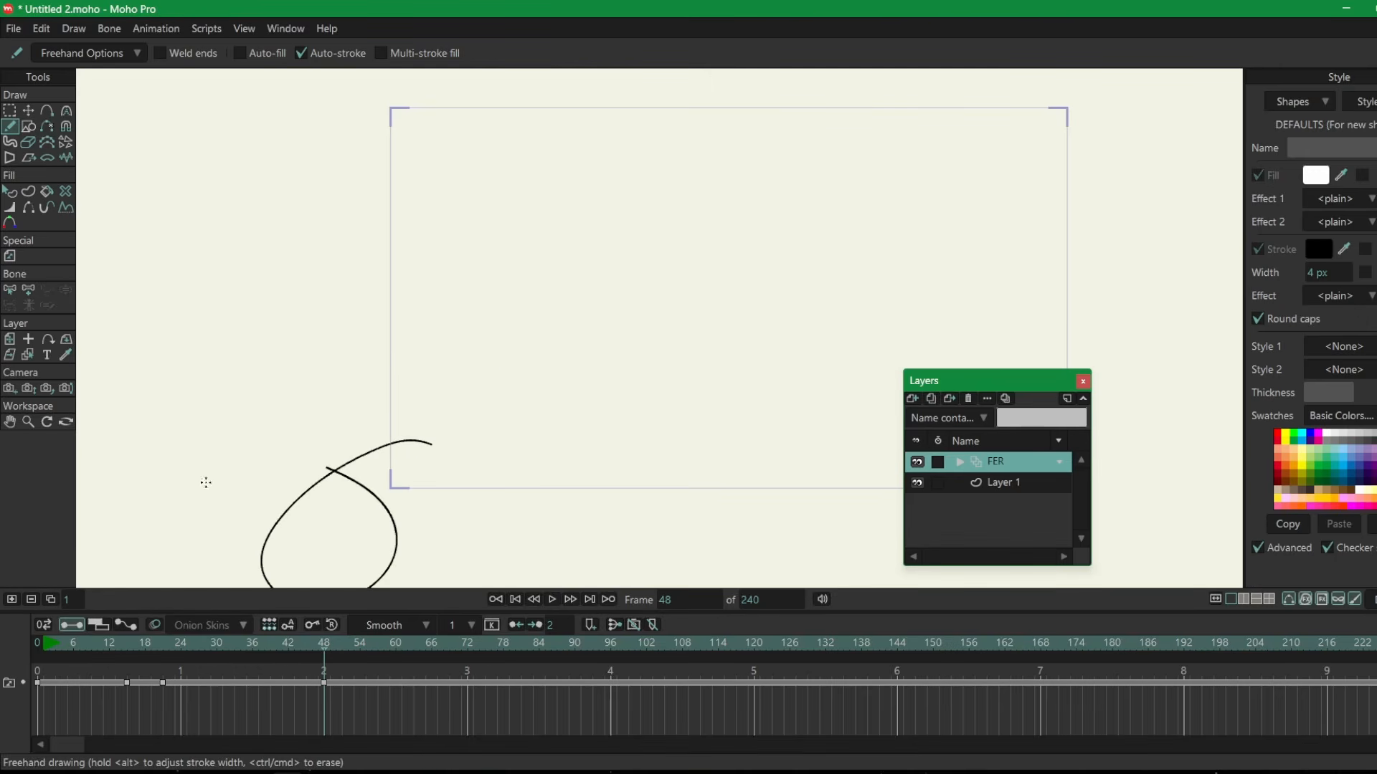
pyautogui.moveTo(152, 648); pyautogui.dragTo(1, 643)
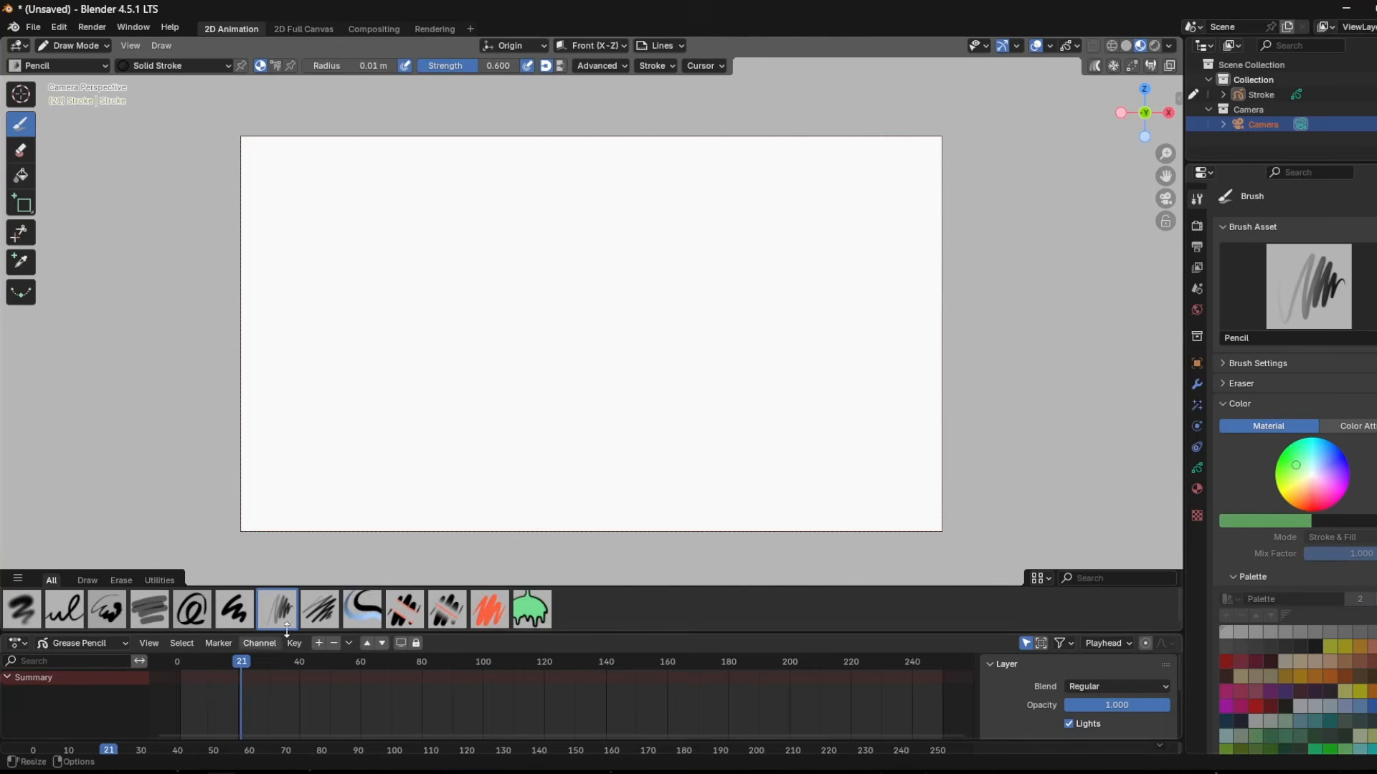
# In Blender, draw pencil strokes on frames 21 and 41 and another one further along the Grease Pencil timeline.
pyautogui.moveTo(587, 265); pyautogui.dragTo(459, 259)
pyautogui.moveTo(287, 663); pyautogui.dragTo(302, 663)
pyautogui.moveTo(565, 367); pyautogui.dragTo(741, 428)
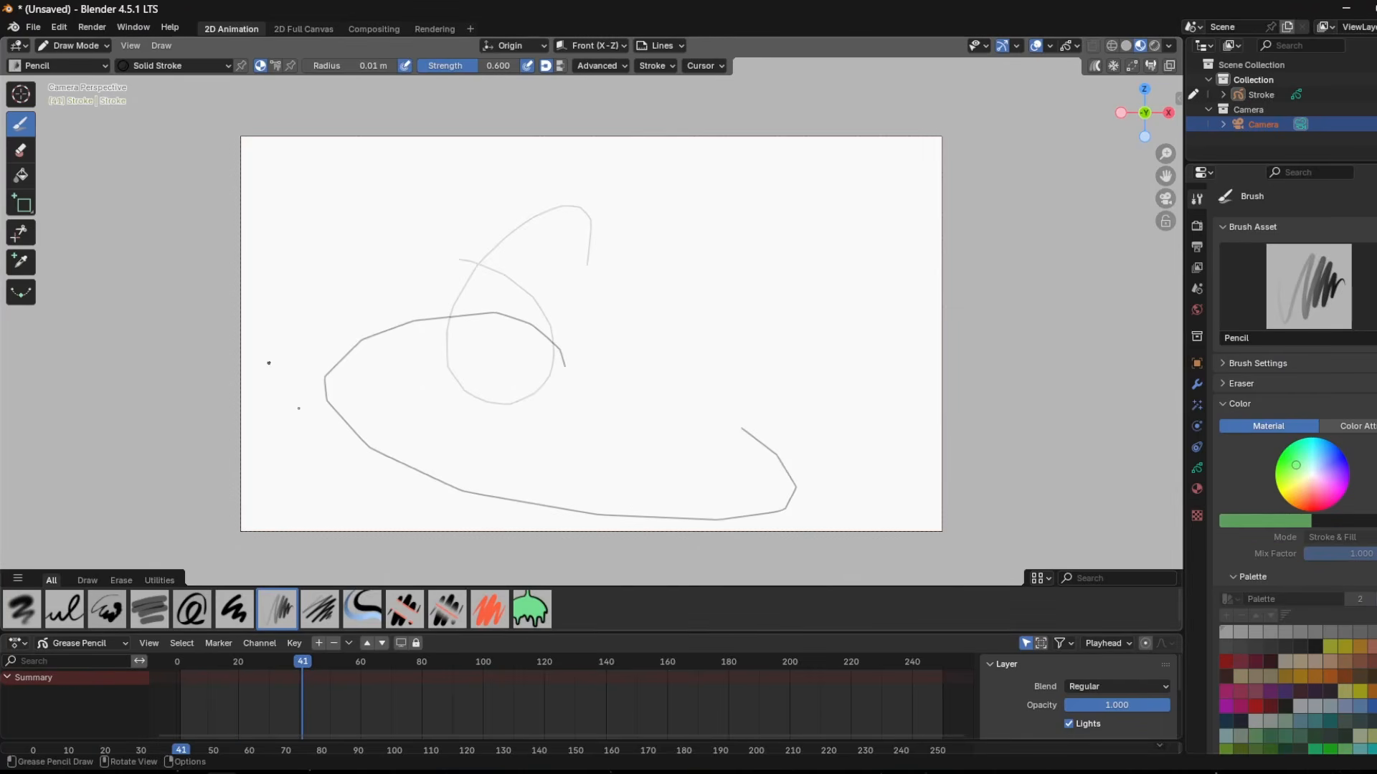
pyautogui.click(373, 661)
pyautogui.moveTo(621, 256)
pyautogui.mouseDown()
pyautogui.moveTo(519, 281)
pyautogui.moveTo(614, 320)
pyautogui.moveTo(399, 394)
pyautogui.moveTo(248, 296)
pyautogui.mouseUp()
pyautogui.click(418, 661)
pyautogui.click(470, 661)
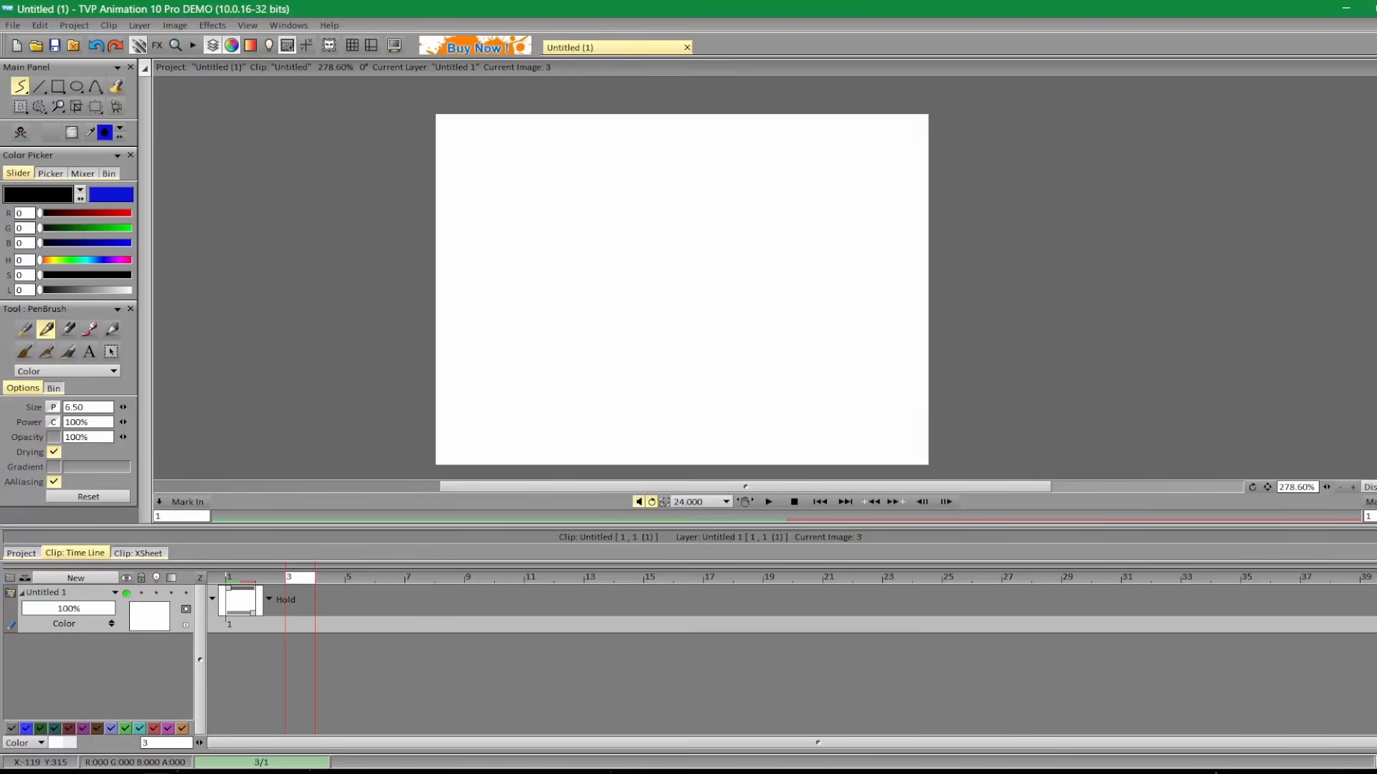
# In TVPaint, draw black pen strokes on frames 6, 10 and 13 of the Untitled 1 layer and scrub through them.
pyautogui.moveTo(884, 301)
pyautogui.mouseDown()
pyautogui.moveTo(971, 396)
pyautogui.moveTo(898, 376)
pyautogui.mouseUp()
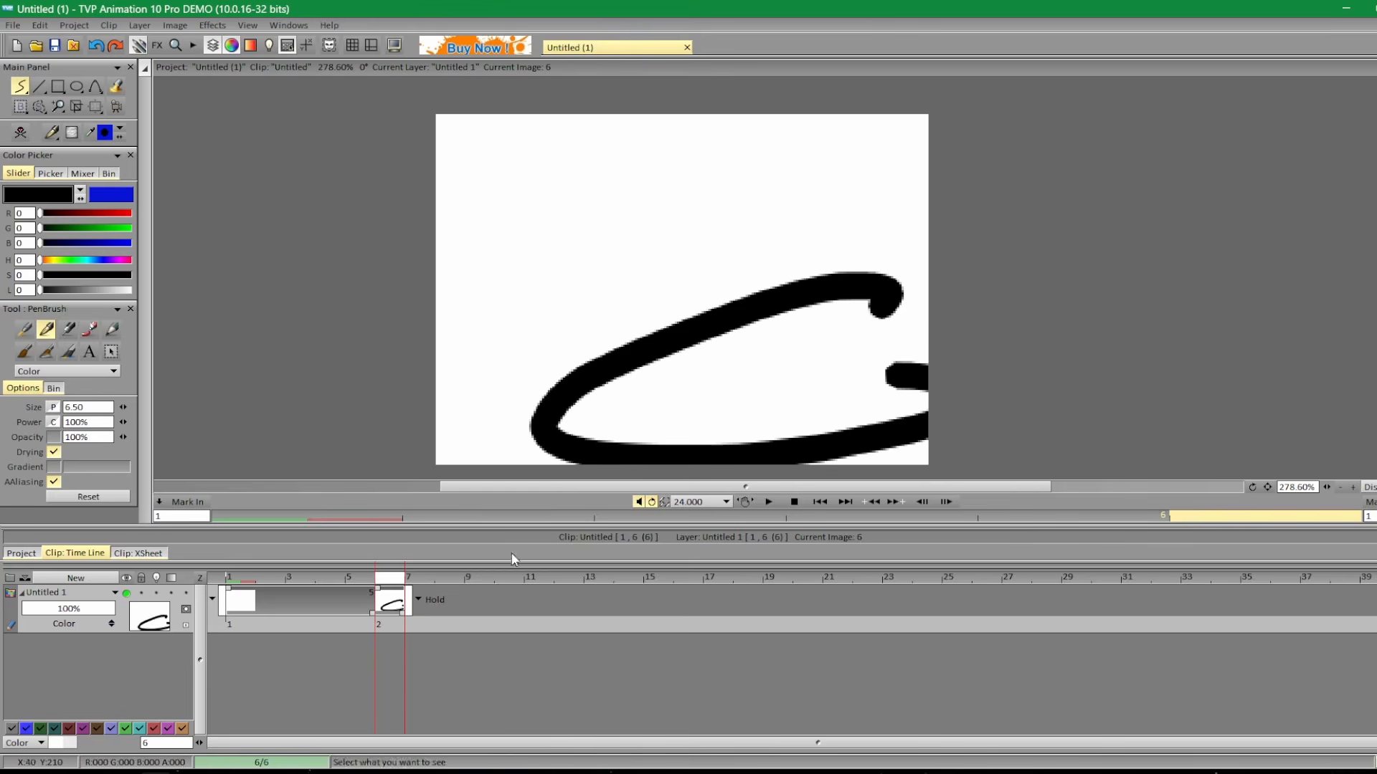
pyautogui.moveTo(511, 568); pyautogui.dragTo(509, 576)
pyautogui.click(509, 586)
pyautogui.moveTo(617, 348)
pyautogui.mouseDown()
pyautogui.moveTo(547, 326)
pyautogui.moveTo(573, 362)
pyautogui.mouseUp()
pyautogui.click(597, 585)
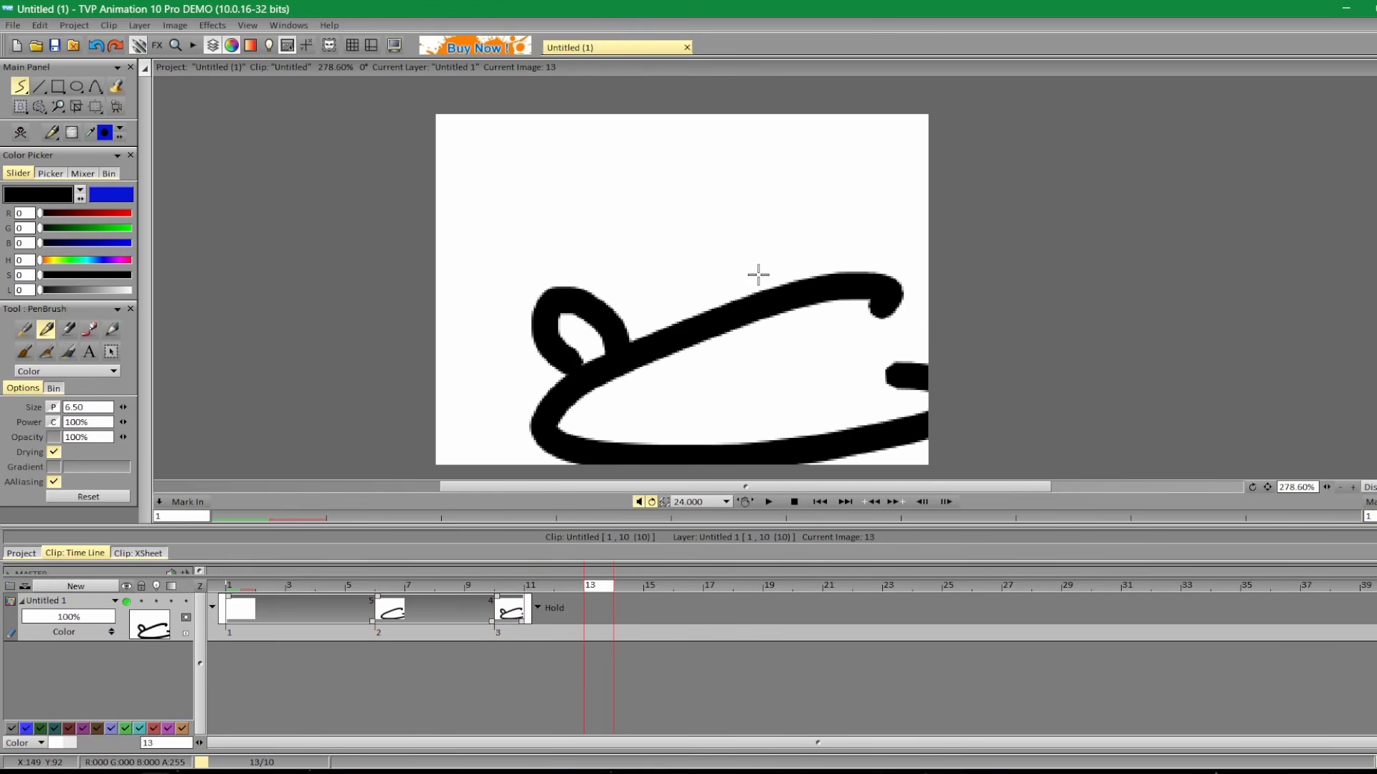
pyautogui.moveTo(762, 154); pyautogui.dragTo(674, 206)
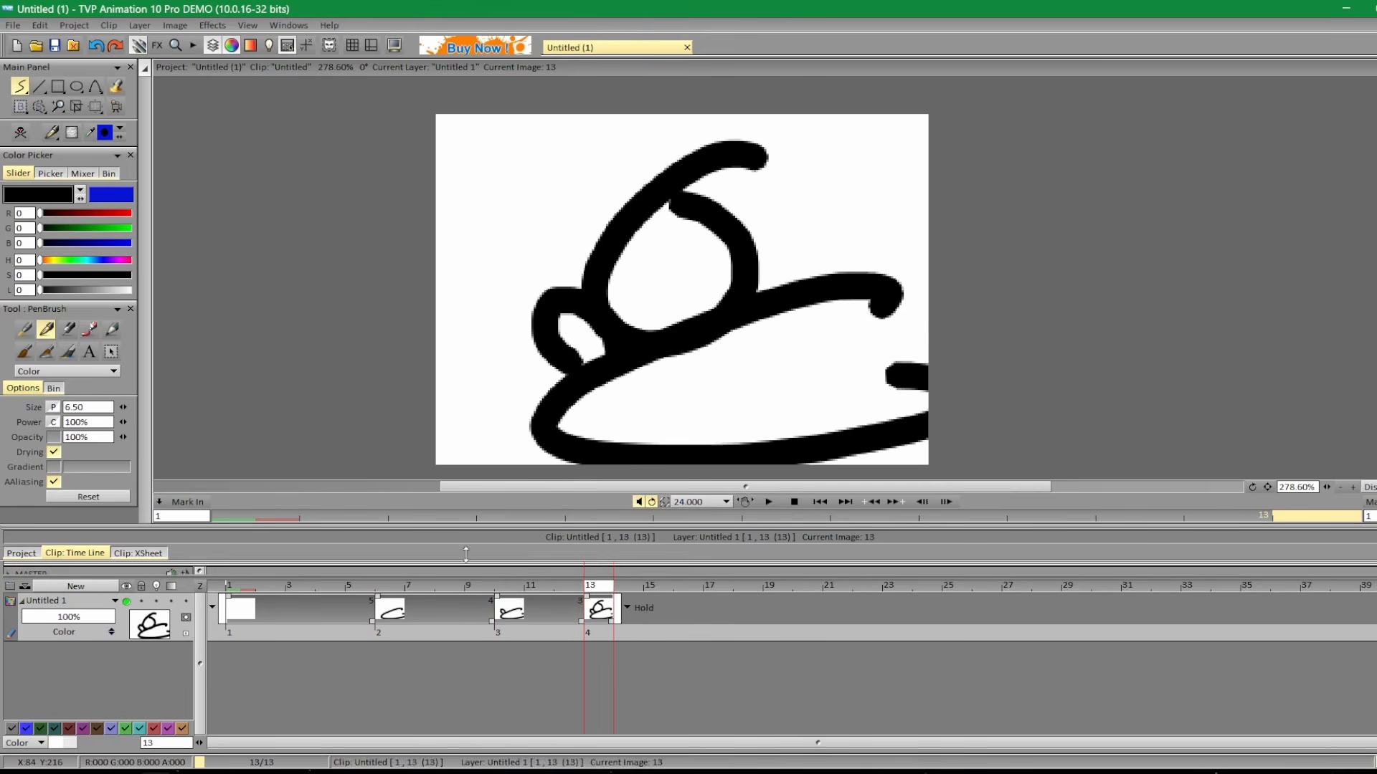
pyautogui.moveTo(450, 582); pyautogui.dragTo(599, 607)
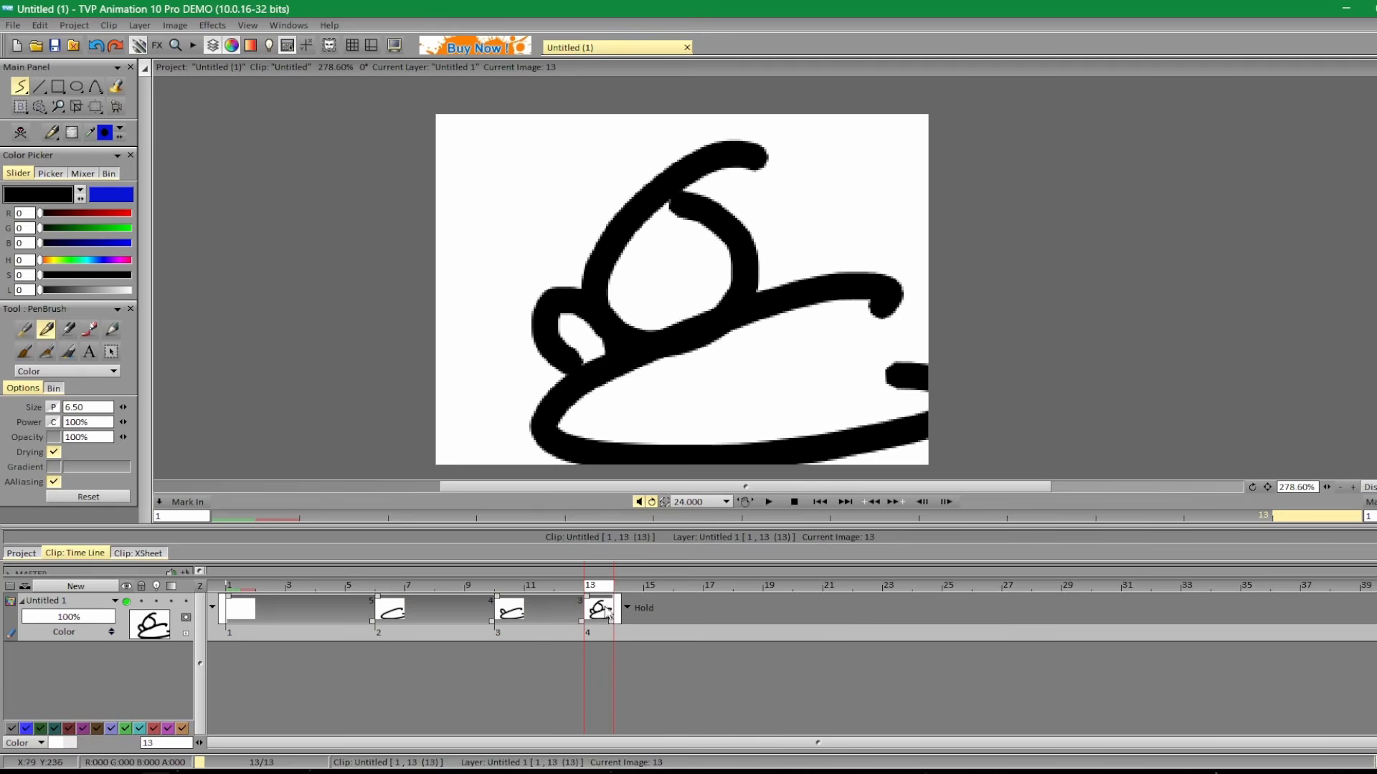
# Set the layer's behavior after its last image to None, and draw new loops on frames 17, 21 and 24.
pyautogui.click(644, 609)
pyautogui.click(672, 614)
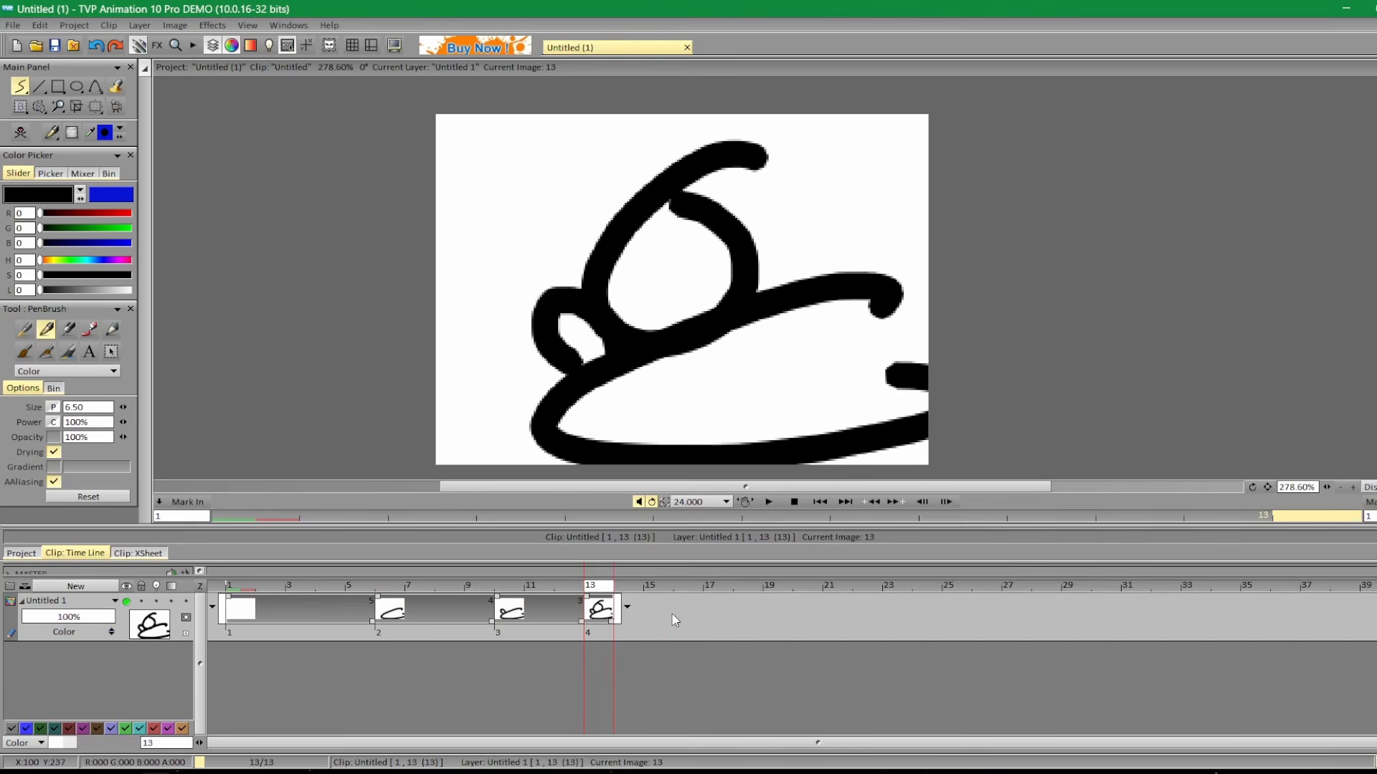
pyautogui.click(710, 600)
pyautogui.moveTo(728, 251); pyautogui.dragTo(681, 307)
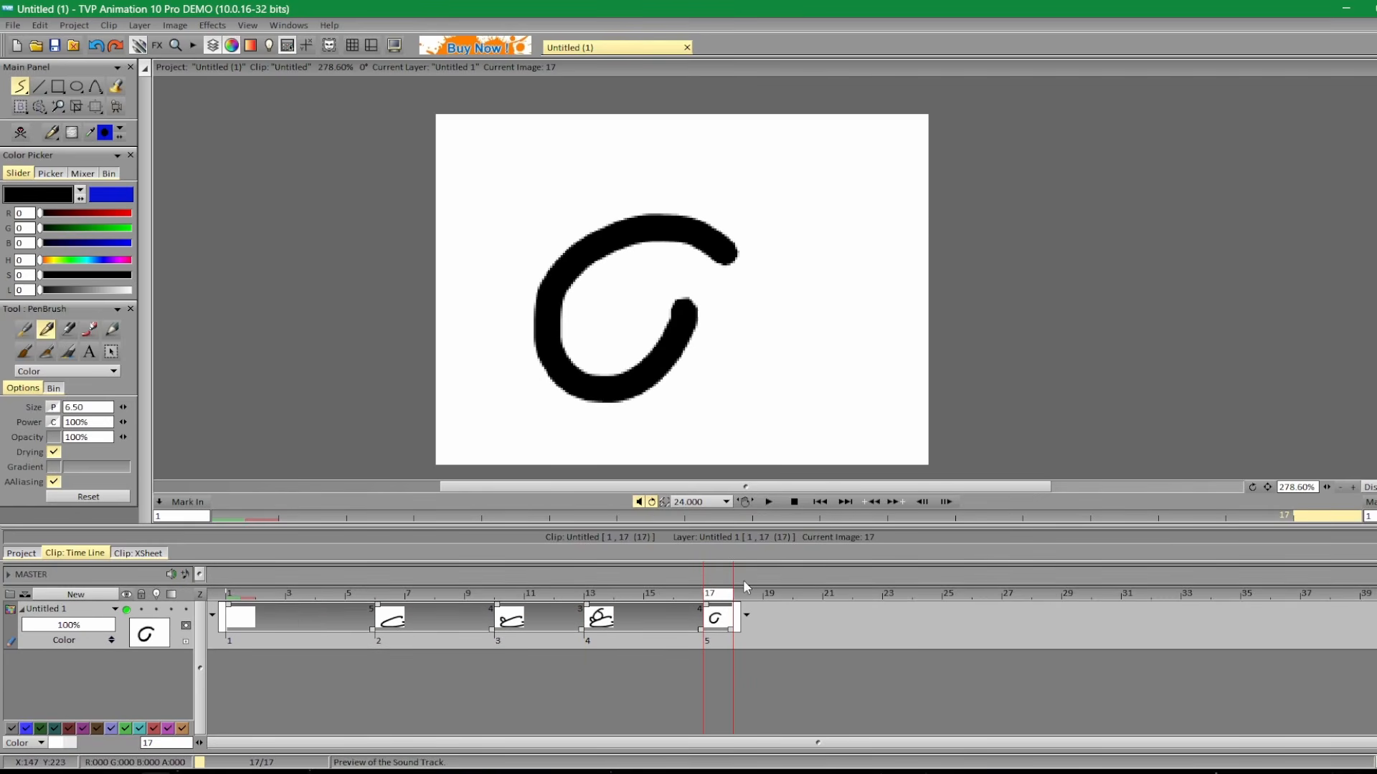
pyautogui.click(828, 594)
pyautogui.moveTo(826, 336); pyautogui.dragTo(621, 446)
pyautogui.click(916, 599)
pyautogui.moveTo(814, 233)
pyautogui.mouseDown()
pyautogui.moveTo(627, 326)
pyautogui.moveTo(738, 297)
pyautogui.mouseUp()
# Try the Repeat behavior after the layer's last image, scrub through the timeline, and set it back to None.
pyautogui.click(956, 616)
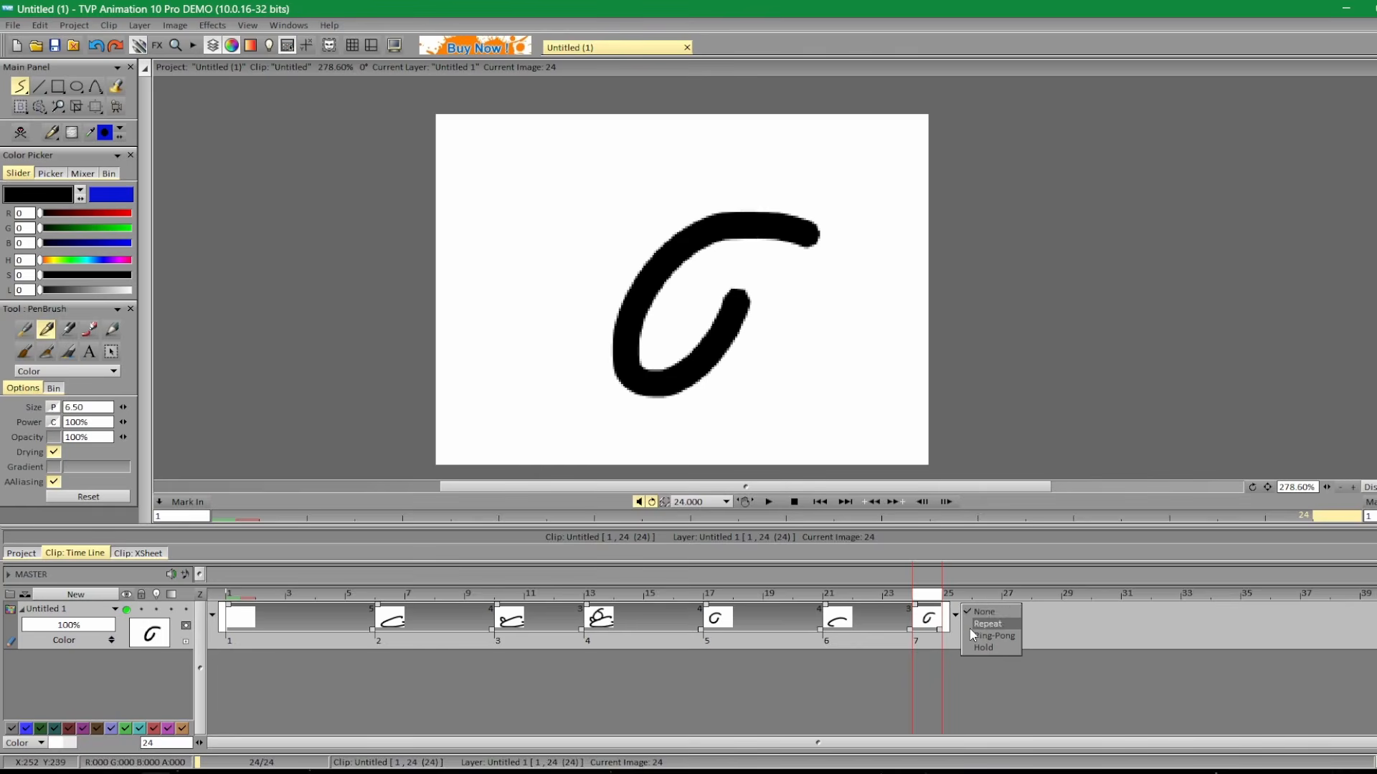
pyautogui.click(980, 630)
pyautogui.moveTo(978, 625); pyautogui.dragTo(682, 620)
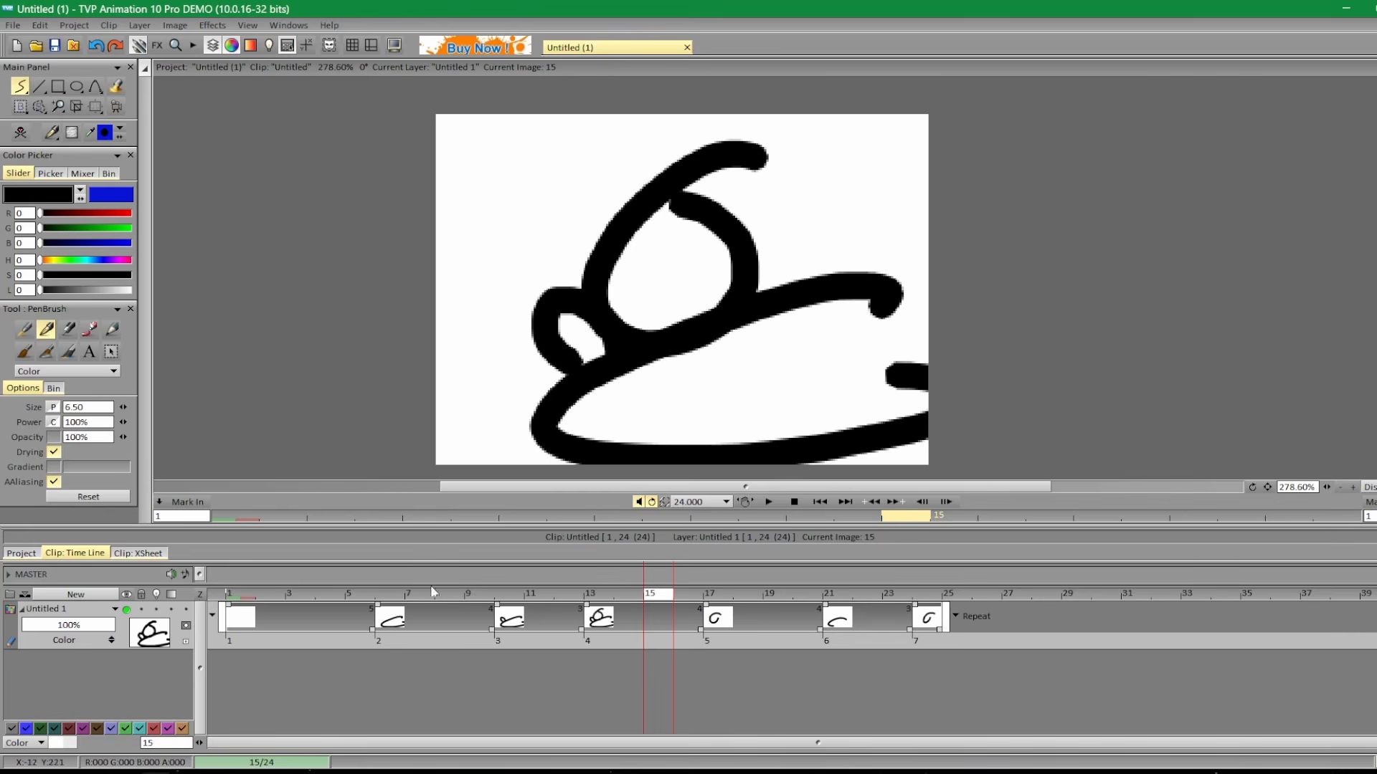
pyautogui.click(972, 610)
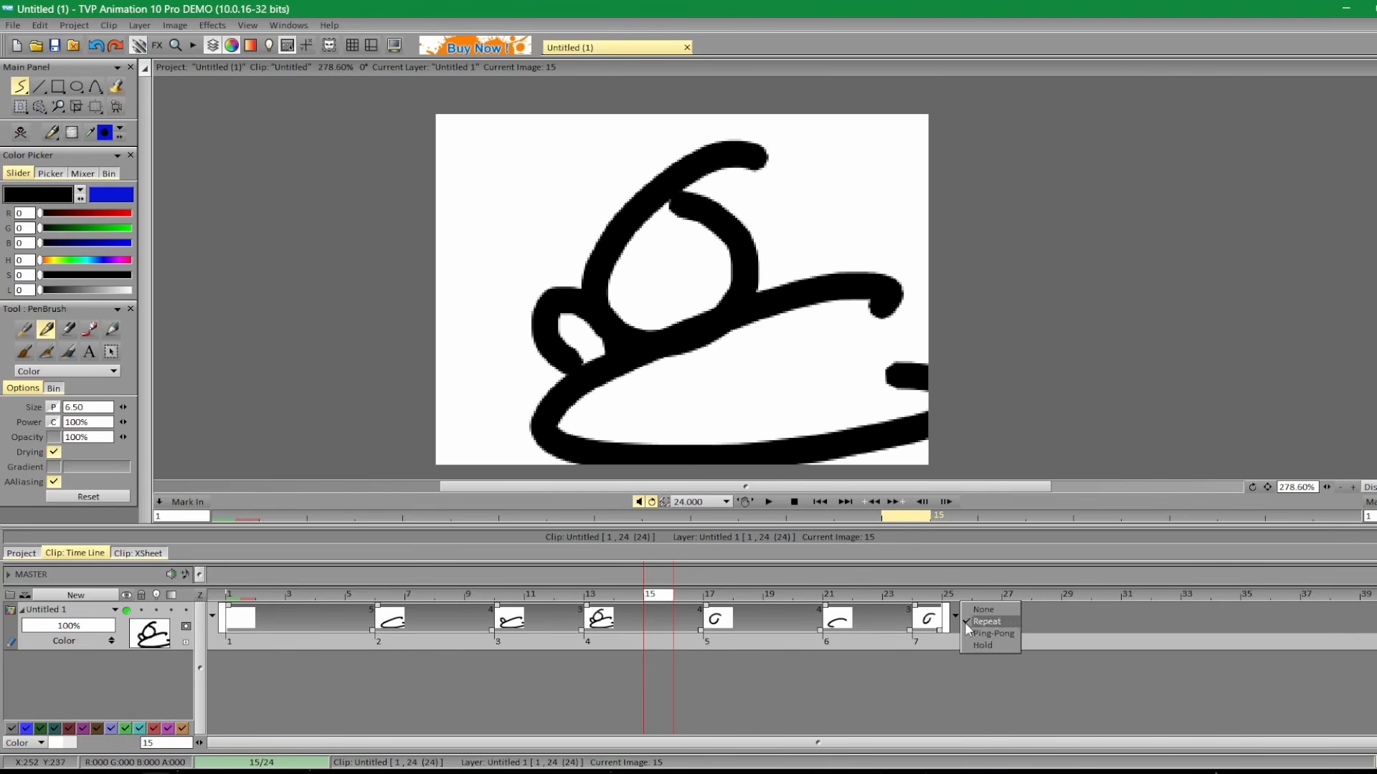
pyautogui.click(988, 611)
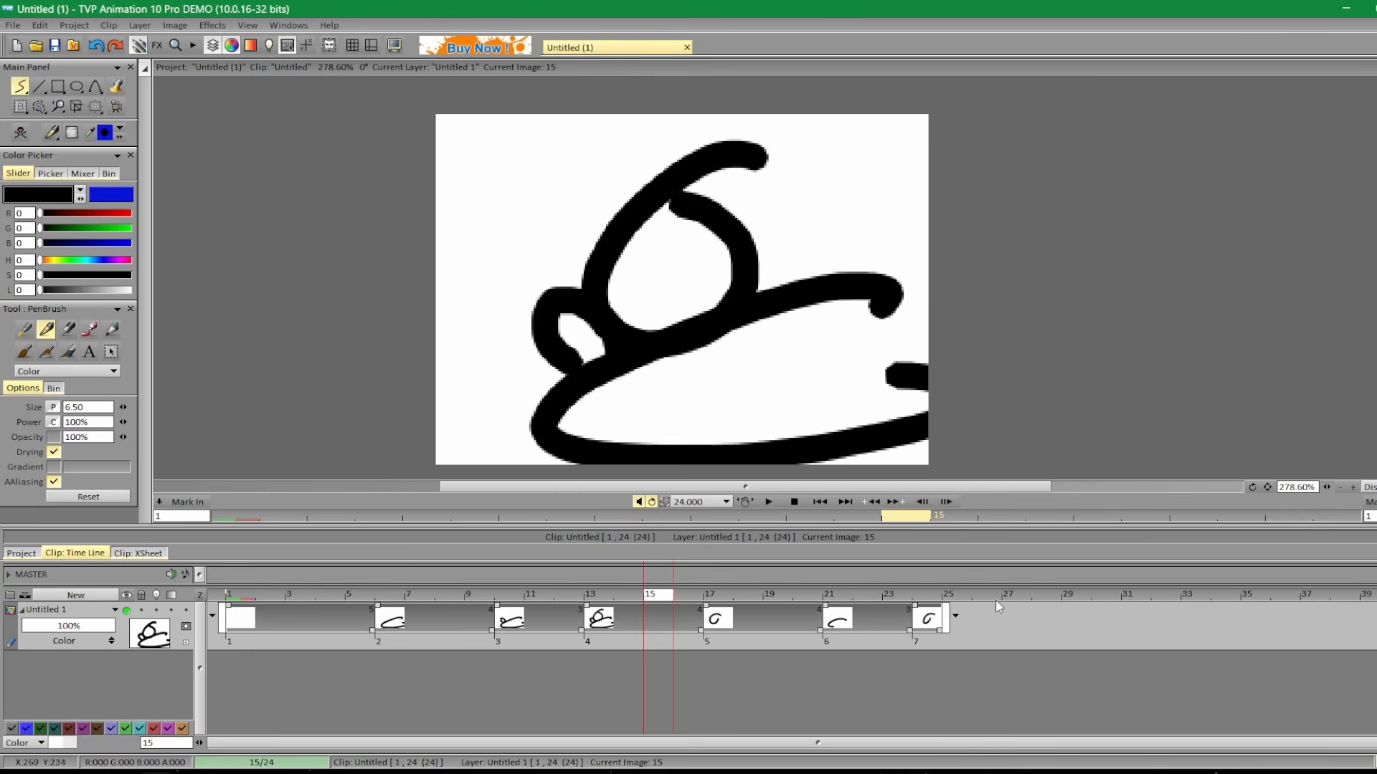
# Draw a circle on frame 29 and an open loop on frame 32 of the Untitled 1 layer.
pyautogui.click(1075, 596)
pyautogui.moveTo(808, 174); pyautogui.dragTo(622, 125)
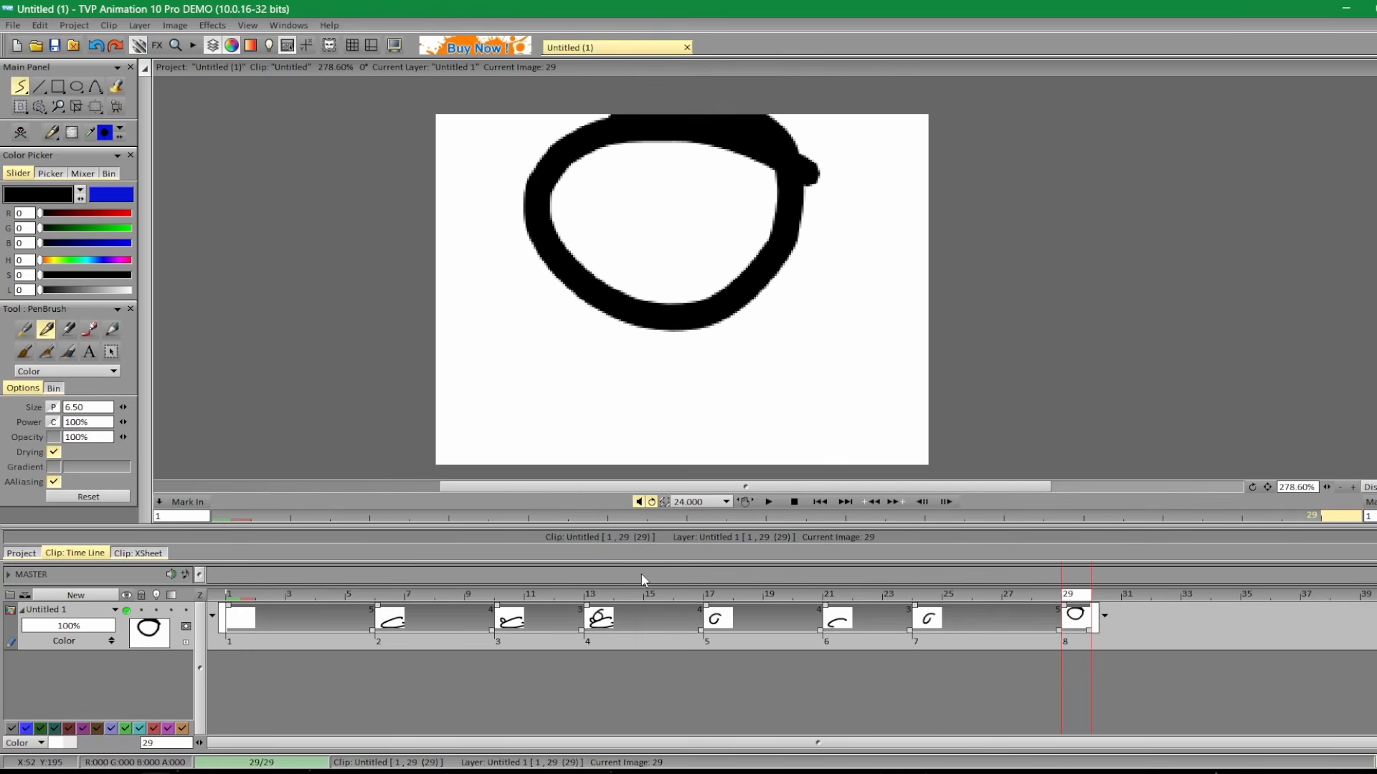
pyautogui.click(1155, 597)
pyautogui.moveTo(708, 126)
pyautogui.mouseDown()
pyautogui.moveTo(449, 318)
pyautogui.moveTo(501, 215)
pyautogui.mouseUp()
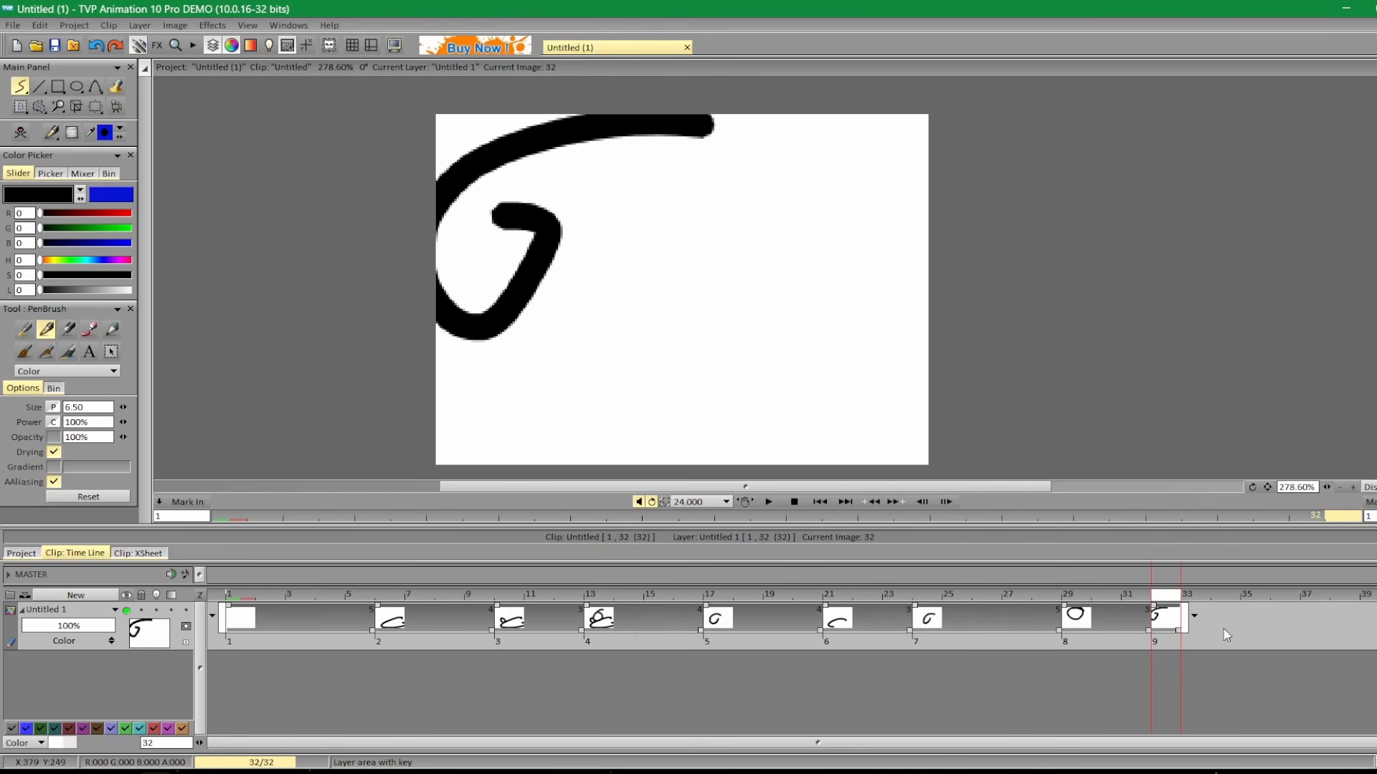
pyautogui.click(1140, 601)
pyautogui.moveTo(1140, 601)
pyautogui.mouseDown()
pyautogui.moveTo(645, 603)
pyautogui.moveTo(959, 606)
pyautogui.moveTo(1237, 656)
pyautogui.mouseUp()
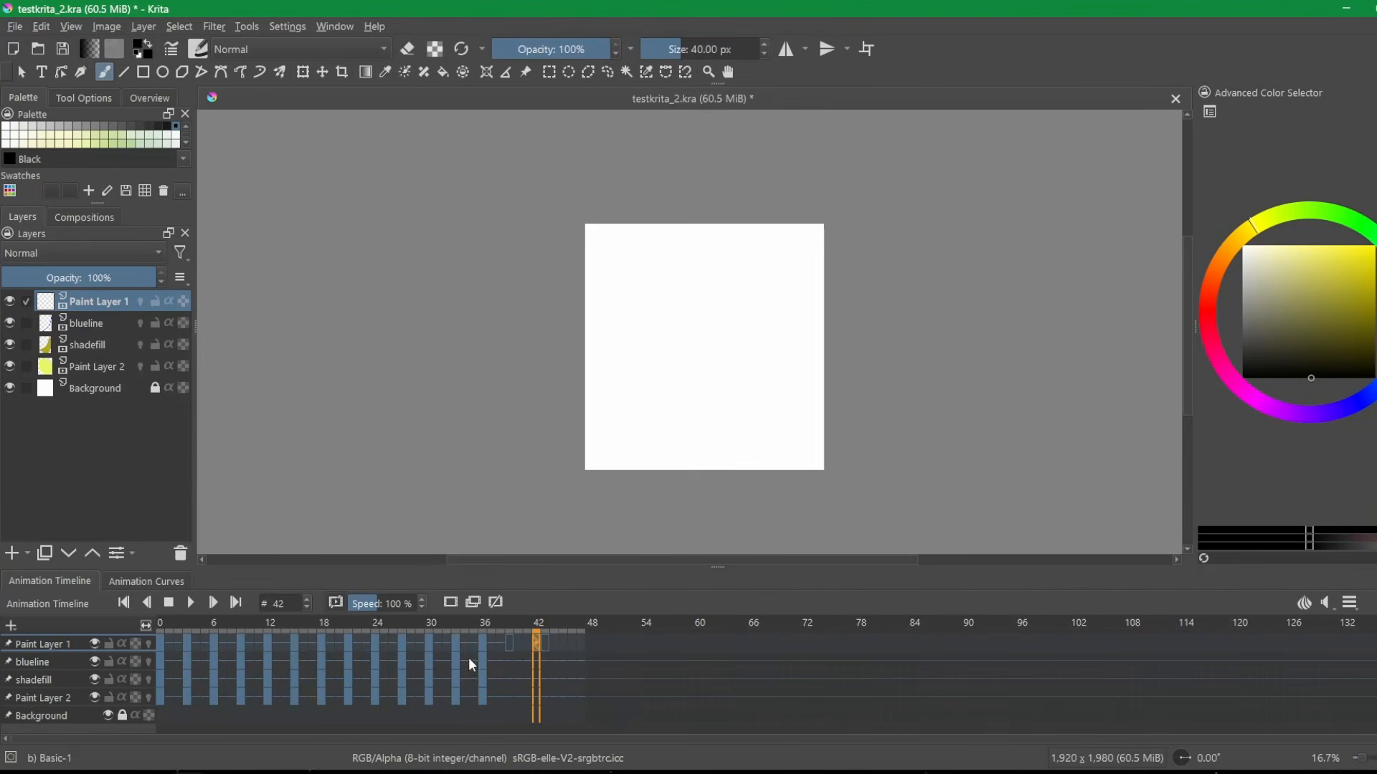
# Switch to Krita and draw a freehand stroke on Paint Layer 1 at frame 39.
pyautogui.click(514, 622)
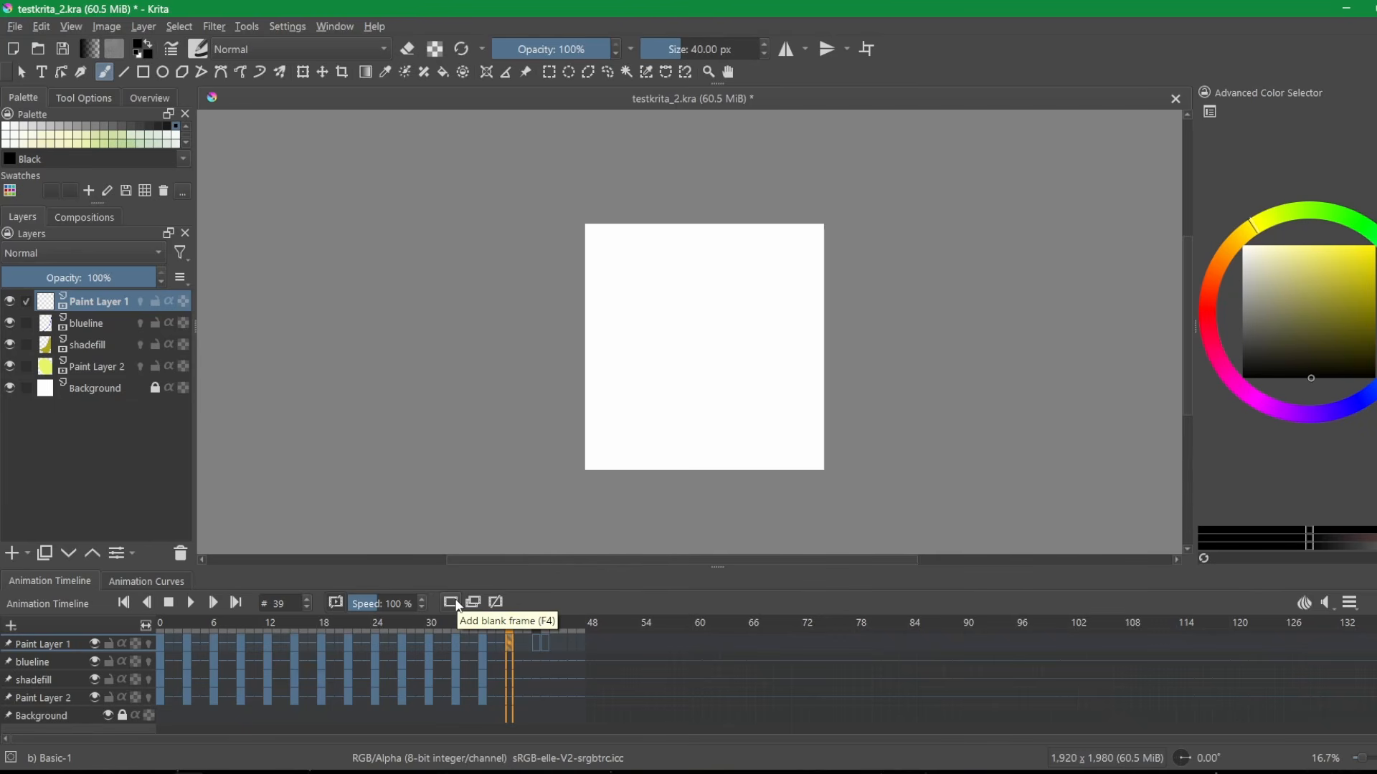
pyautogui.moveTo(732, 338)
pyautogui.mouseDown()
pyautogui.moveTo(602, 394)
pyautogui.moveTo(677, 311)
pyautogui.mouseUp()
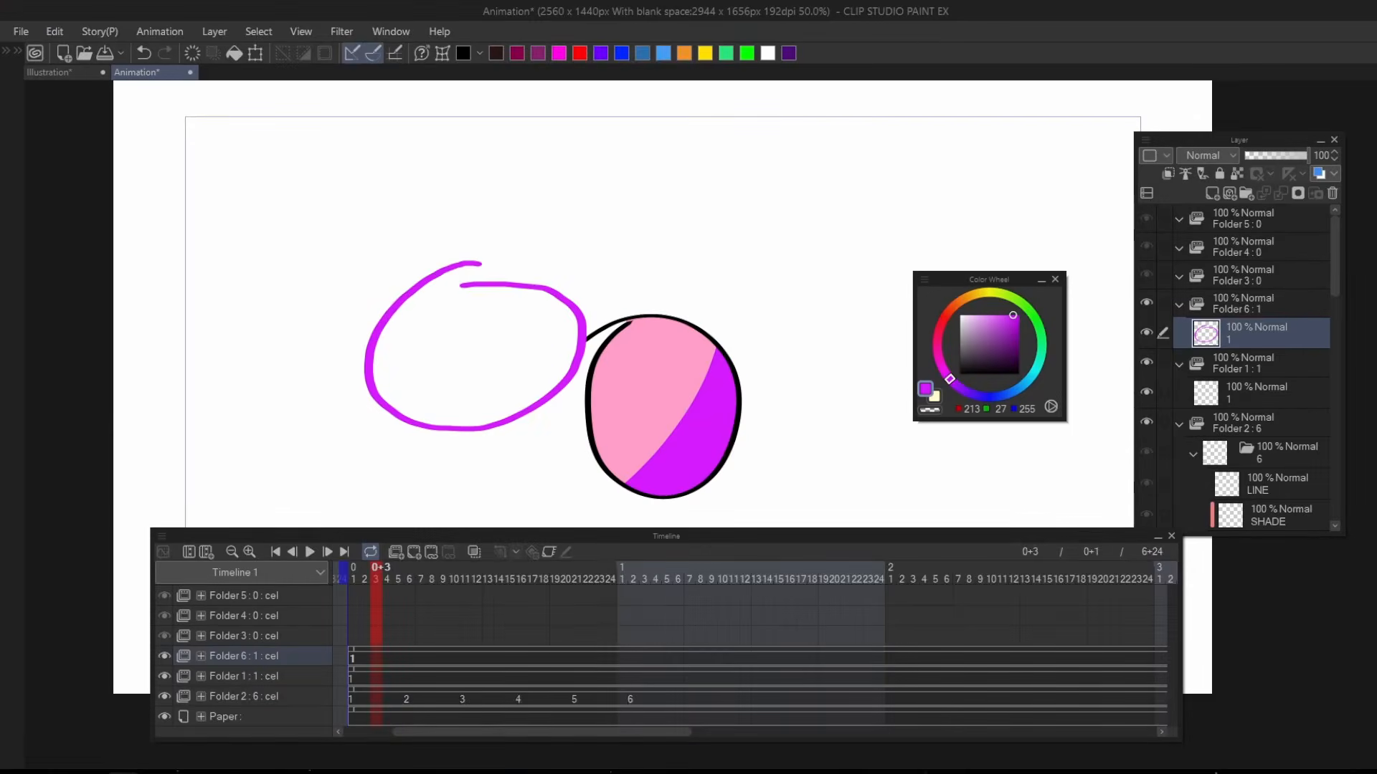
# Return to the Google Docs notes and highlight the line "They called flip vertical “mirrorview”" in the TOONBOOM Harmony section.
pyautogui.moveTo(91, 772)
pyautogui.click(91, 710)
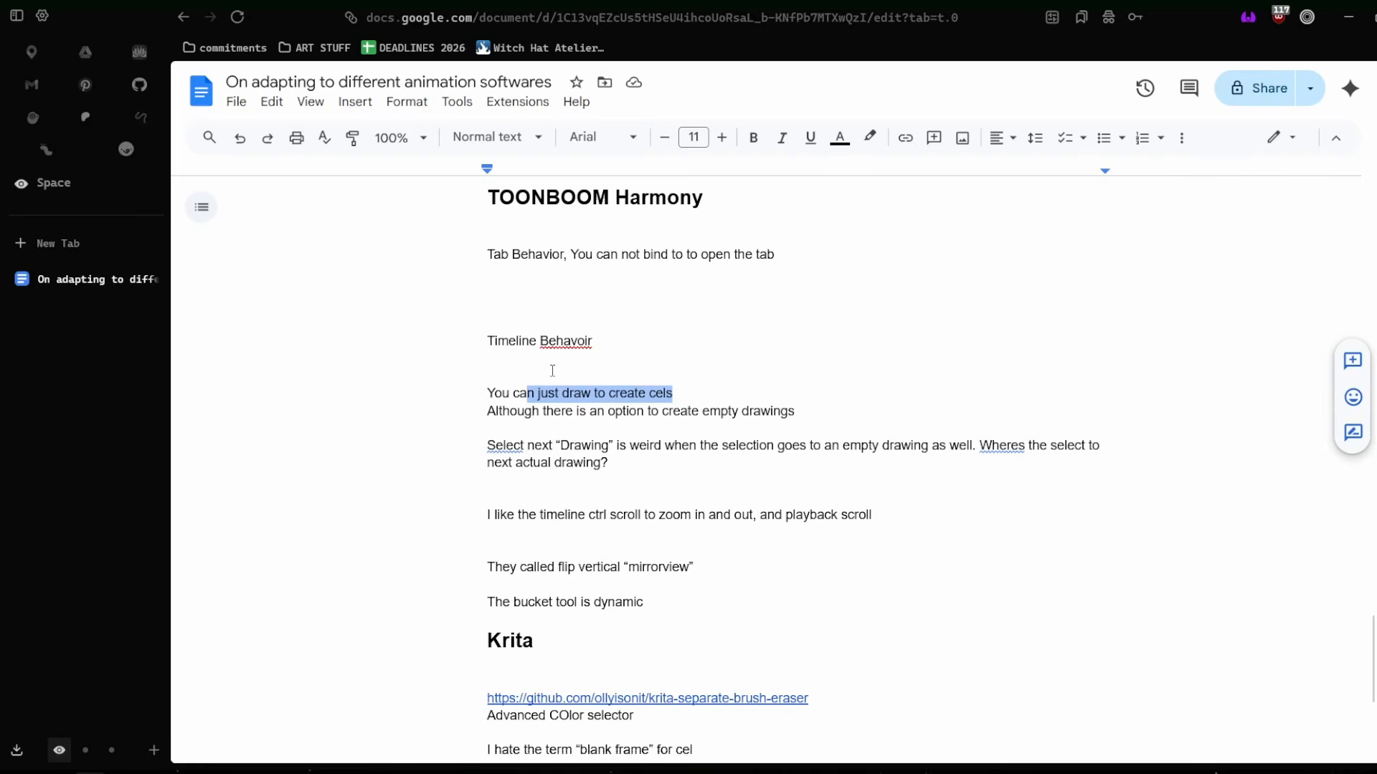
pyautogui.moveTo(712, 575); pyautogui.dragTo(488, 563)
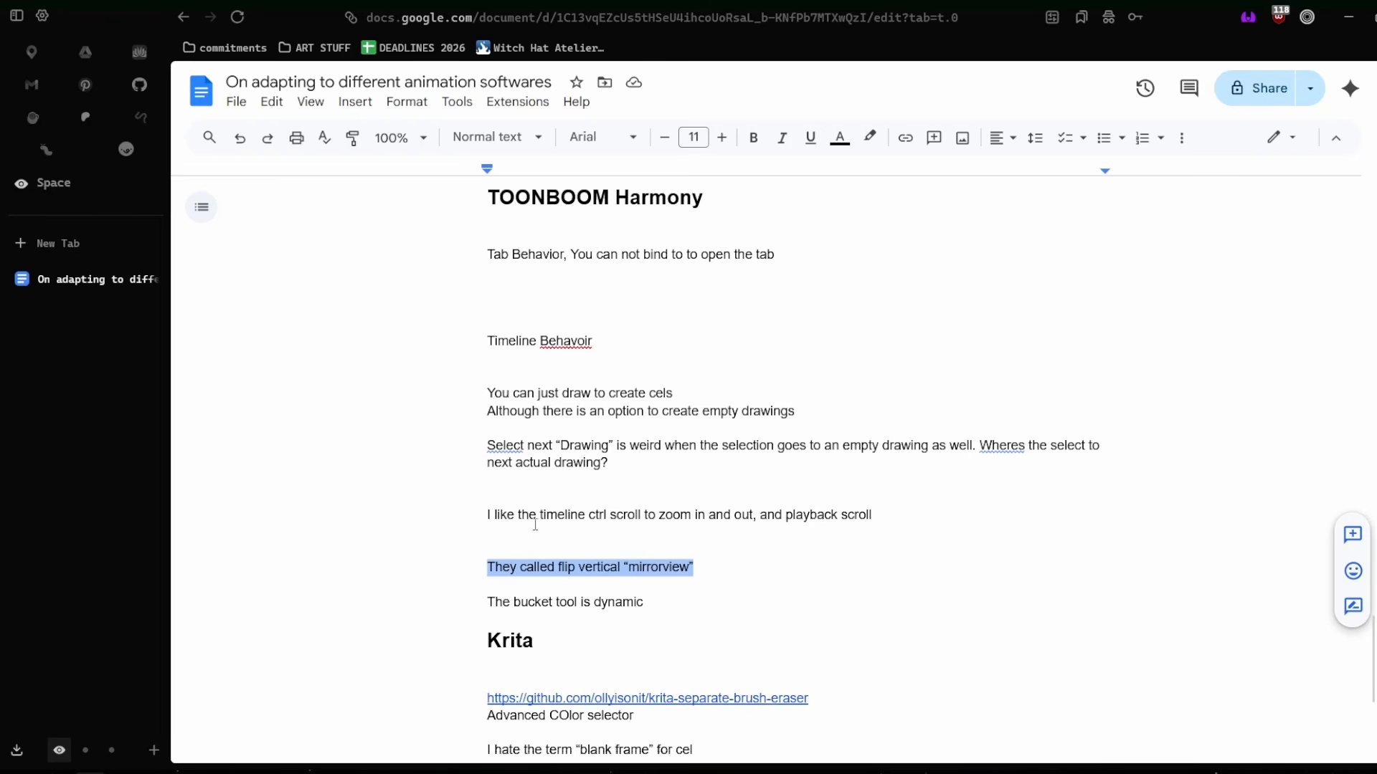
# Highlight the Krita heading in the notes, and switch to Krita to add a freehand loop to the frame 39 drawing.
pyautogui.scroll(-1, 538, 514)
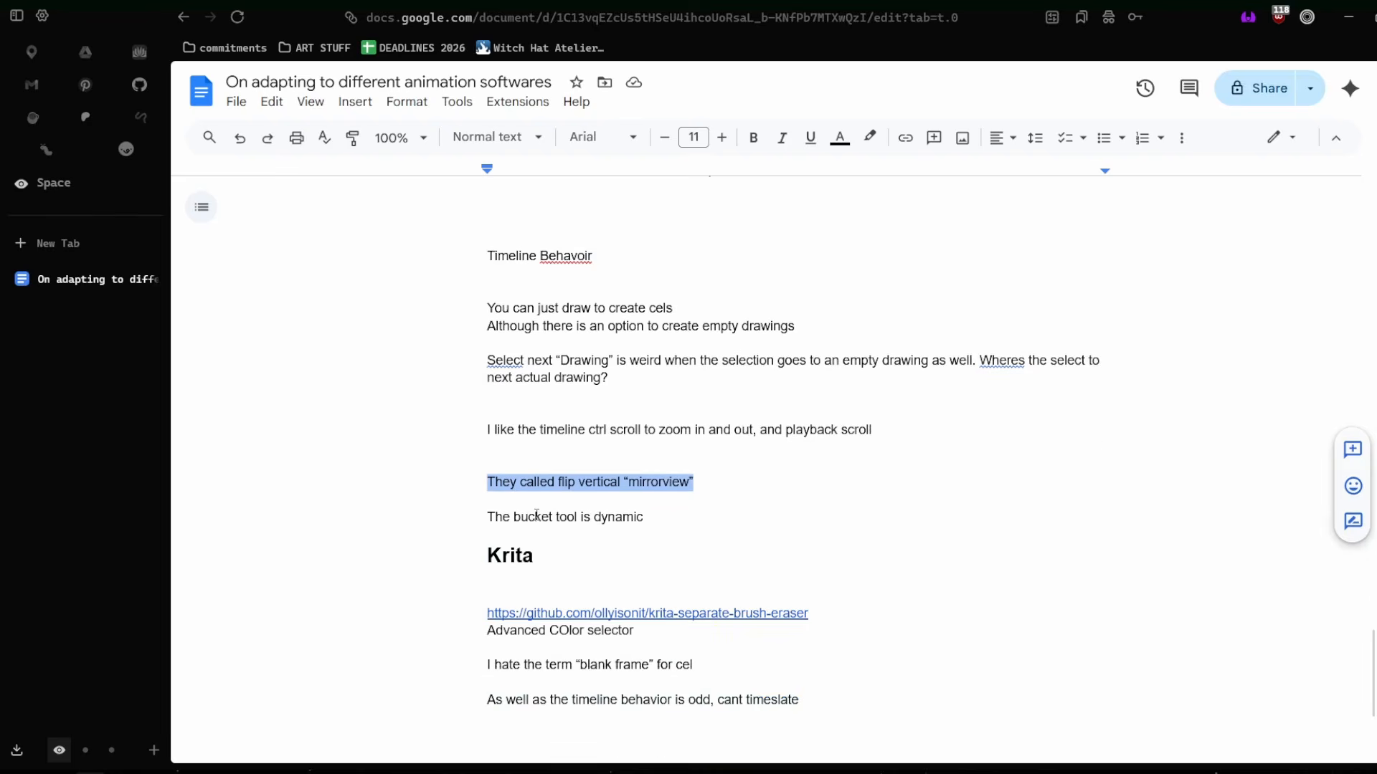
pyautogui.doubleClick(510, 556)
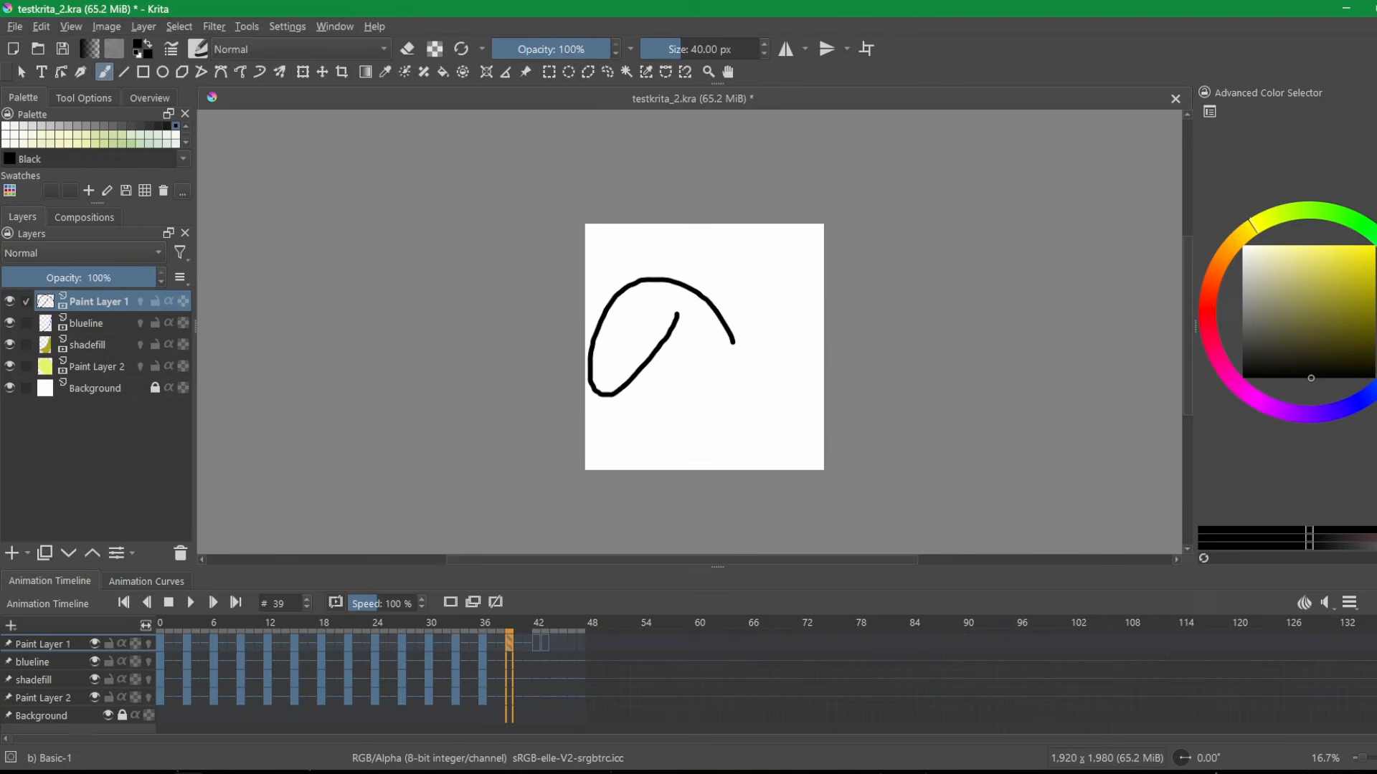
pyautogui.click(404, 51)
pyautogui.scroll(2, 679, 377)
pyautogui.moveTo(574, 371)
pyautogui.mouseDown()
pyautogui.moveTo(726, 387)
pyautogui.moveTo(632, 351)
pyautogui.moveTo(589, 395)
pyautogui.mouseUp()
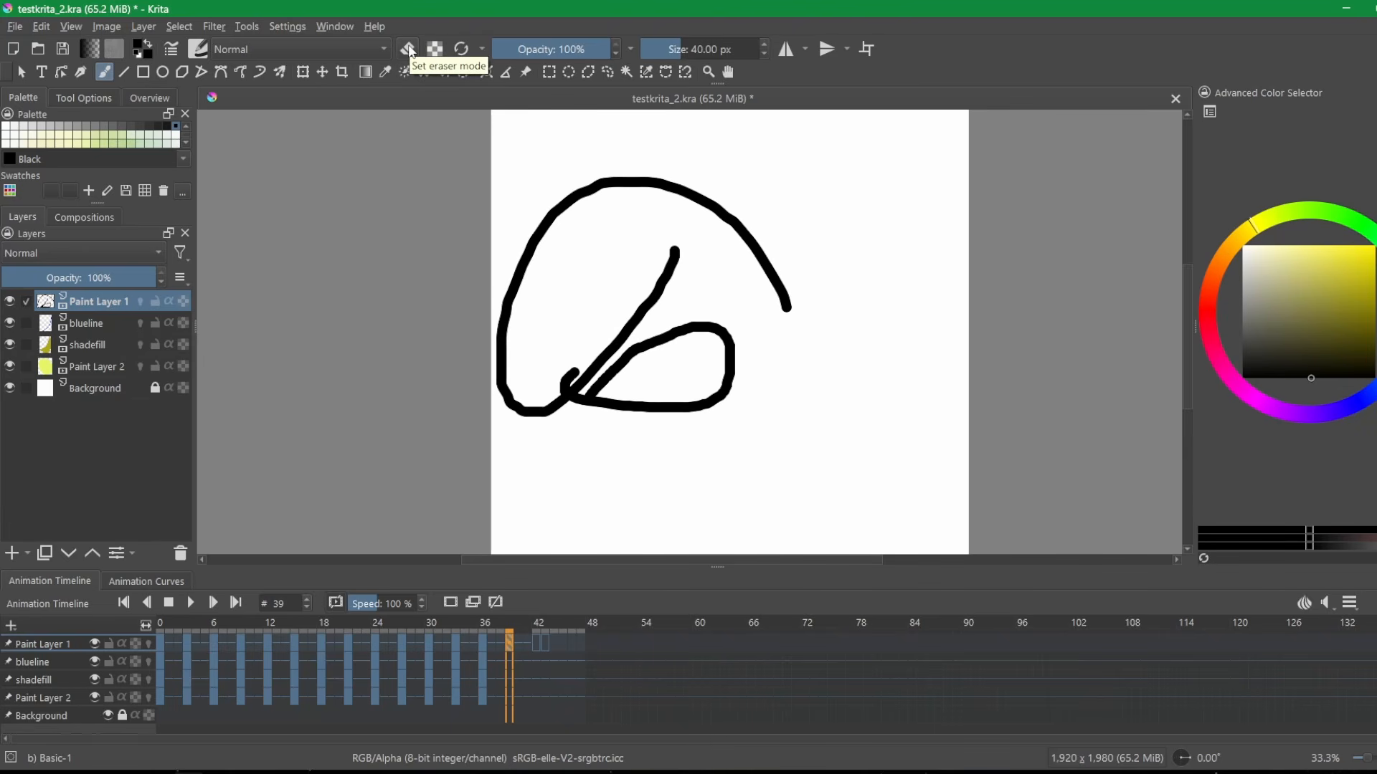
# Erase a short vertical gap through the crossing lines in eraser mode, and switch back to the brush to draw a bent stroke.
pyautogui.click(408, 50)
pyautogui.moveTo(589, 362); pyautogui.dragTo(599, 405)
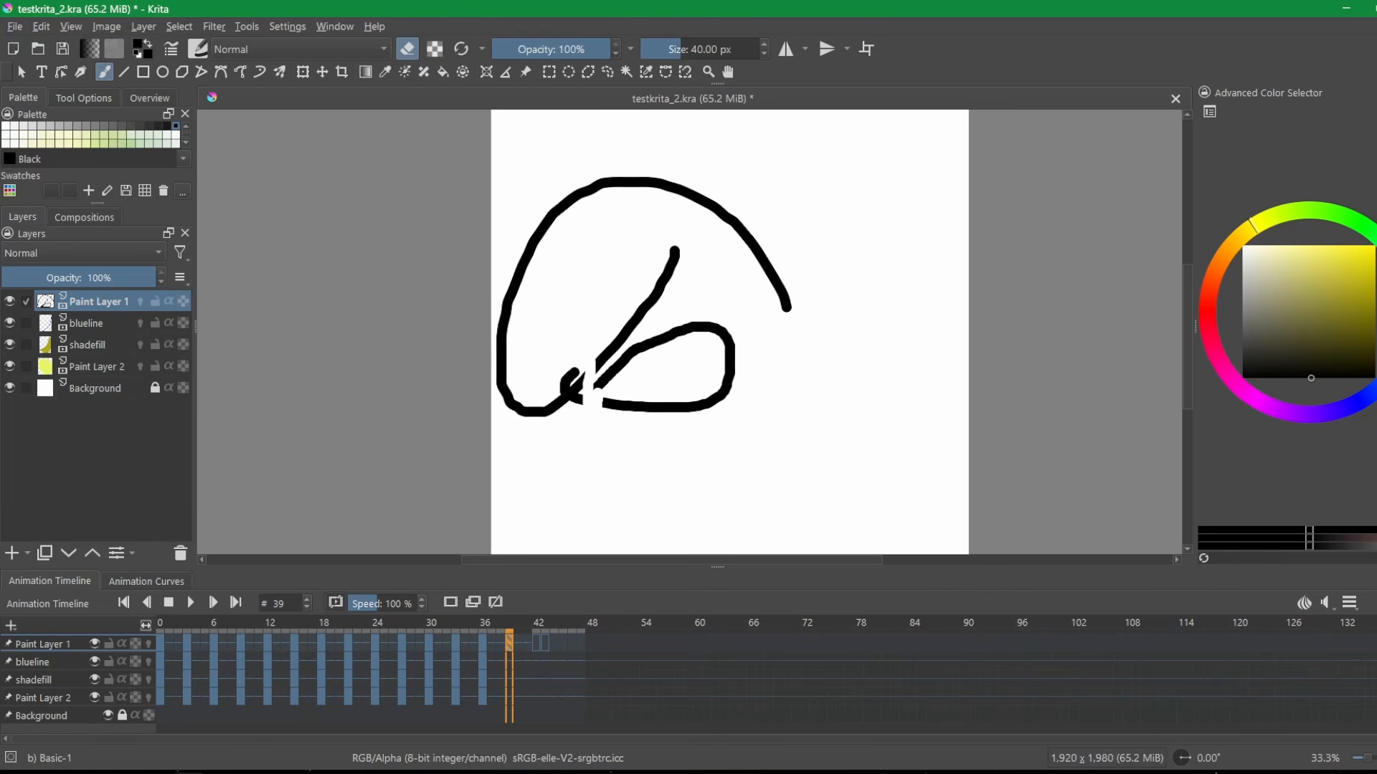
pyautogui.click(414, 53)
pyautogui.moveTo(560, 371)
pyautogui.mouseDown()
pyautogui.moveTo(606, 314)
pyautogui.moveTo(674, 400)
pyautogui.mouseUp()
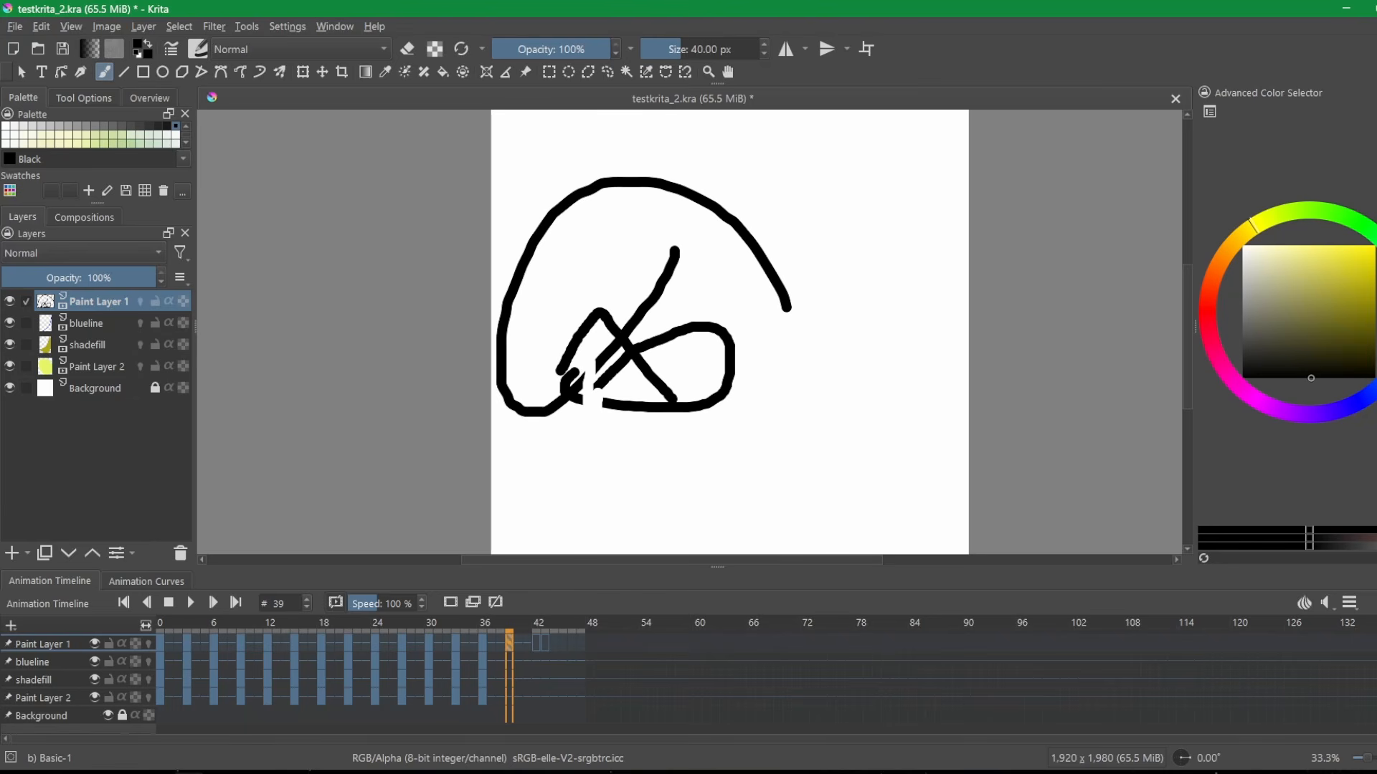
# Return to the Google Docs notes and open the krita-separate-brush-eraser GitHub link from the Krita section.
pyautogui.click(140, 772)
pyautogui.scroll(-1, 568, 598)
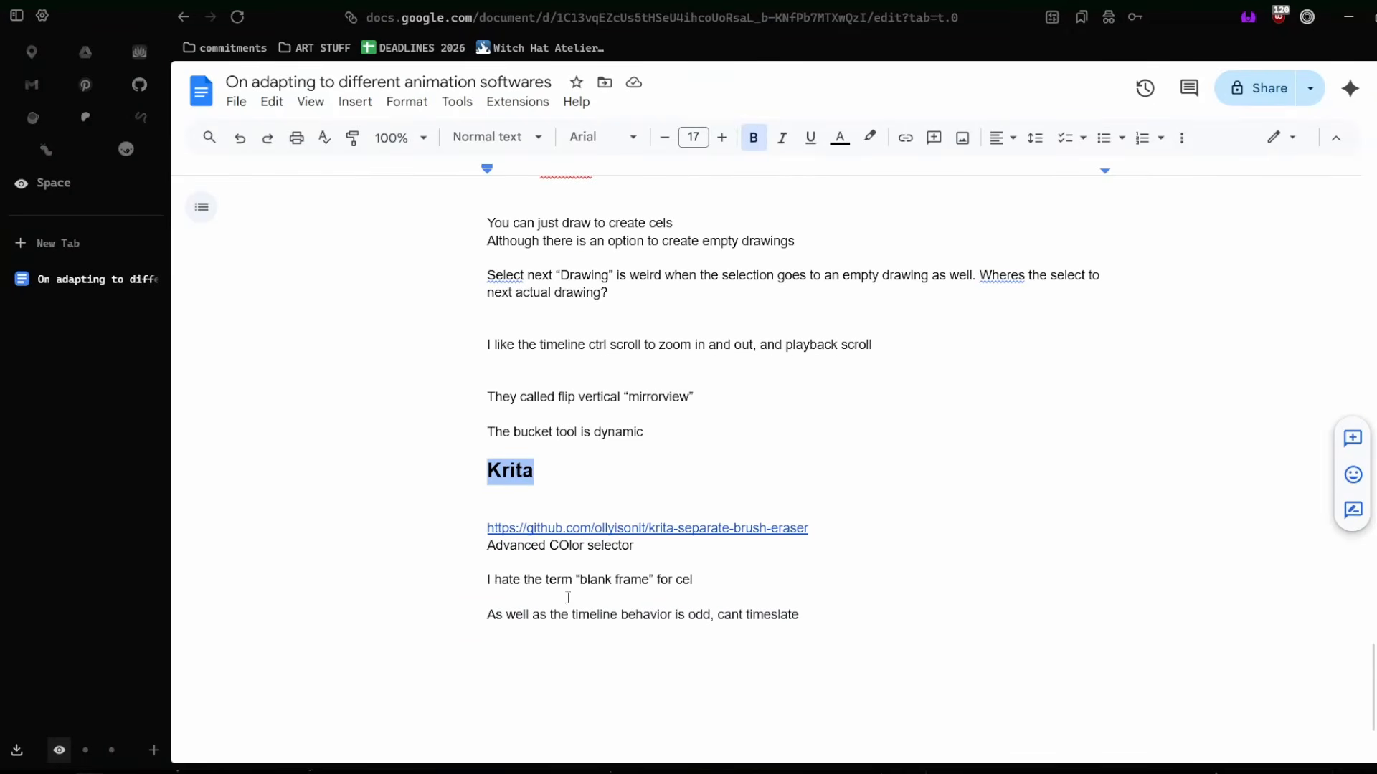
pyautogui.click(780, 529)
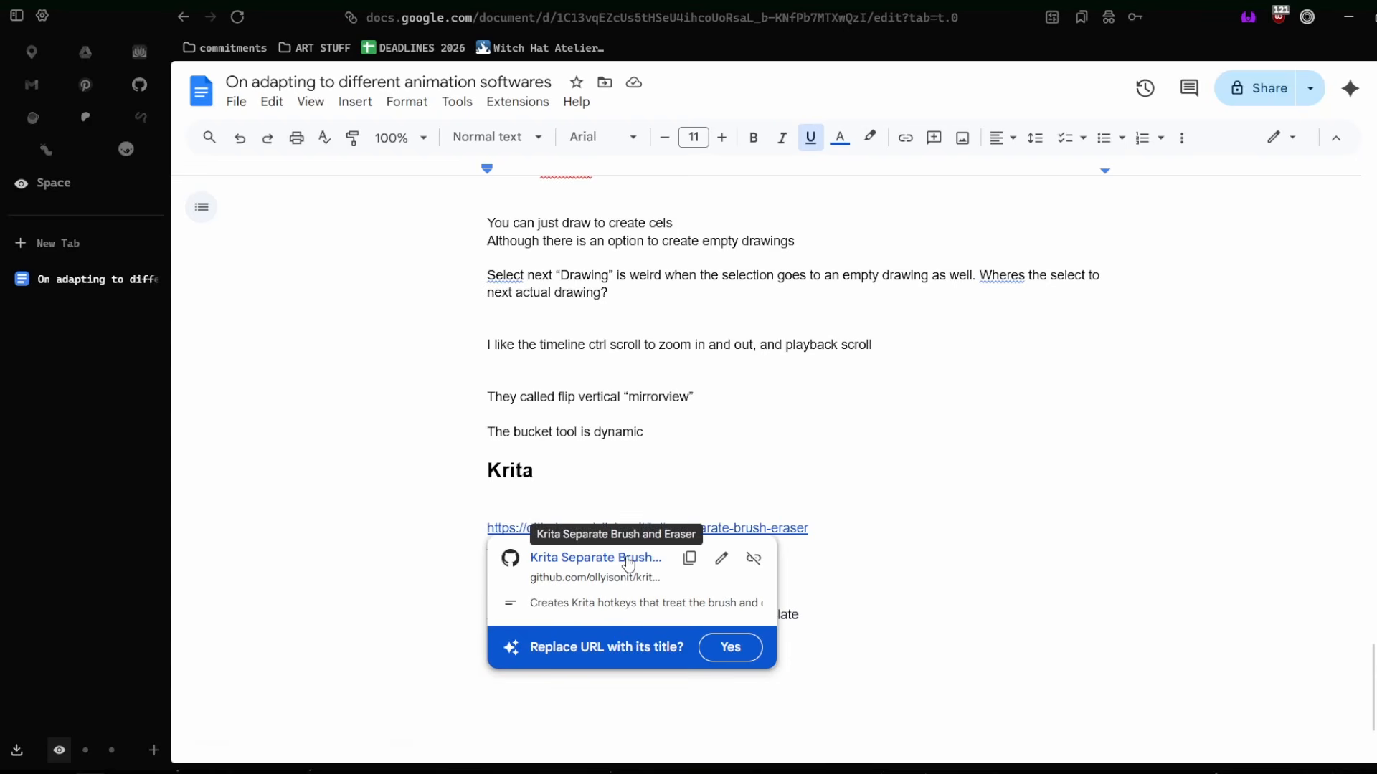
pyautogui.click(626, 564)
pyautogui.click(98, 318)
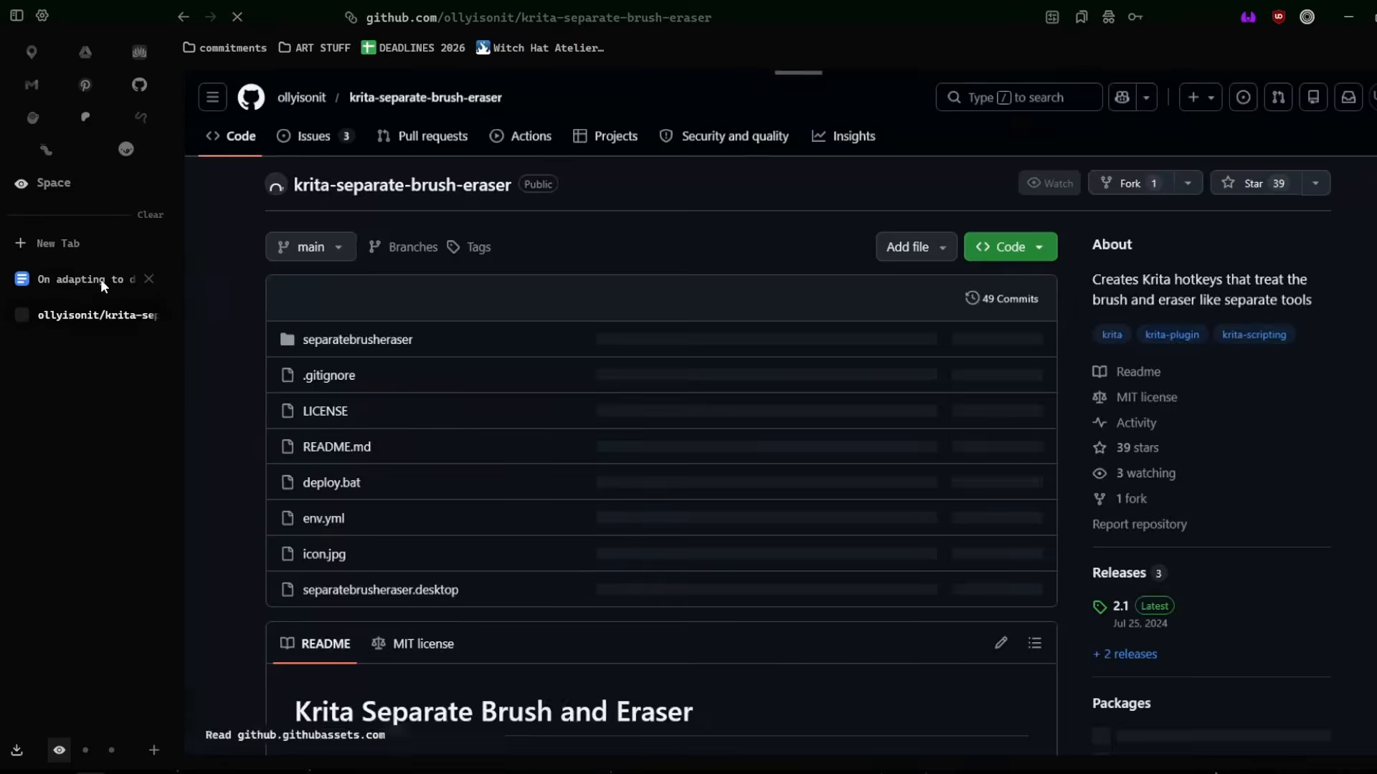
# Highlight “Advanced COlor selector” in the notes, and look through the list of available dockers in Krita.
pyautogui.click(100, 279)
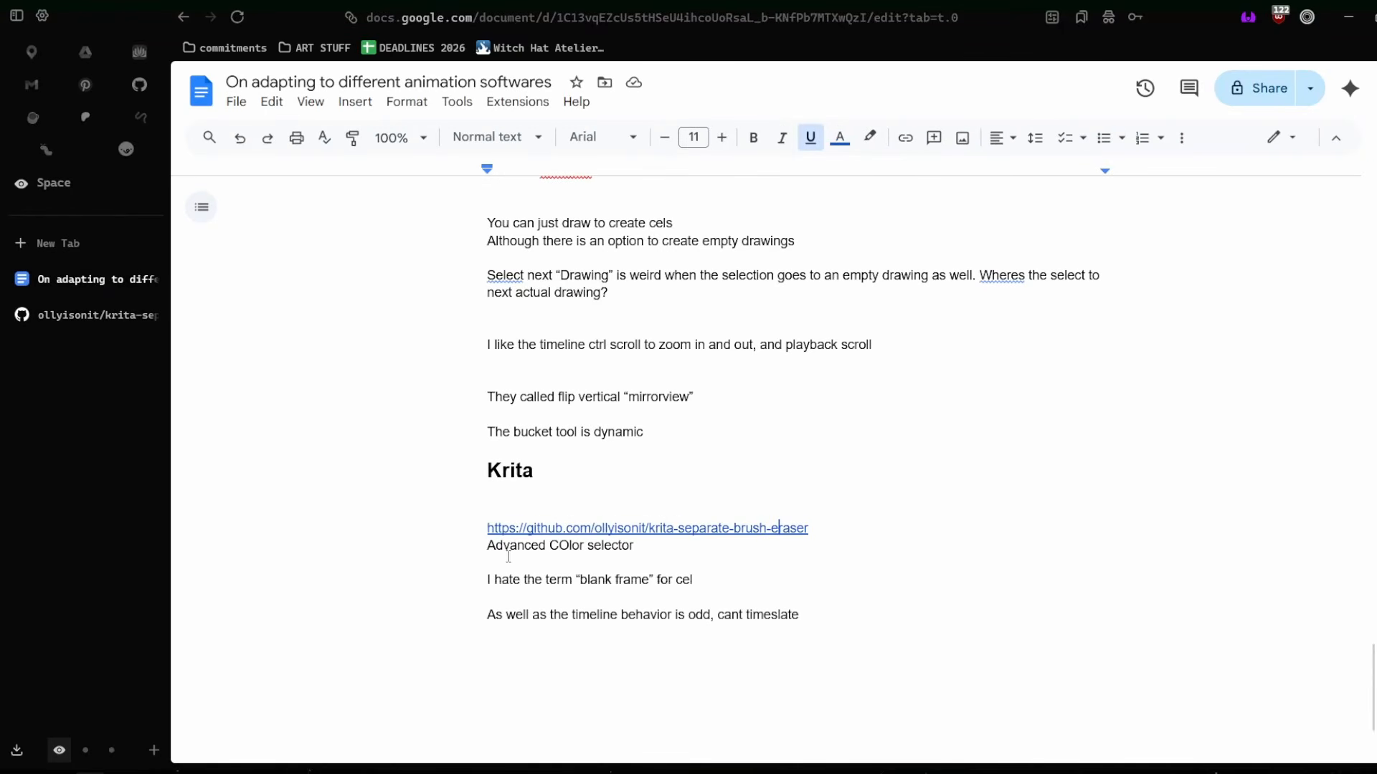
pyautogui.moveTo(514, 560); pyautogui.dragTo(446, 538)
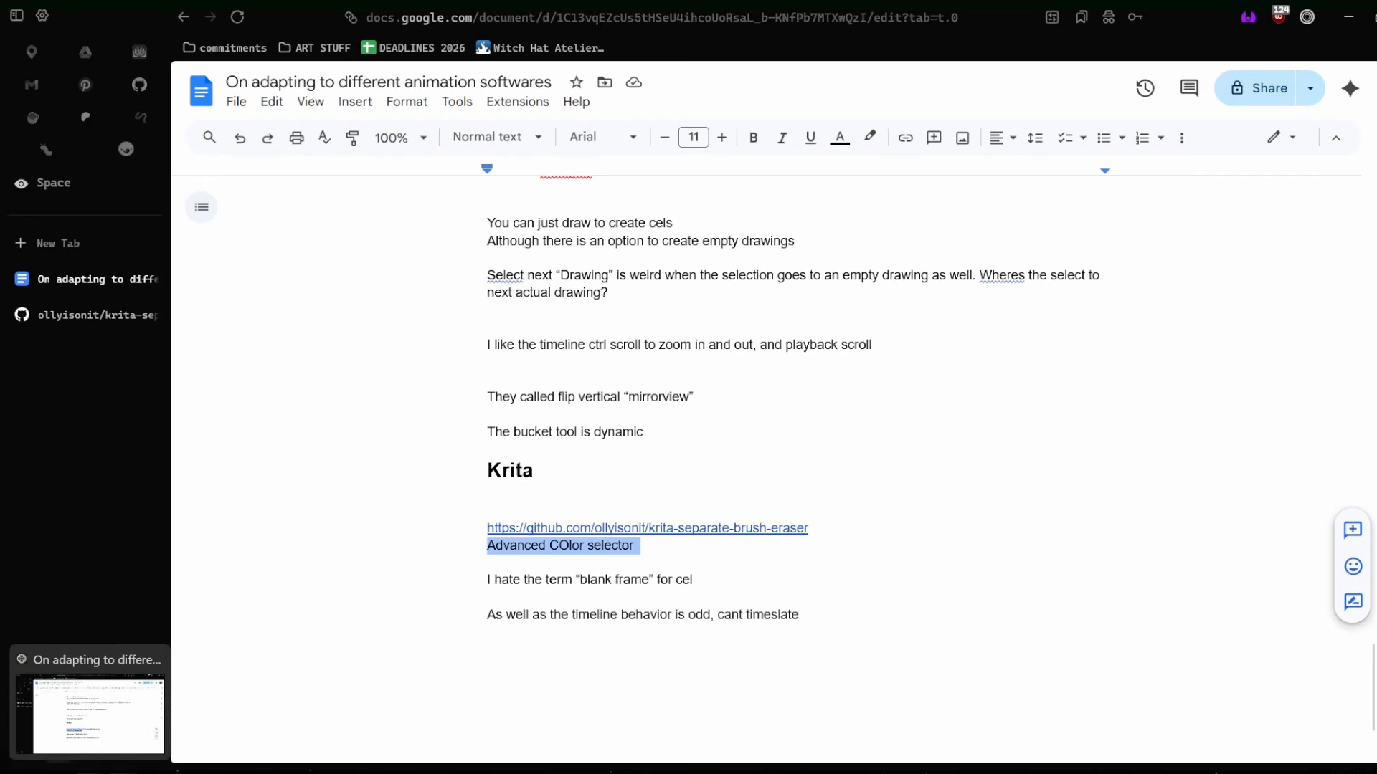
pyautogui.click(217, 770)
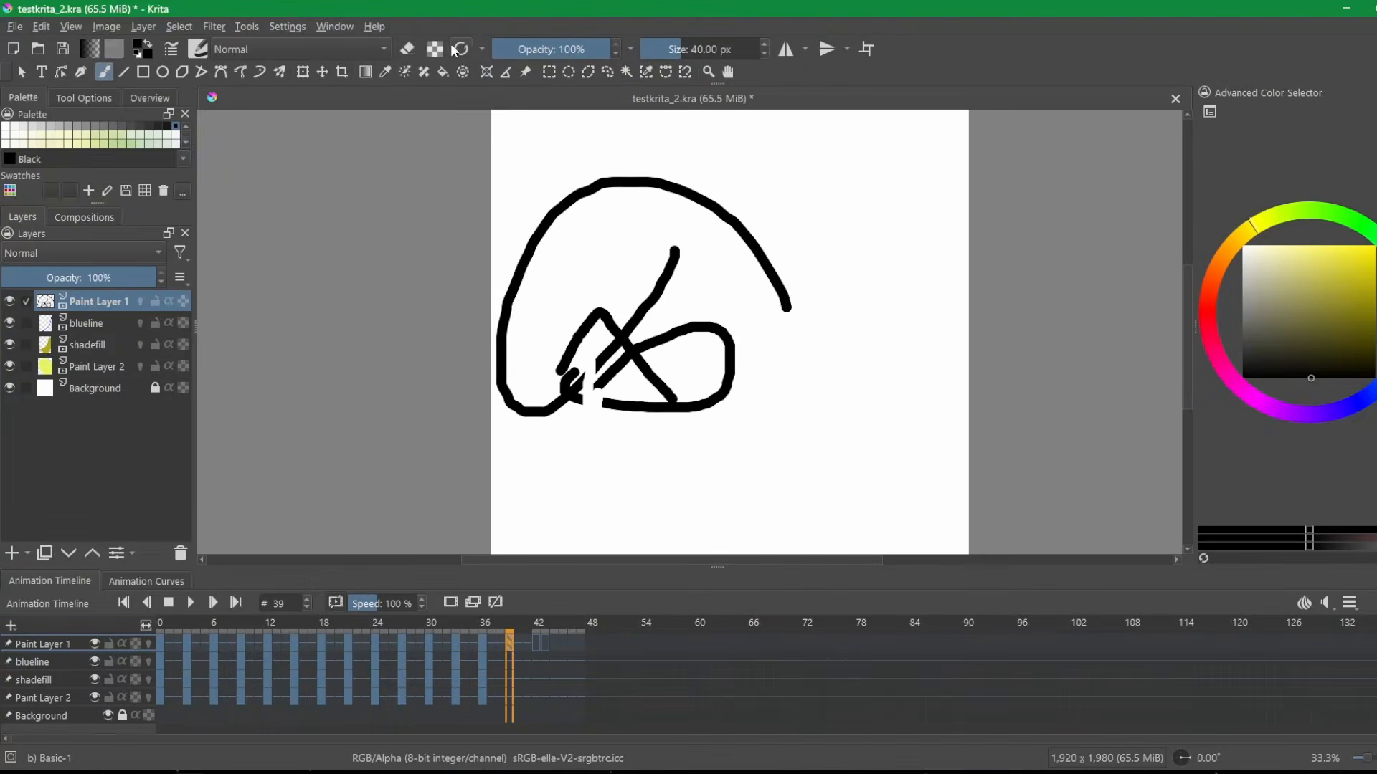
pyautogui.click(334, 27)
pyautogui.moveTo(274, 26)
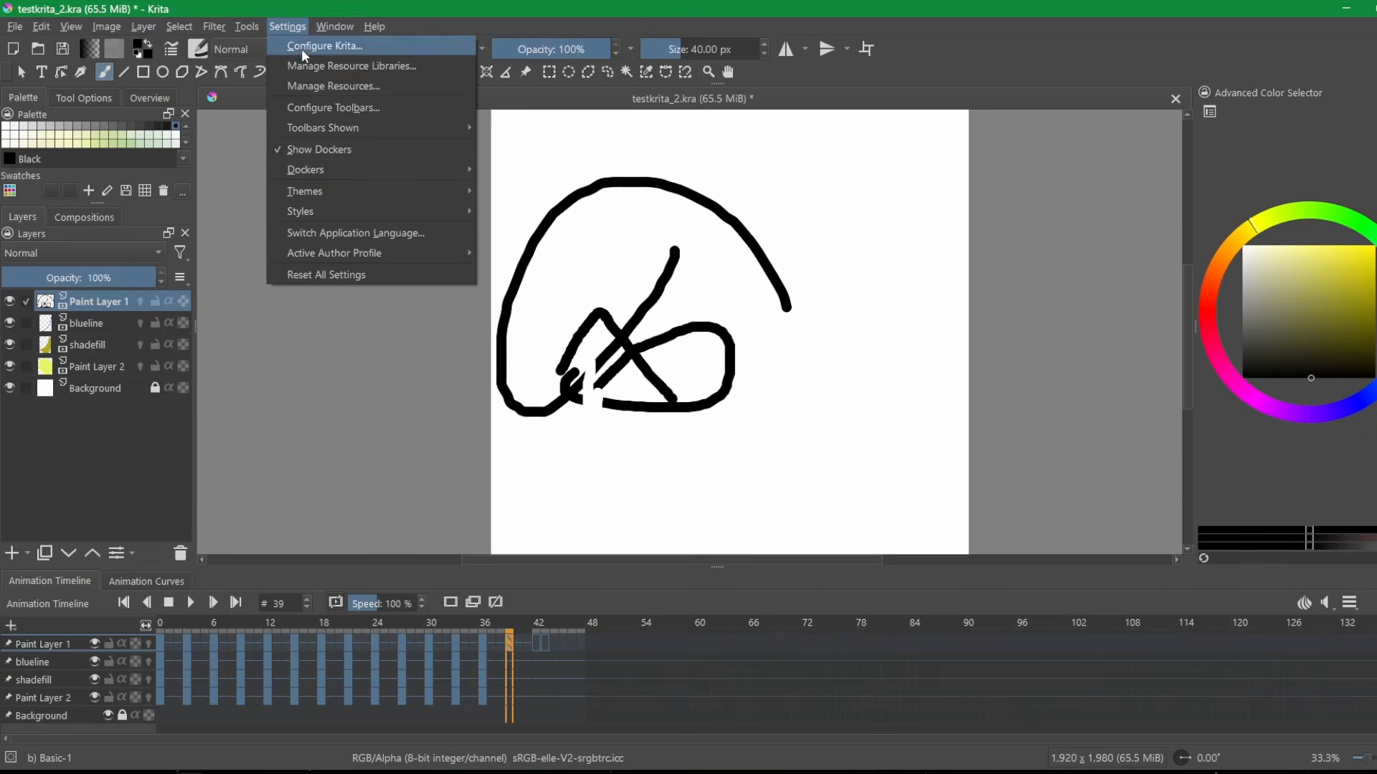
pyautogui.moveTo(321, 165)
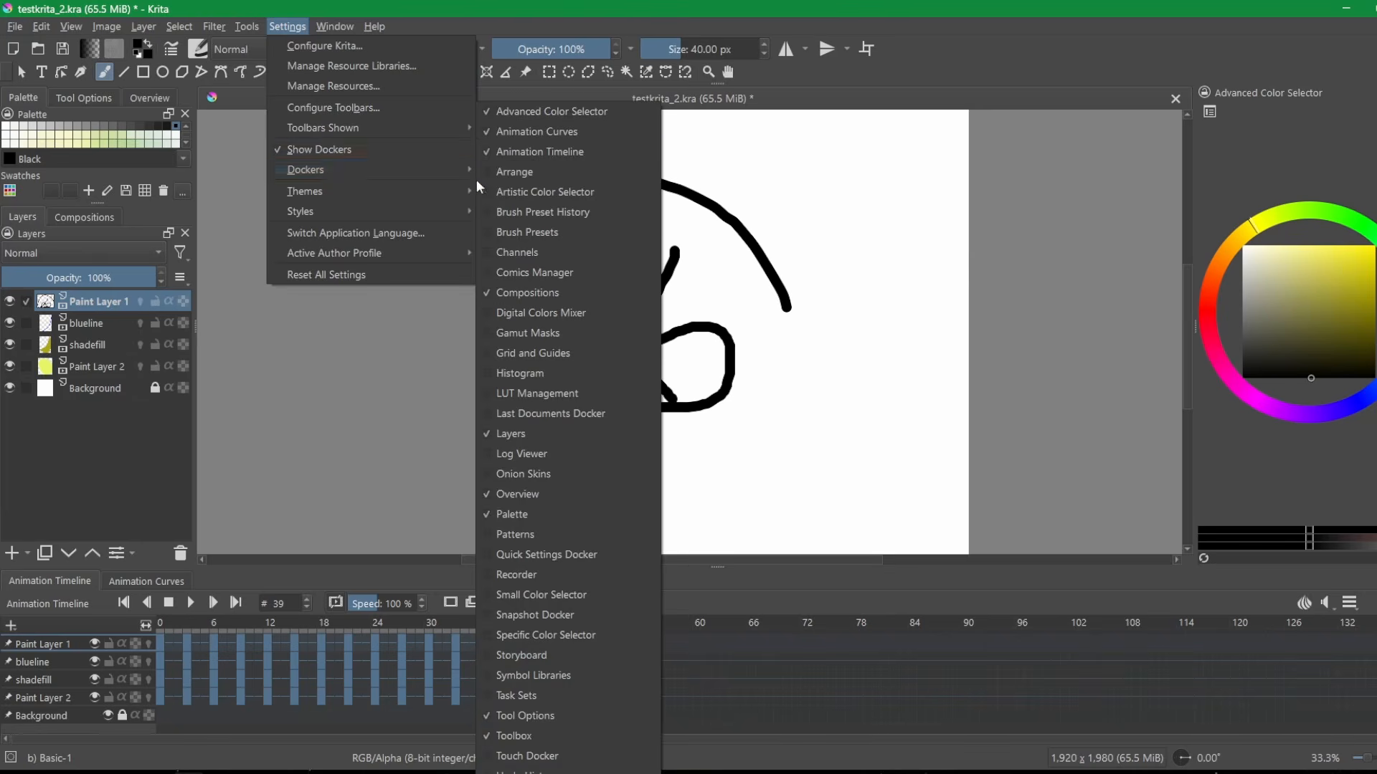
pyautogui.click(1218, 176)
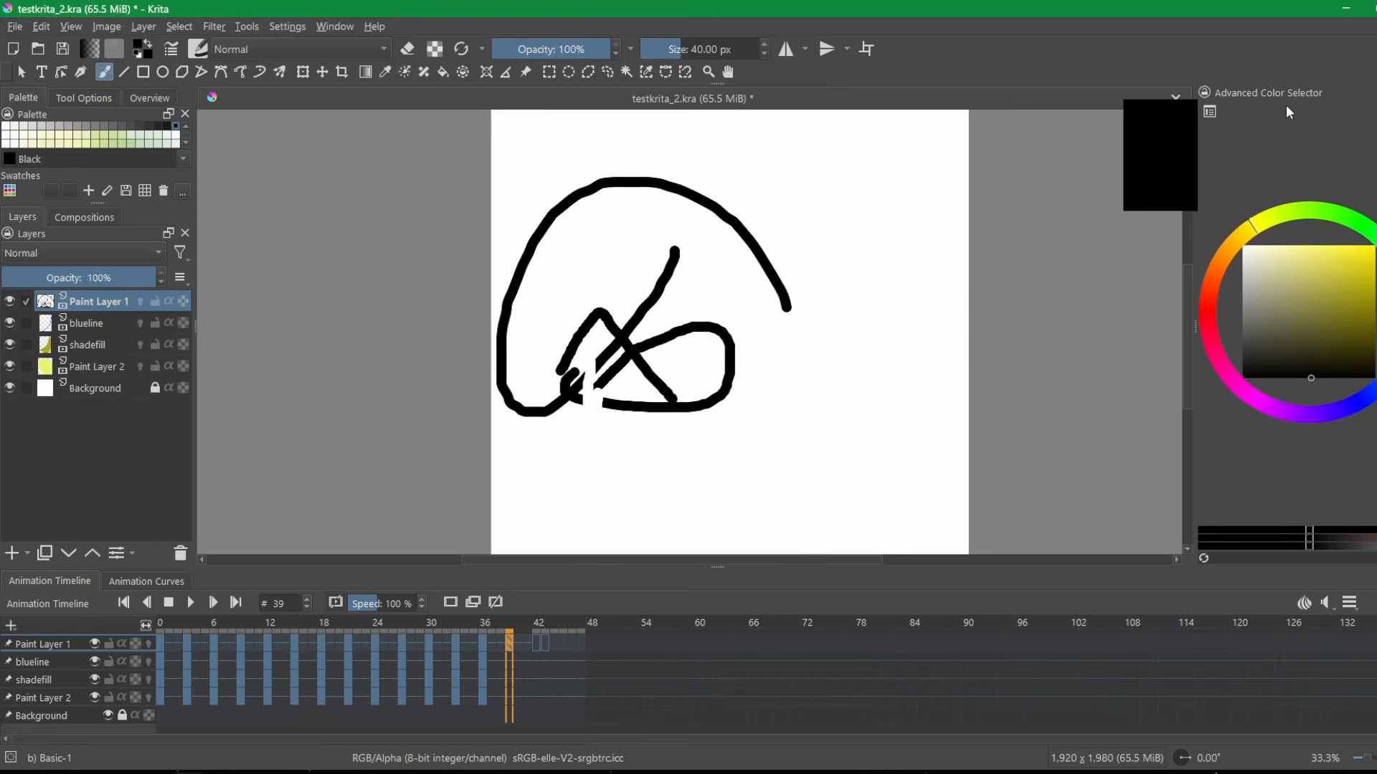
# Open the Advanced Color Selector docker's settings and look through the available color selector shapes.
pyautogui.click(1209, 112)
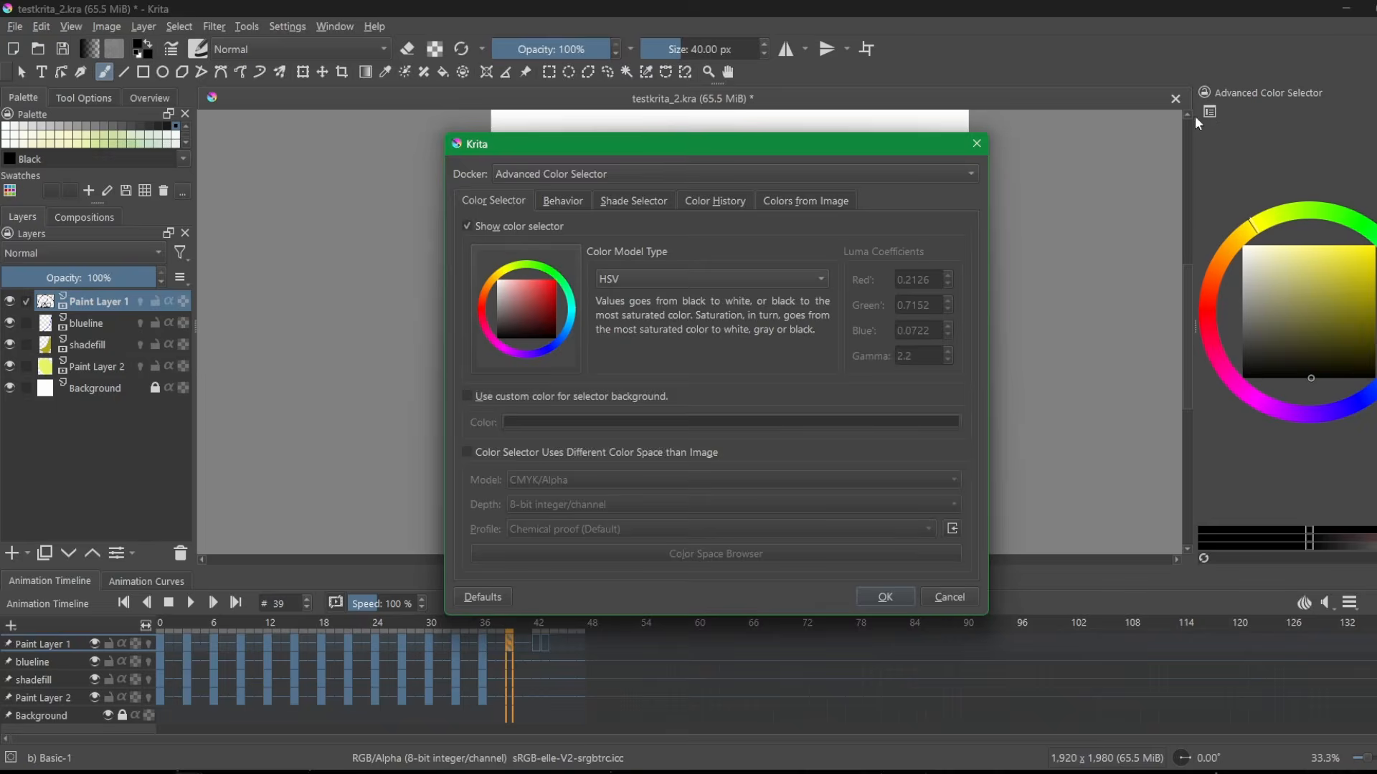
pyautogui.click(531, 285)
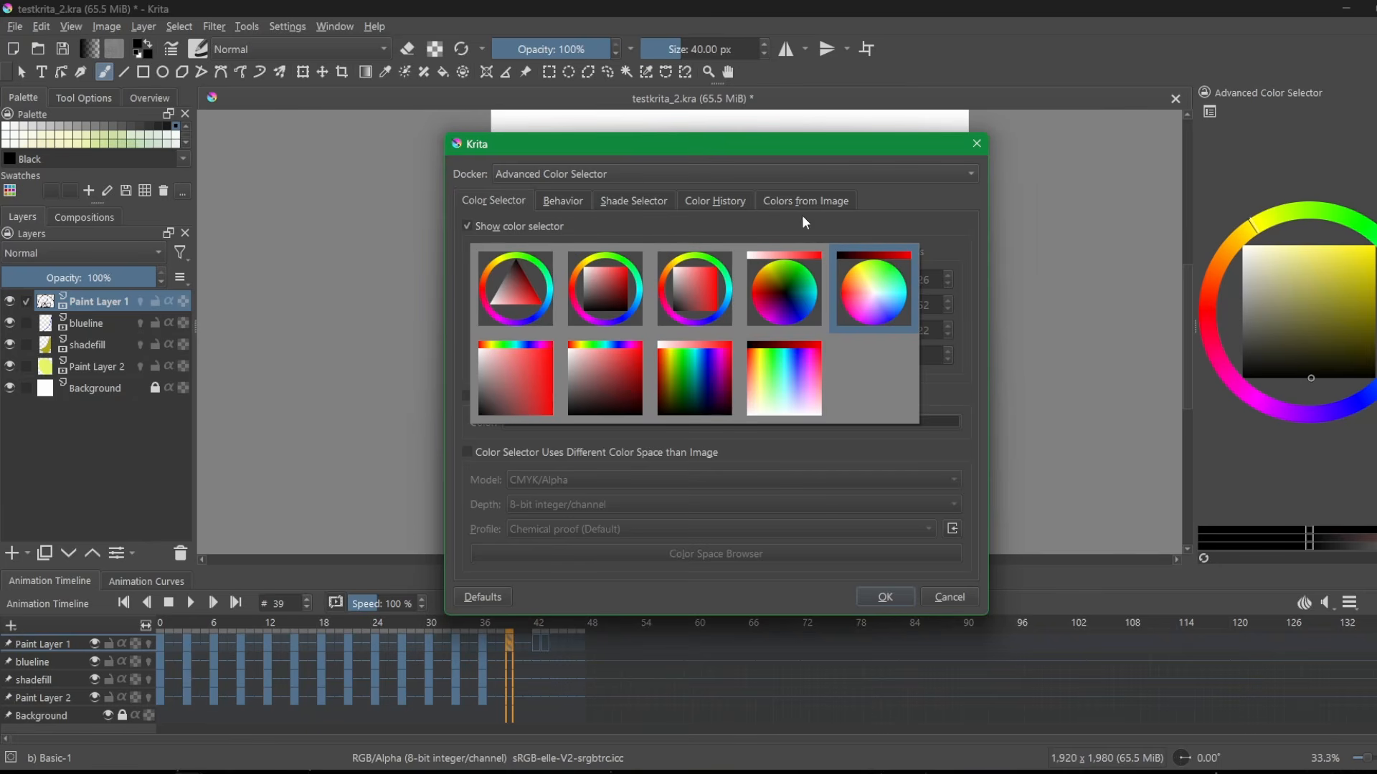
pyautogui.click(515, 289)
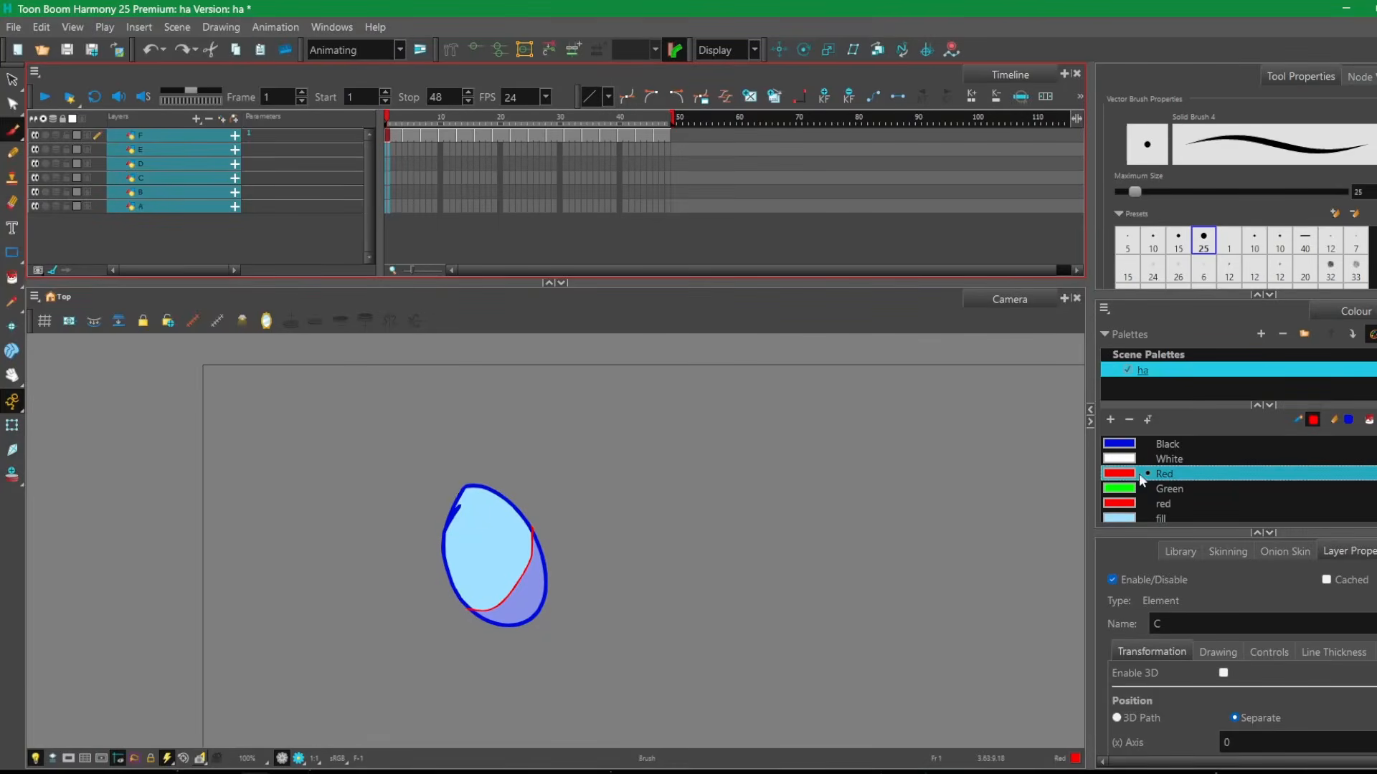
# Switch to Toon Boom Harmony and move the Multiwheel Colour window so it overlaps the Timeline and Camera views.
pyautogui.click(1135, 489)
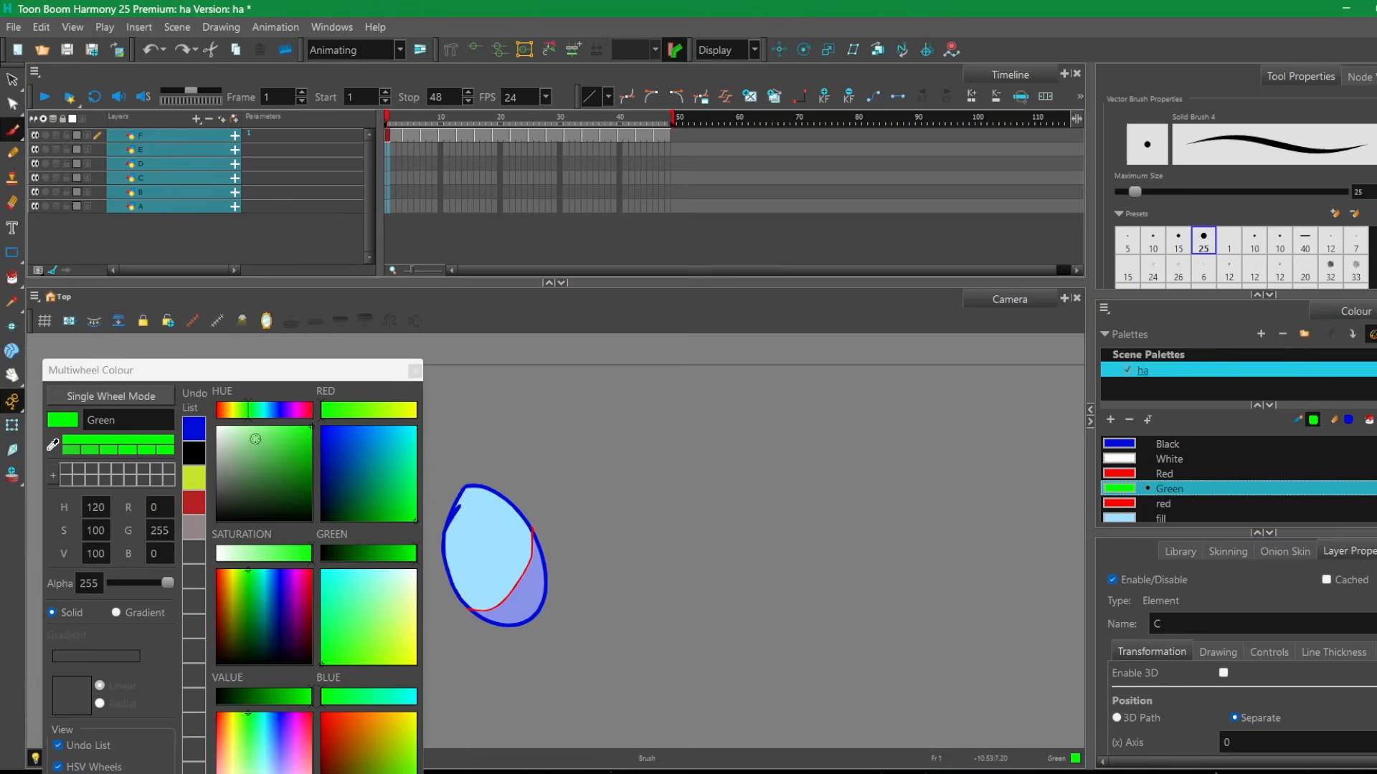
pyautogui.moveTo(255, 375); pyautogui.dragTo(587, 228)
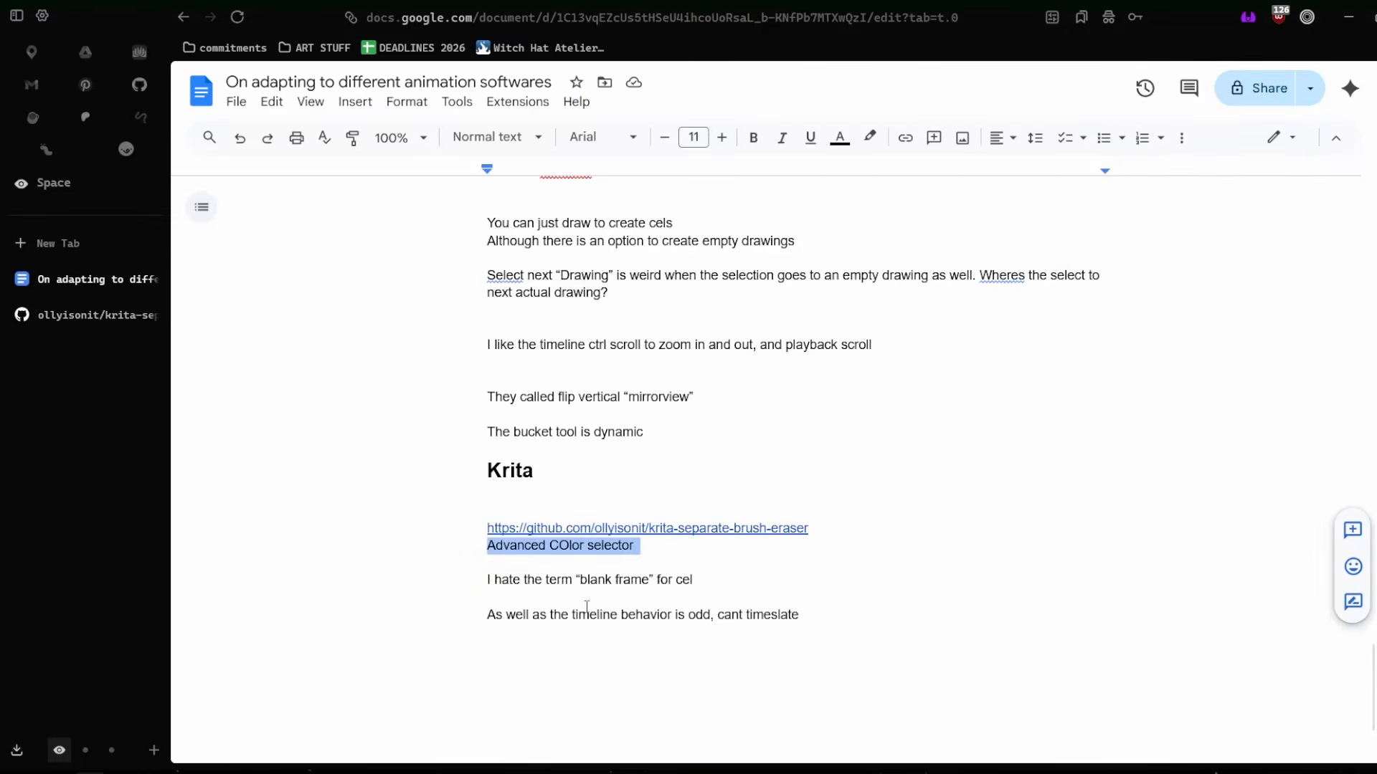
# Return to the notes and highlight “the term “blank frame” for cel” in the Krita section.
pyautogui.click(587, 599)
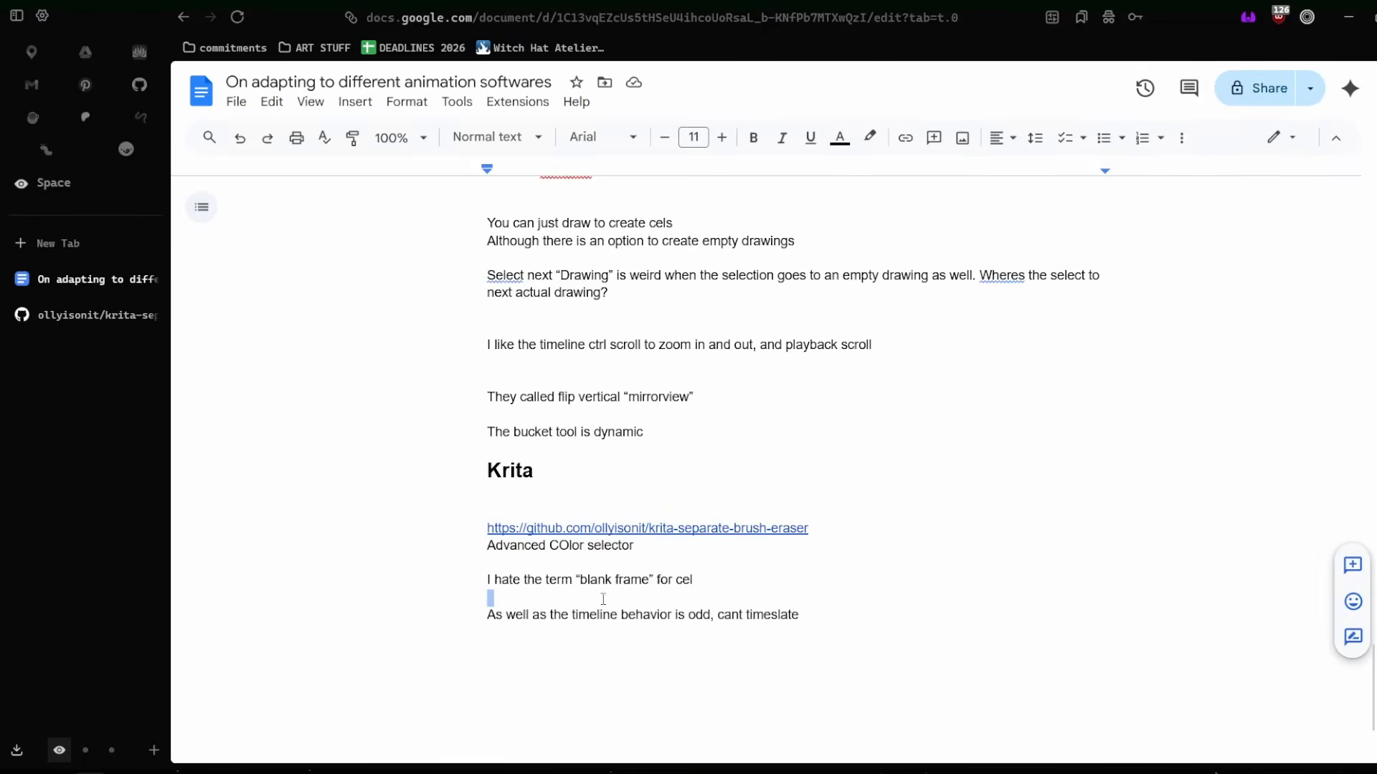
pyautogui.scroll(-1, 607, 562)
pyautogui.moveTo(524, 494); pyautogui.dragTo(722, 514)
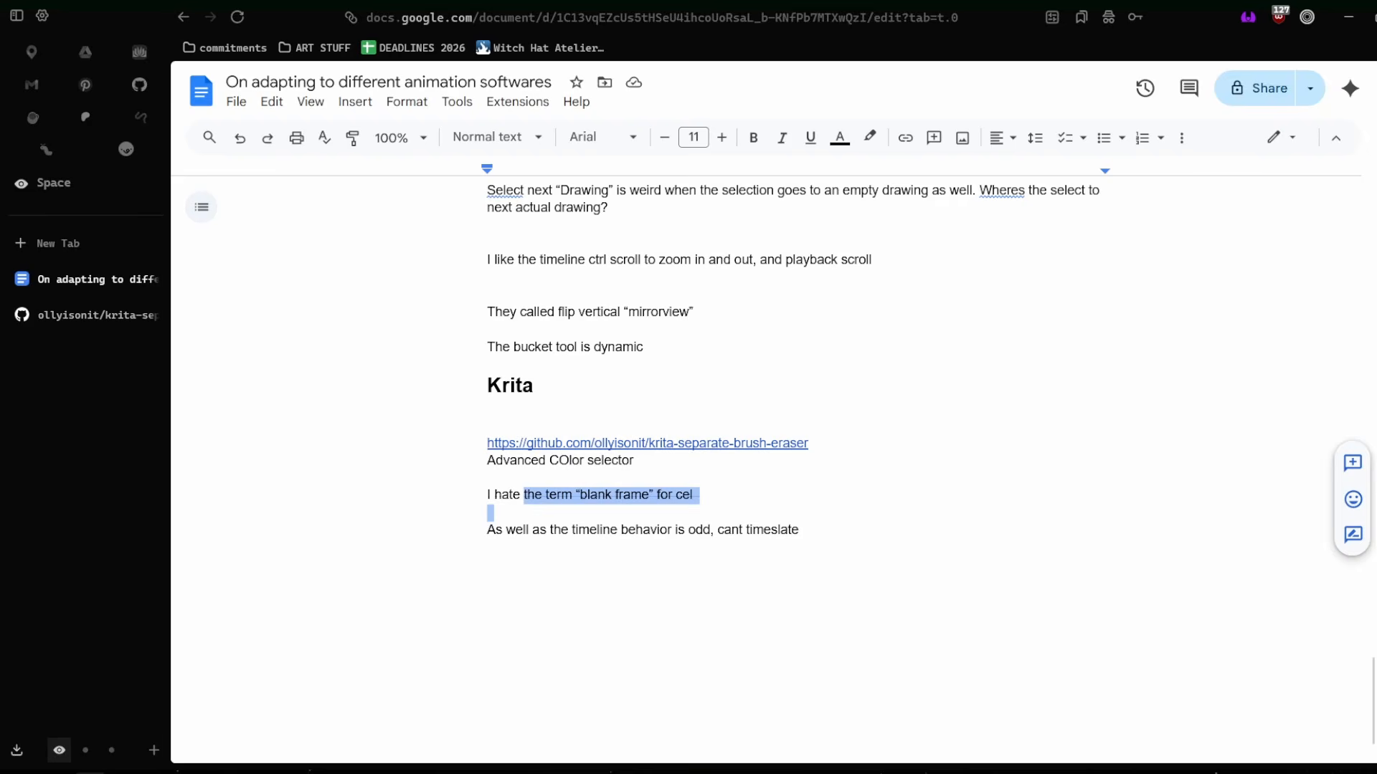
# Switch to Krita, close the color selector settings, and scrub the animation timeline back and forth, ending on frame 42.
pyautogui.click(189, 773)
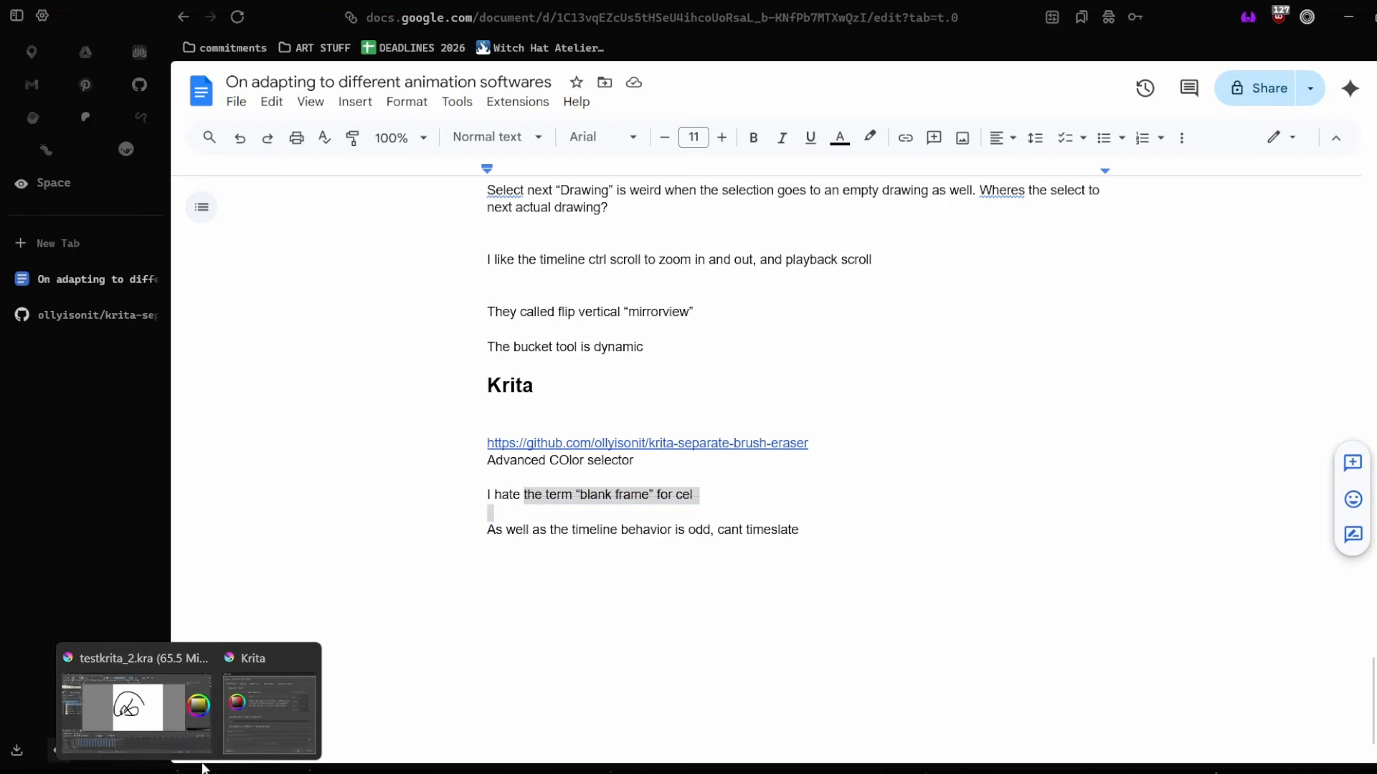
pyautogui.click(211, 717)
pyautogui.click(889, 597)
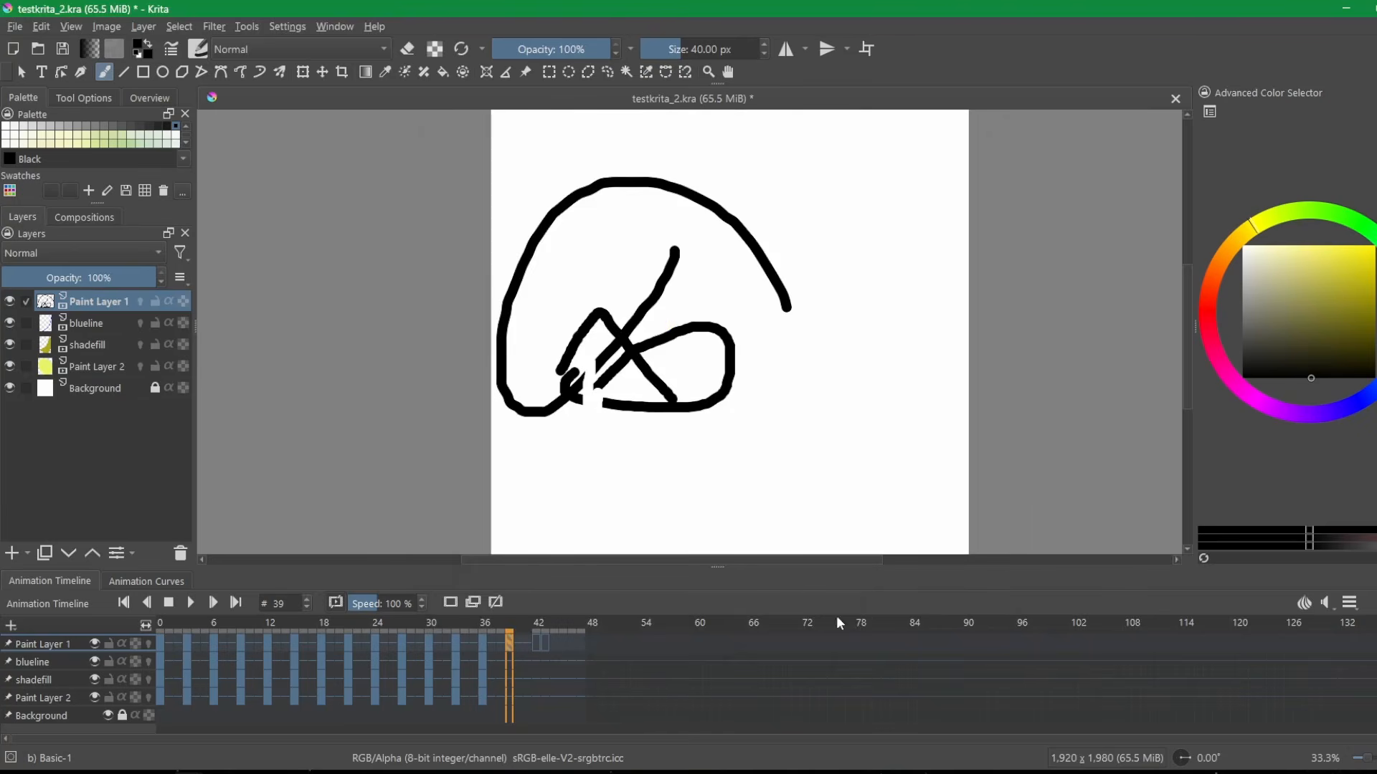
pyautogui.moveTo(536, 624); pyautogui.dragTo(256, 634)
pyautogui.moveTo(339, 627); pyautogui.dragTo(536, 634)
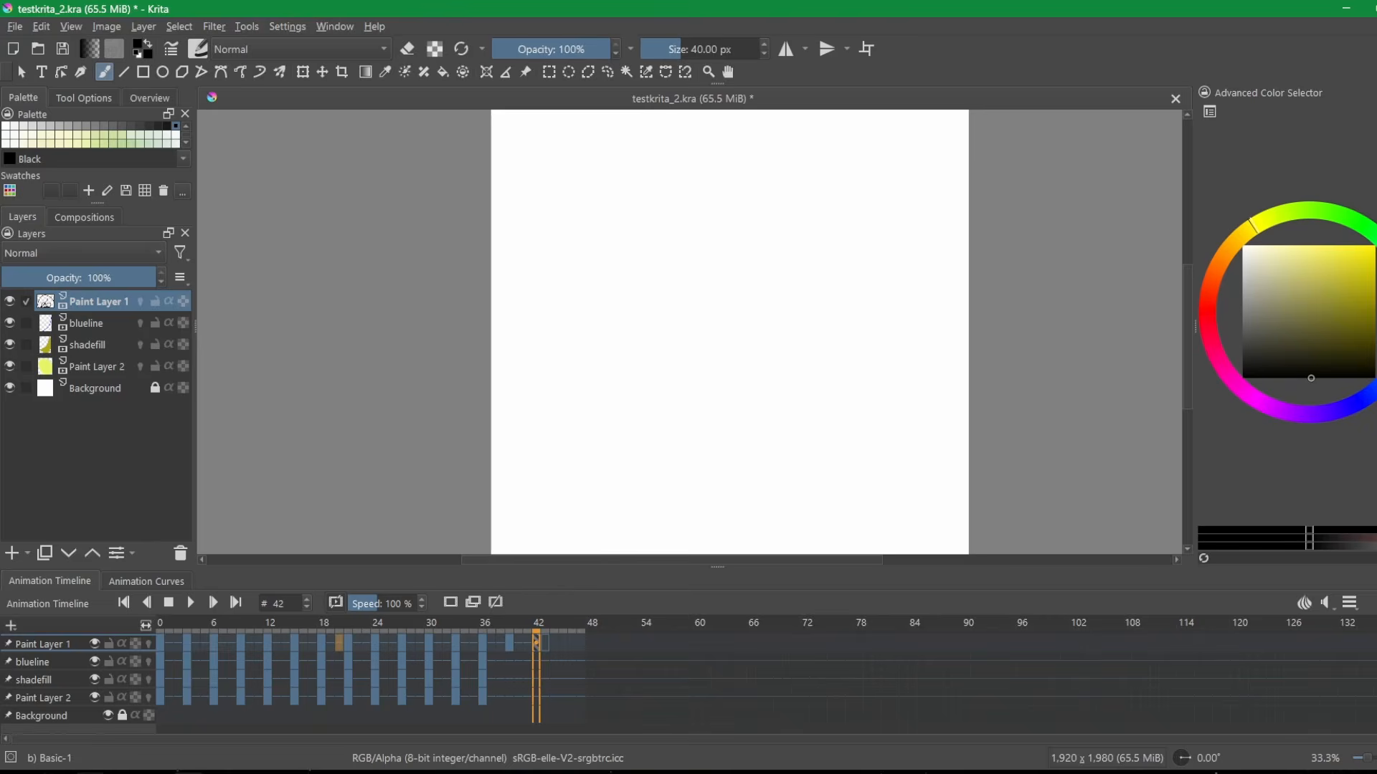
# Return to the notes and highlight the line “As well as the timeline behavior is odd, cant timeslate”.
pyautogui.click(91, 773)
pyautogui.click(331, 709)
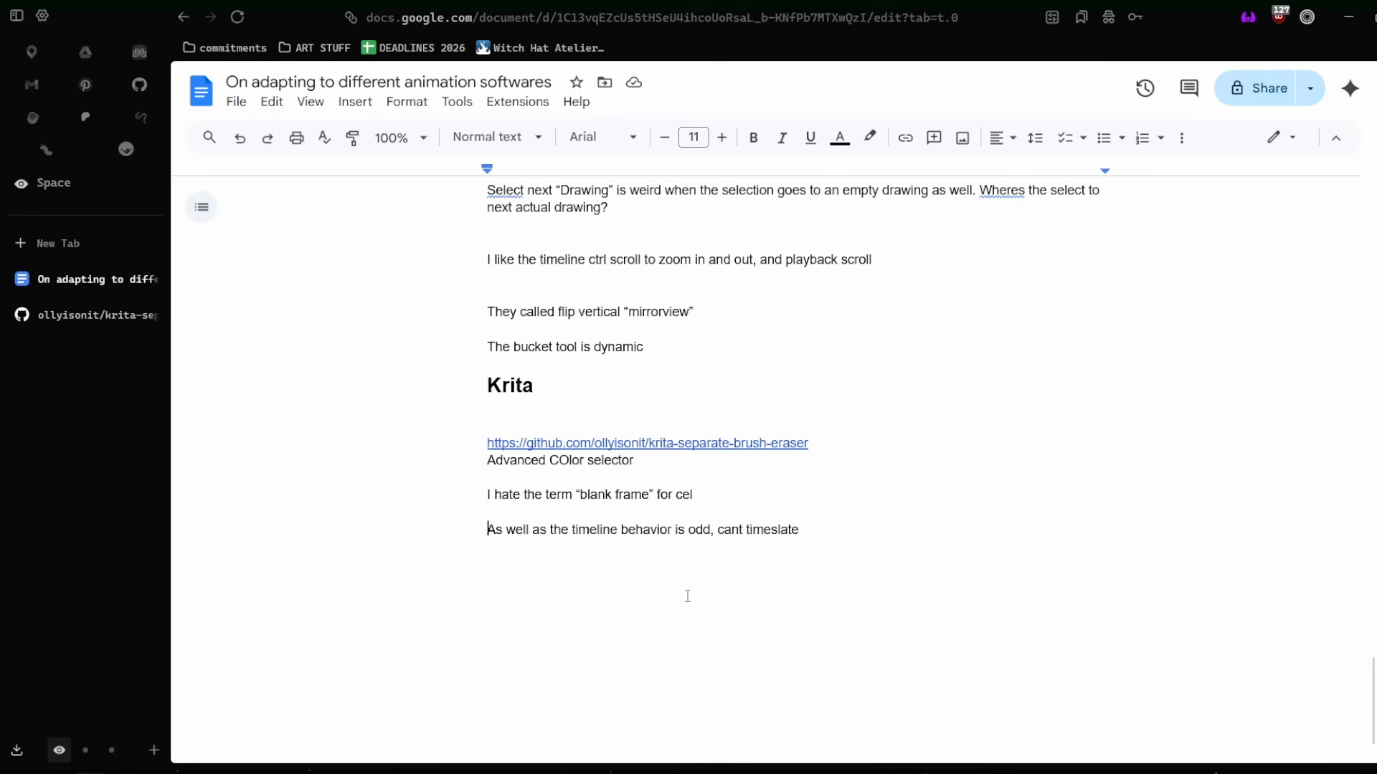
pyautogui.moveTo(800, 531); pyautogui.dragTo(489, 552)
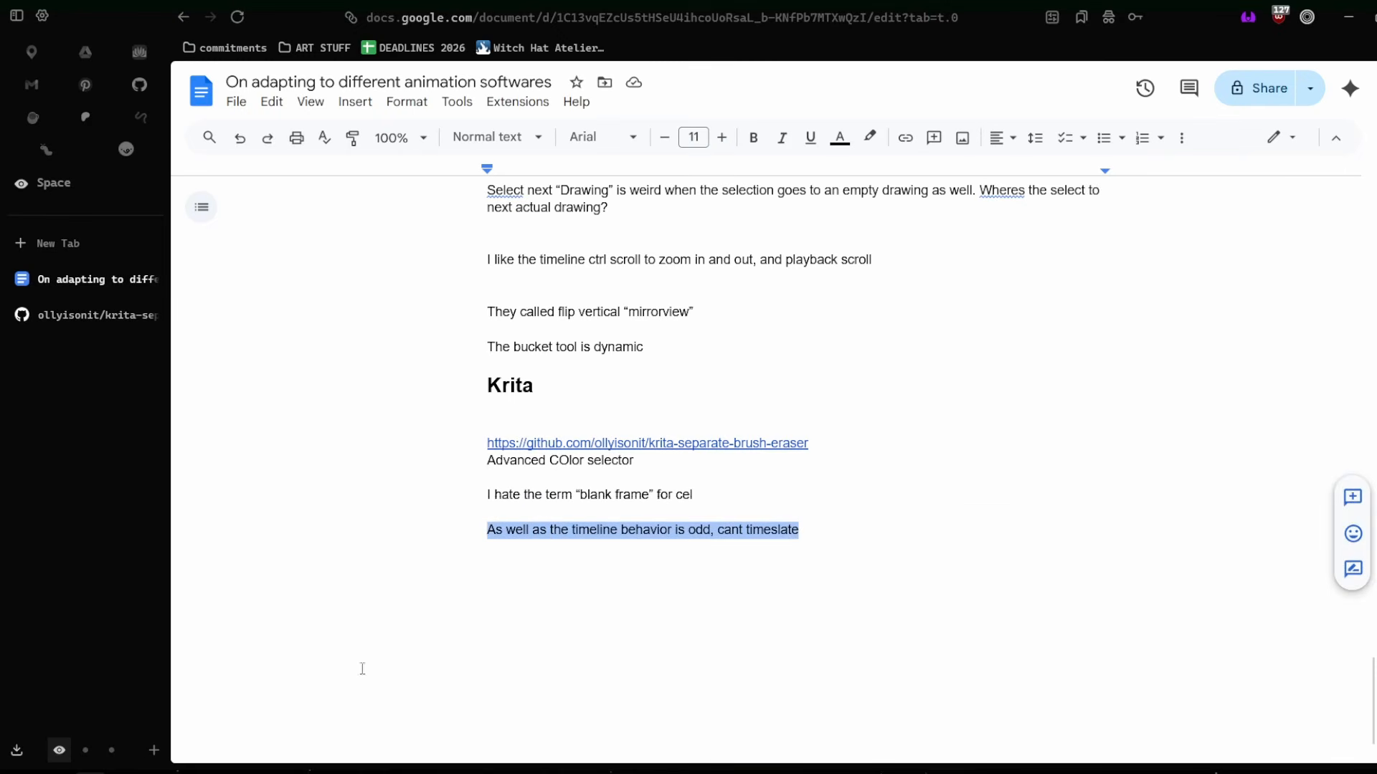
pyautogui.click(815, 536)
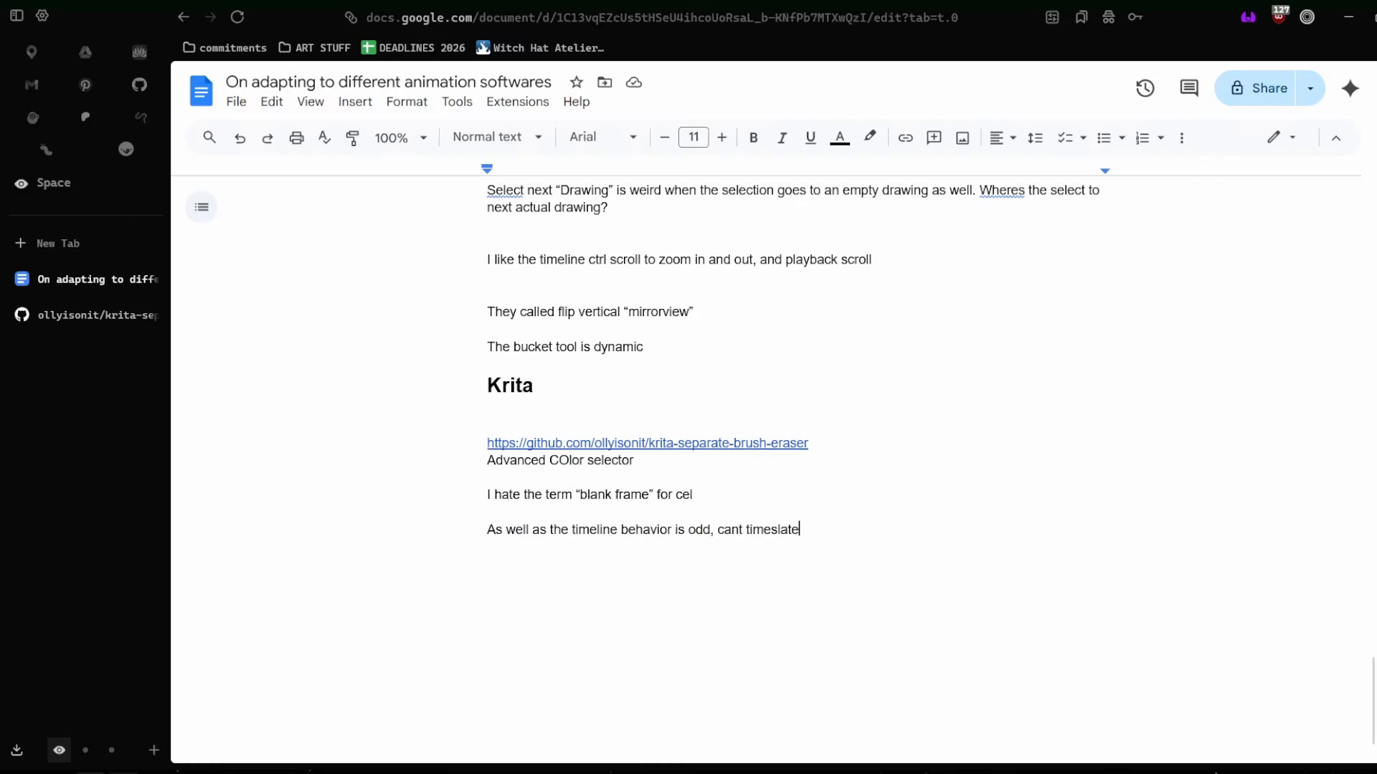
# Switch to Clip Studio Paint and delete animation folders 1, 3, 4, 5 and 6, keeping Folder 2 and Paper.
pyautogui.click(123, 773)
pyautogui.click(289, 694)
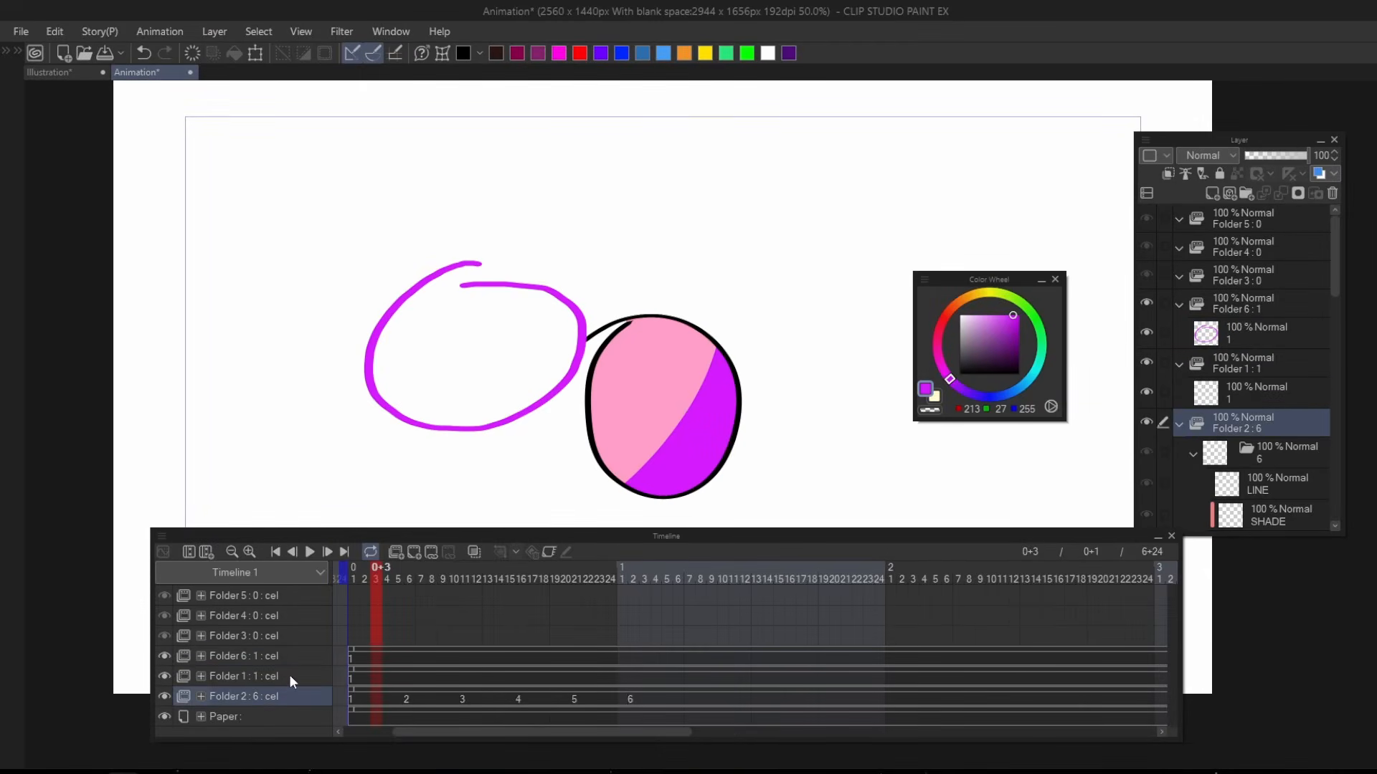
pyautogui.click(289, 676)
pyautogui.keyDown('shift'); pyautogui.click(297, 596); pyautogui.keyUp('shift')
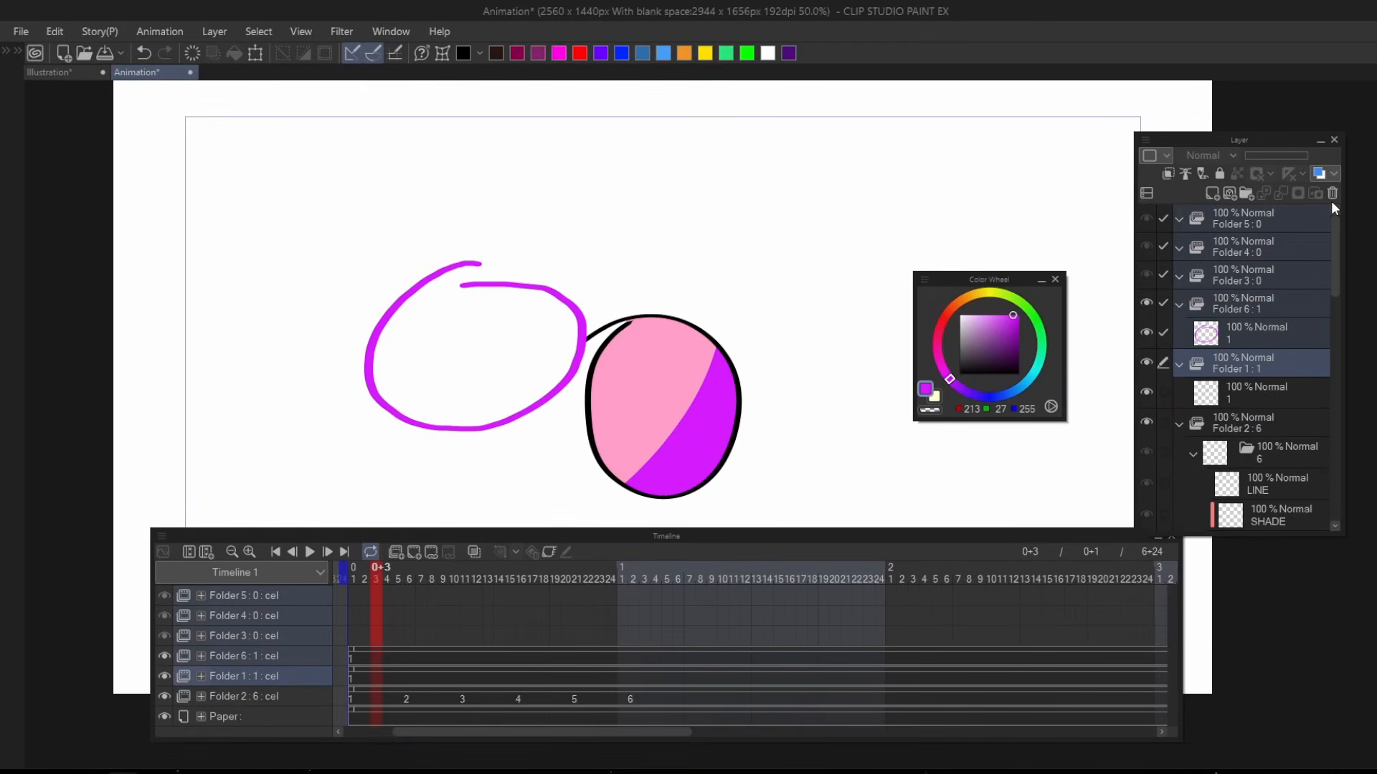
pyautogui.moveTo(435, 538); pyautogui.dragTo(439, 397)
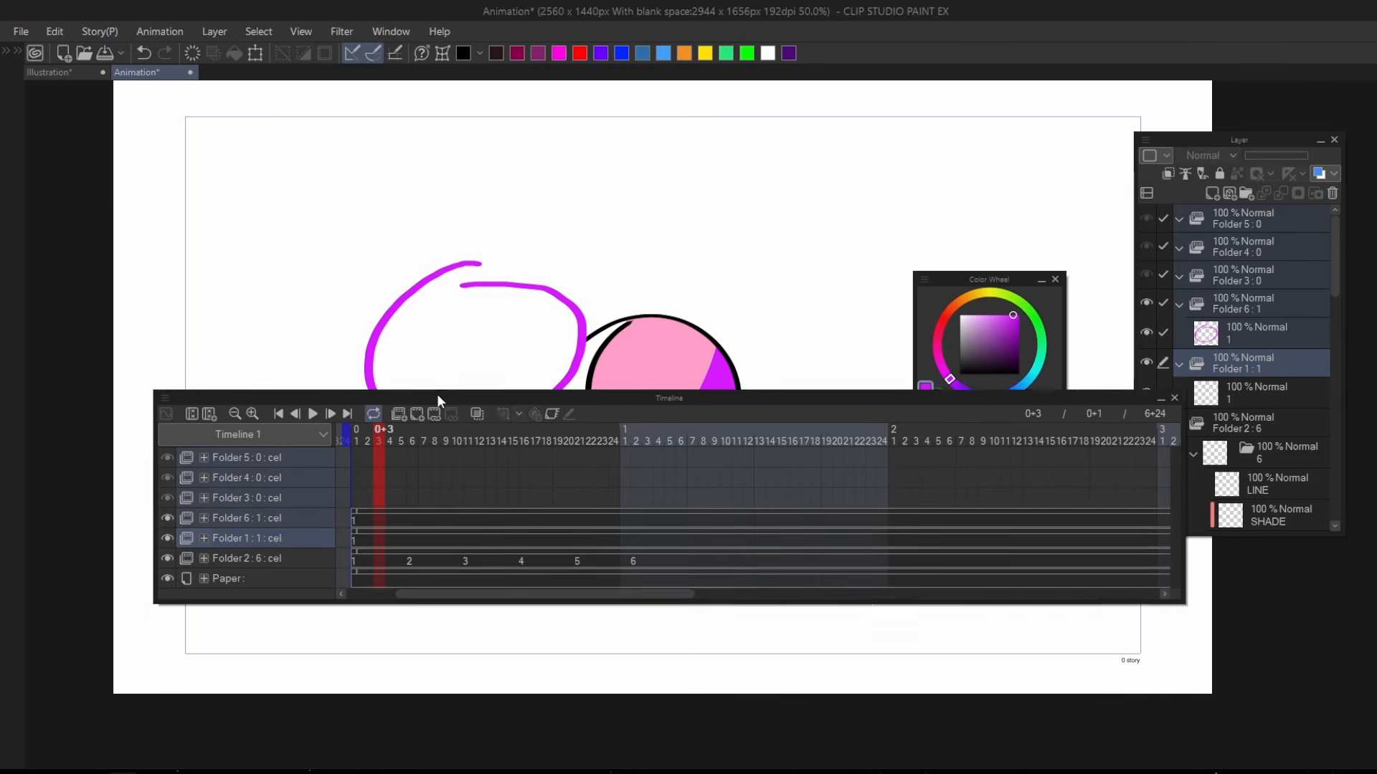
pyautogui.click(1332, 194)
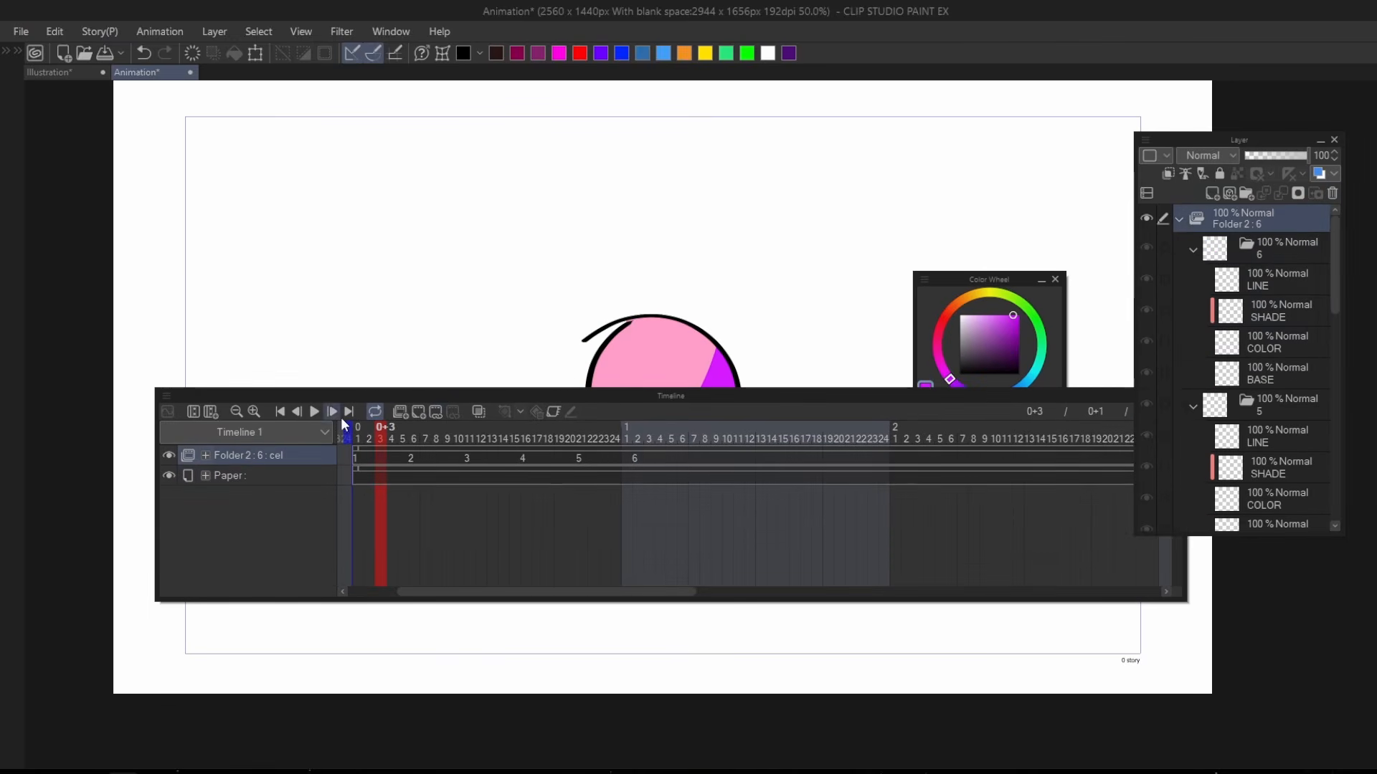
# Move the playhead to frame 1 and shift cel 5 on the Folder 2 track closer to cel 4.
pyautogui.moveTo(382, 446); pyautogui.dragTo(243, 443)
pyautogui.click(589, 454)
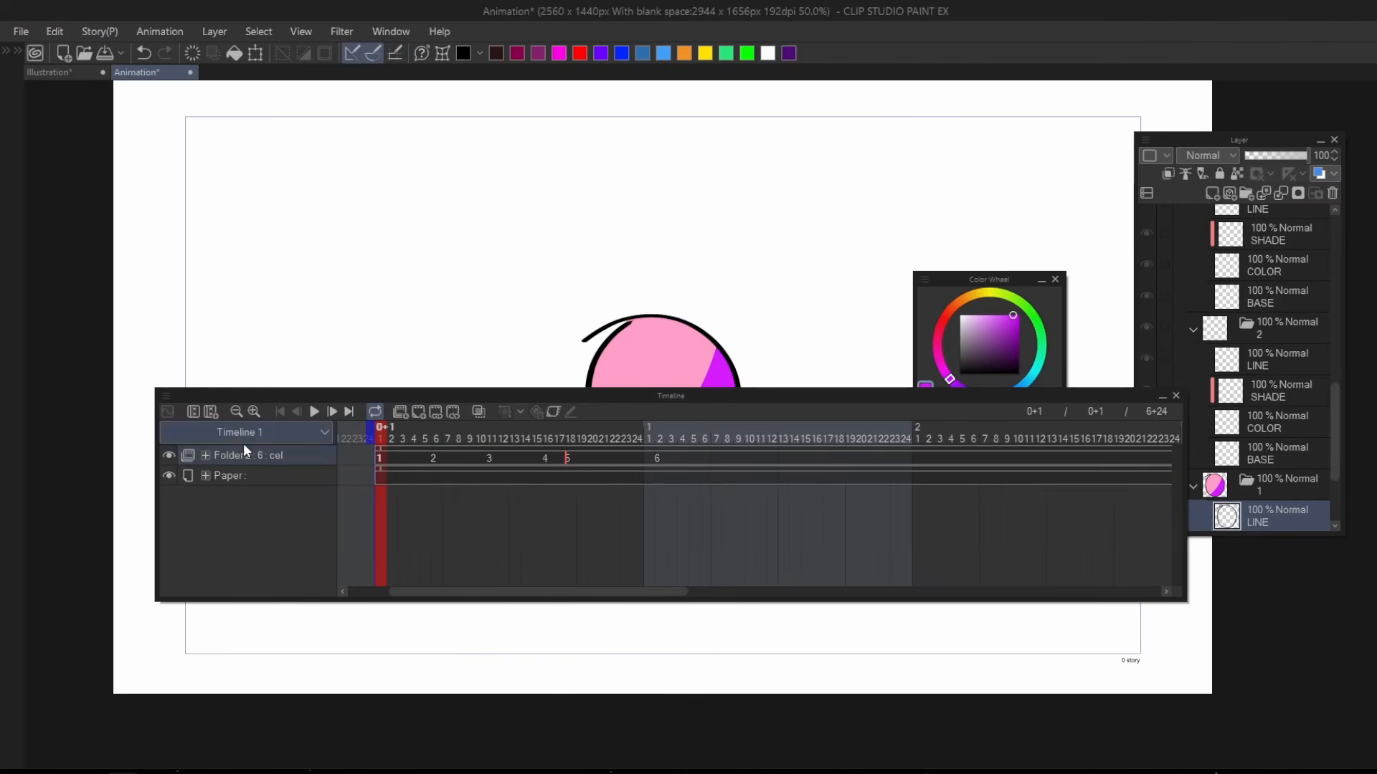
# Review the layer stack and timeline stack sketches in the Illustration document, and return to the Folder 2 track in the Animation document.
pyautogui.click(49, 71)
pyautogui.press('t')
pyautogui.scroll(3, 638, 477)
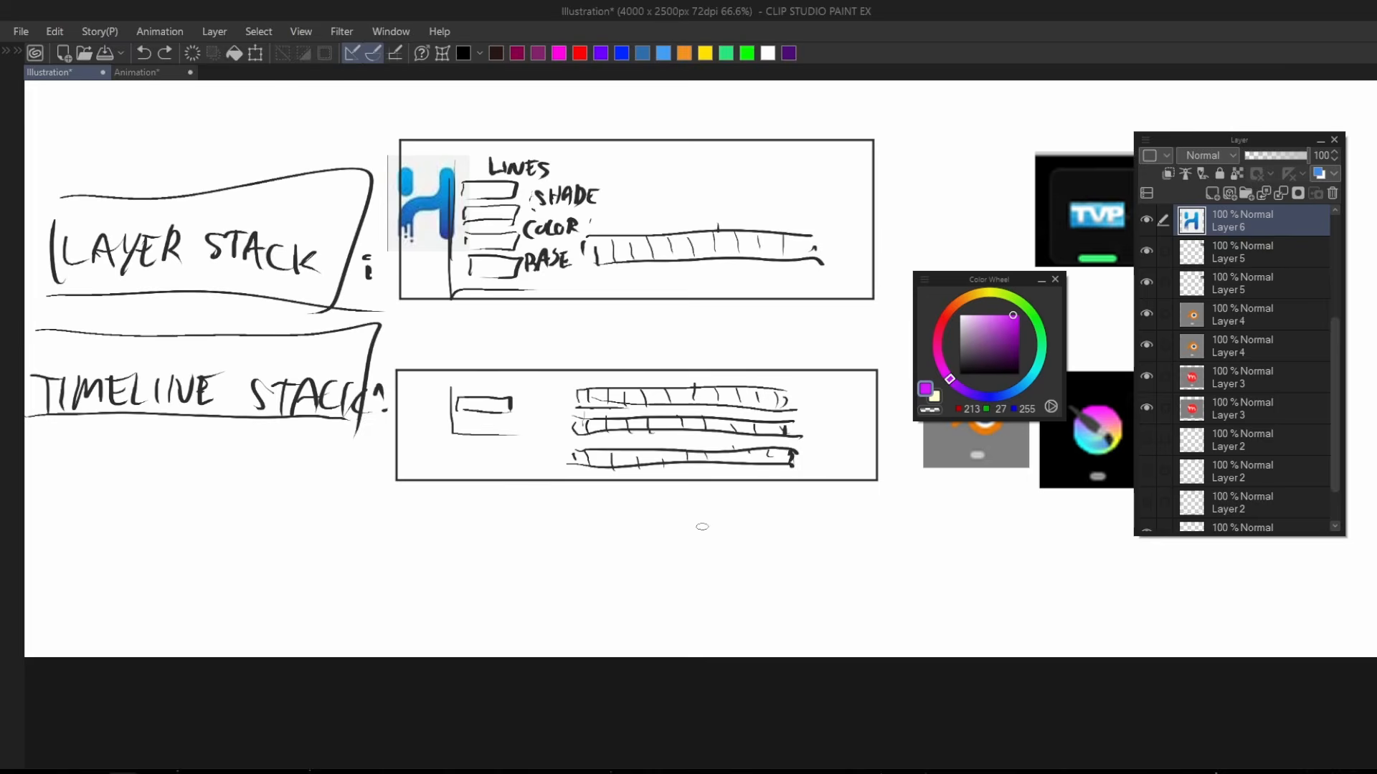
pyautogui.press('t')
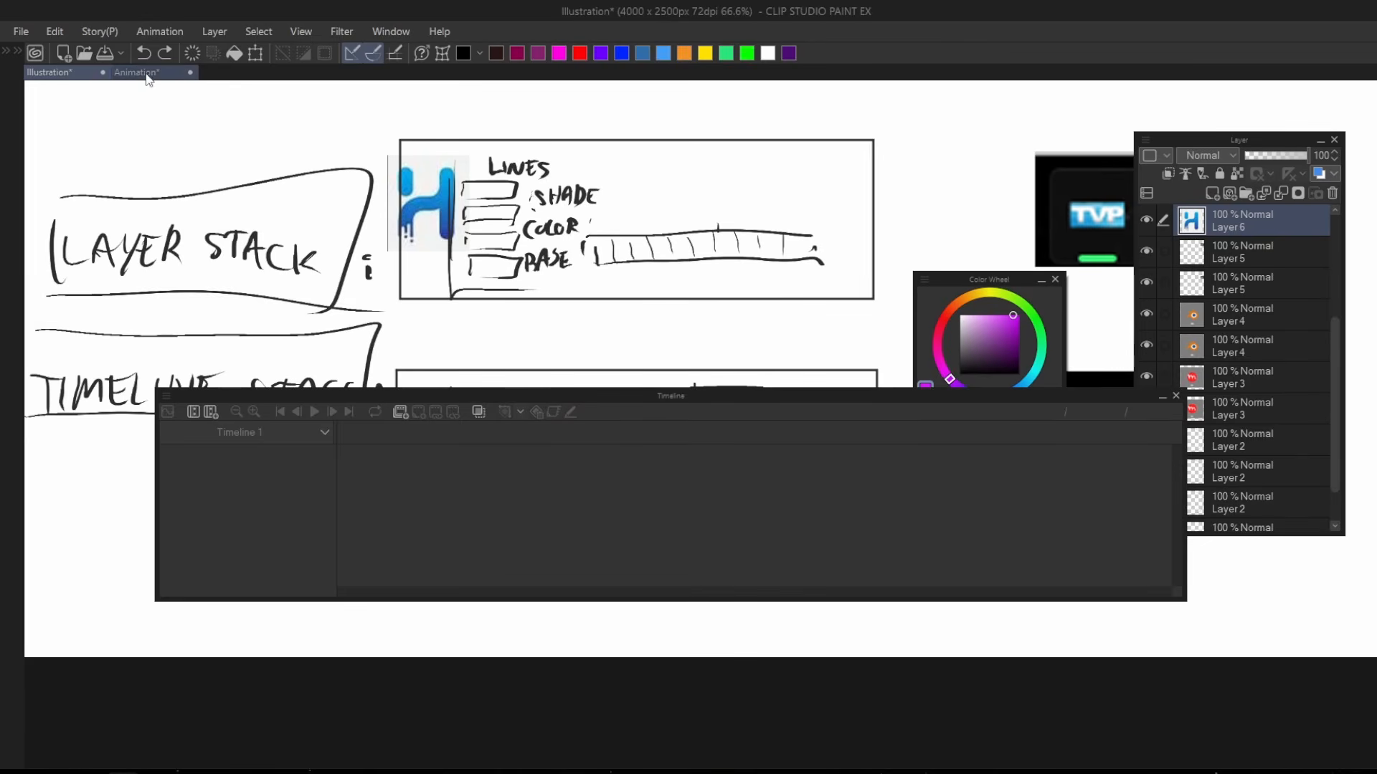
pyautogui.click(136, 73)
pyautogui.click(269, 454)
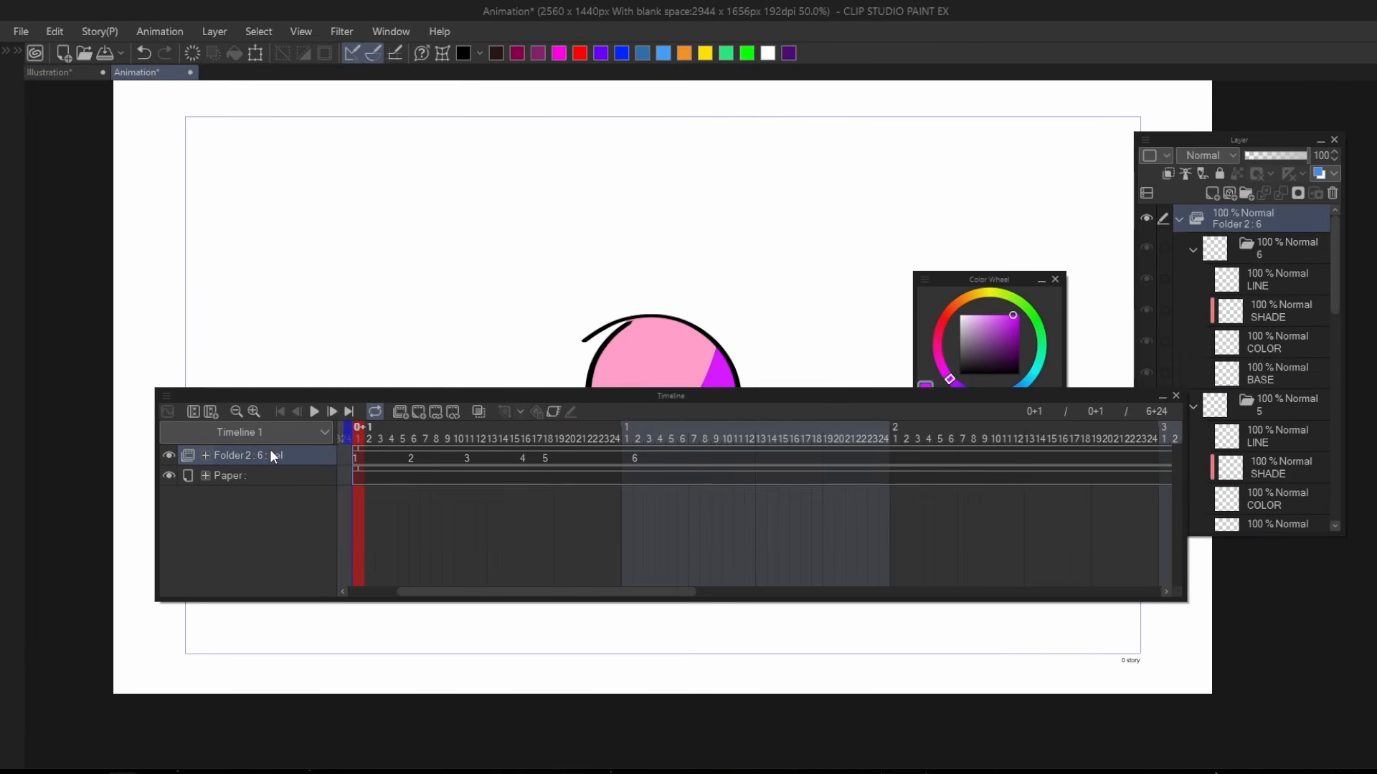
# Duplicate the Folder 2 animation folder with all its cels and select the lower folder.
pyautogui.moveTo(342, 459); pyautogui.dragTo(722, 459)
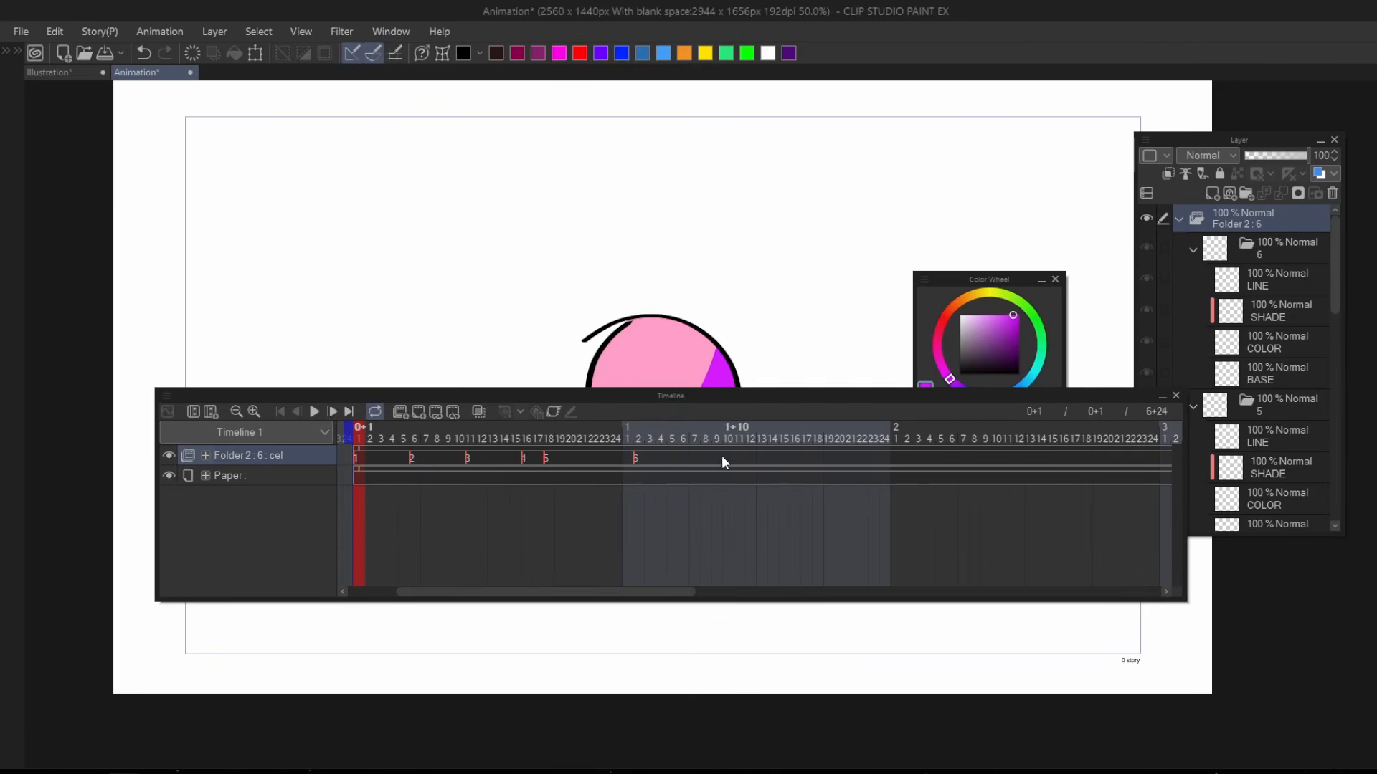
pyautogui.click(286, 480)
pyautogui.click(291, 464)
pyautogui.hotkey('ctrl', 'v')
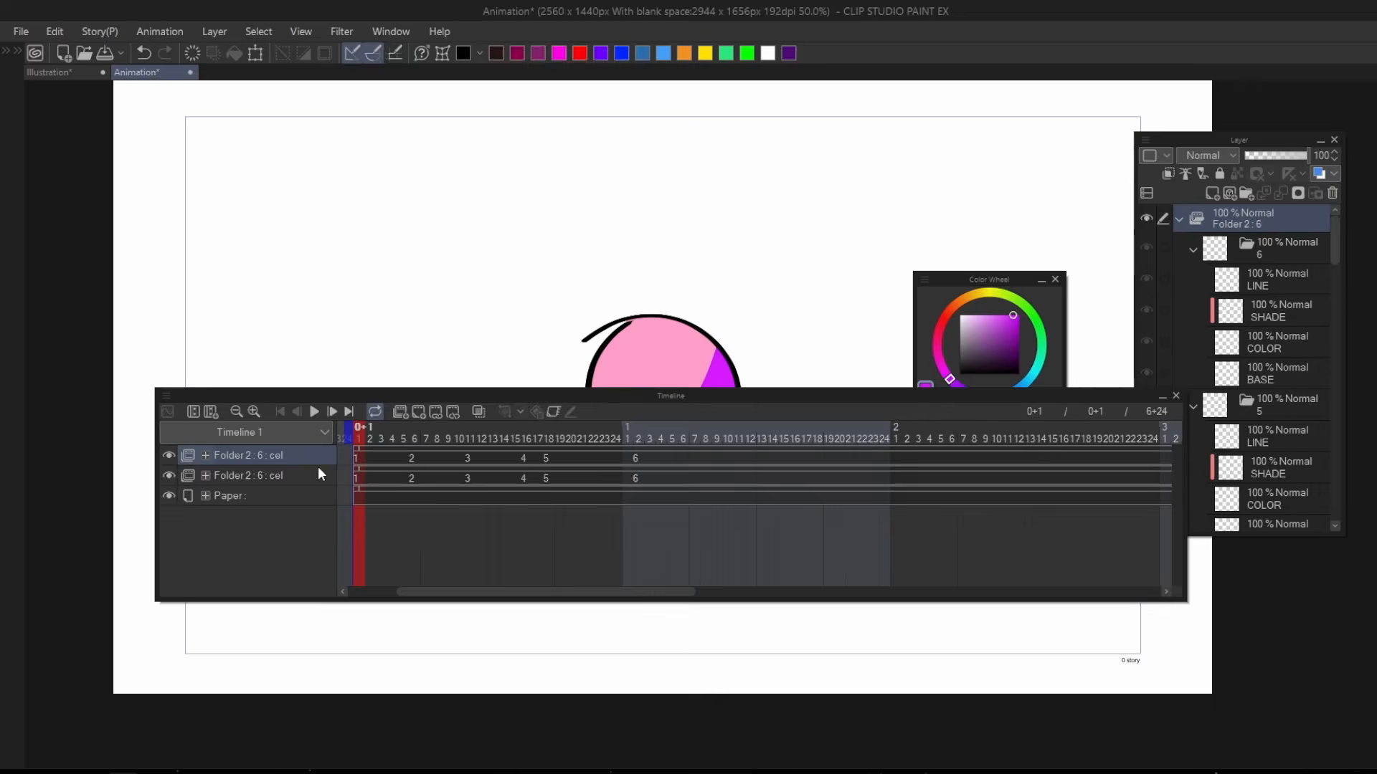
pyautogui.click(255, 478)
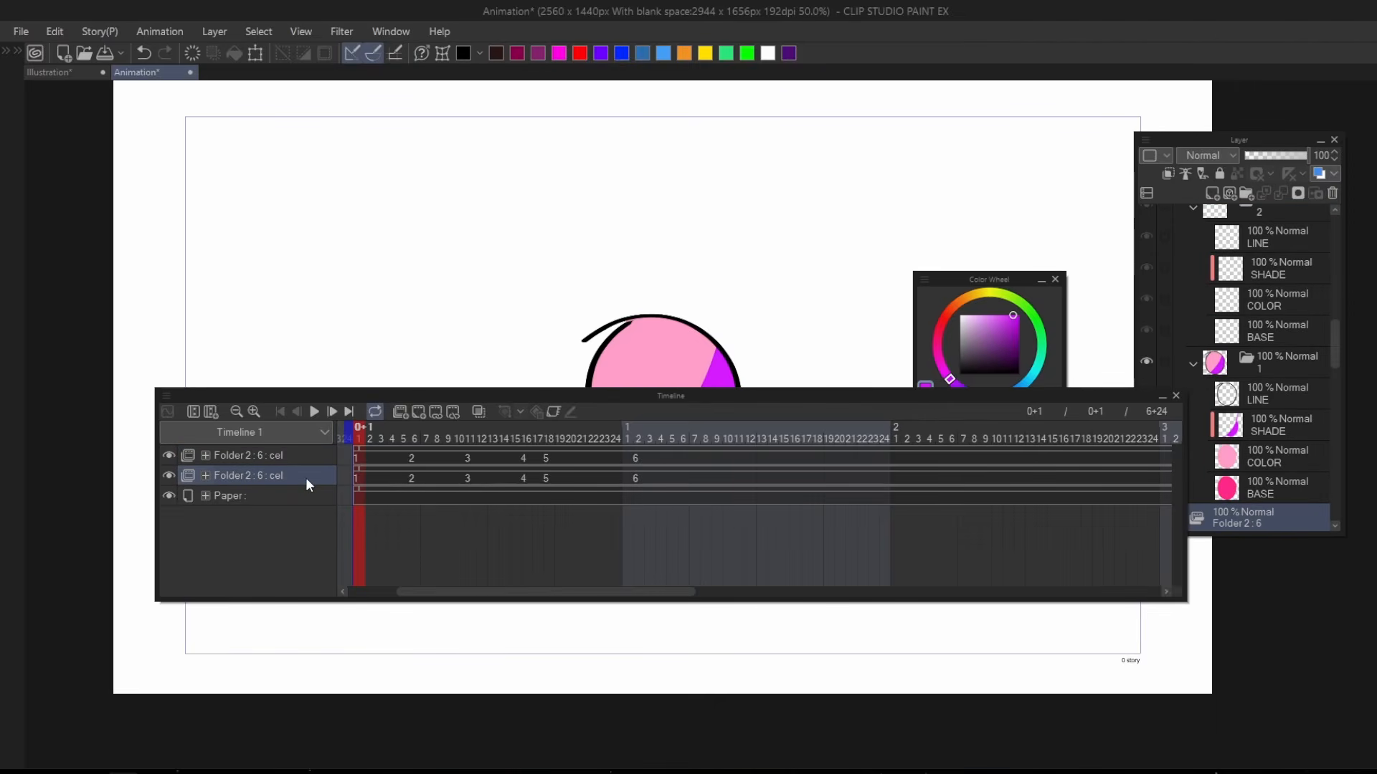
# Move the timeline window lower, hide the upper Folder 2 track, and undo the folder duplication.
pyautogui.moveTo(386, 390); pyautogui.dragTo(290, 567)
pyautogui.click(369, 558)
pyautogui.click(162, 577)
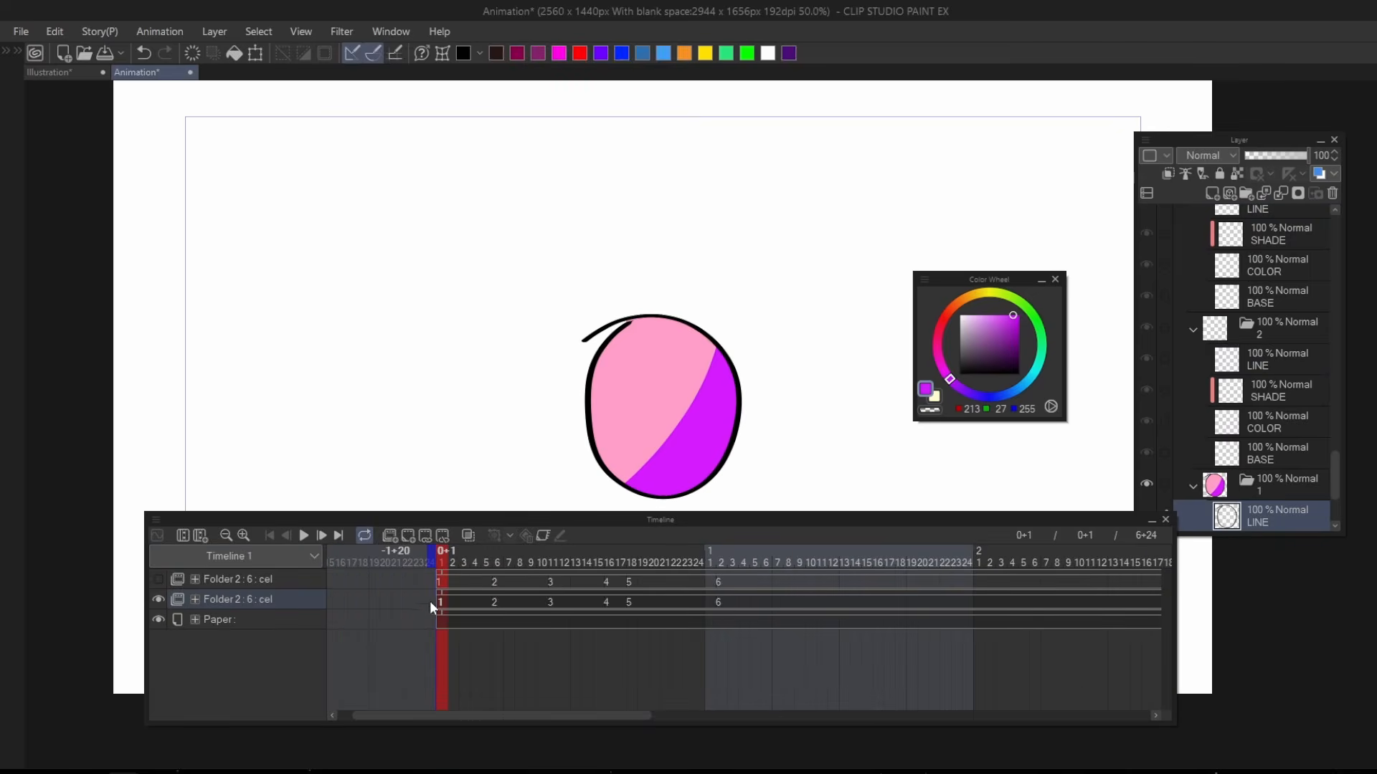
pyautogui.hotkey('ctrl', 'z')
pyautogui.hotkey('ctrl', 'z')
# Copy the Folder 2 track again, hide the original Folder 2, and scrub the copied track from cel 1 to cel 6.
pyautogui.click(284, 595)
pyautogui.click(263, 585)
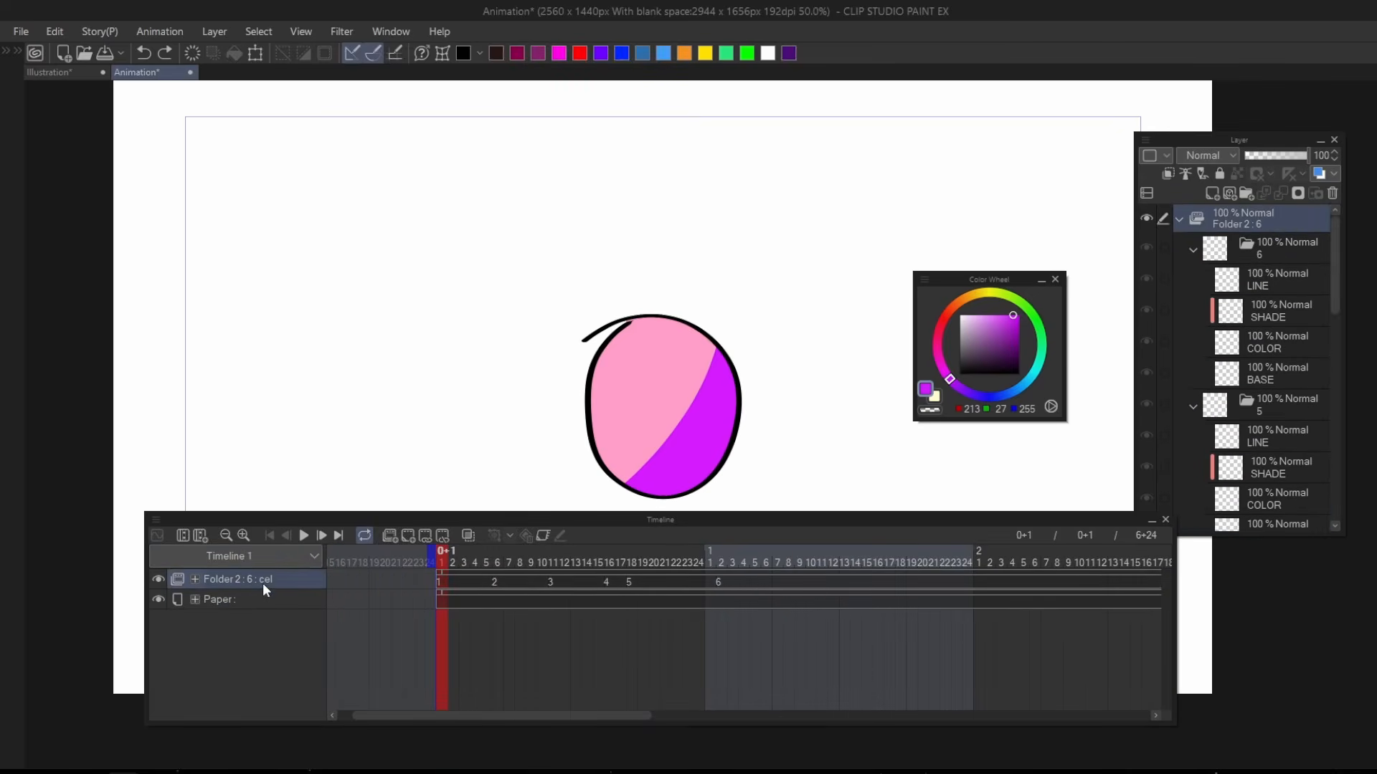
pyautogui.hotkey('ctrl', 'y')
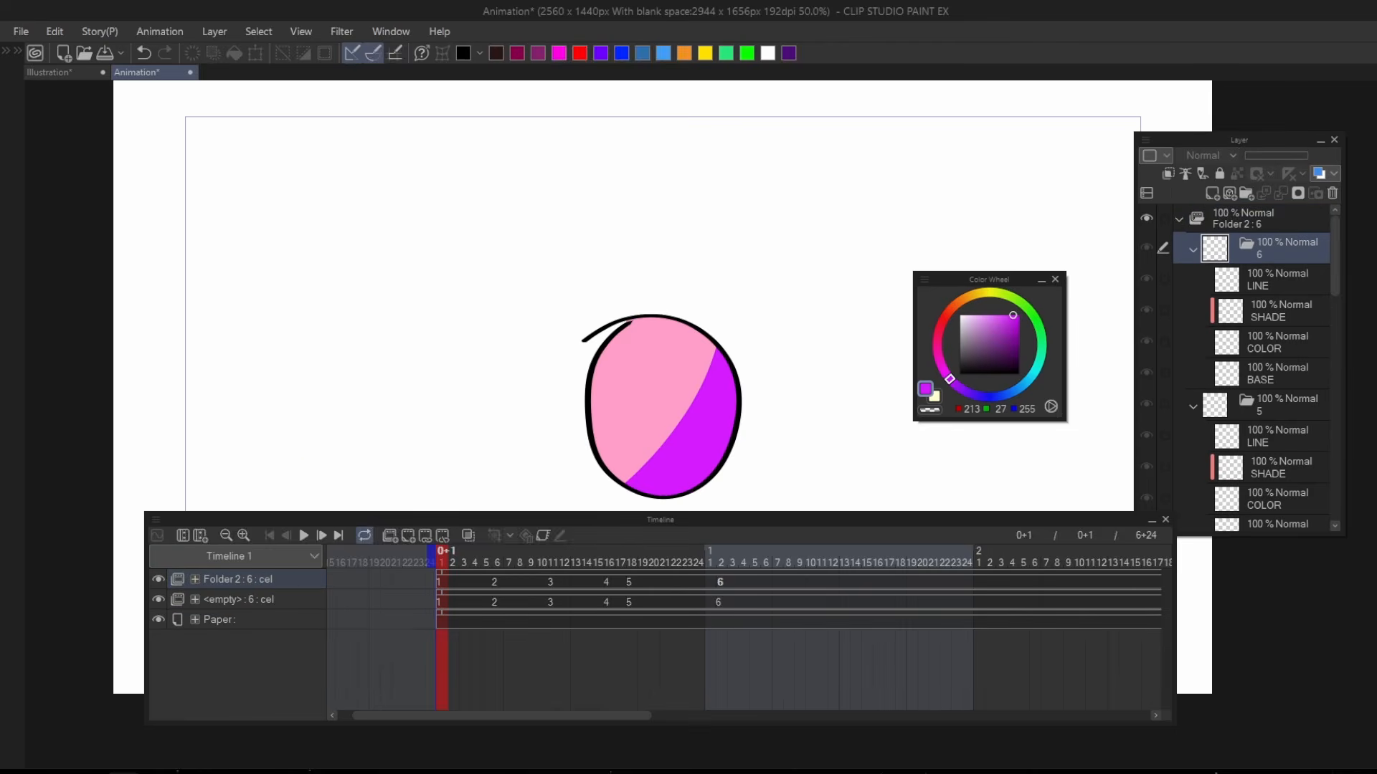
pyautogui.click(238, 599)
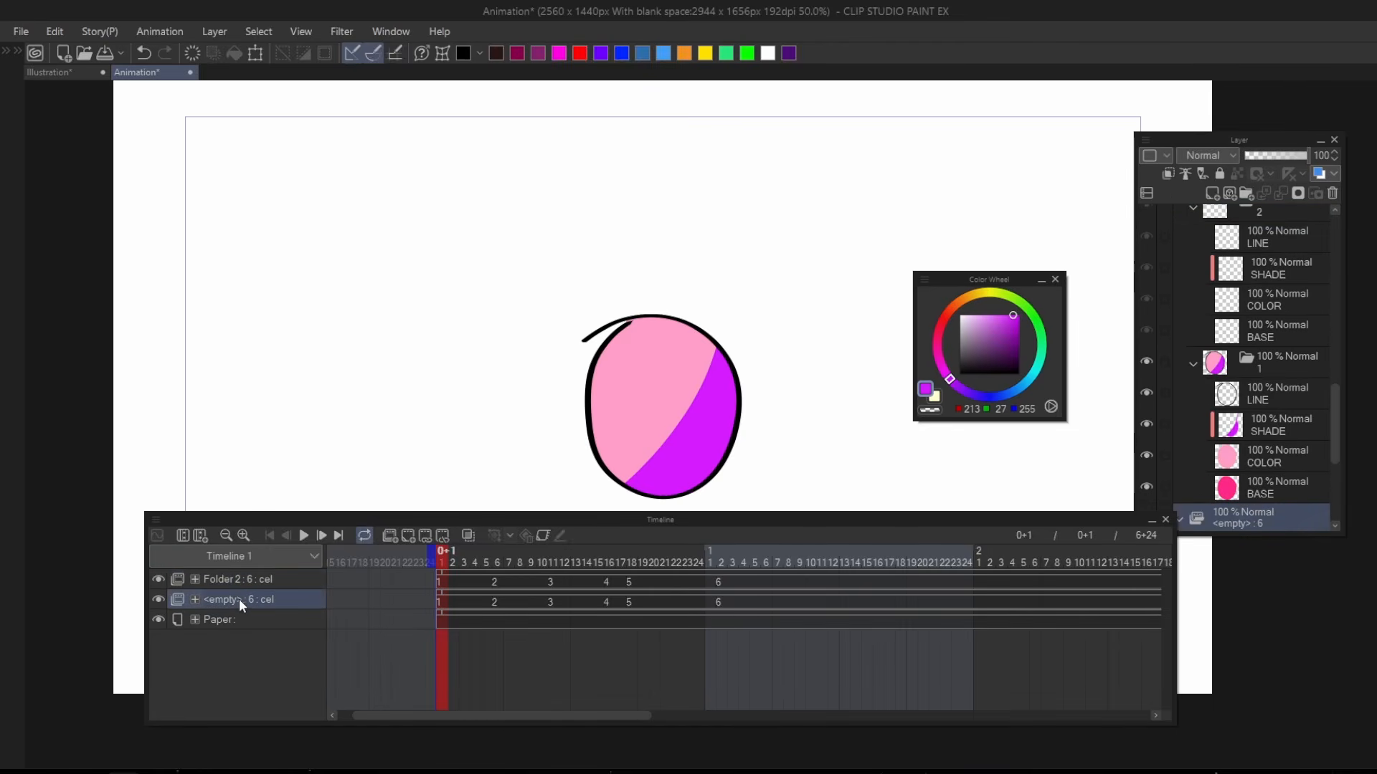
pyautogui.click(157, 579)
pyautogui.moveTo(453, 555); pyautogui.dragTo(715, 613)
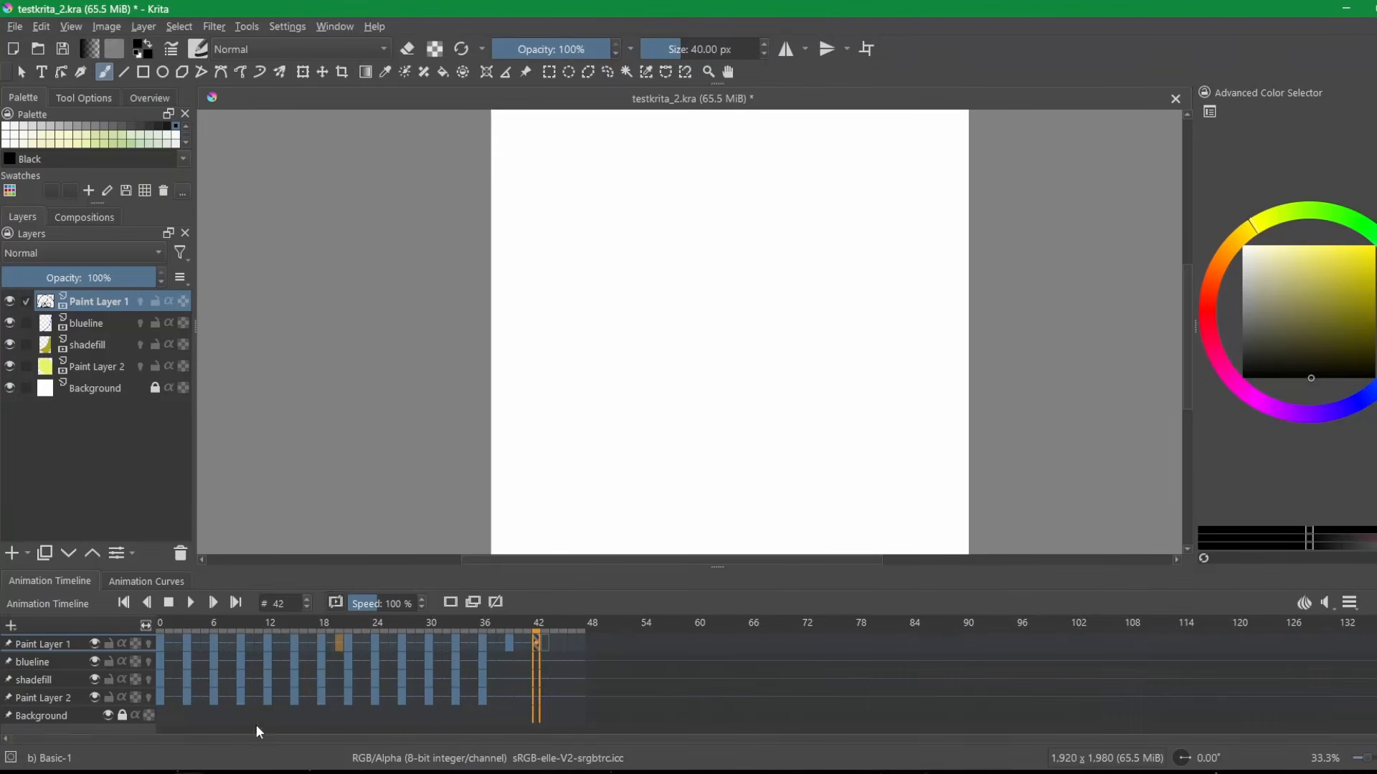
# Switch to Krita and scrub through the opening Paint Layer 1 frames, returning to frame 0.
pyautogui.click(186, 642)
pyautogui.click(215, 637)
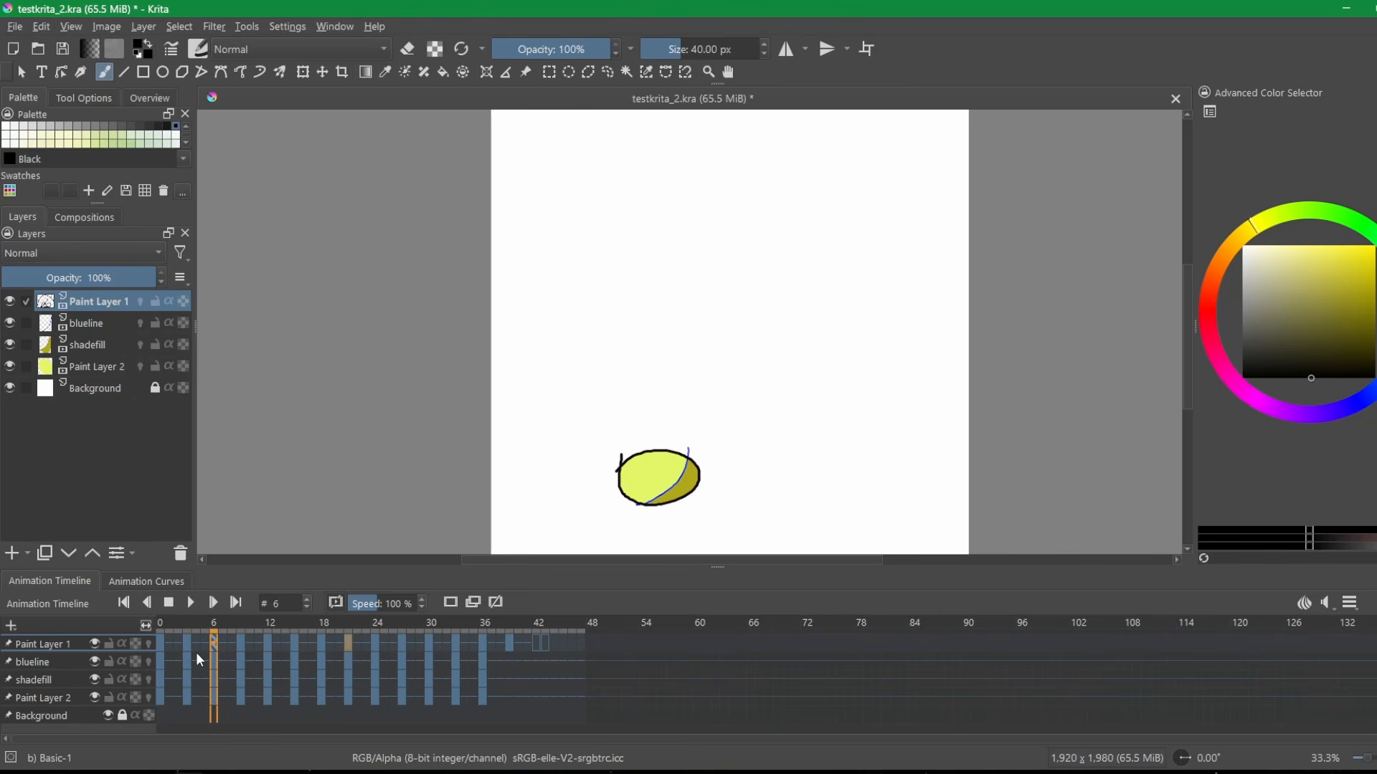
pyautogui.moveTo(232, 623); pyautogui.dragTo(217, 622)
pyautogui.moveTo(210, 631); pyautogui.dragTo(159, 628)
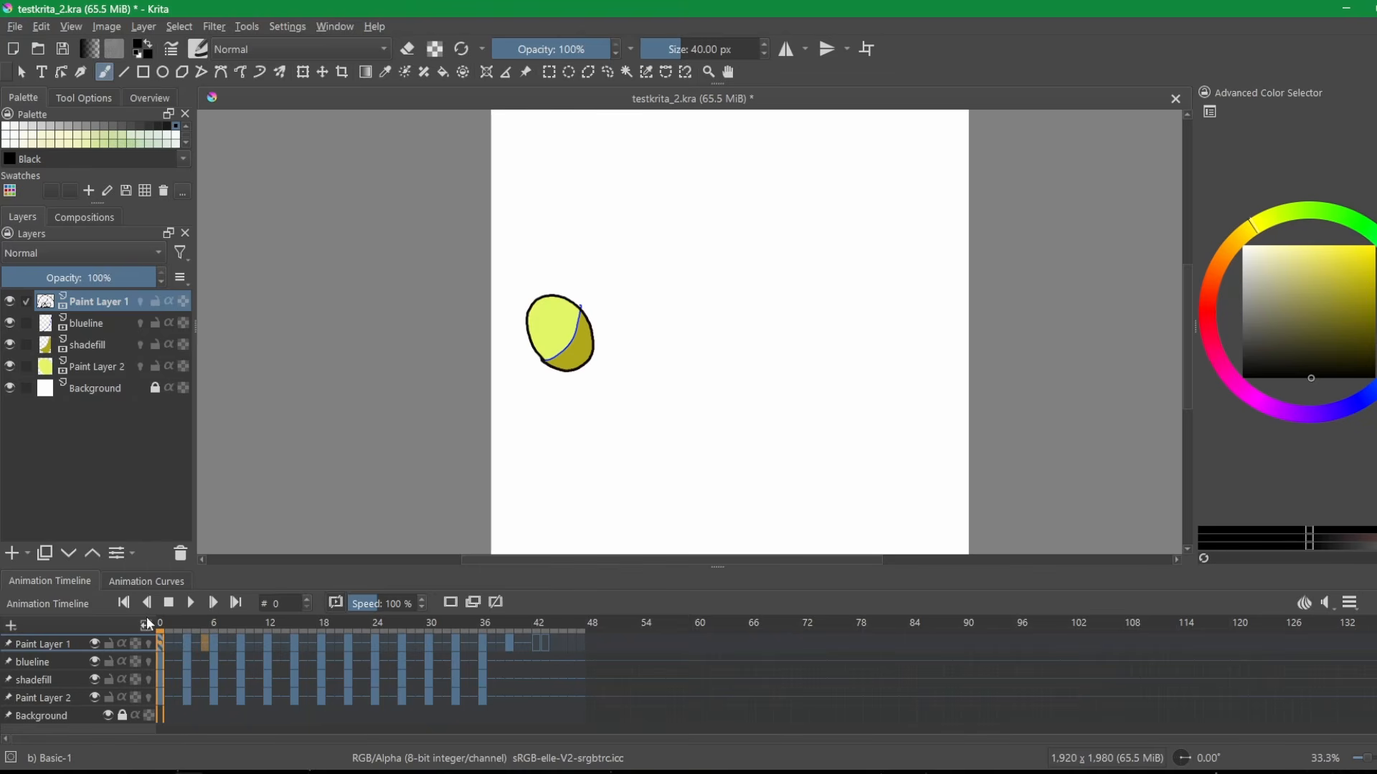
# Add a new layer to the animation timeline and create a blank frame at frame 0.
pyautogui.click(11, 626)
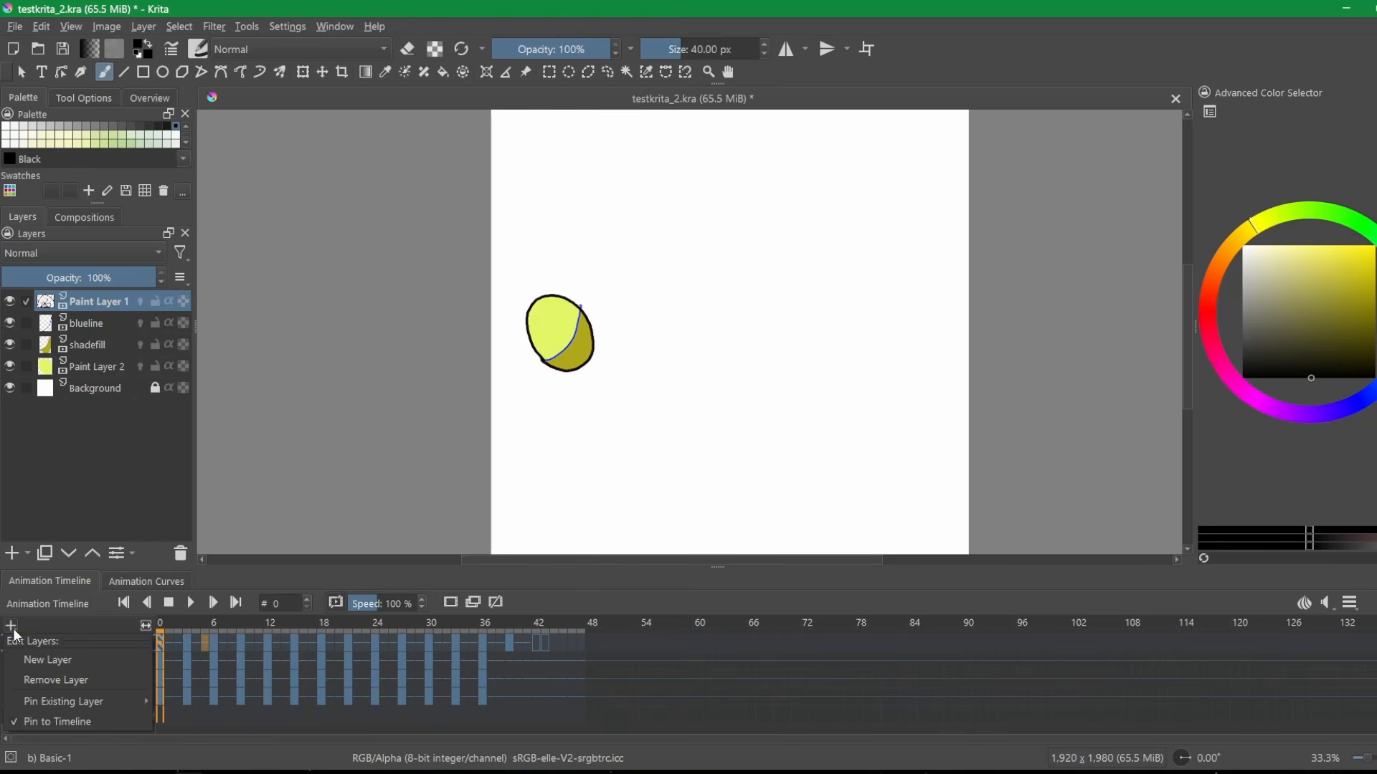
pyautogui.click(47, 659)
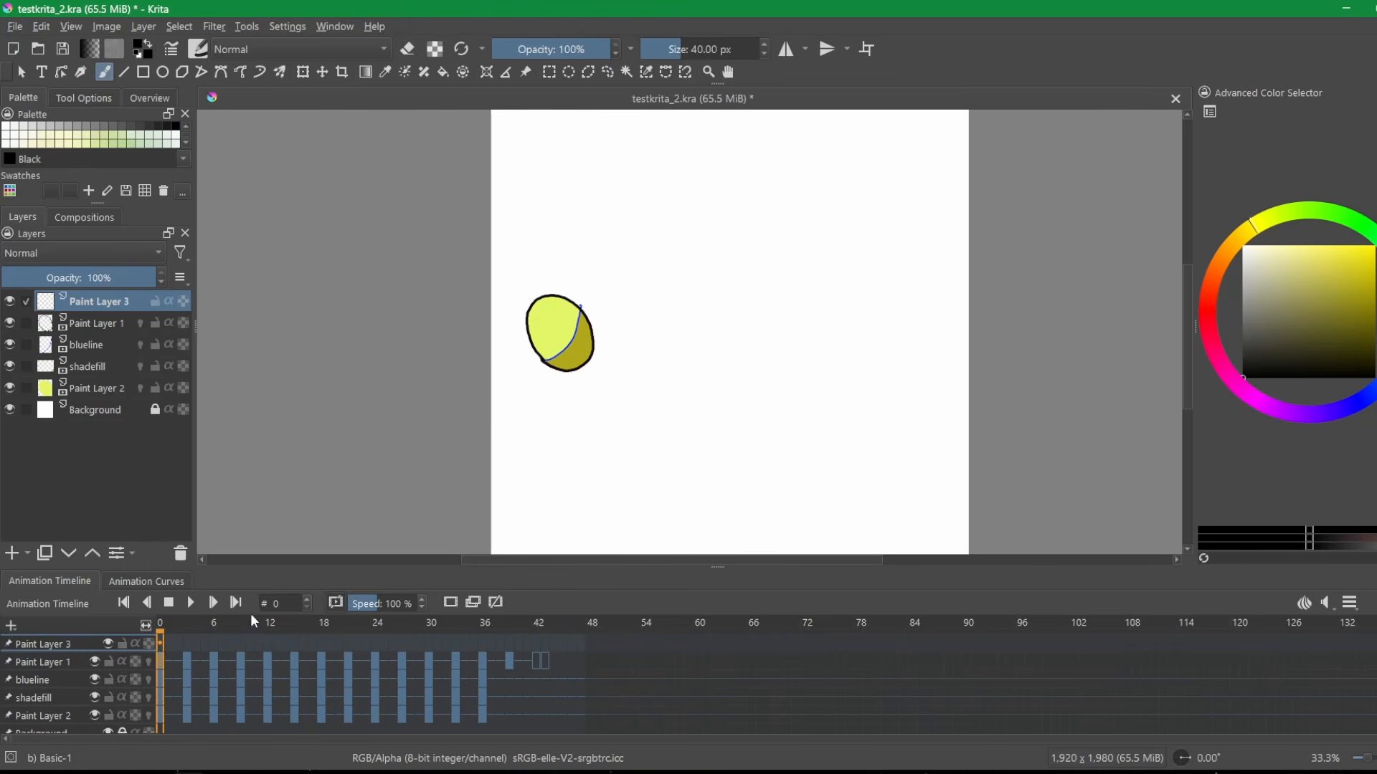
pyautogui.click(455, 602)
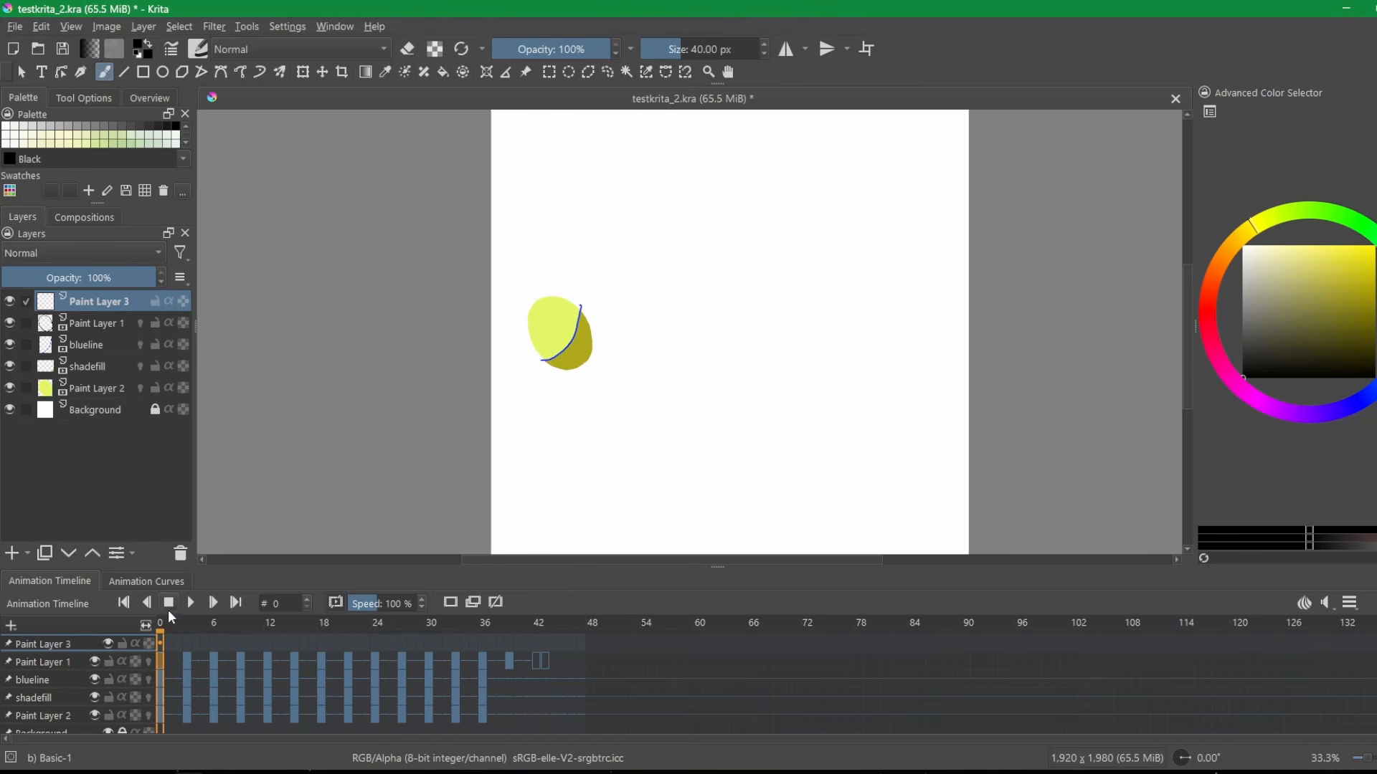
# Scrub the timeline from frame 3 to about frame 34 and undo the last two changes.
pyautogui.click(186, 624)
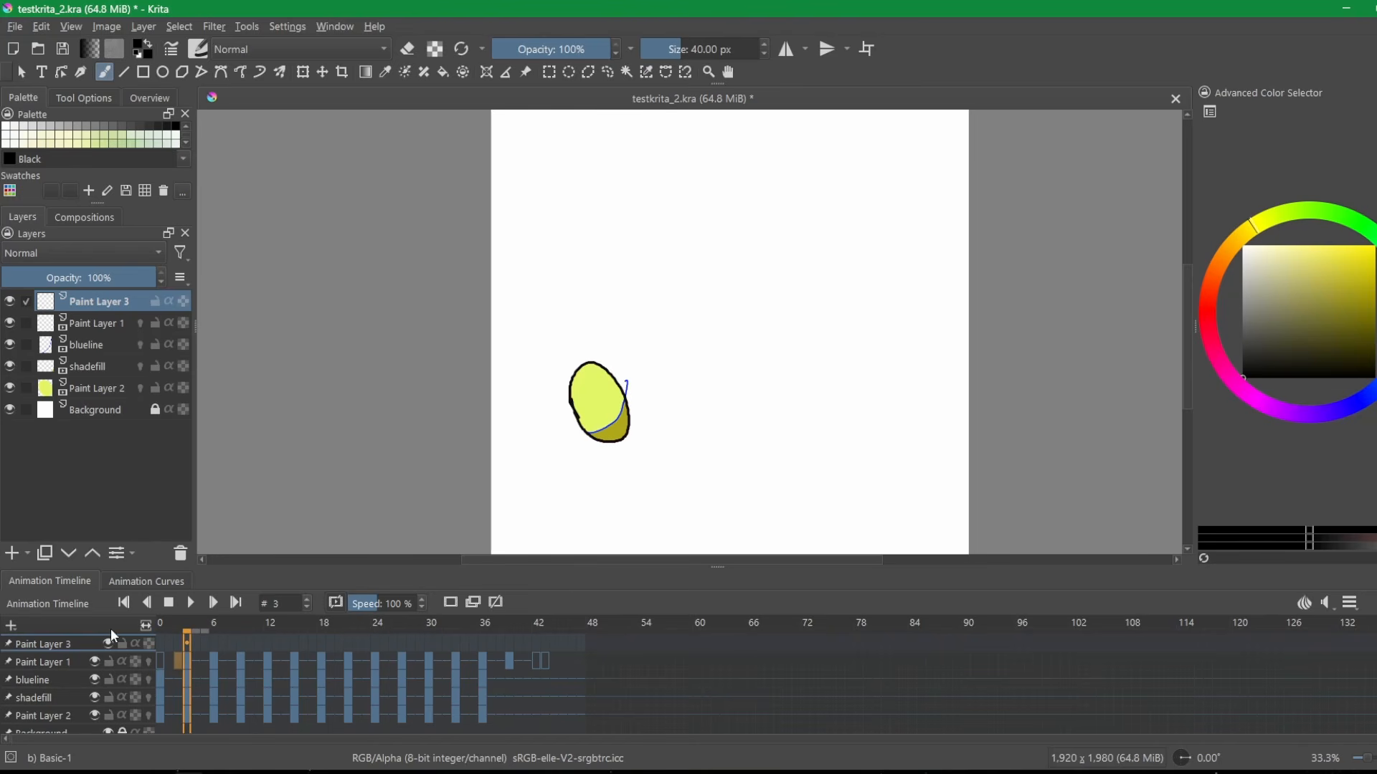
pyautogui.click(214, 625)
pyautogui.click(184, 641)
pyautogui.moveTo(176, 631); pyautogui.dragTo(466, 632)
pyautogui.hotkey('ctrl', 'z')
pyautogui.hotkey('ctrl', 'z')
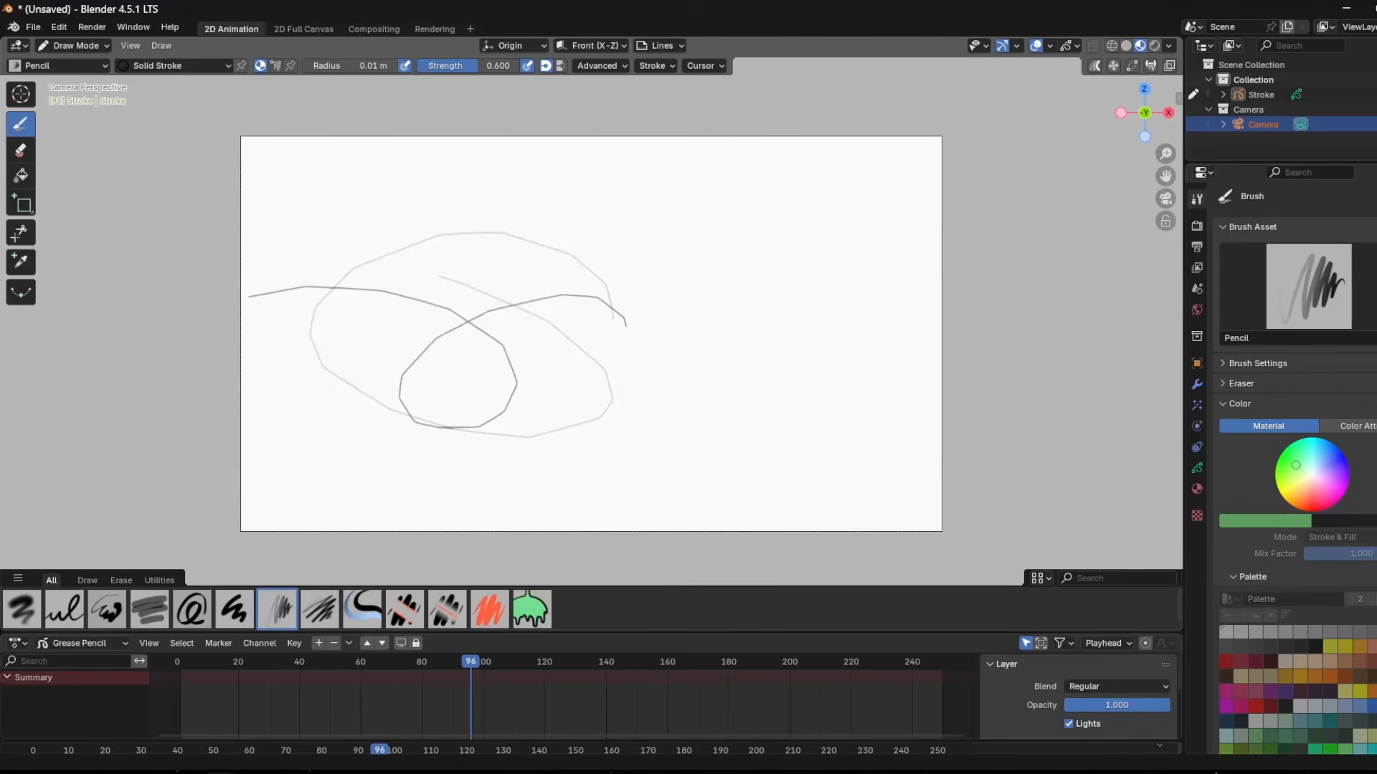
# Switch to Blender, enlarge the timeline area, and draw a loop at frame 84 with the Ink Pen brush.
pyautogui.moveTo(174, 661)
pyautogui.mouseDown()
pyautogui.moveTo(944, 660)
pyautogui.moveTo(367, 665)
pyautogui.moveTo(433, 665)
pyautogui.mouseUp()
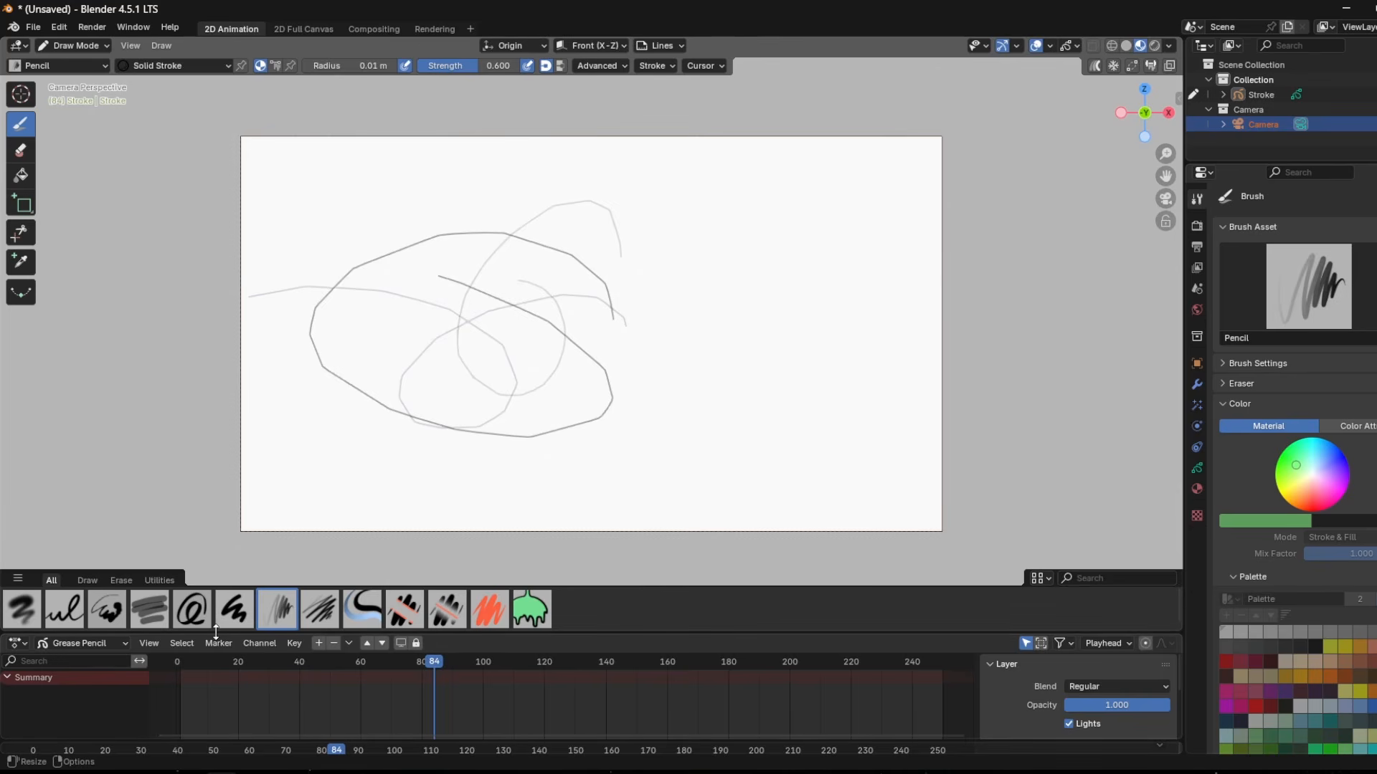
pyautogui.click(63, 626)
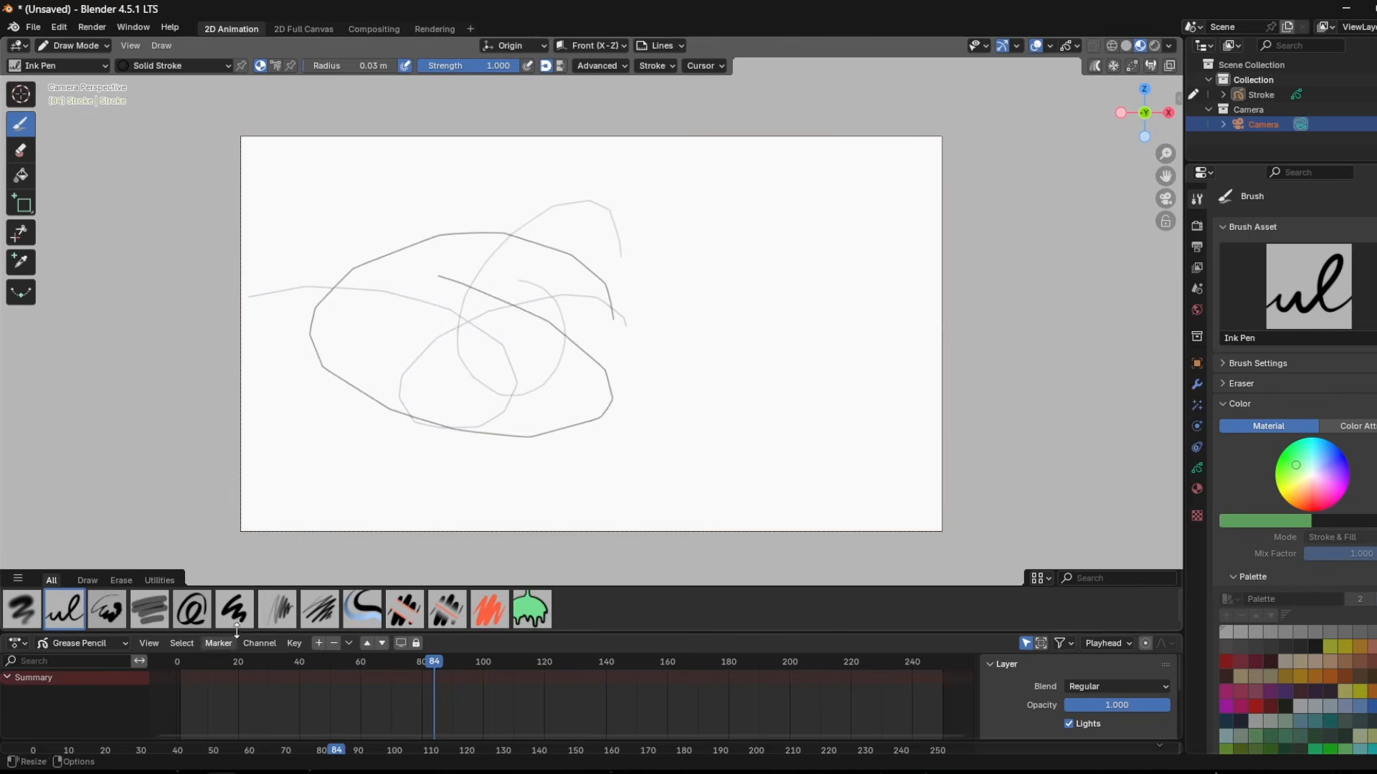
pyautogui.moveTo(551, 636); pyautogui.dragTo(562, 555)
pyautogui.moveTo(538, 276)
pyautogui.mouseDown()
pyautogui.moveTo(510, 249)
pyautogui.moveTo(428, 223)
pyautogui.mouseUp()
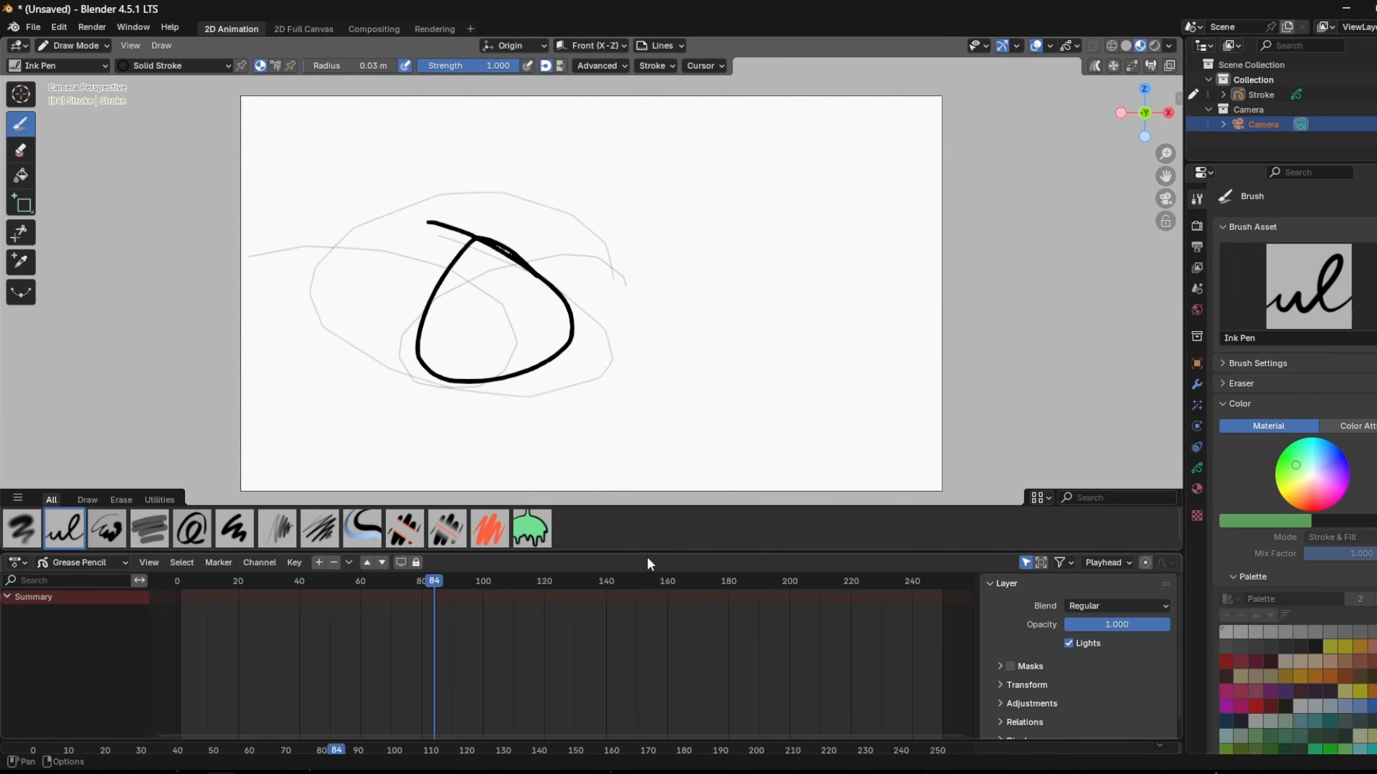
pyautogui.click(472, 28)
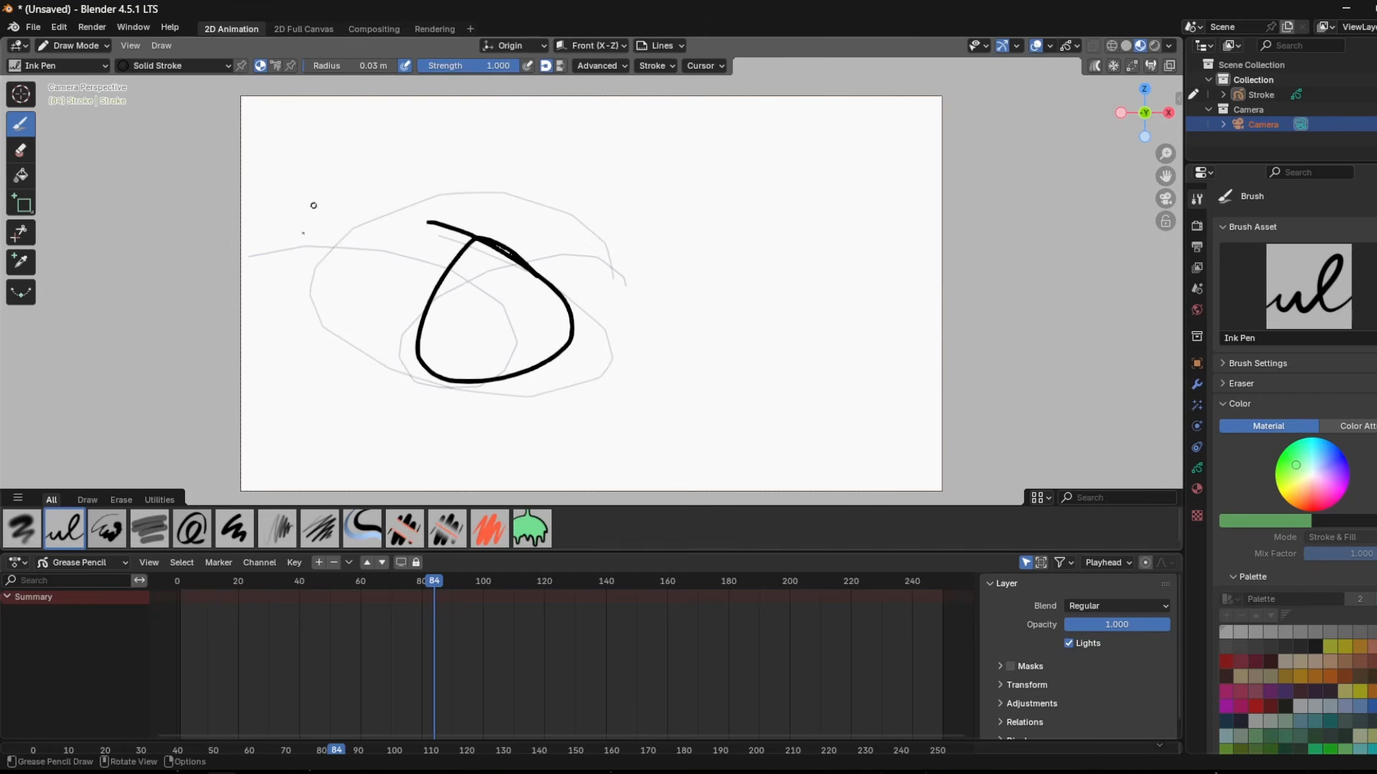
pyautogui.moveTo(136, 693); pyautogui.dragTo(98, 679)
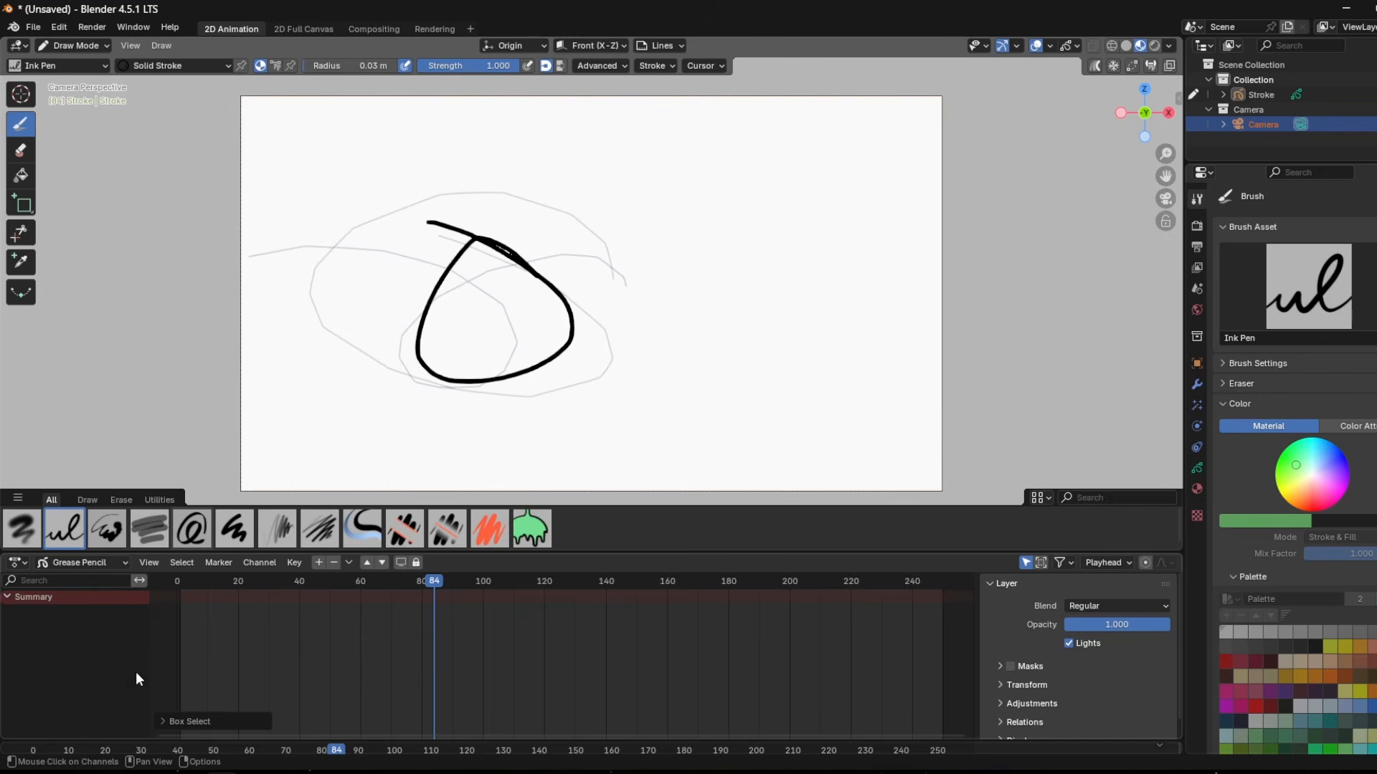
pyautogui.click(113, 628)
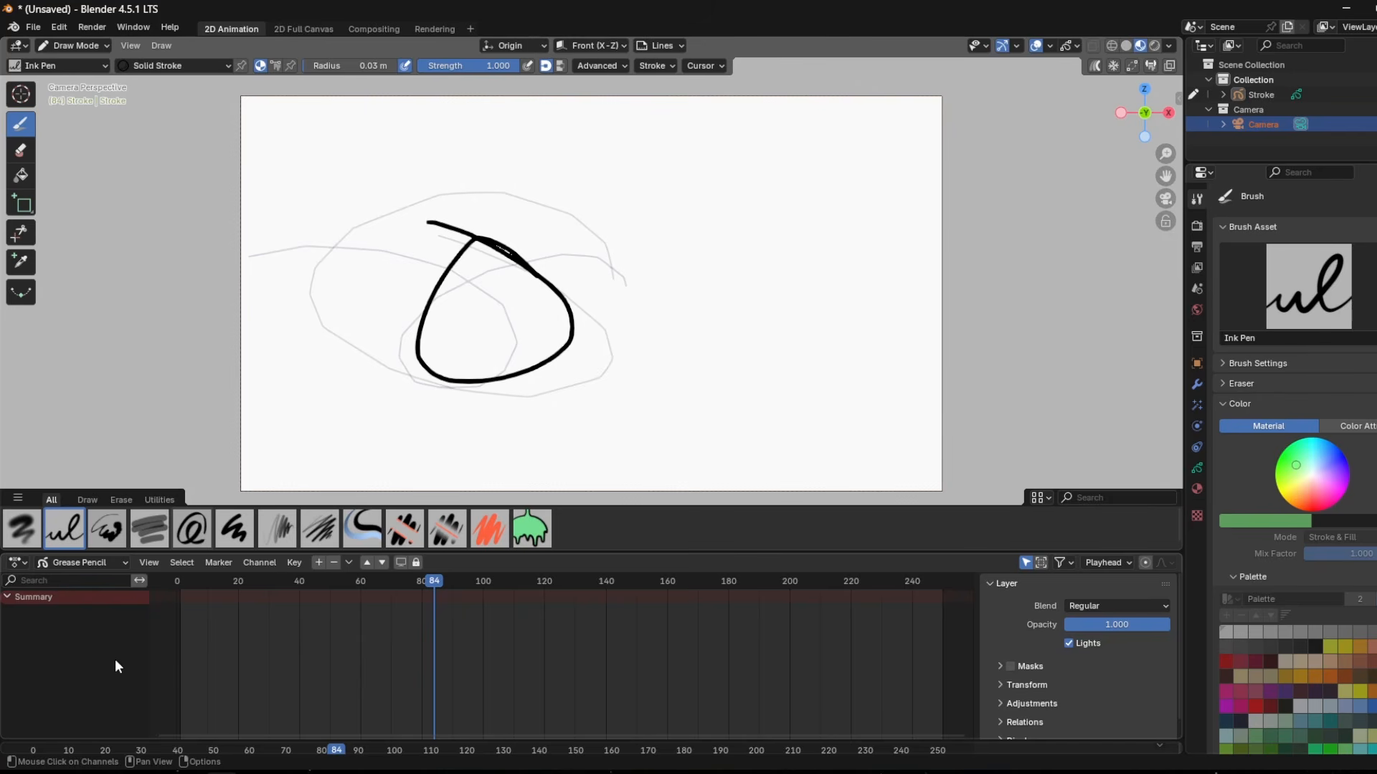
# Switch to the Google Docs notes and review the essential shortcut list from Mains through File Operations, Tools, Timeline, Layer and Canvas.
pyautogui.hotkey('alt', 'Tab')
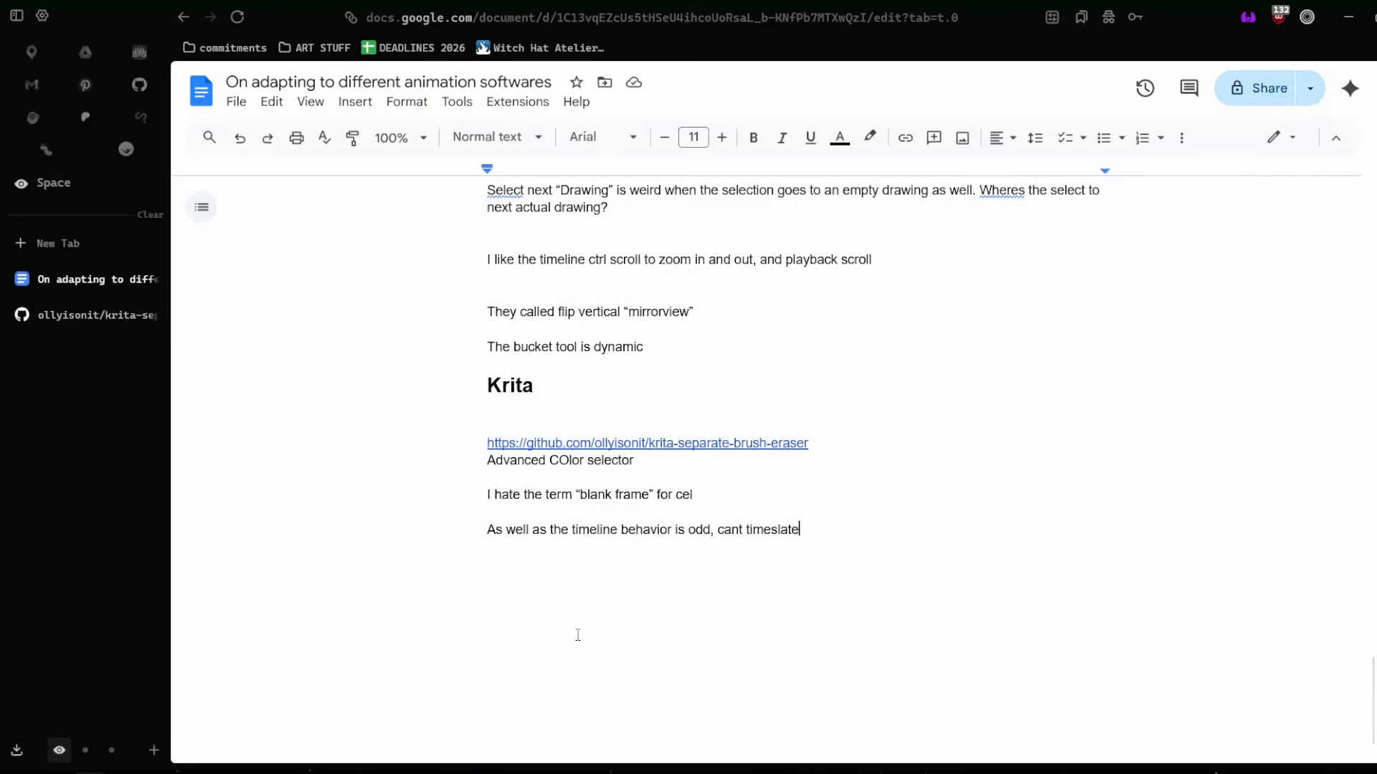
pyautogui.scroll(20, 578, 634)
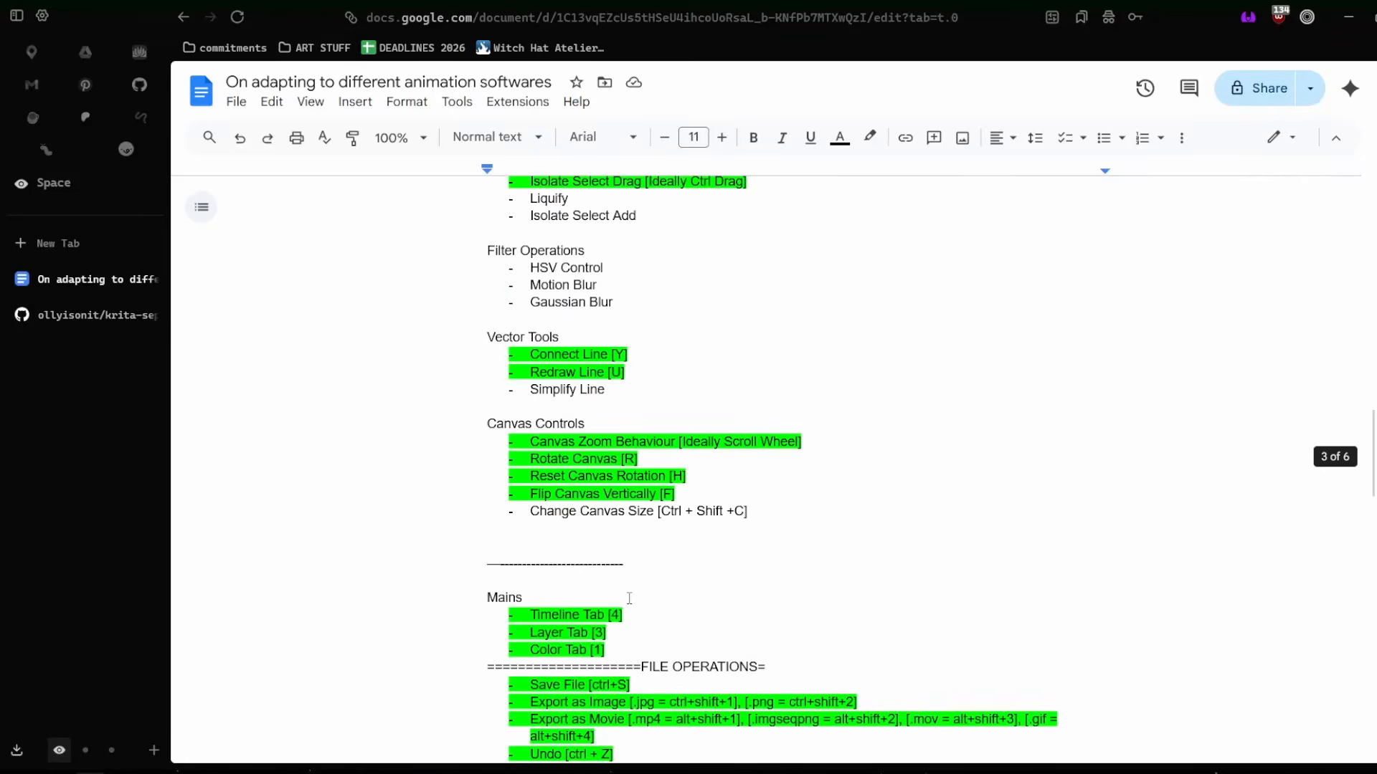
pyautogui.scroll(-6, 629, 598)
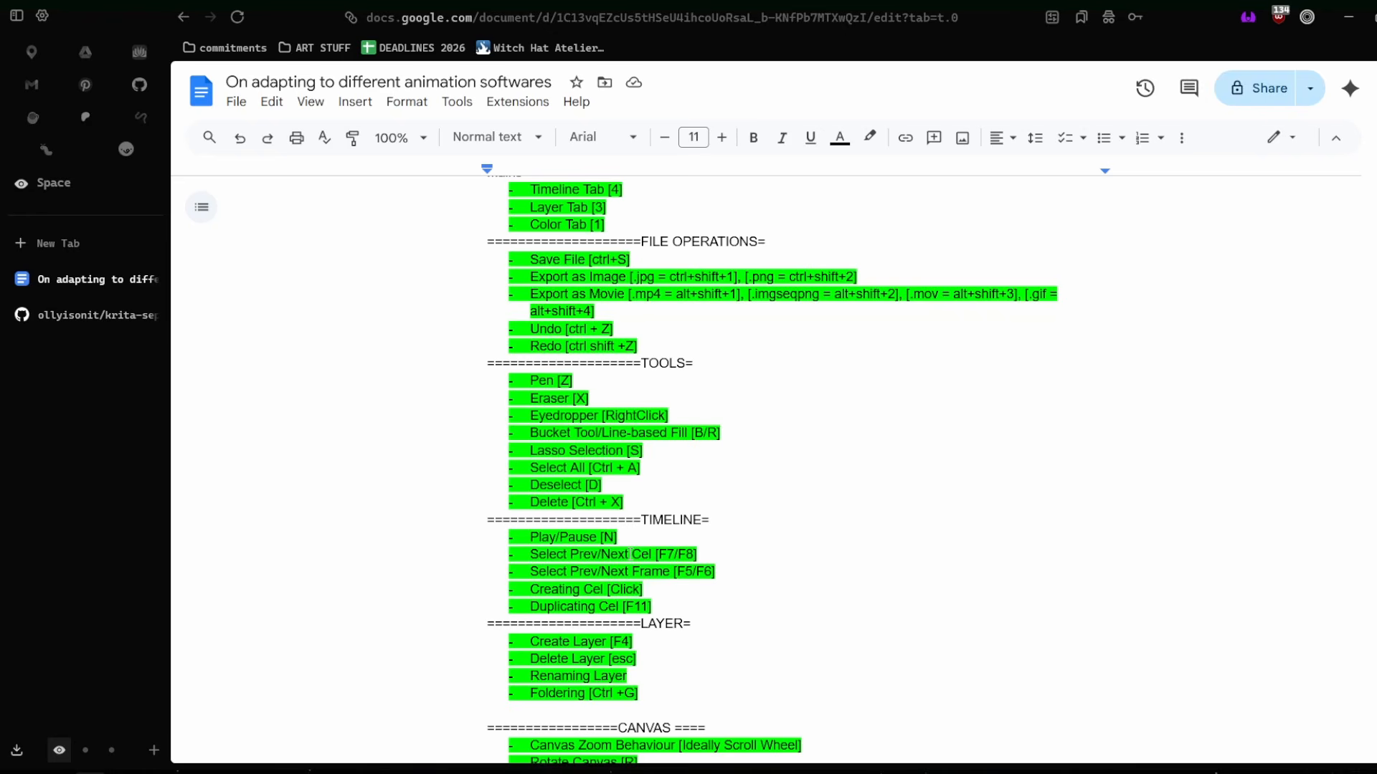
pyautogui.scroll(2, 676, 575)
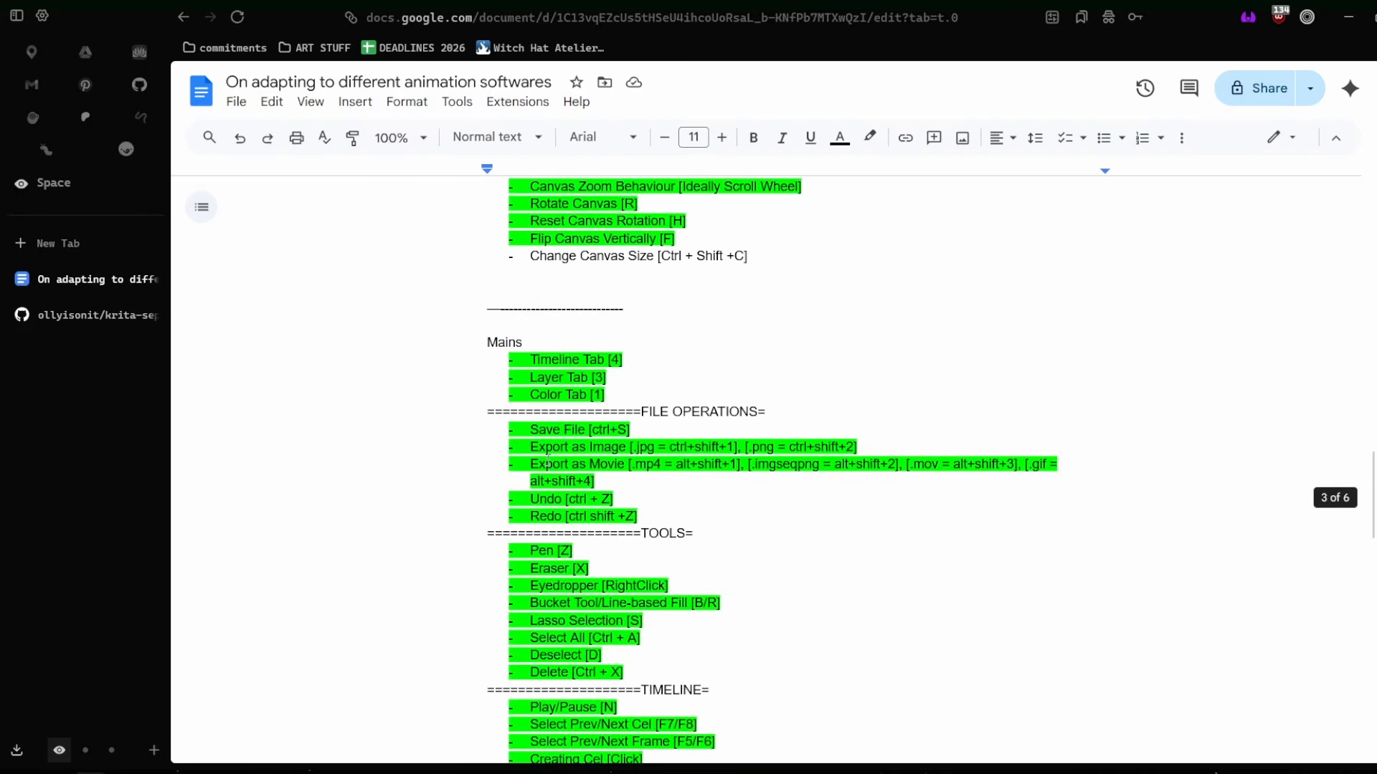
pyautogui.moveTo(480, 350); pyautogui.dragTo(804, 544)
pyautogui.scroll(5, 804, 545)
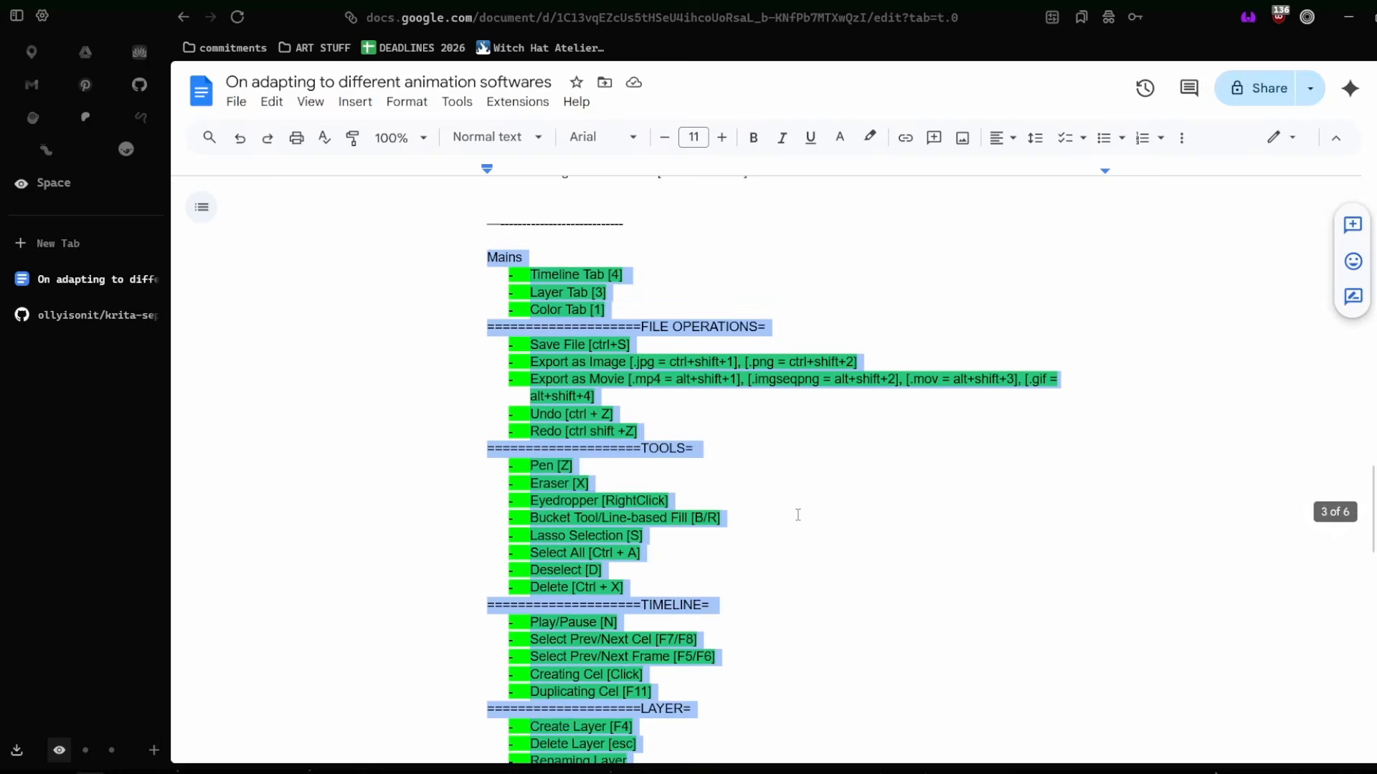
pyautogui.scroll(-2, 797, 515)
pyautogui.click(814, 509)
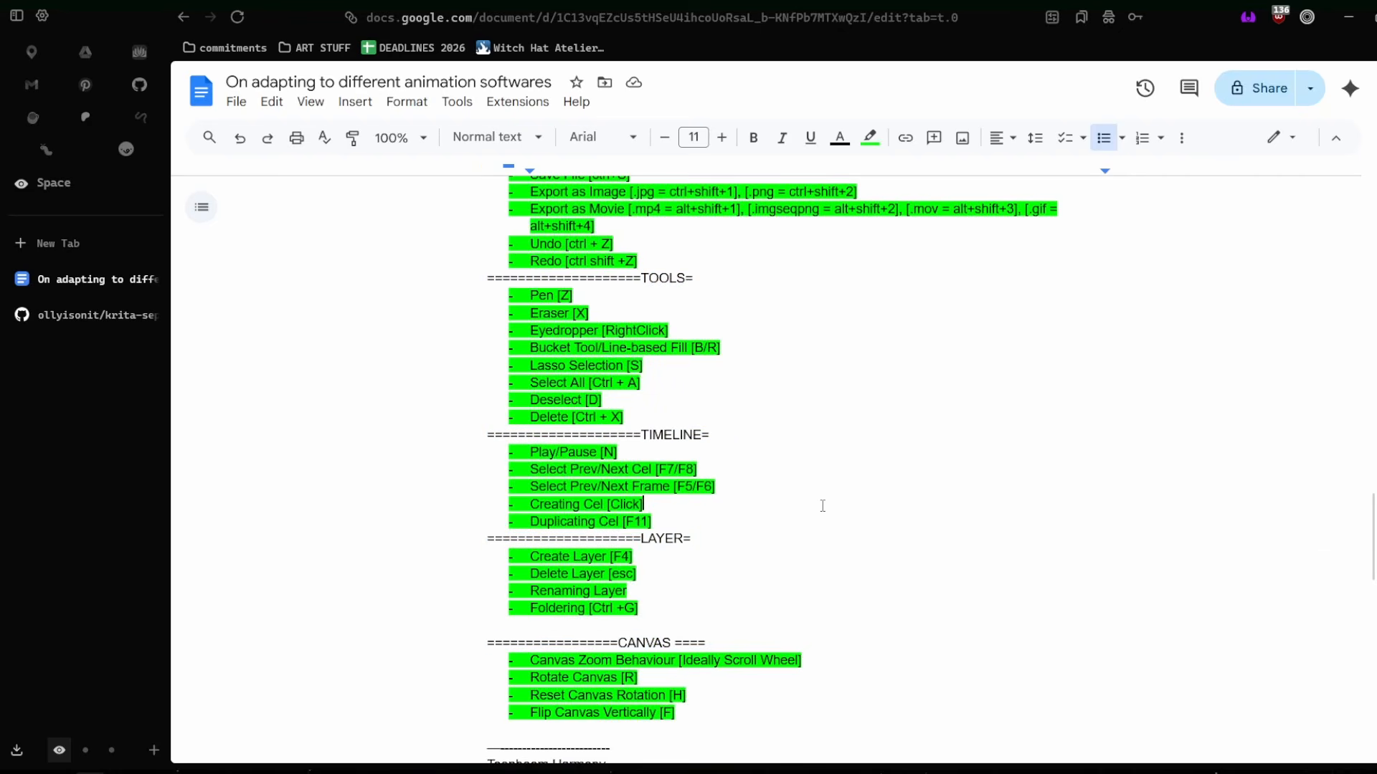